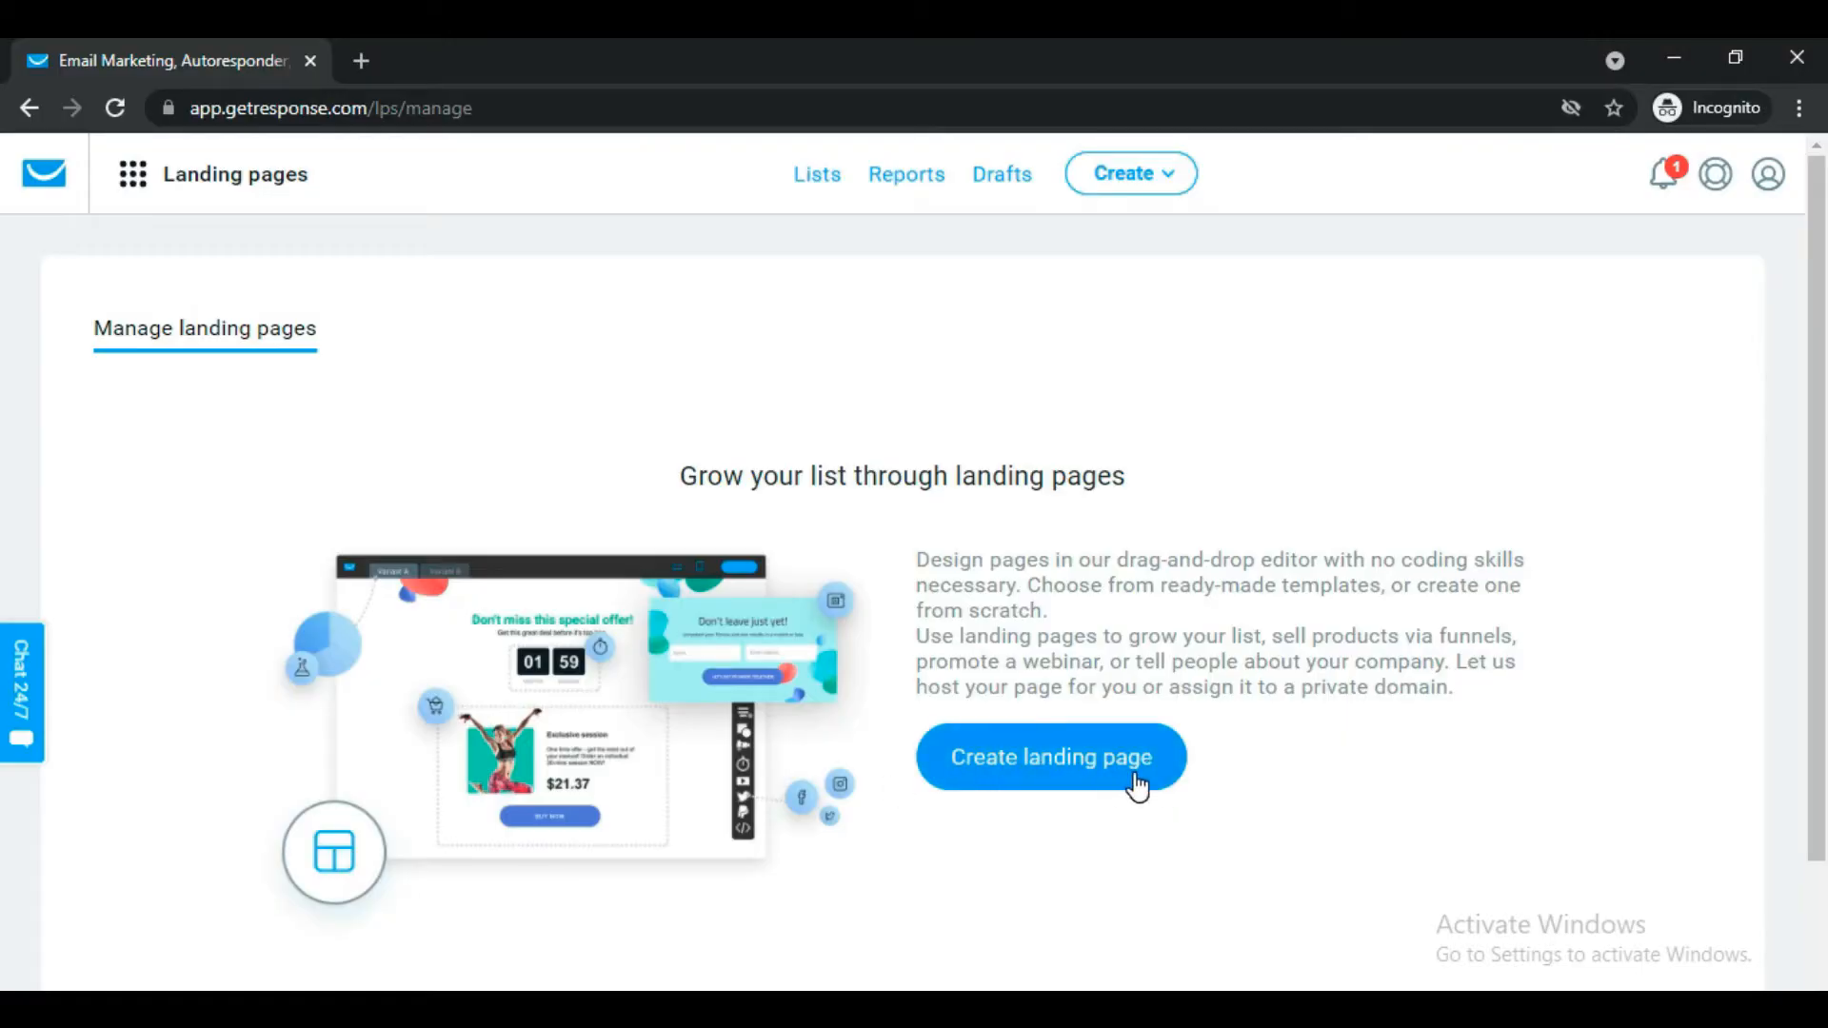
# Start creating a landing page and look through the gallery of all templates.
pyautogui.click(1138, 787)
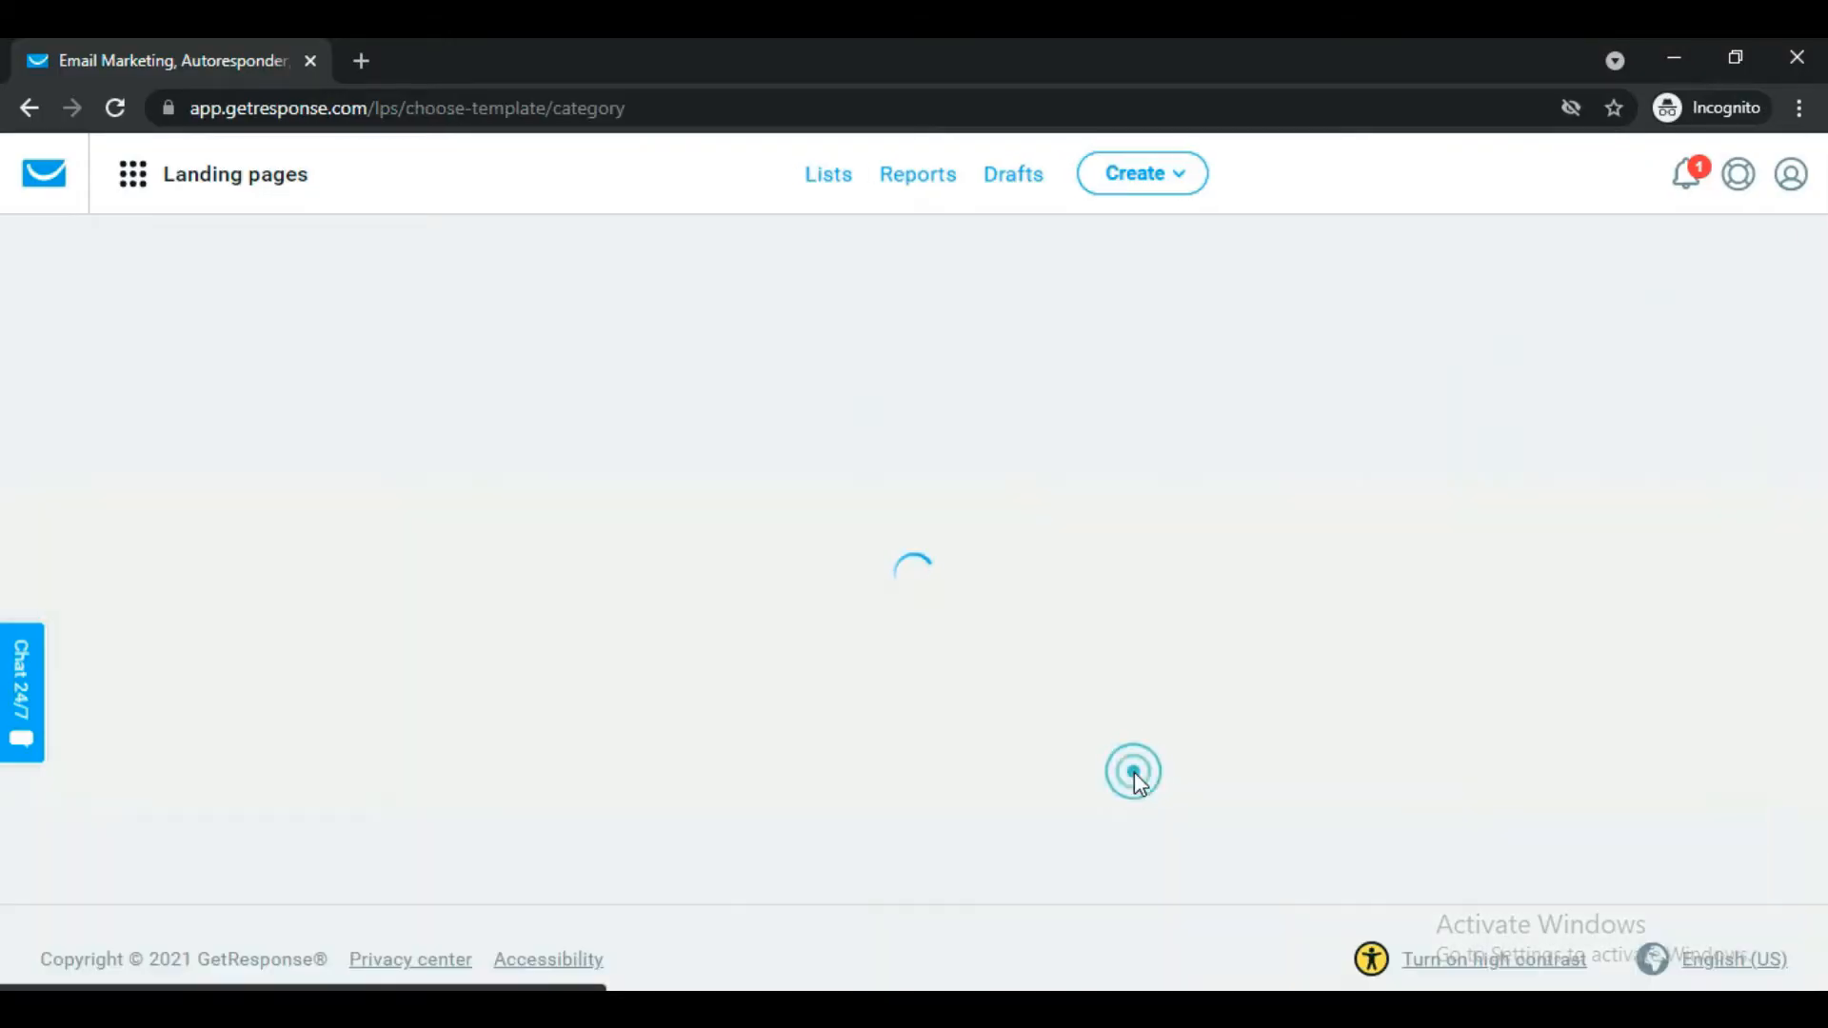
pyautogui.scroll(-10, 1125, 429)
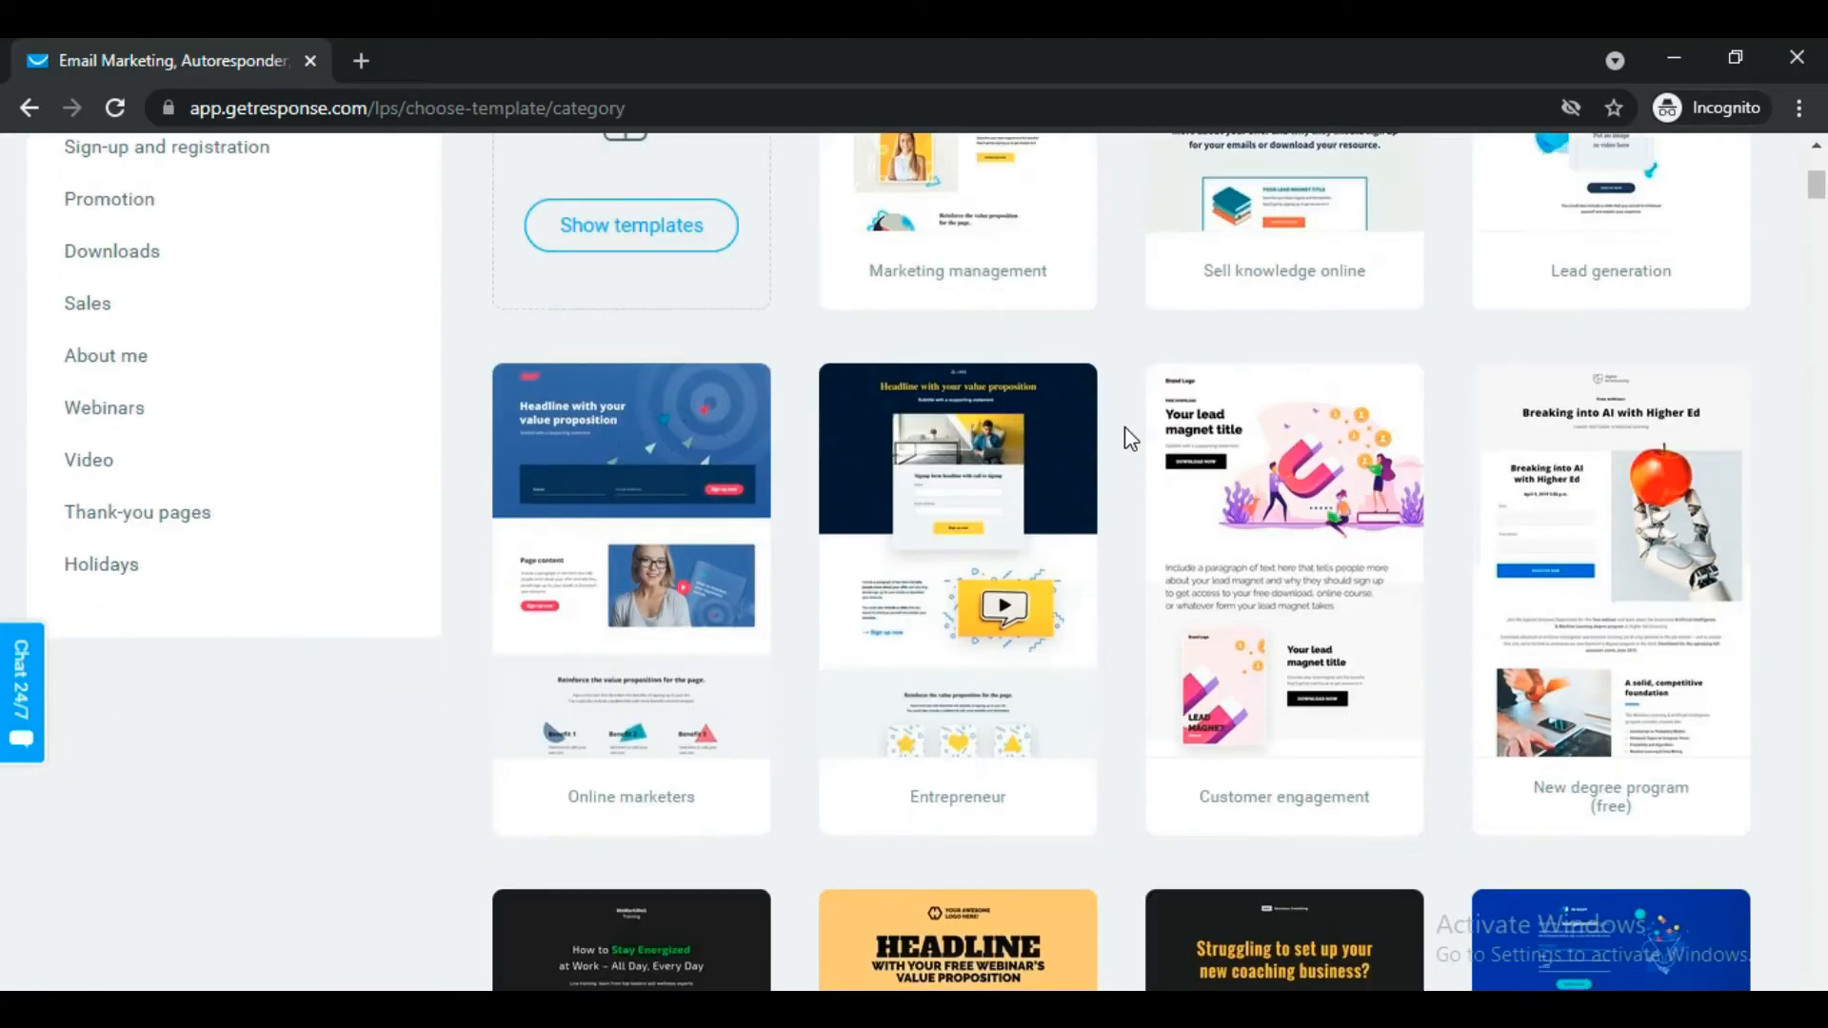
pyautogui.scroll(-11, 1125, 428)
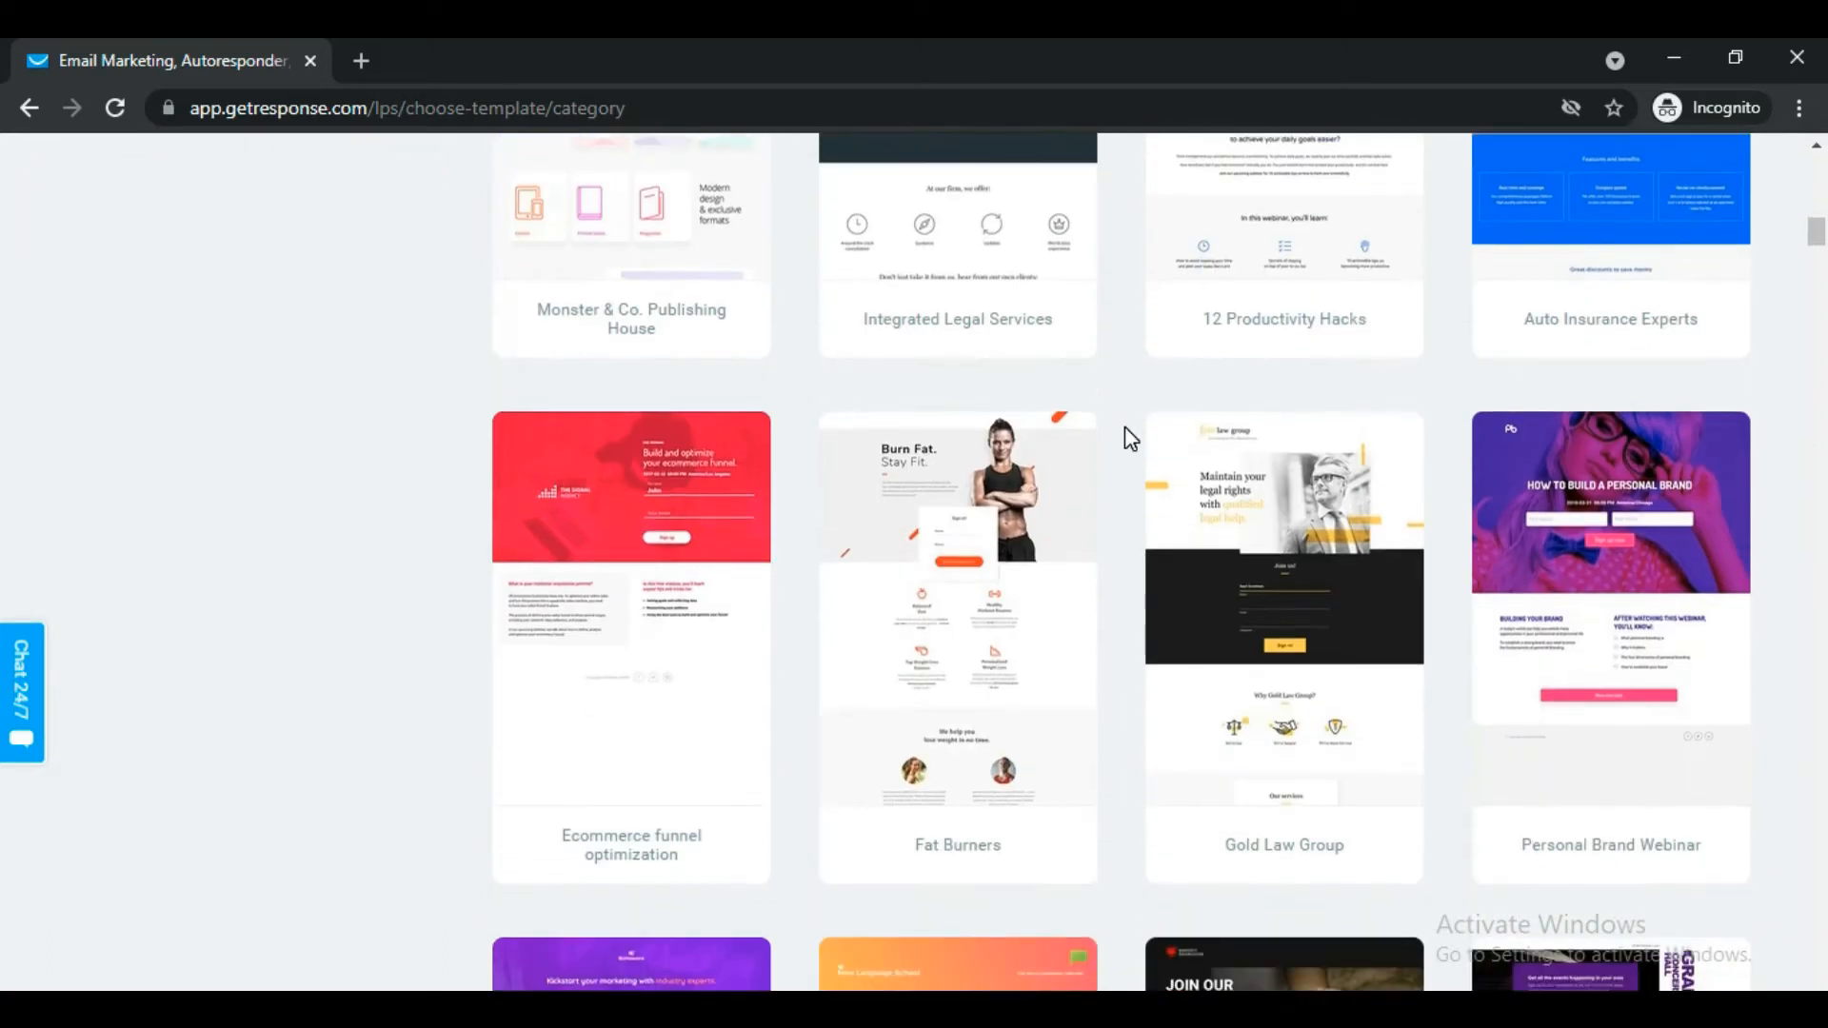
pyautogui.scroll(-3, 1130, 437)
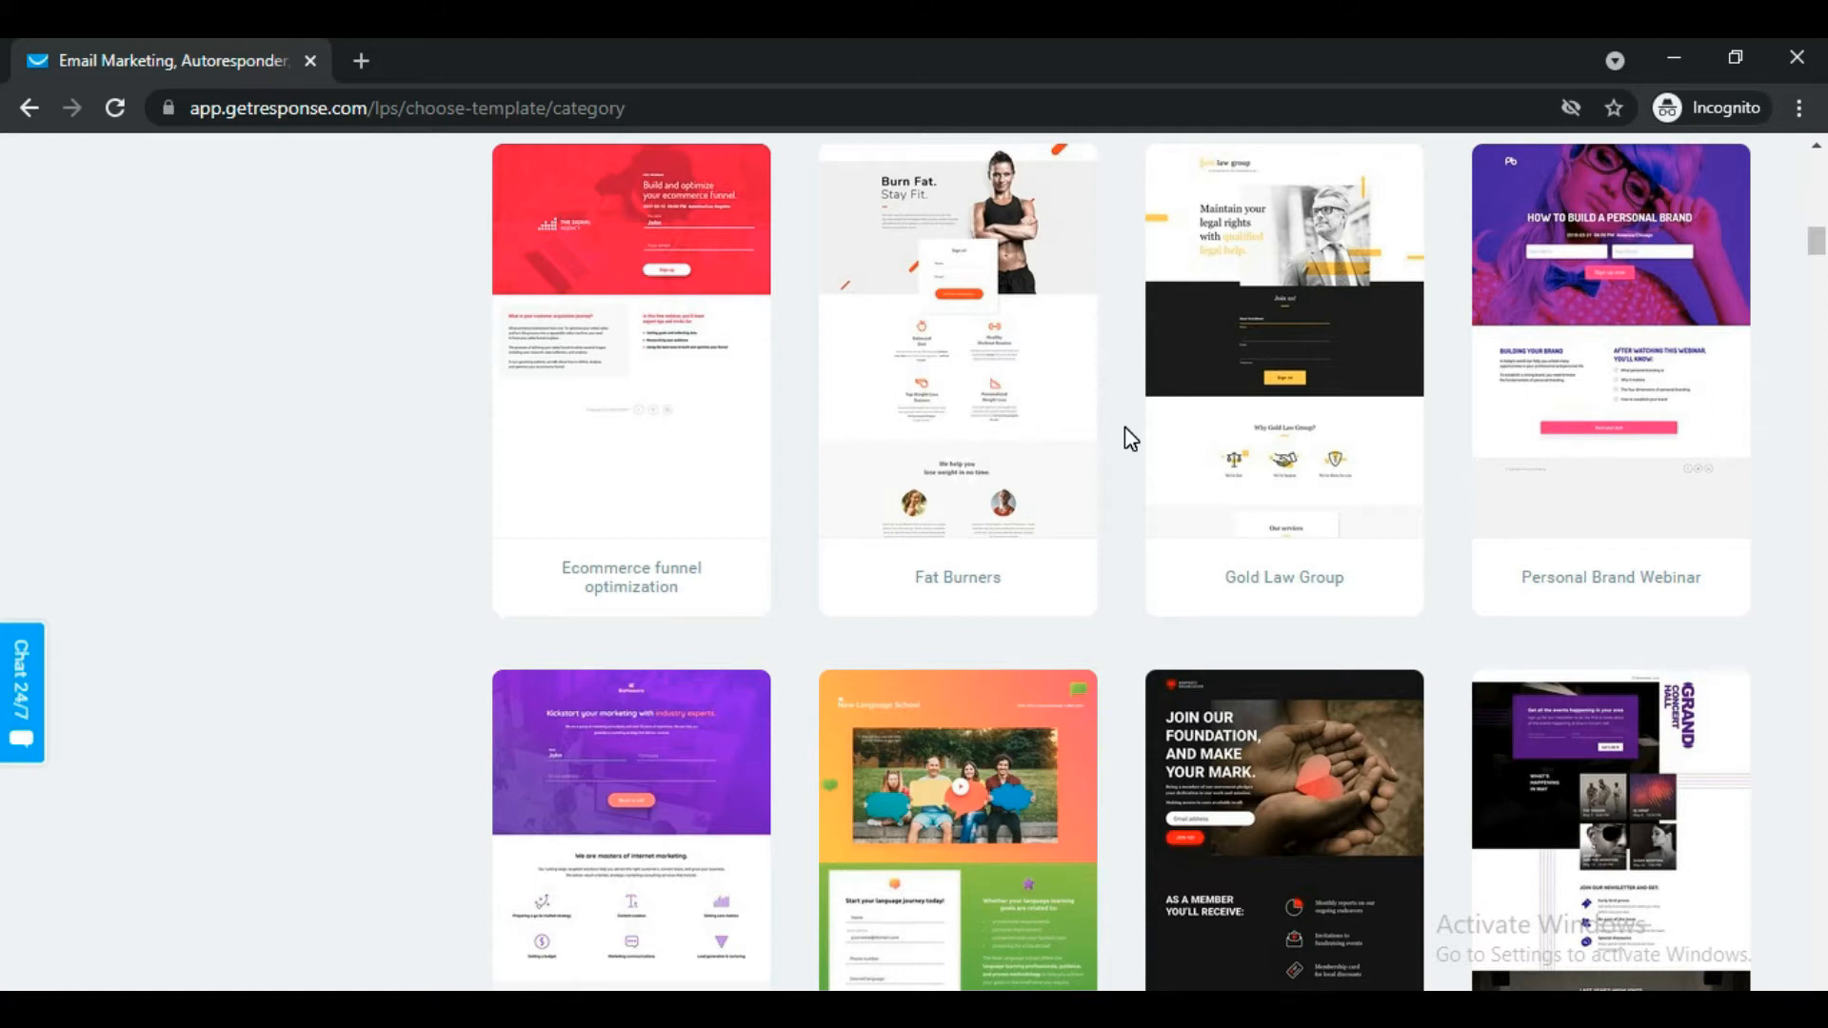
pyautogui.scroll(15, 1128, 438)
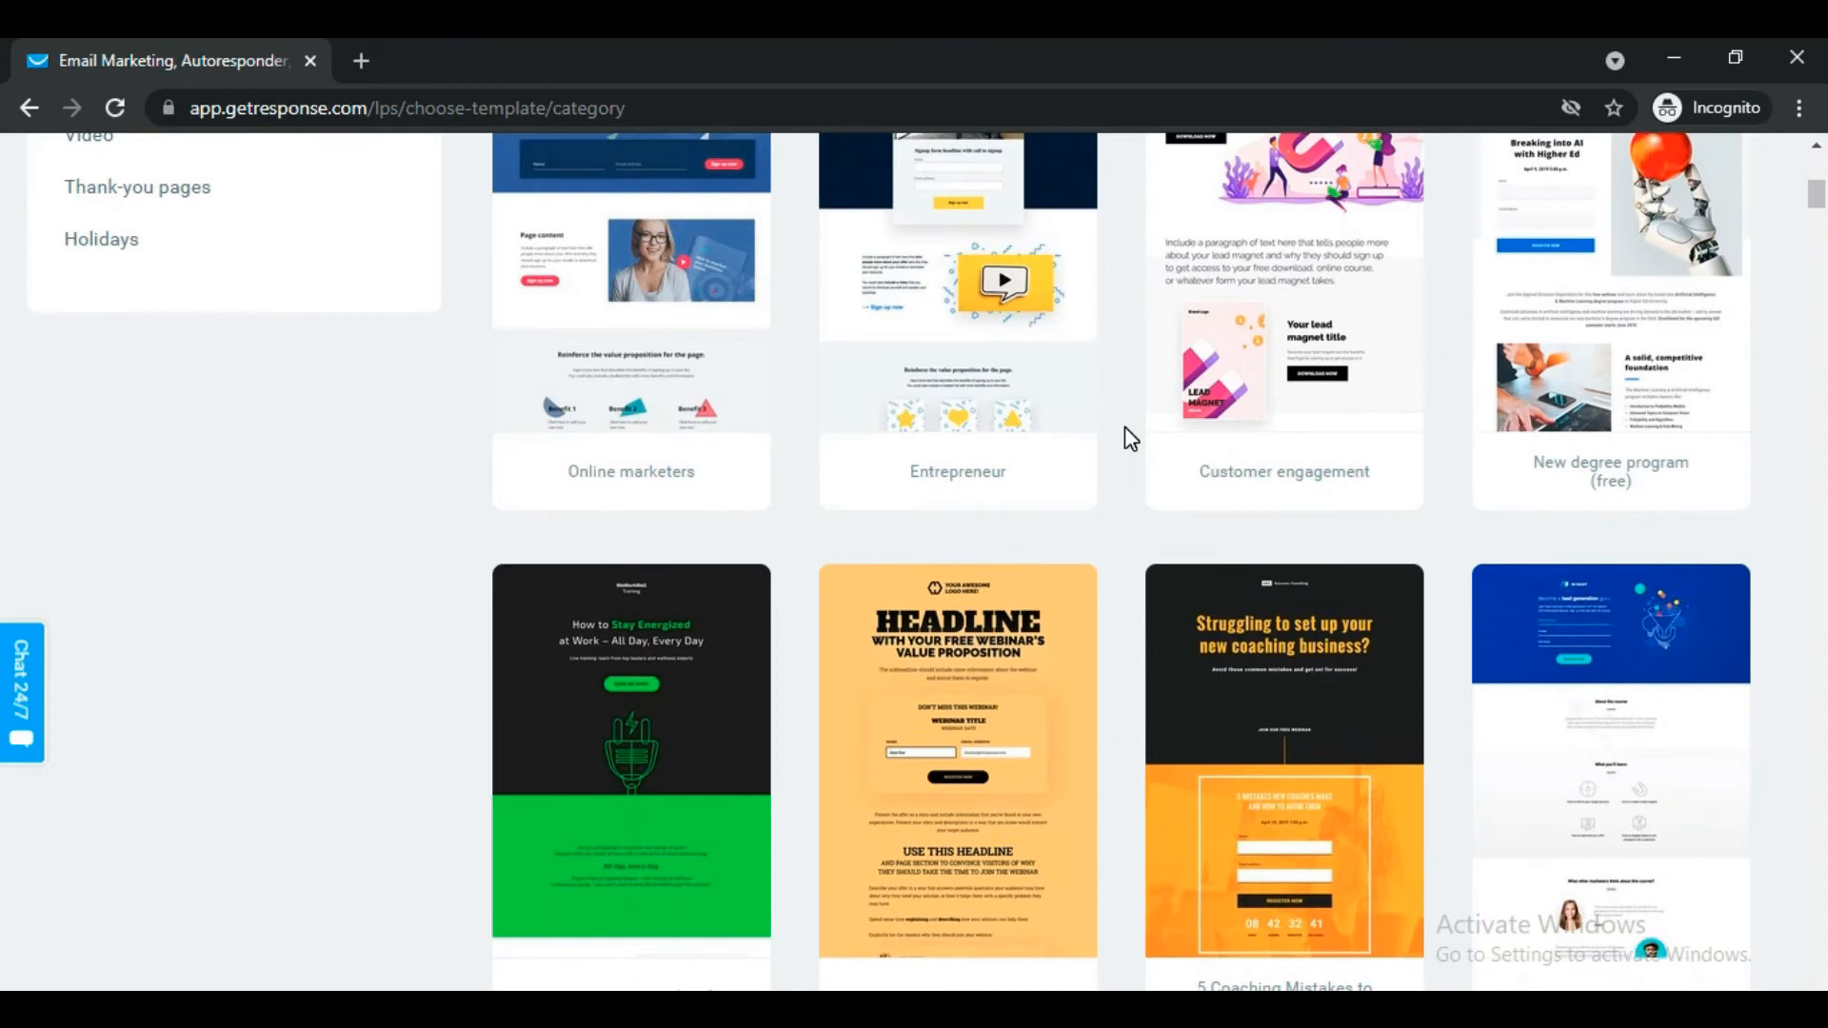
pyautogui.scroll(5, 1128, 438)
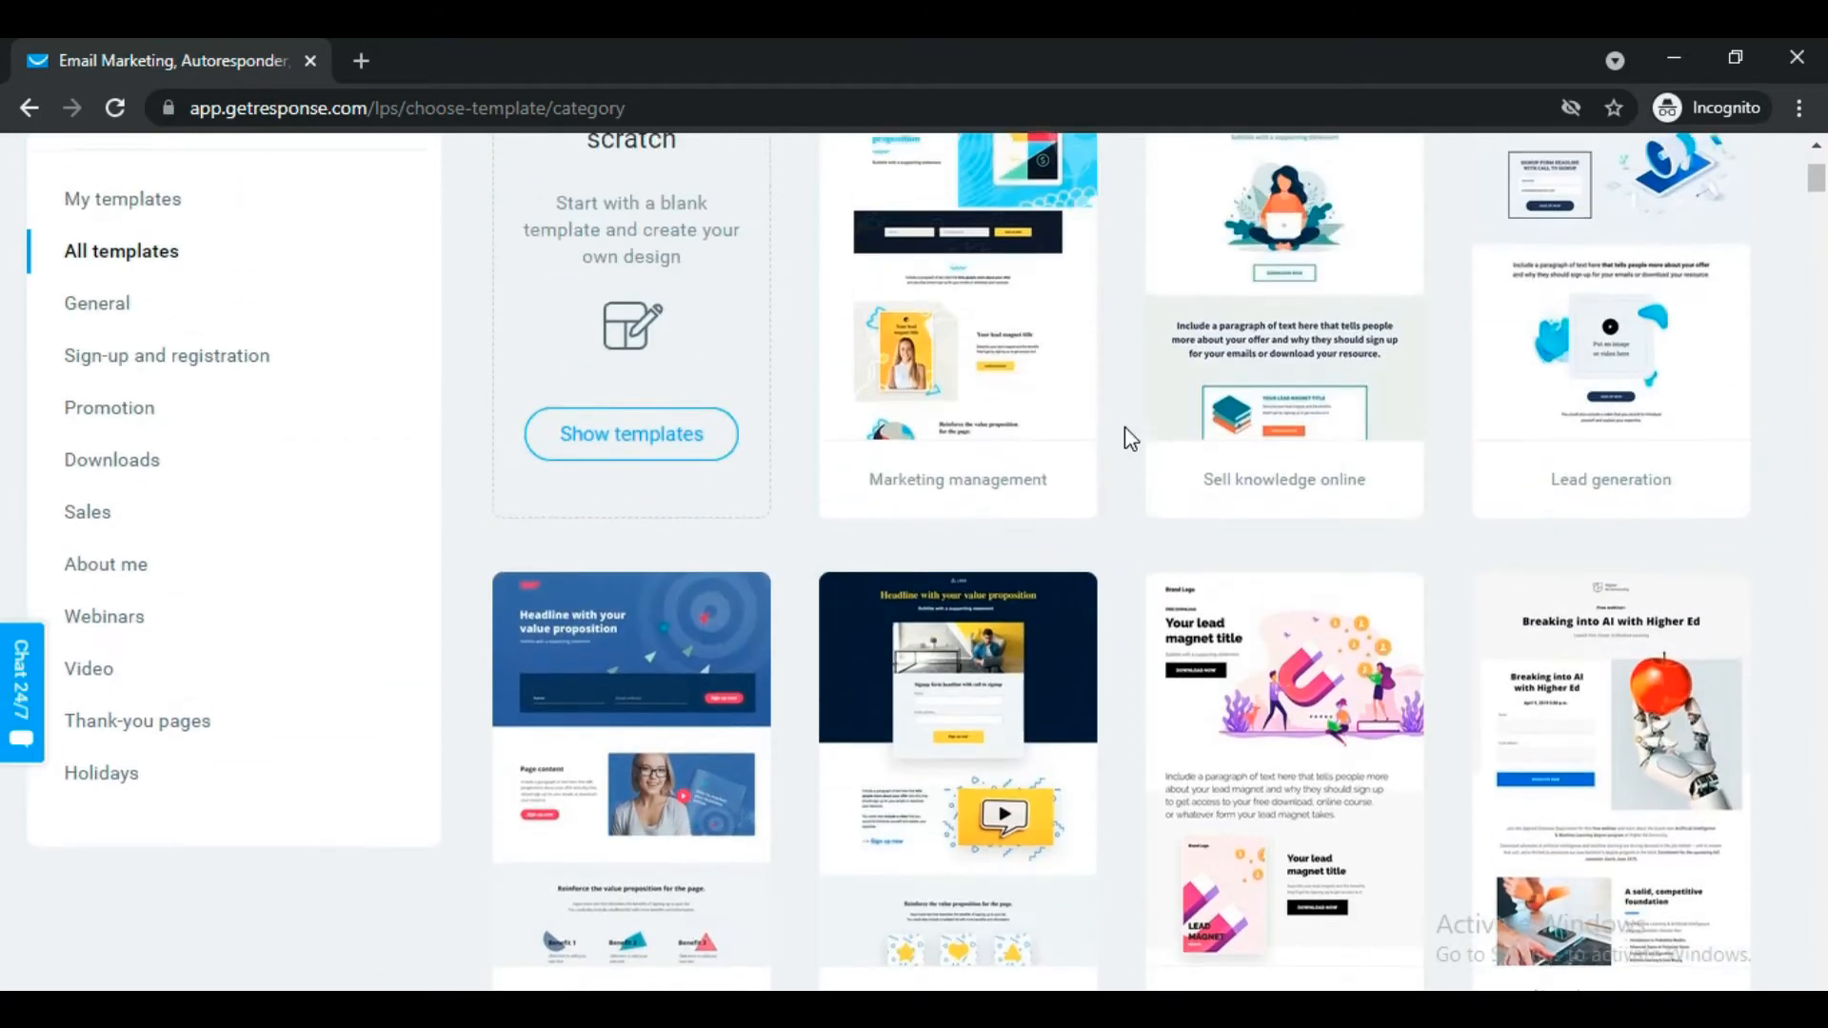
pyautogui.scroll(3, 1124, 428)
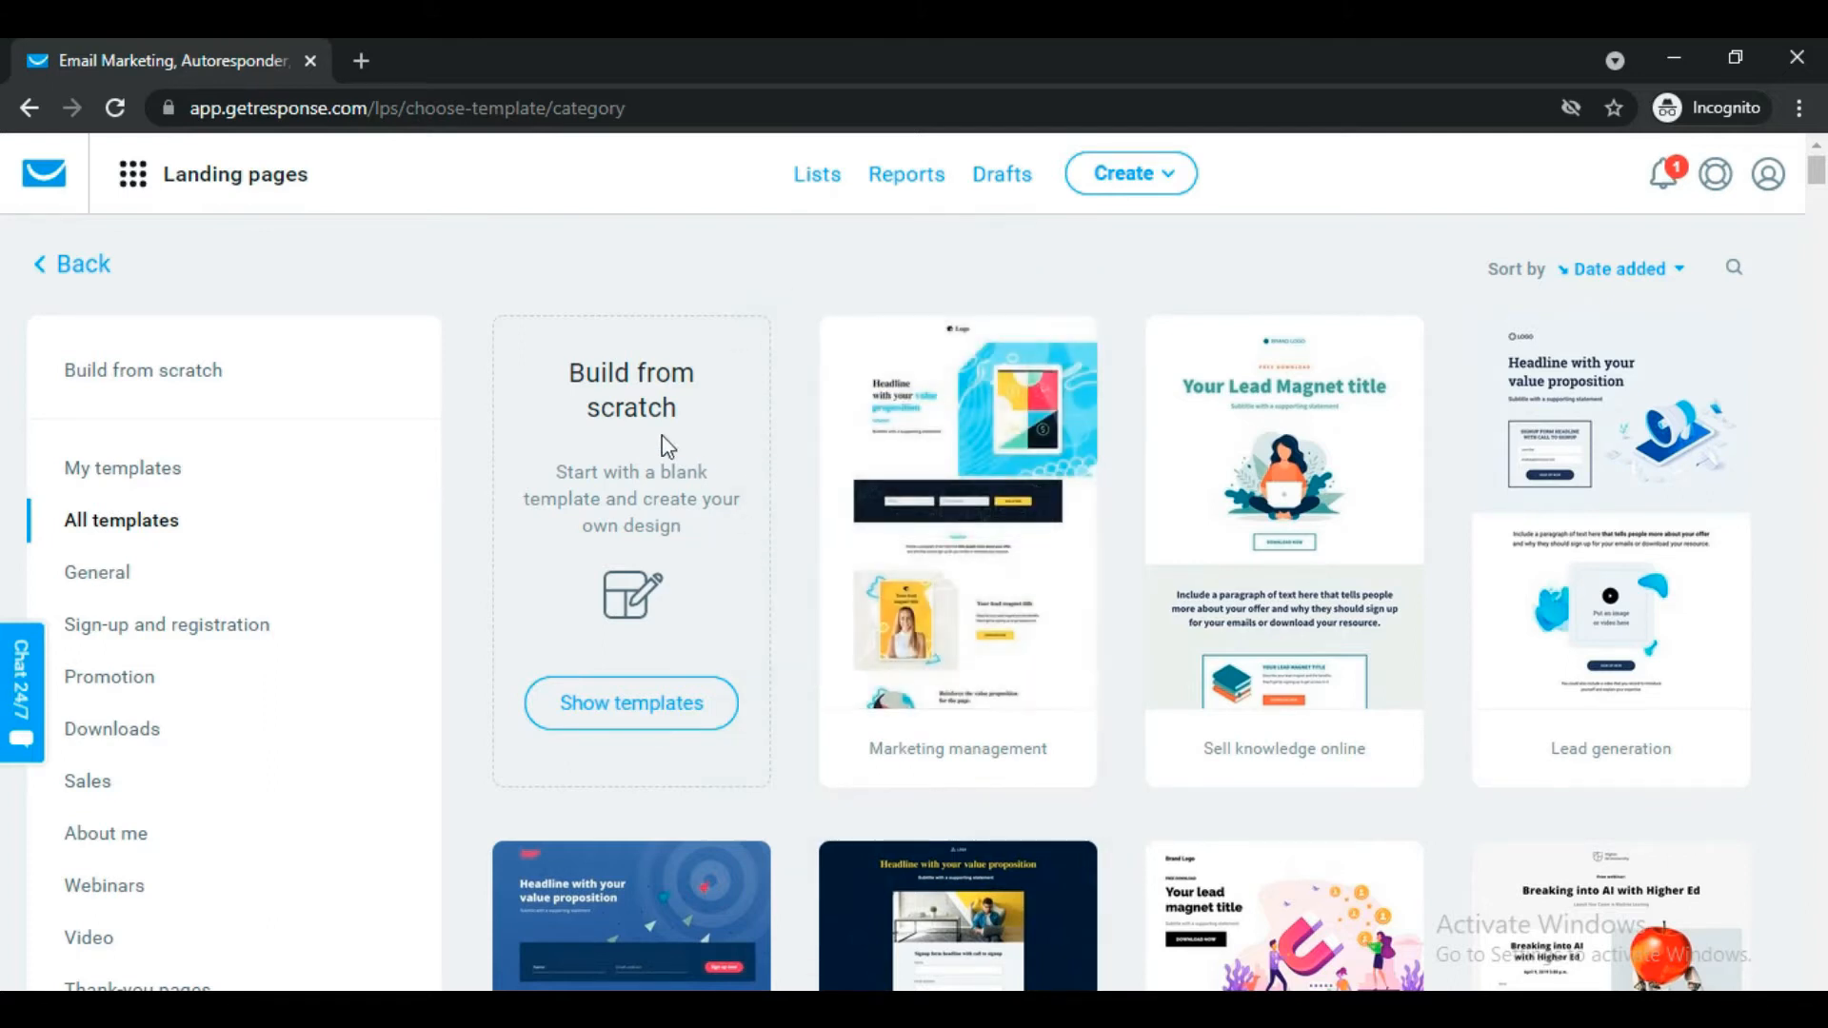
# Browse the build-from-scratch templates and select Plain Template 10.
pyautogui.moveTo(560, 372); pyautogui.dragTo(683, 411)
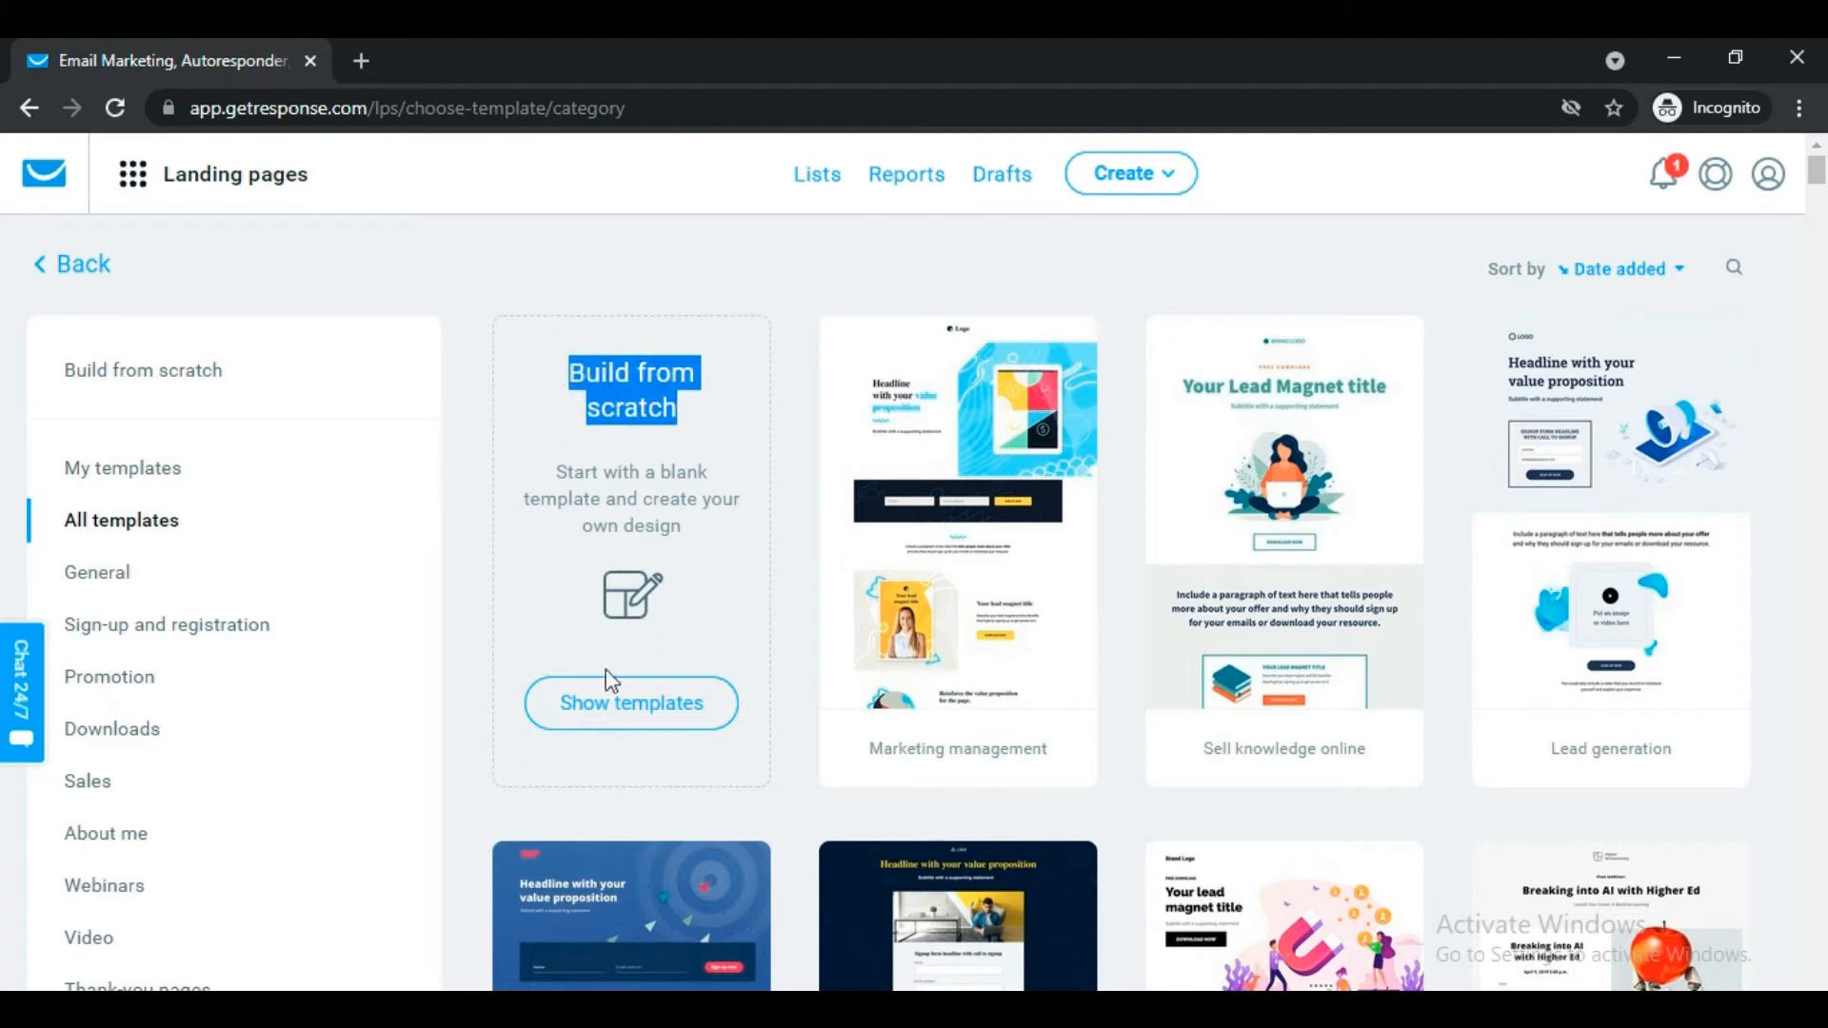
pyautogui.click(632, 702)
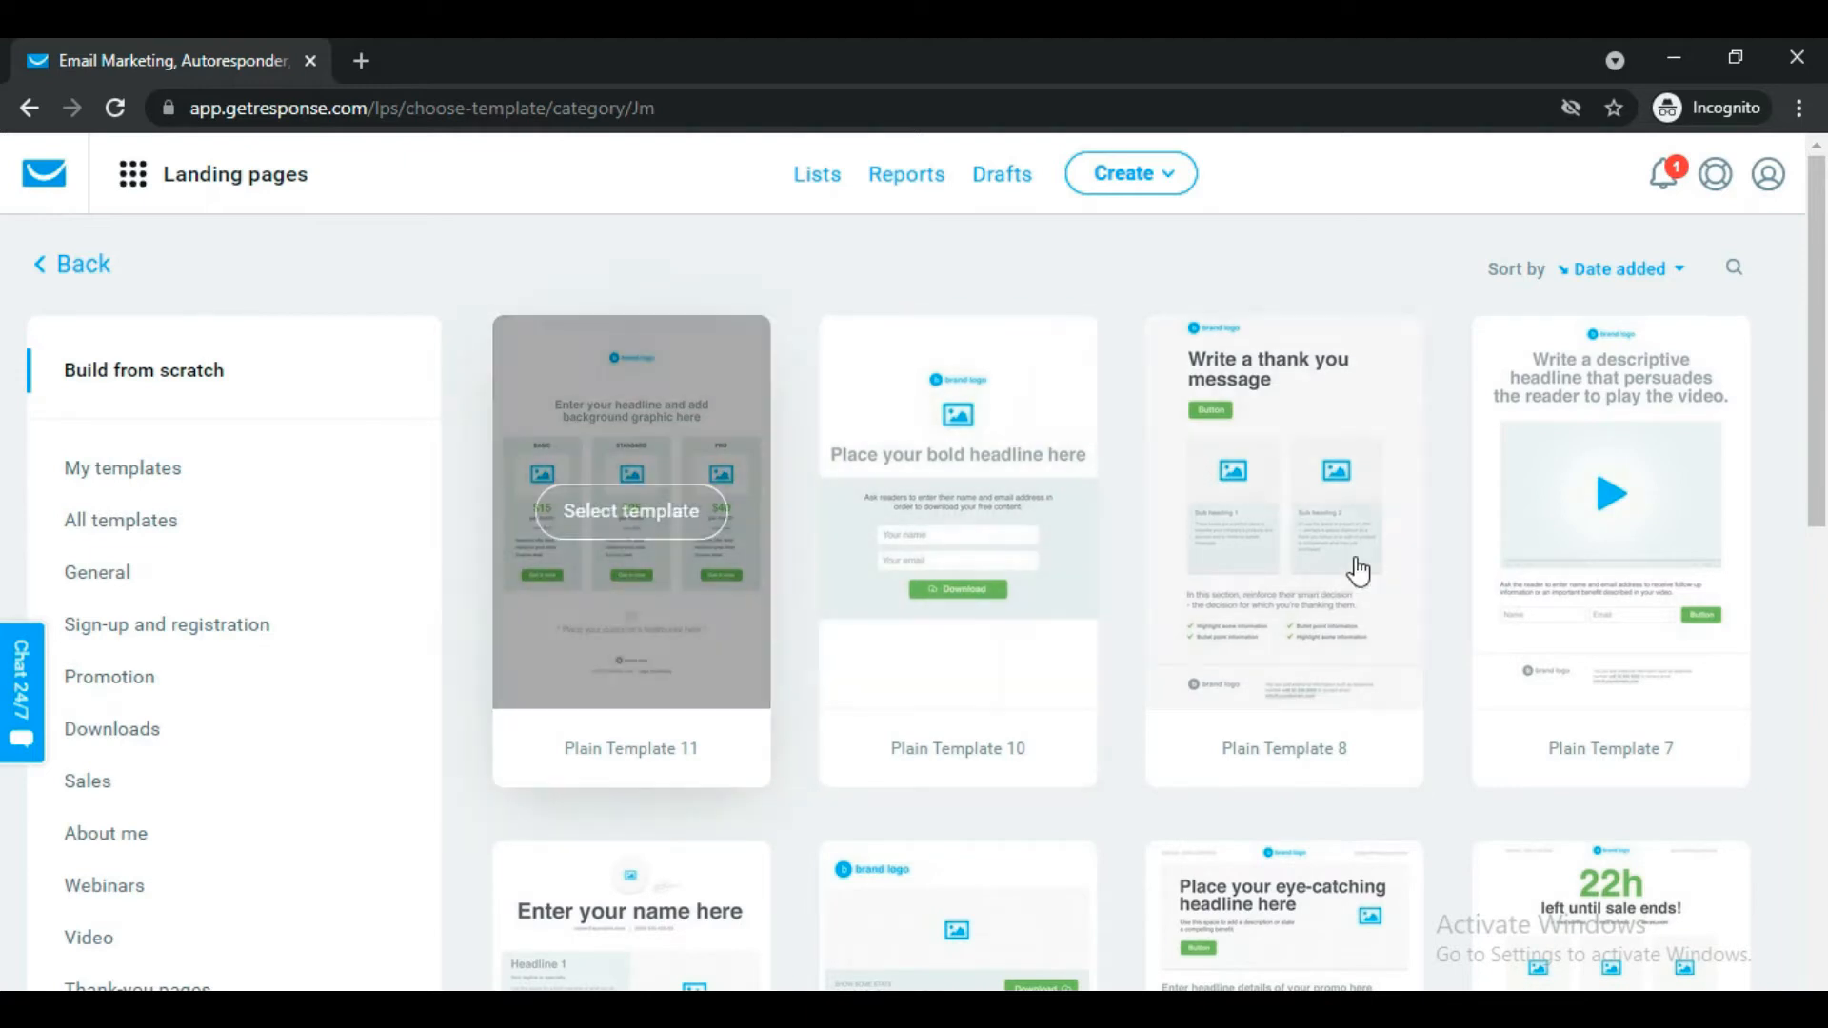
pyautogui.scroll(-4, 1454, 670)
pyautogui.scroll(-4, 1454, 676)
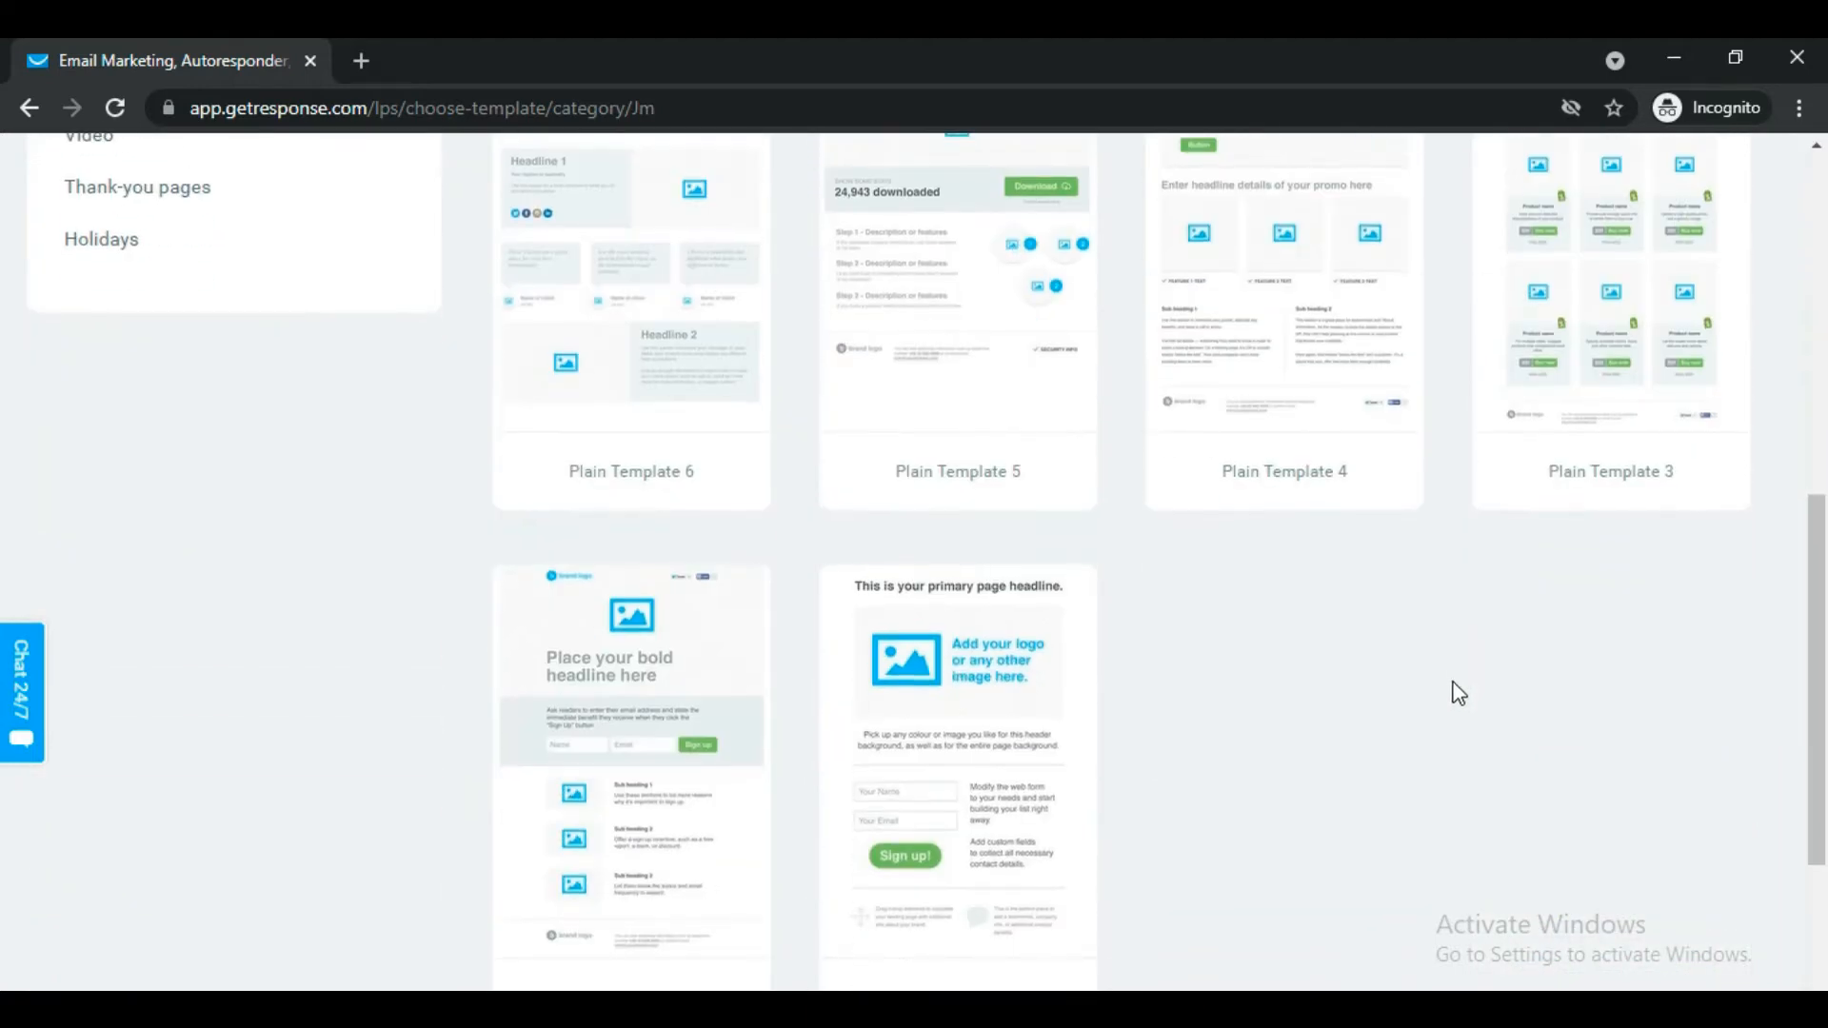
pyautogui.scroll(7, 1459, 752)
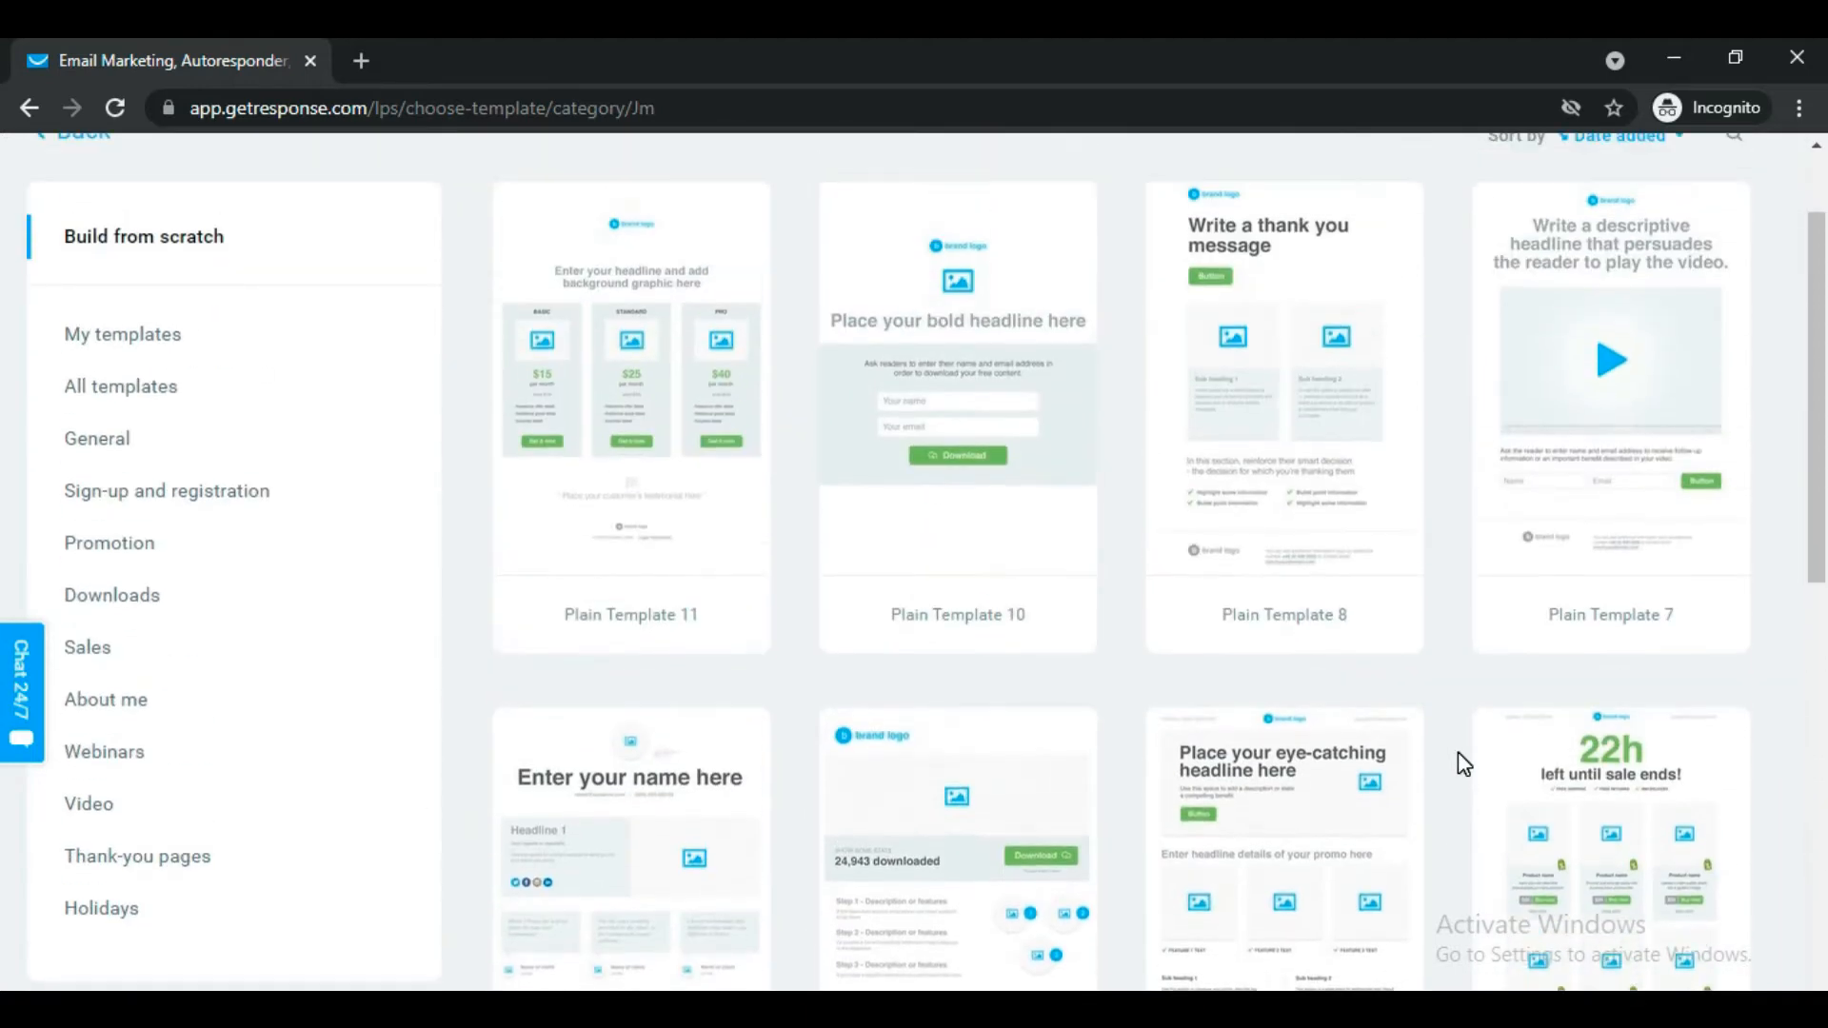
pyautogui.scroll(2, 1464, 761)
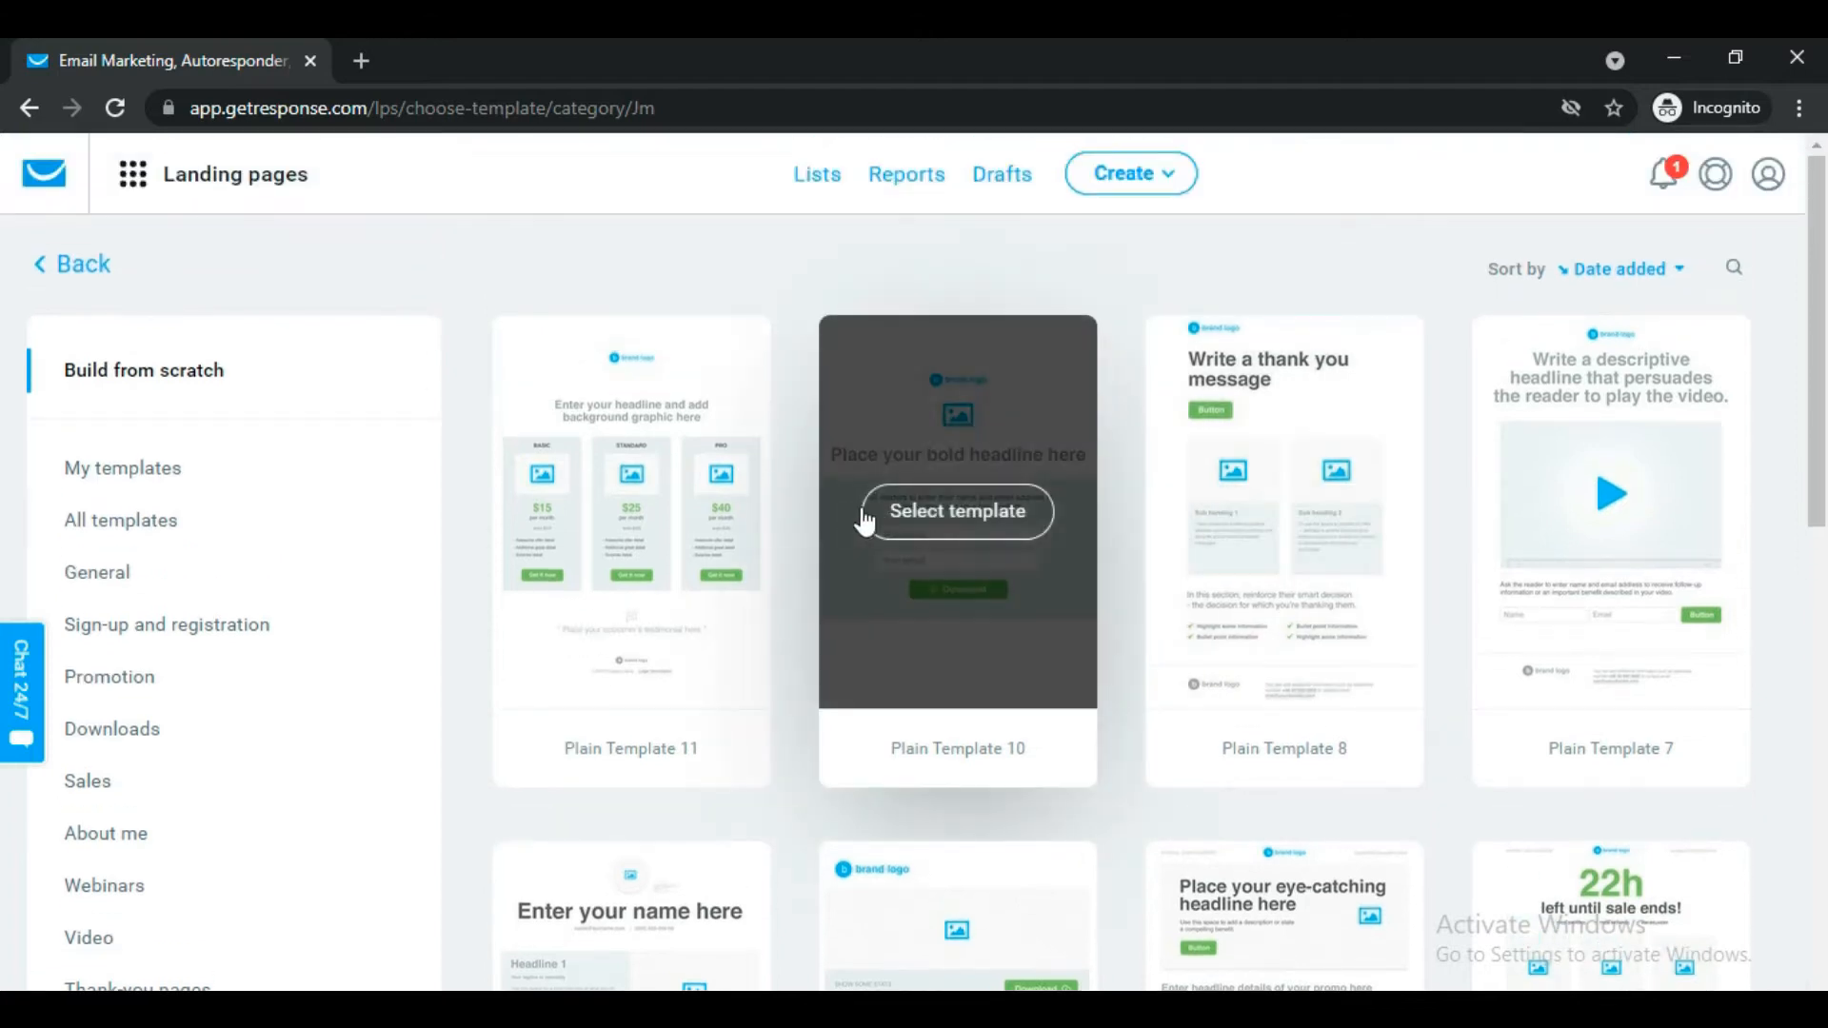
pyautogui.click(943, 517)
# Name the landing page "test 10" and continue to the page editor.
pyautogui.click(651, 366)
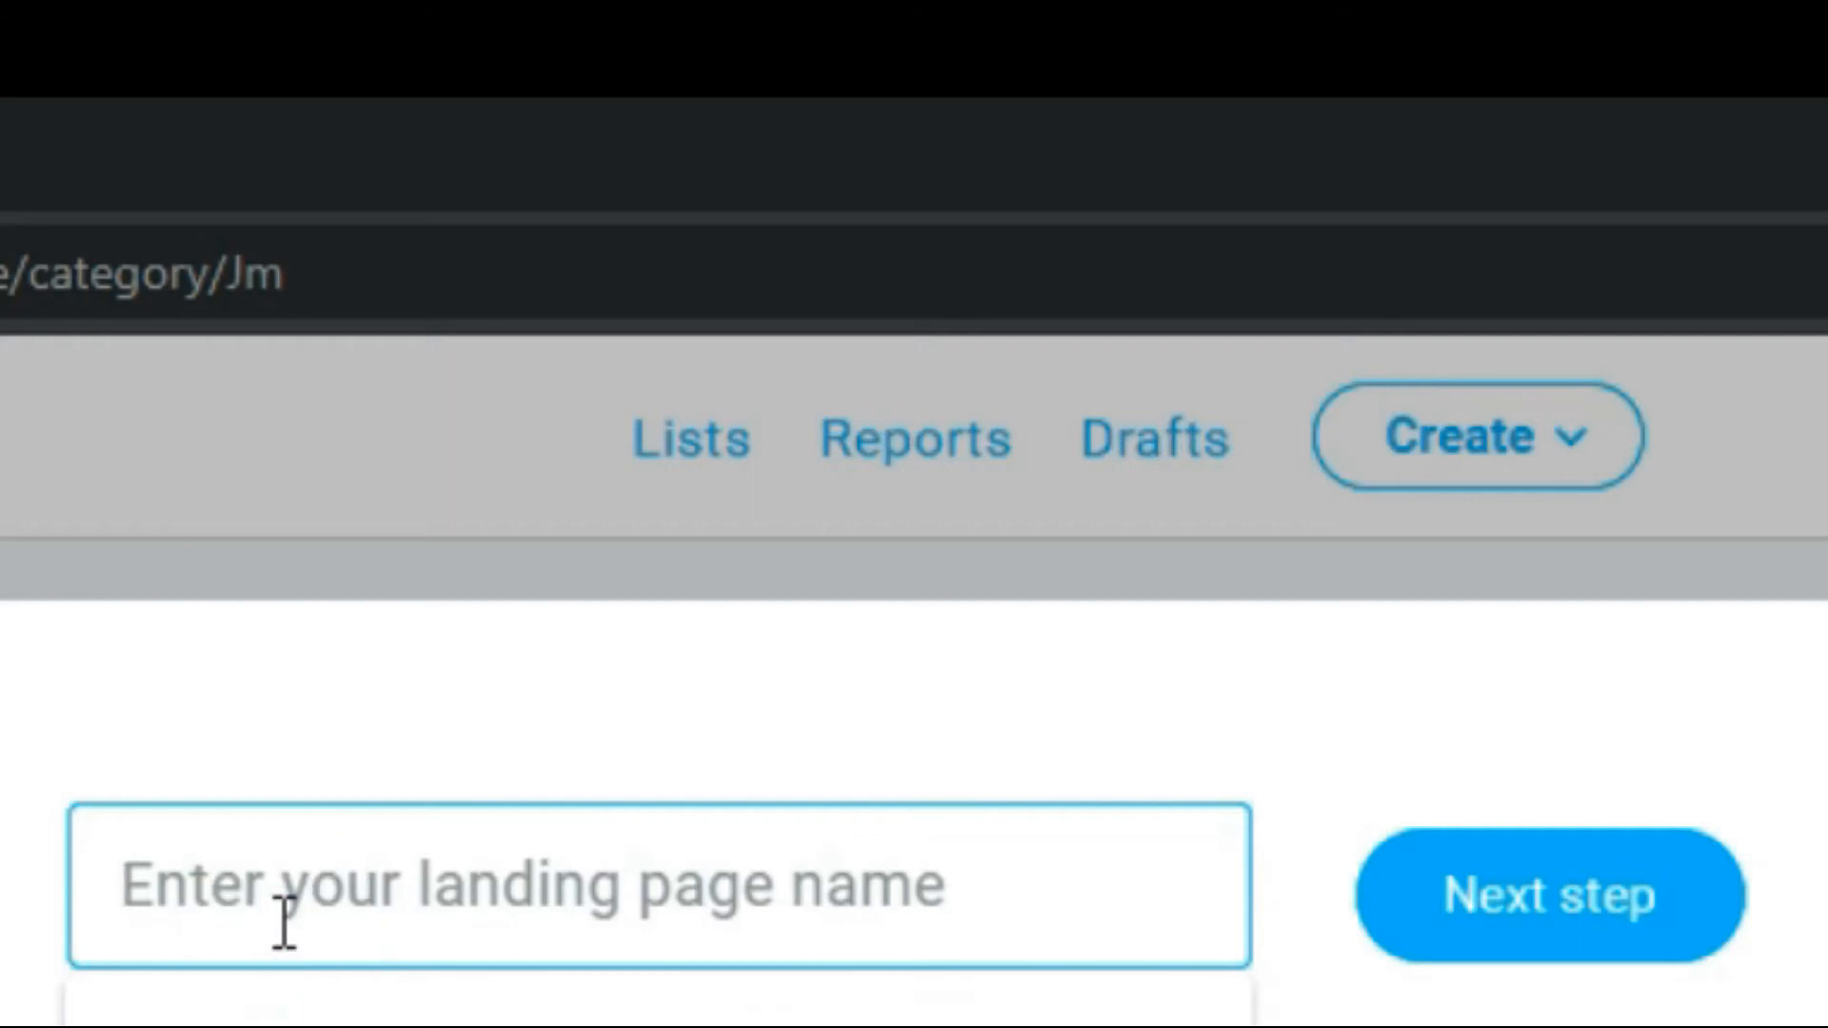
pyautogui.write('test ')
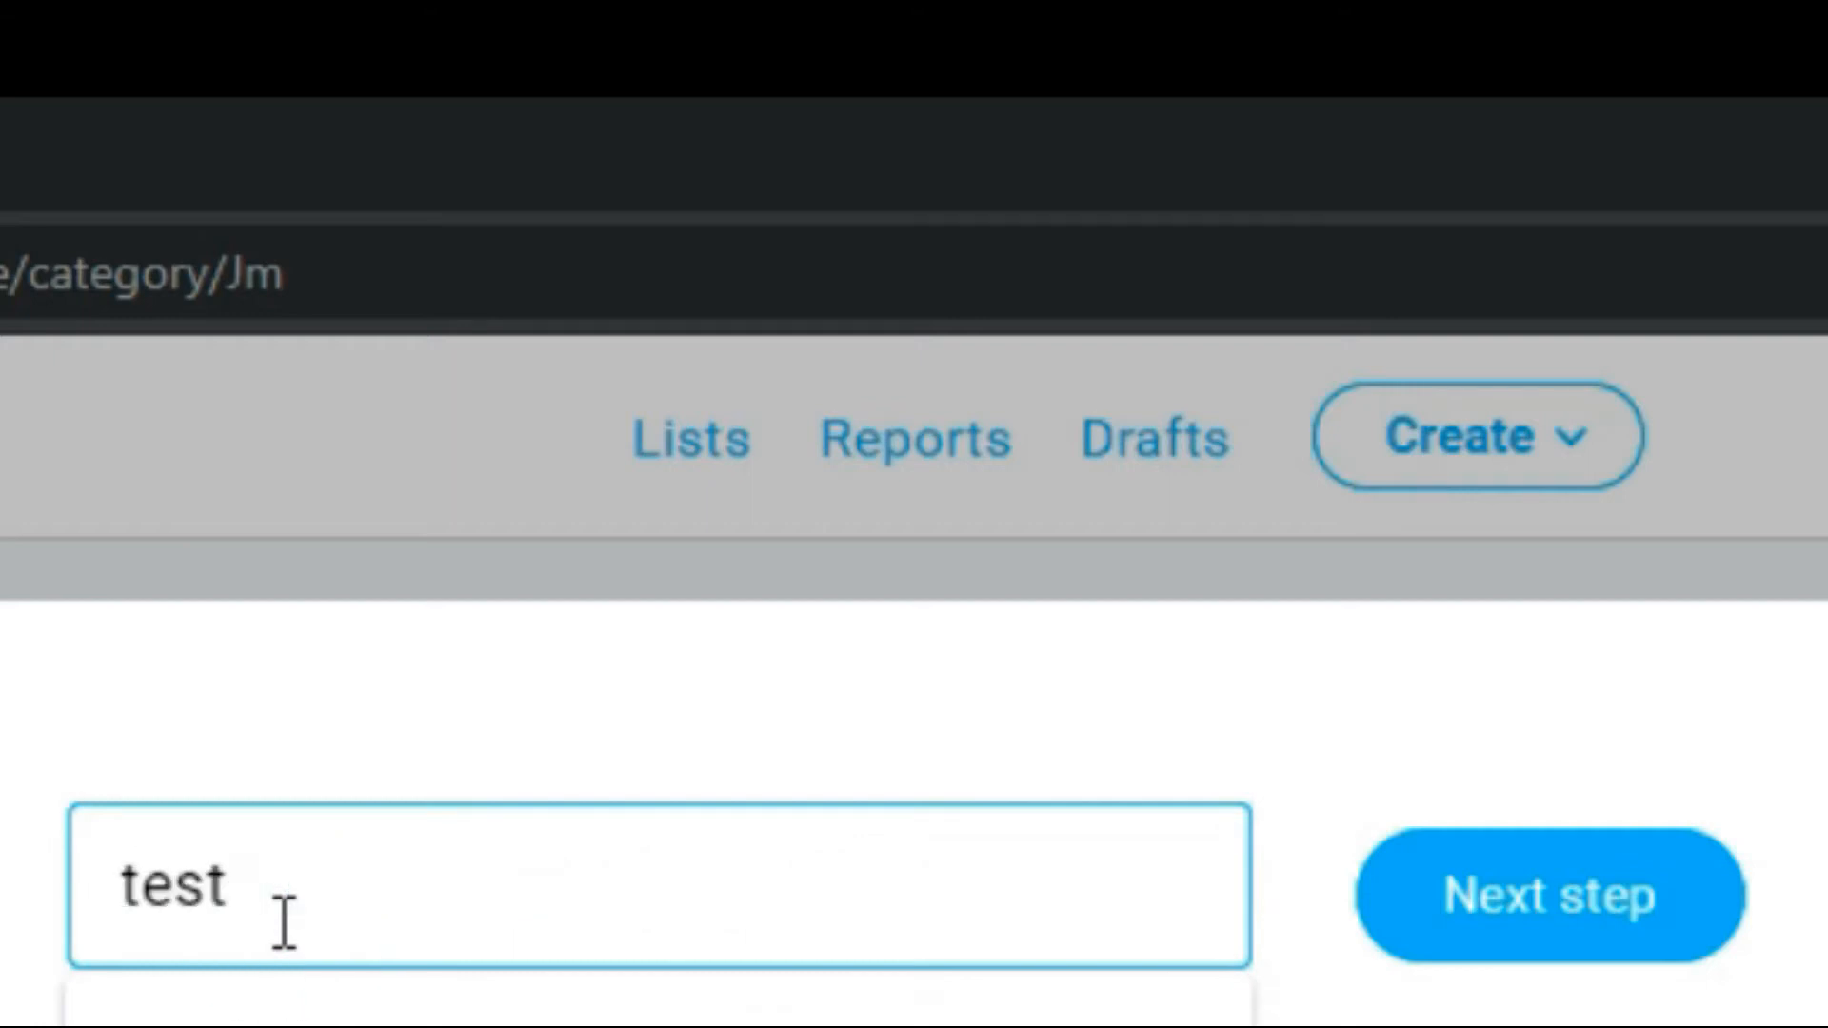
pyautogui.write('10')
pyautogui.click(1673, 949)
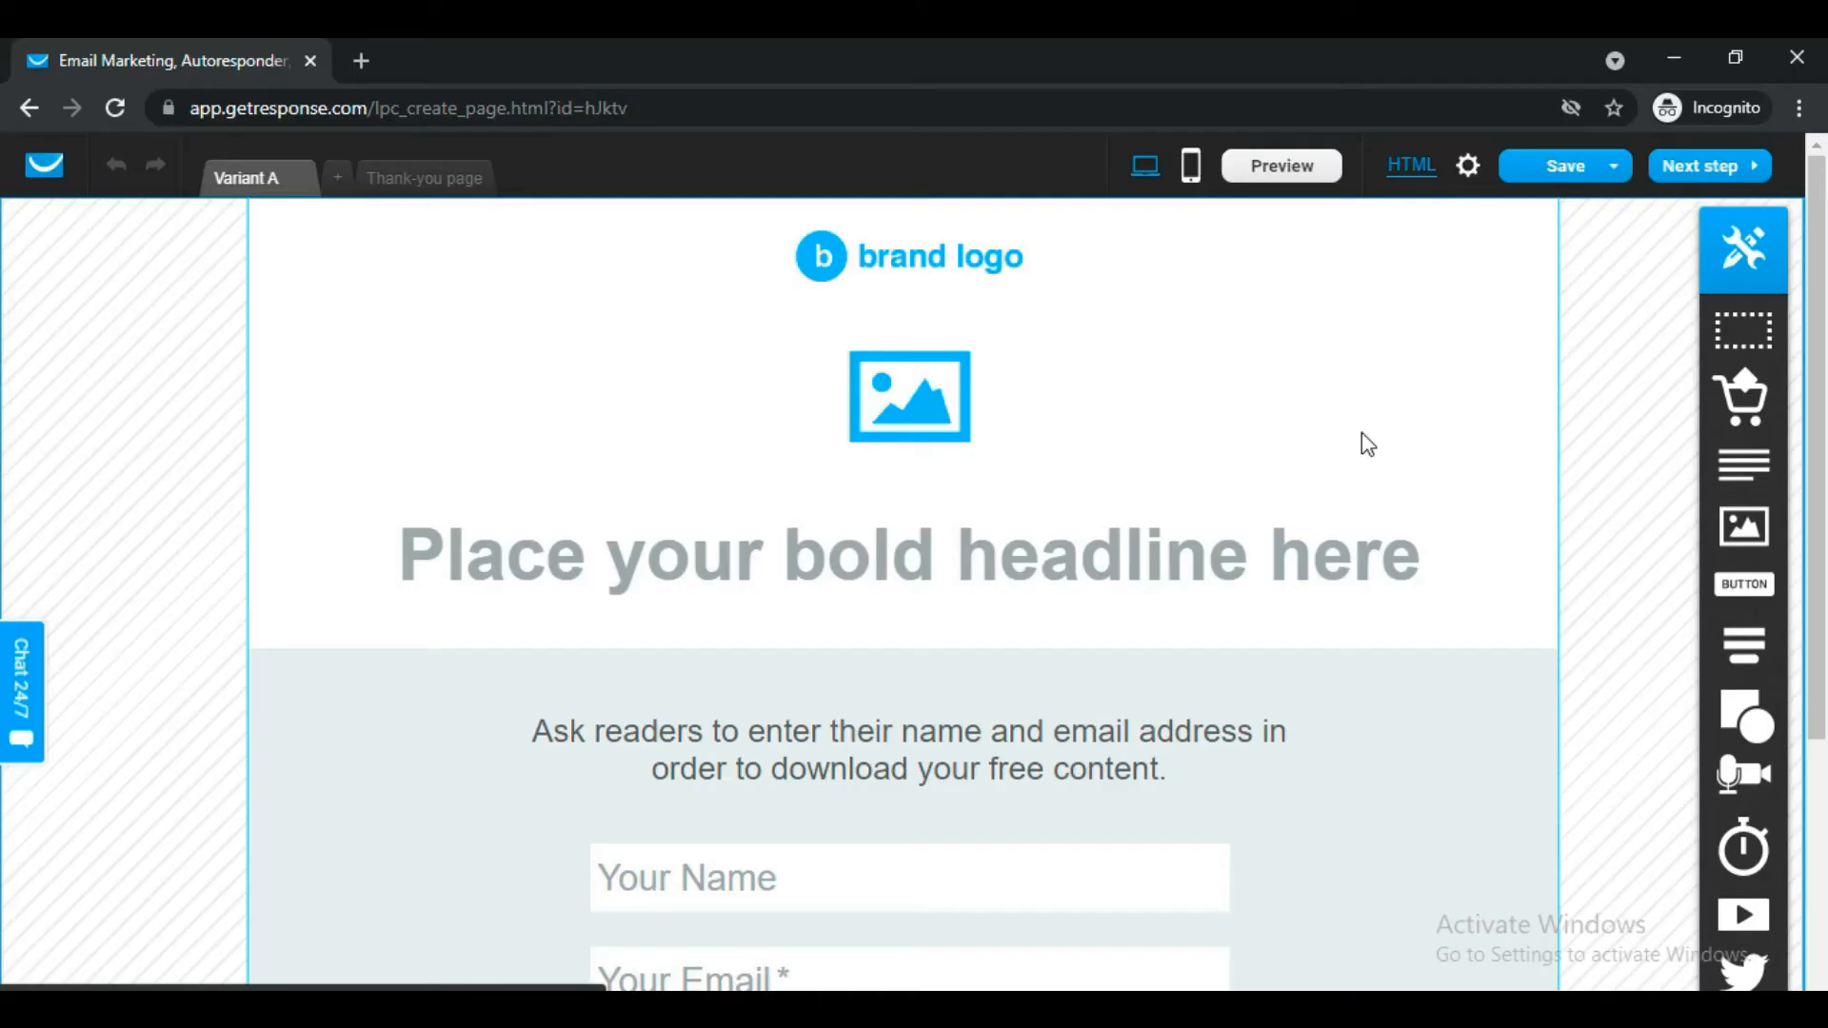
# Clear the template by deleting the brand logo, image placeholder, headline, and the text and sign-up form section below them.
pyautogui.scroll(-4, 1361, 432)
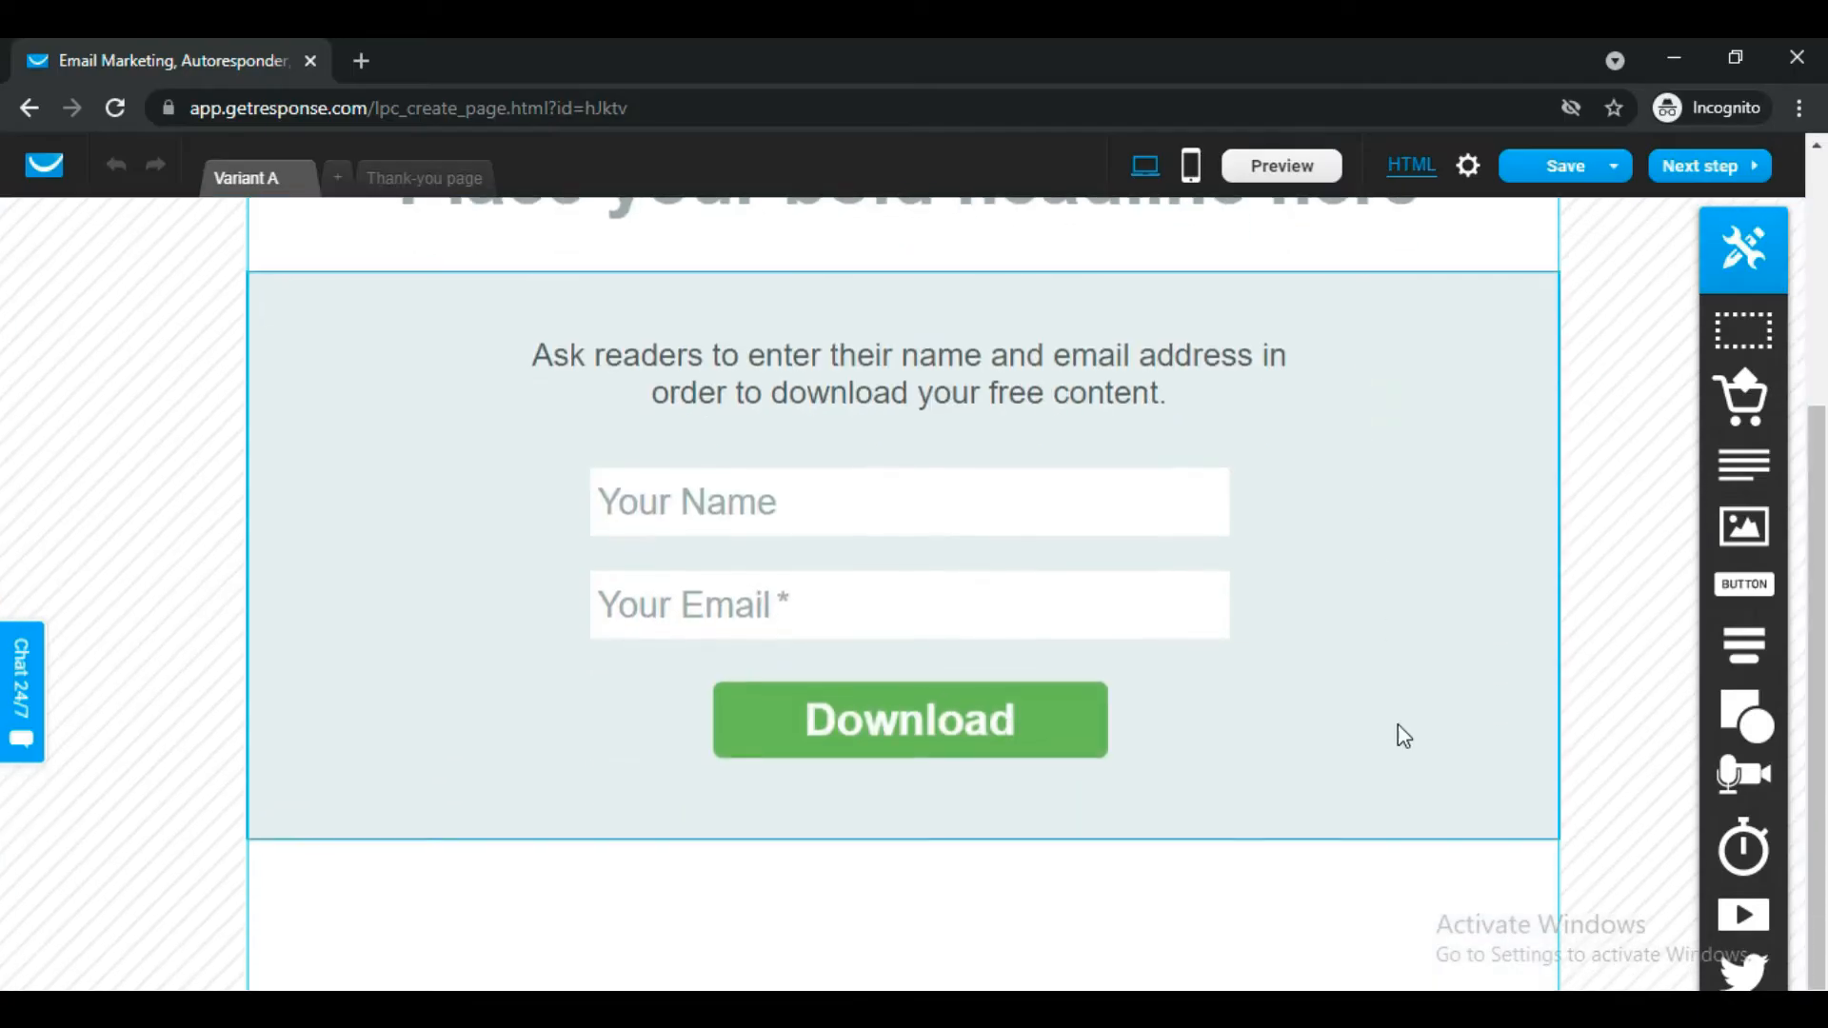
pyautogui.scroll(4, 1398, 844)
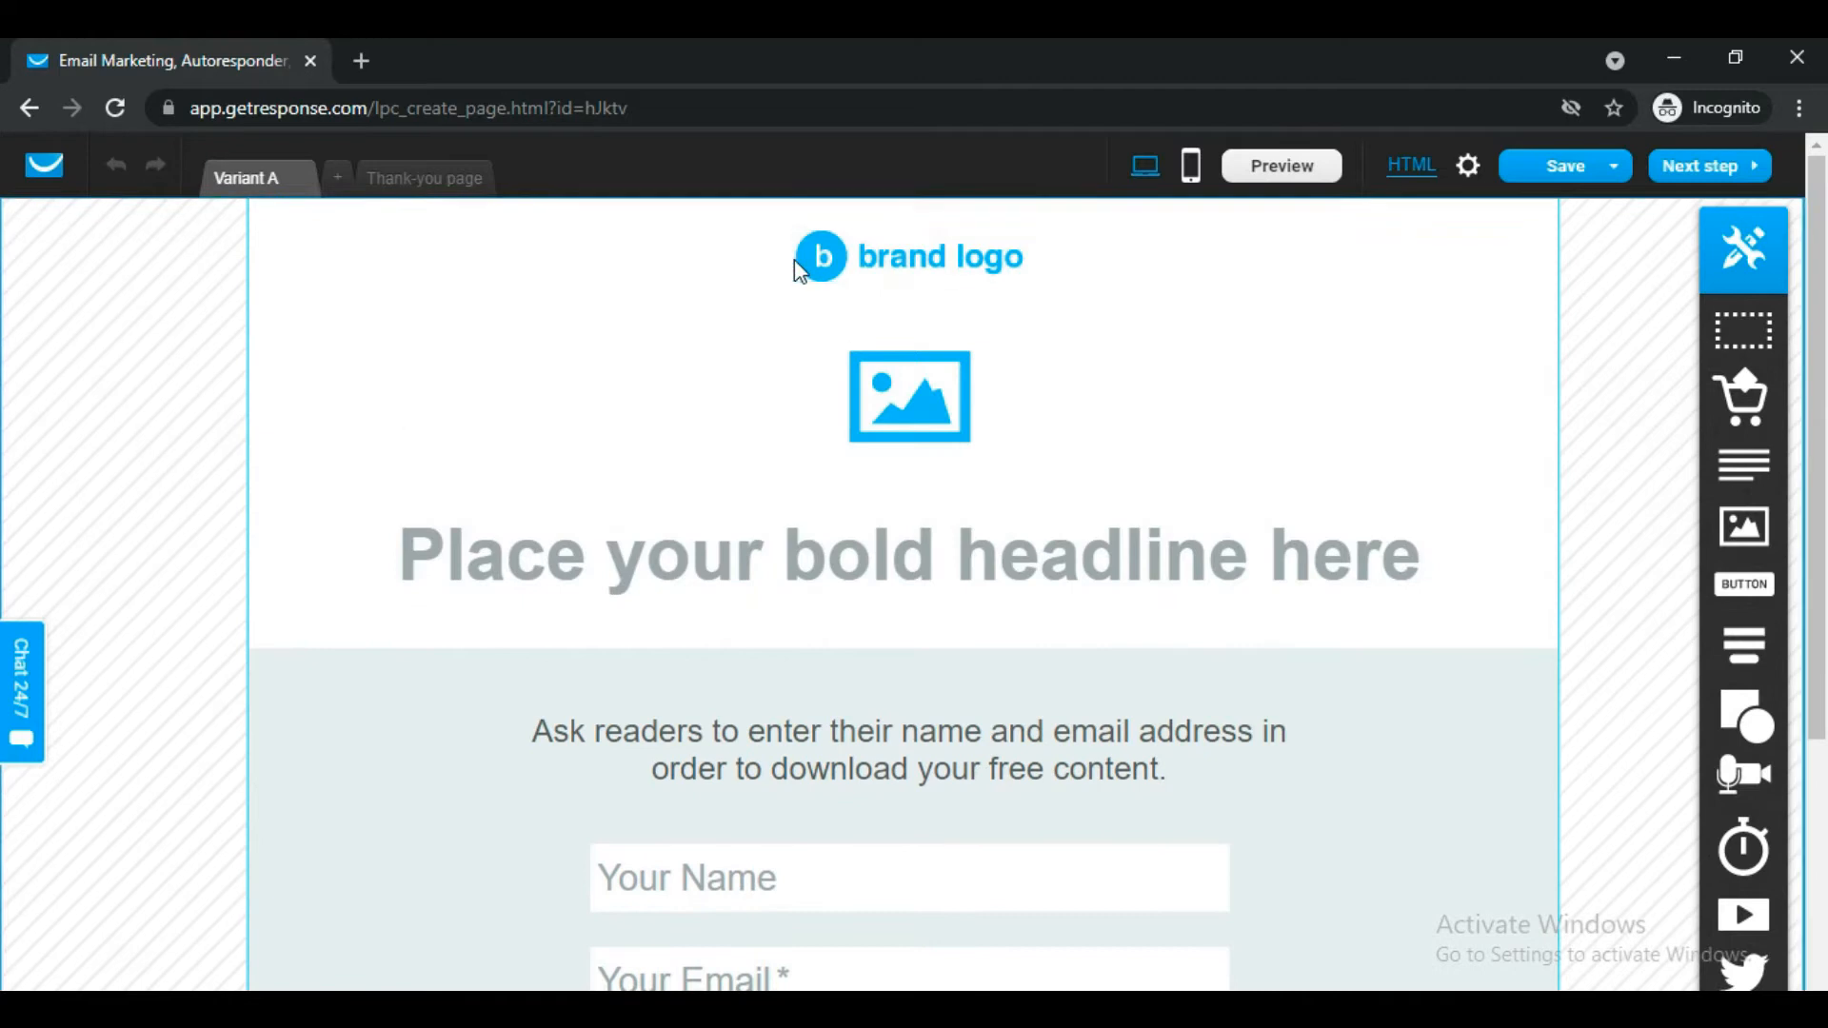
pyautogui.click(938, 255)
pyautogui.press('Delete')
pyautogui.click(935, 400)
pyautogui.press('Delete')
pyautogui.click(802, 550)
pyautogui.press('Delete')
pyautogui.click(933, 705)
pyautogui.press('Delete')
pyautogui.click(911, 680)
pyautogui.press('Delete')
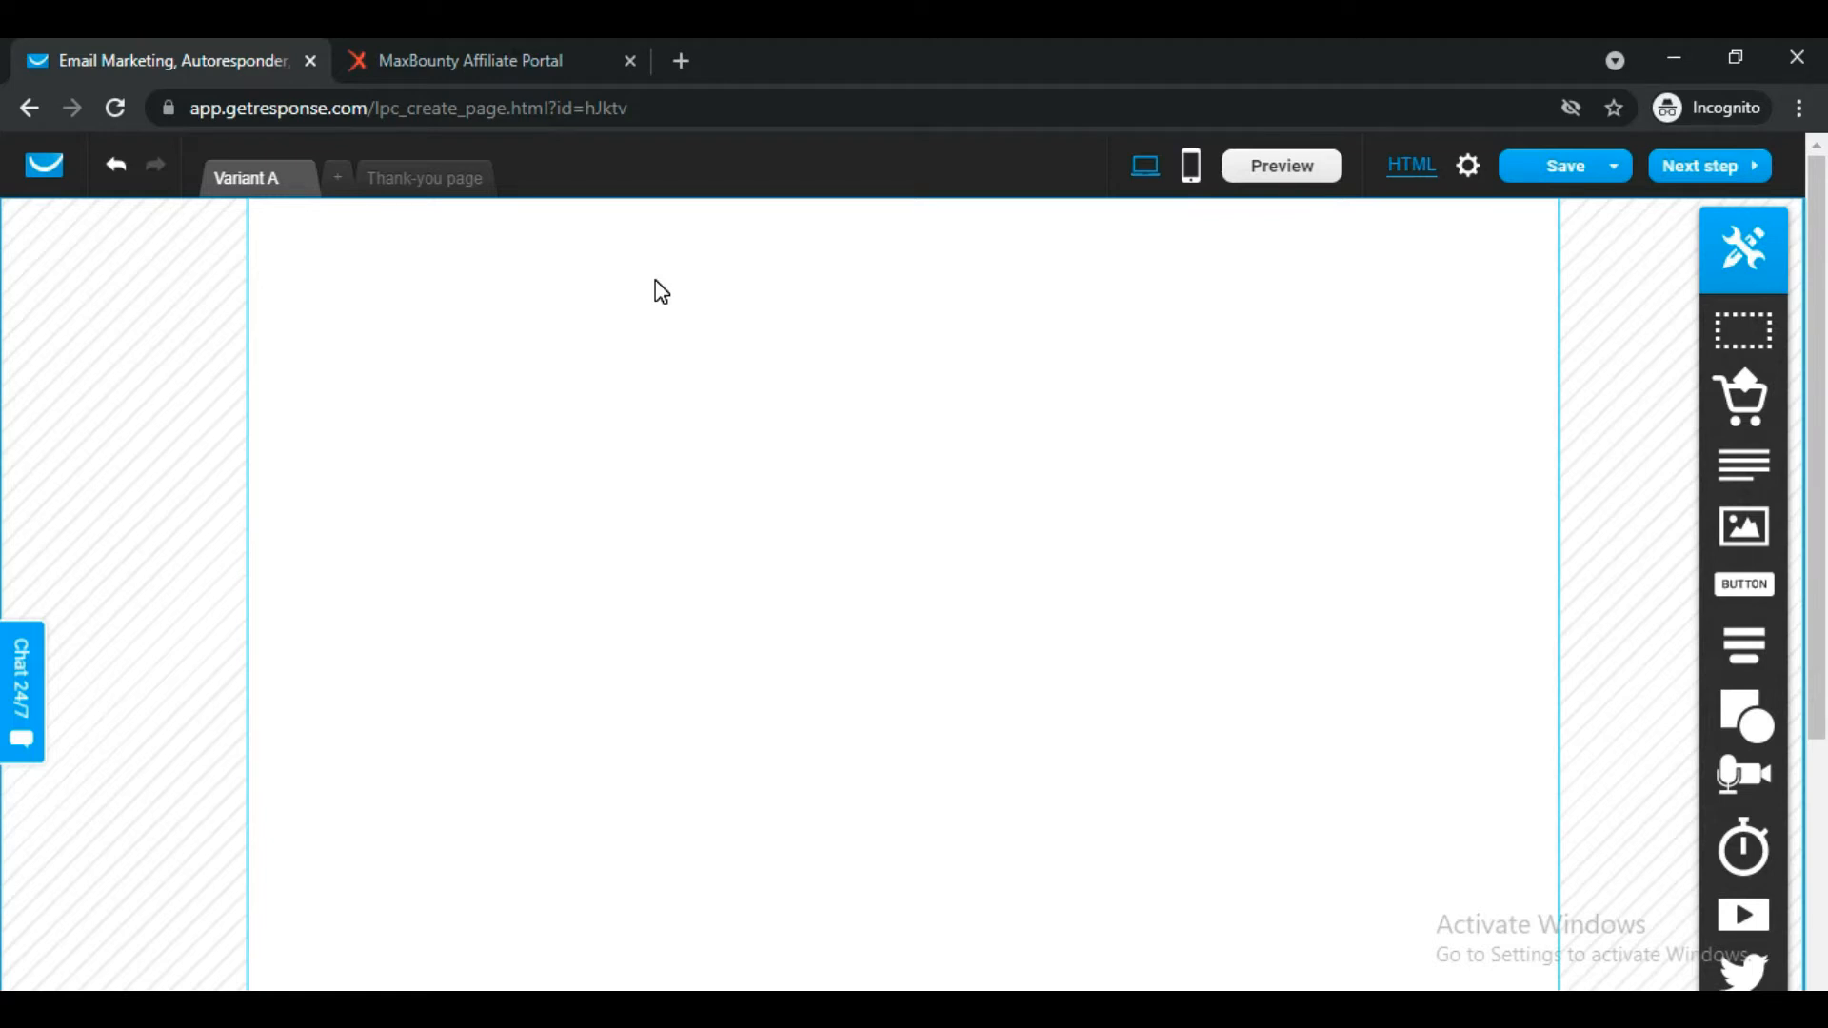
# Check the InboxDollars - US campaign information in the MaxBounty portal, and return to the GetResponse page editor.
pyautogui.click(466, 57)
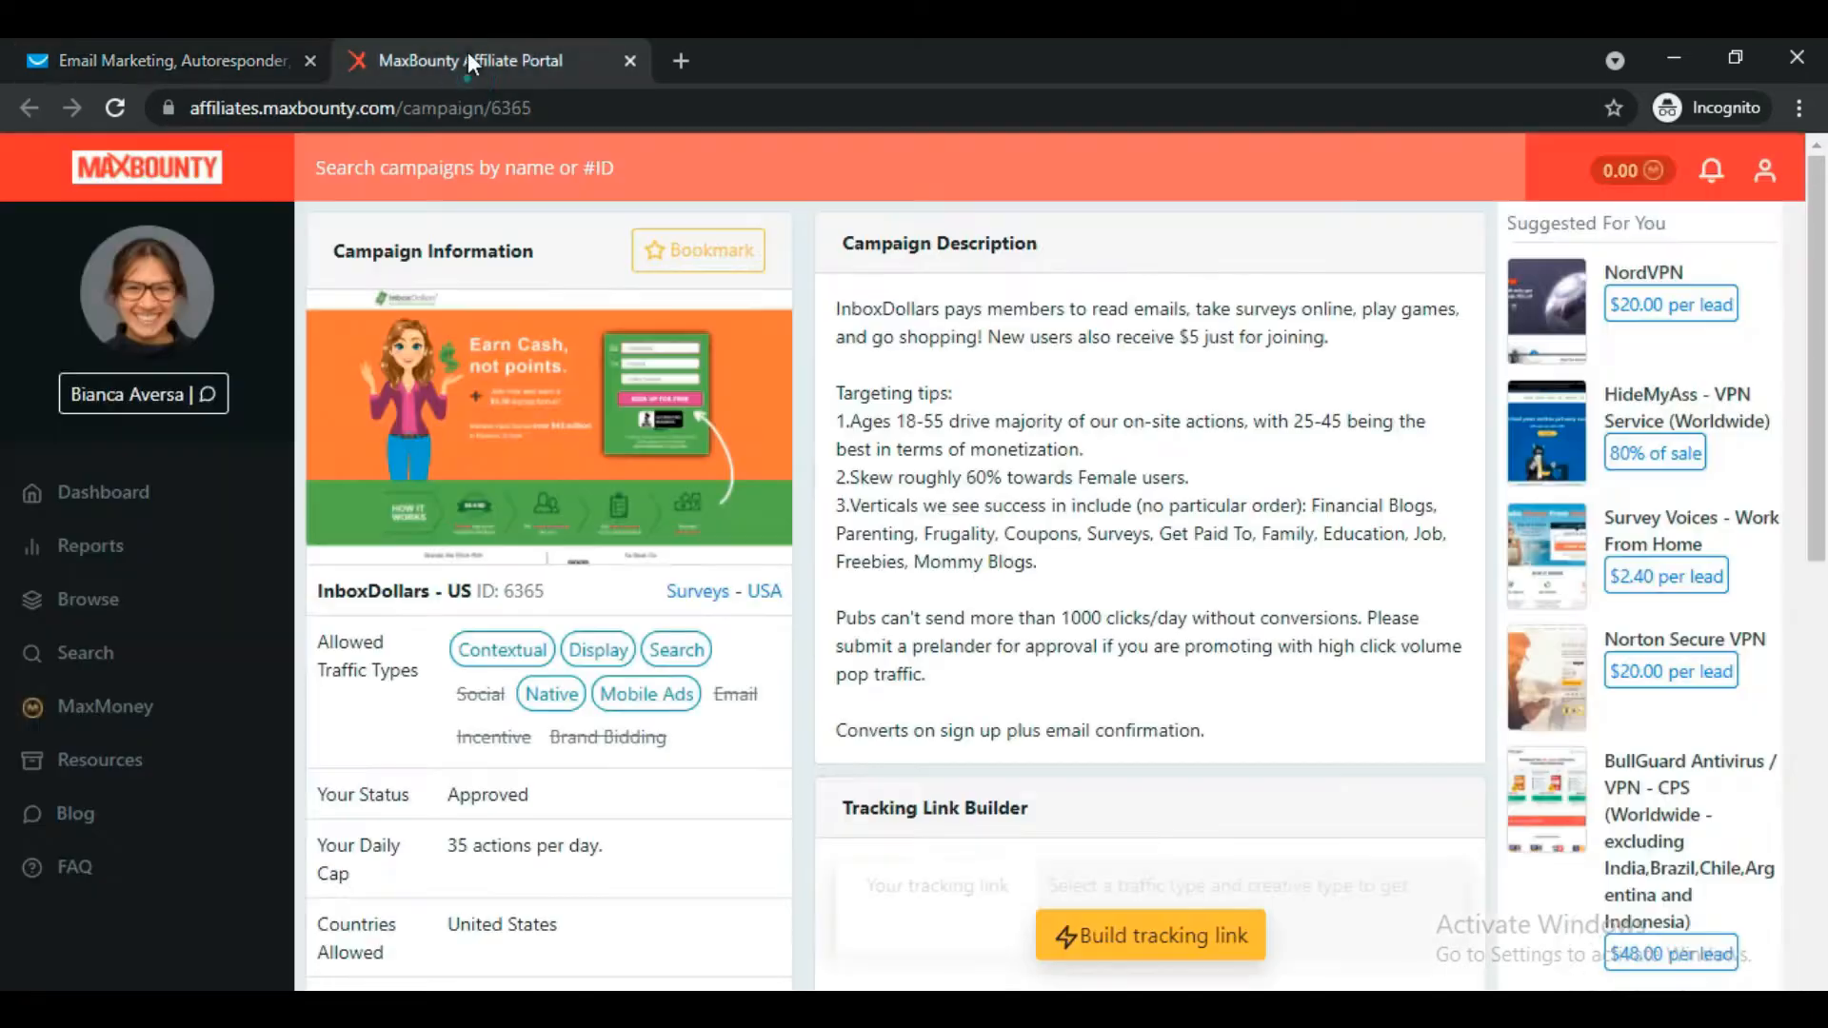
pyautogui.moveTo(316, 603); pyautogui.dragTo(437, 591)
pyautogui.click(587, 587)
pyautogui.click(30, 52)
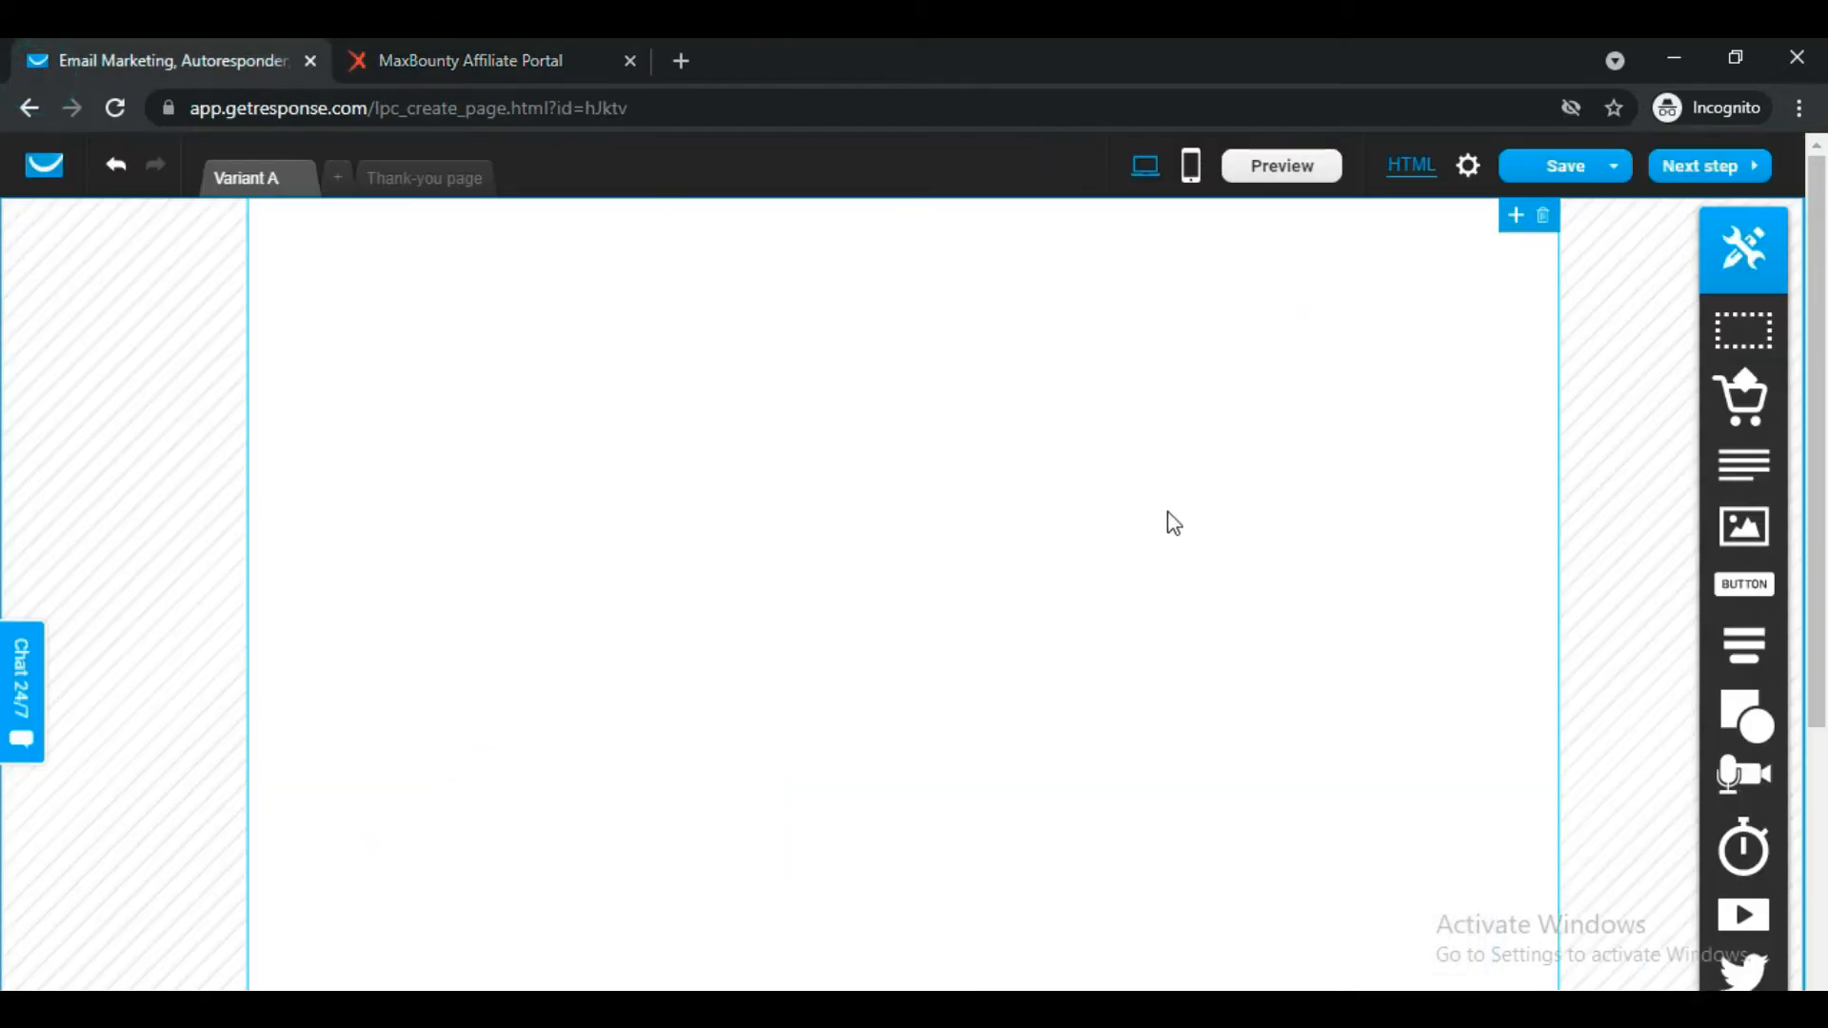
# Fill the empty page section's background with a solid dark brown colour.
pyautogui.click(870, 401)
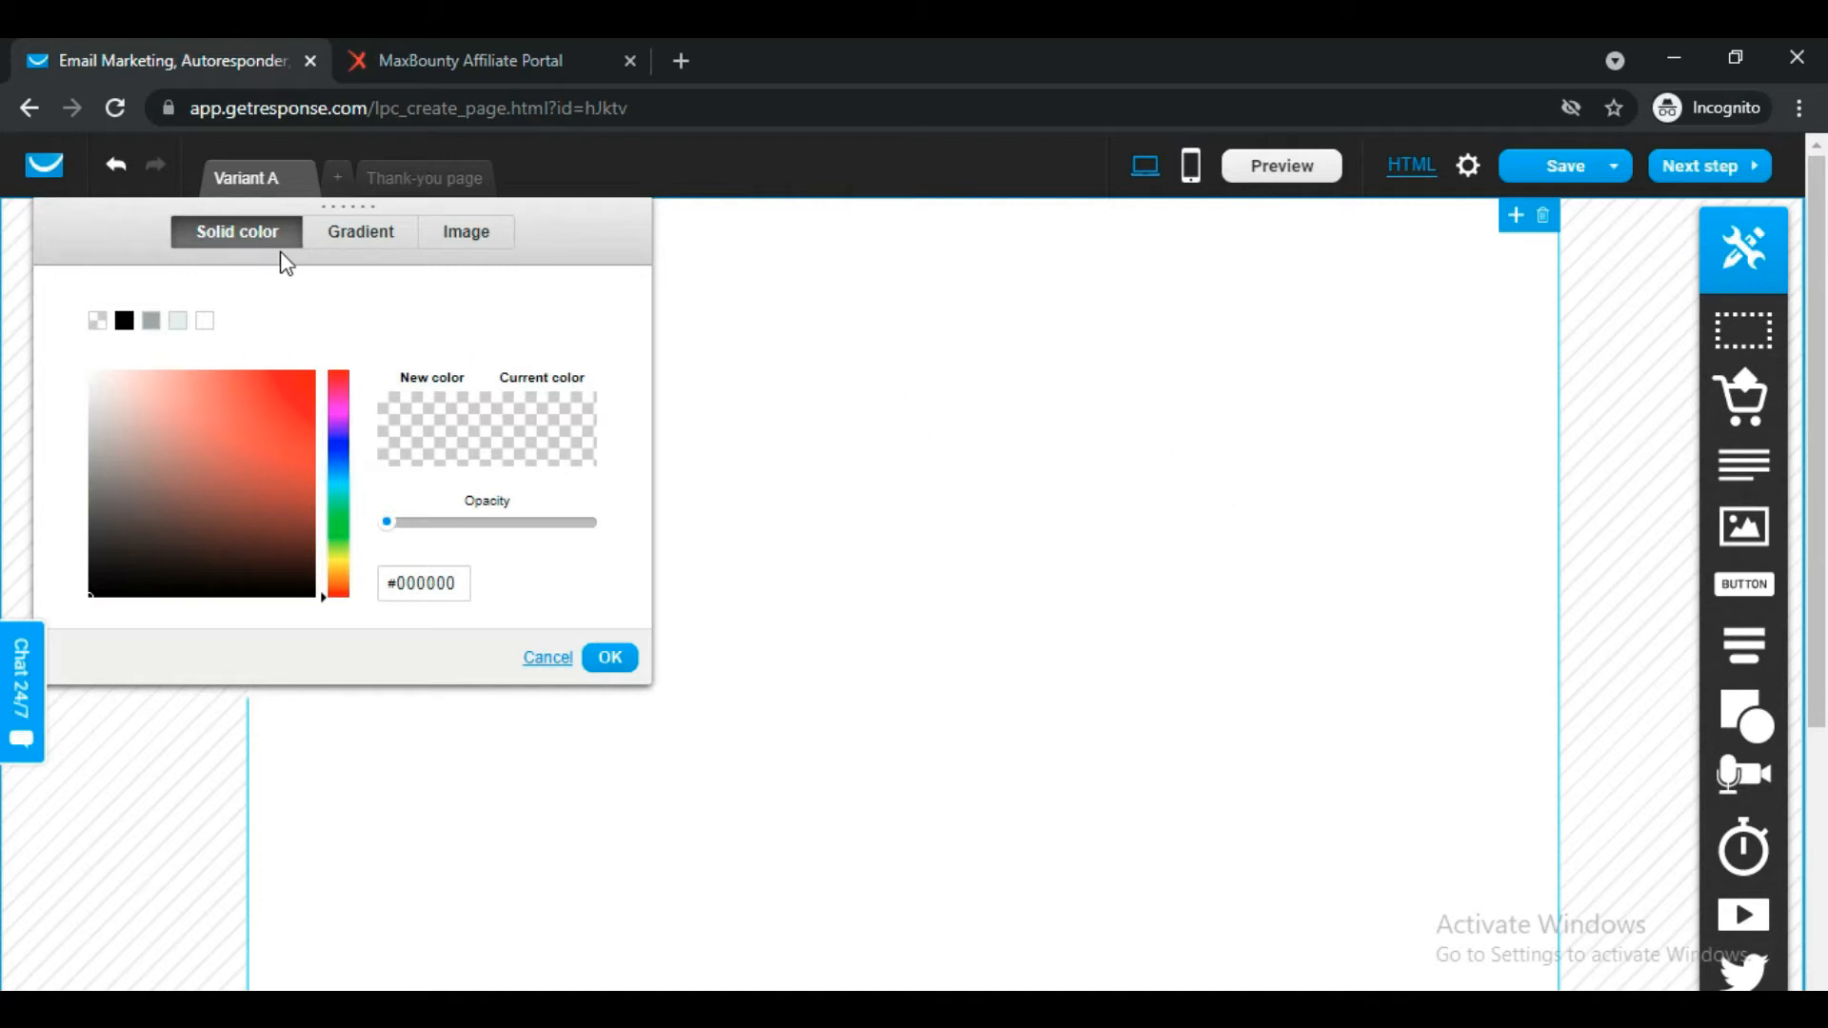
pyautogui.moveTo(167, 489); pyautogui.dragTo(176, 537)
pyautogui.click(609, 657)
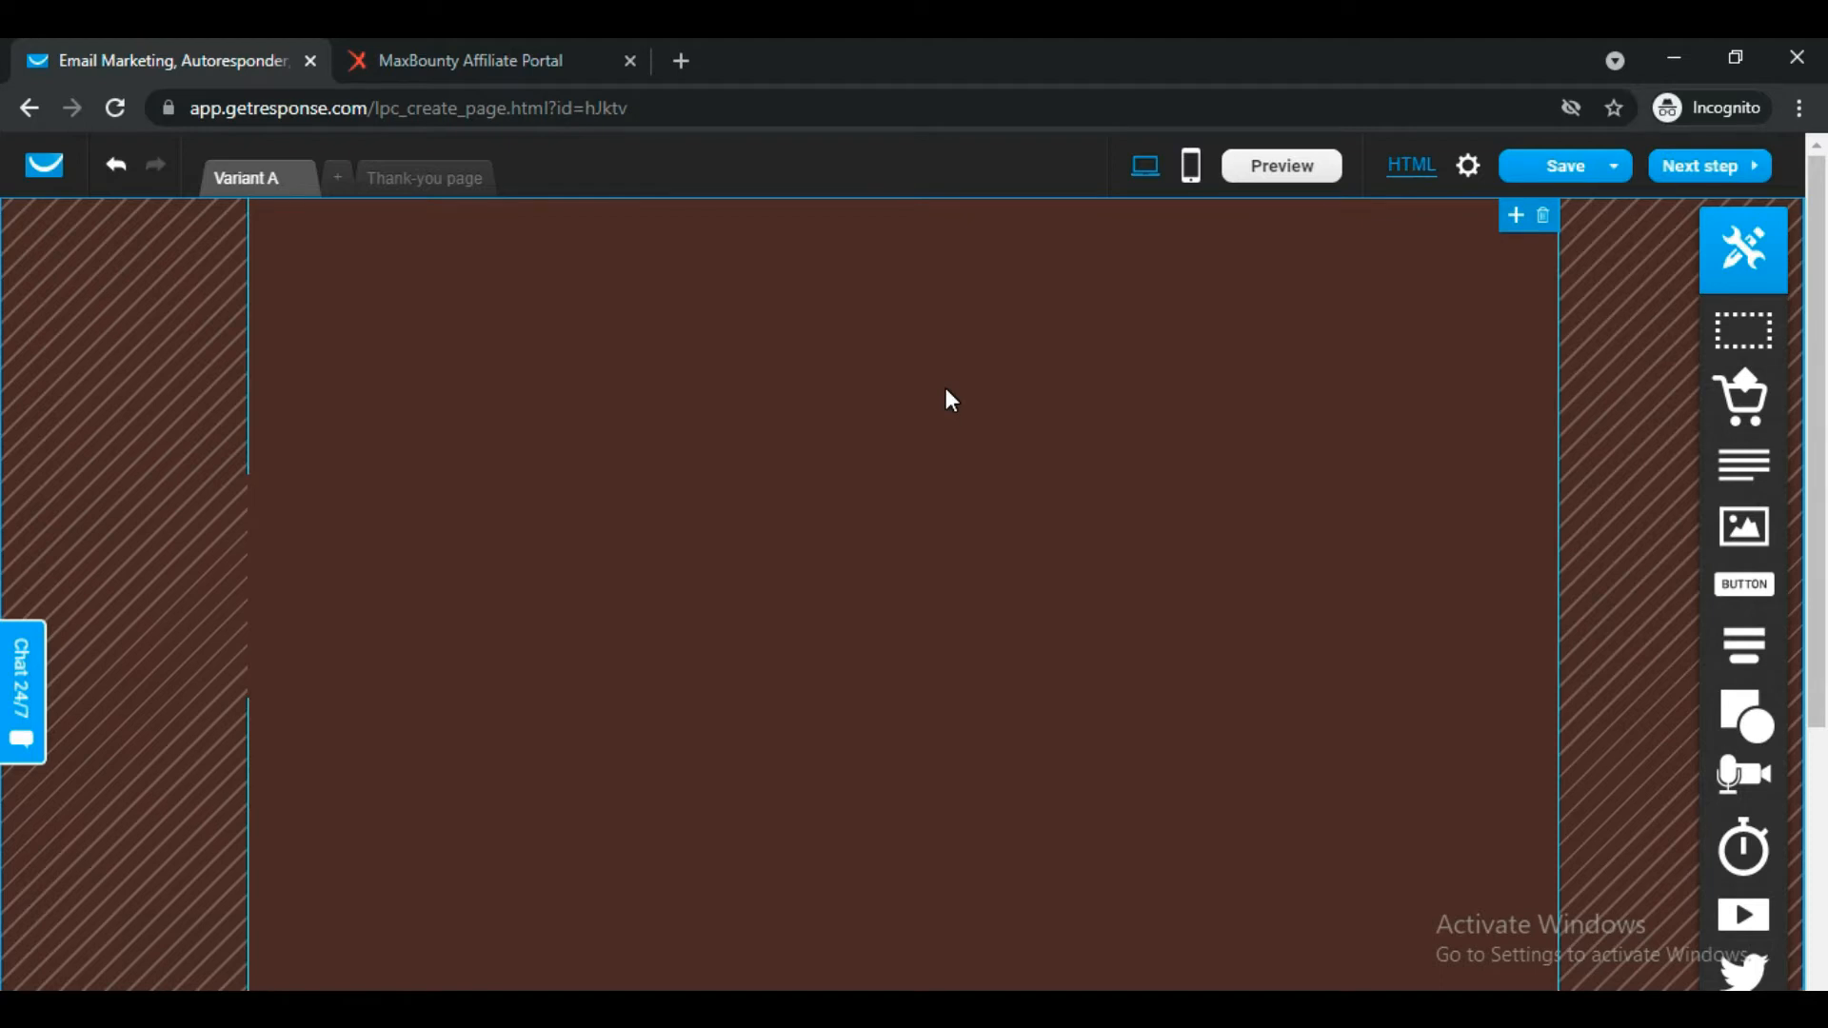
# Switch to the MaxBounty portal and read the InboxDollars campaign description, especially what new users receive for joining.
pyautogui.click(394, 40)
pyautogui.click(202, 49)
pyautogui.click(471, 60)
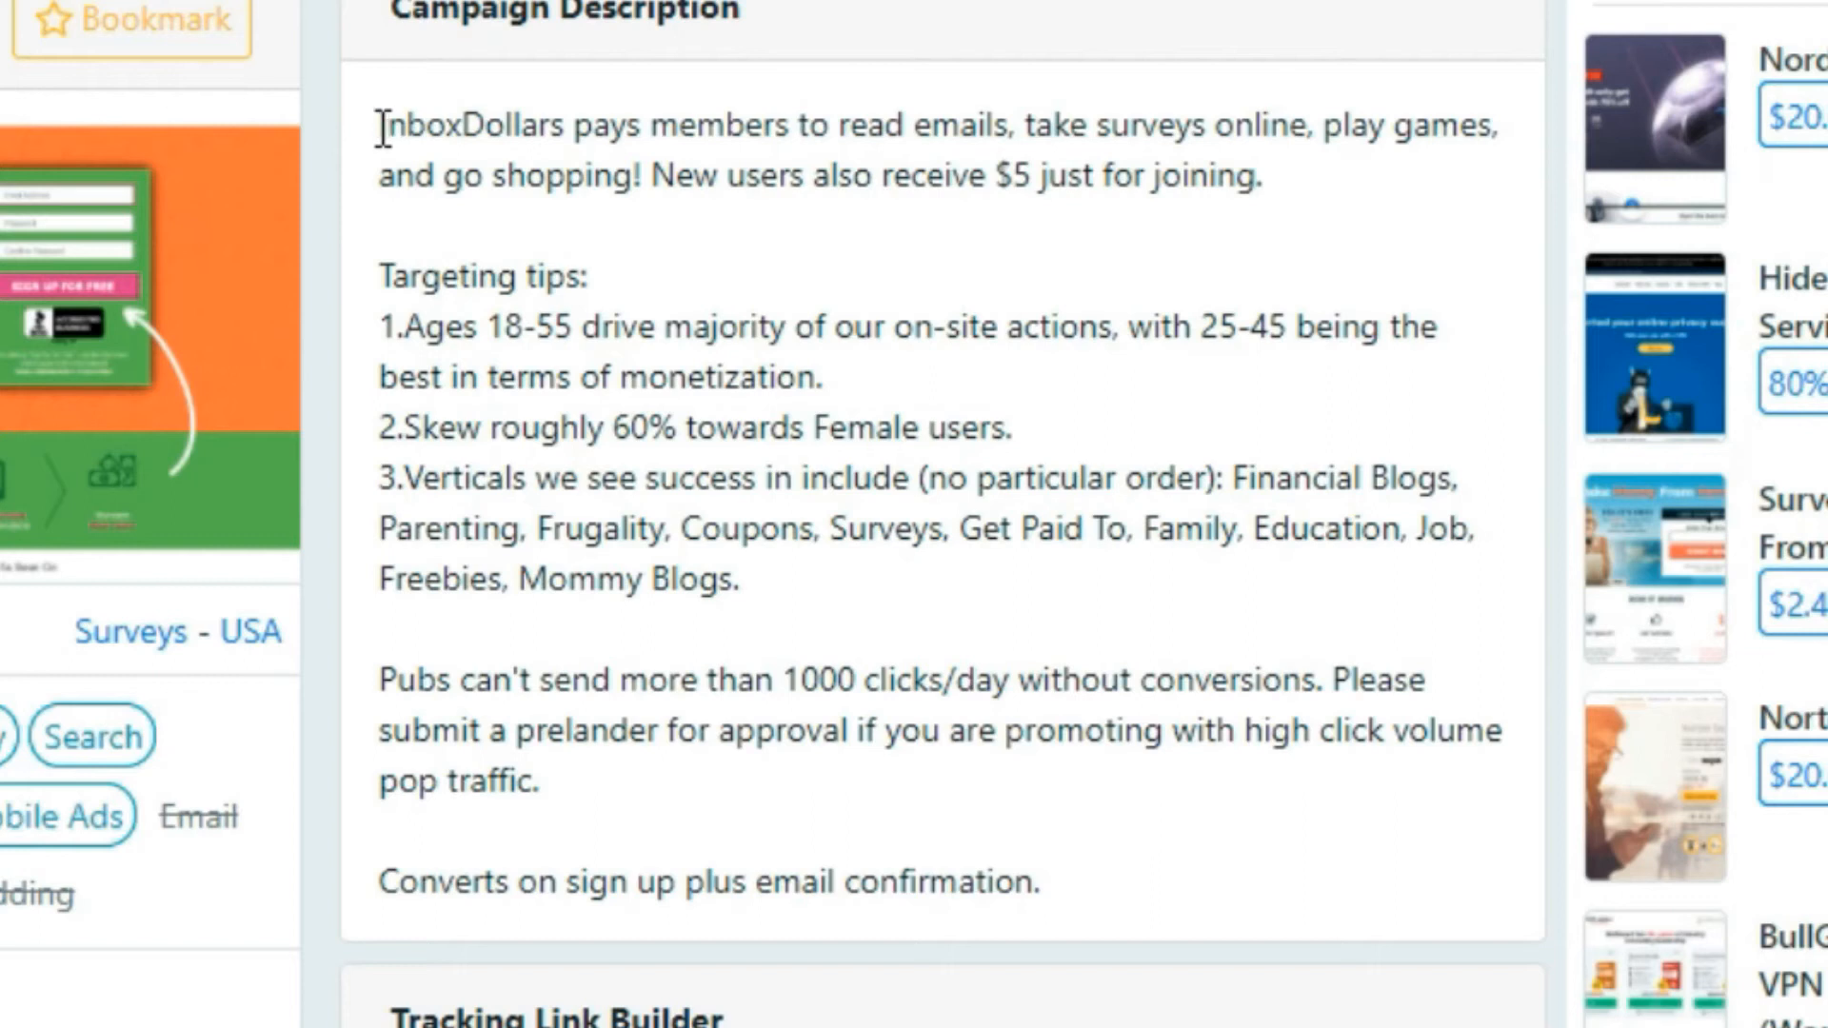
pyautogui.moveTo(838, 311); pyautogui.dragTo(958, 311)
pyautogui.moveTo(604, 130); pyautogui.dragTo(1400, 175)
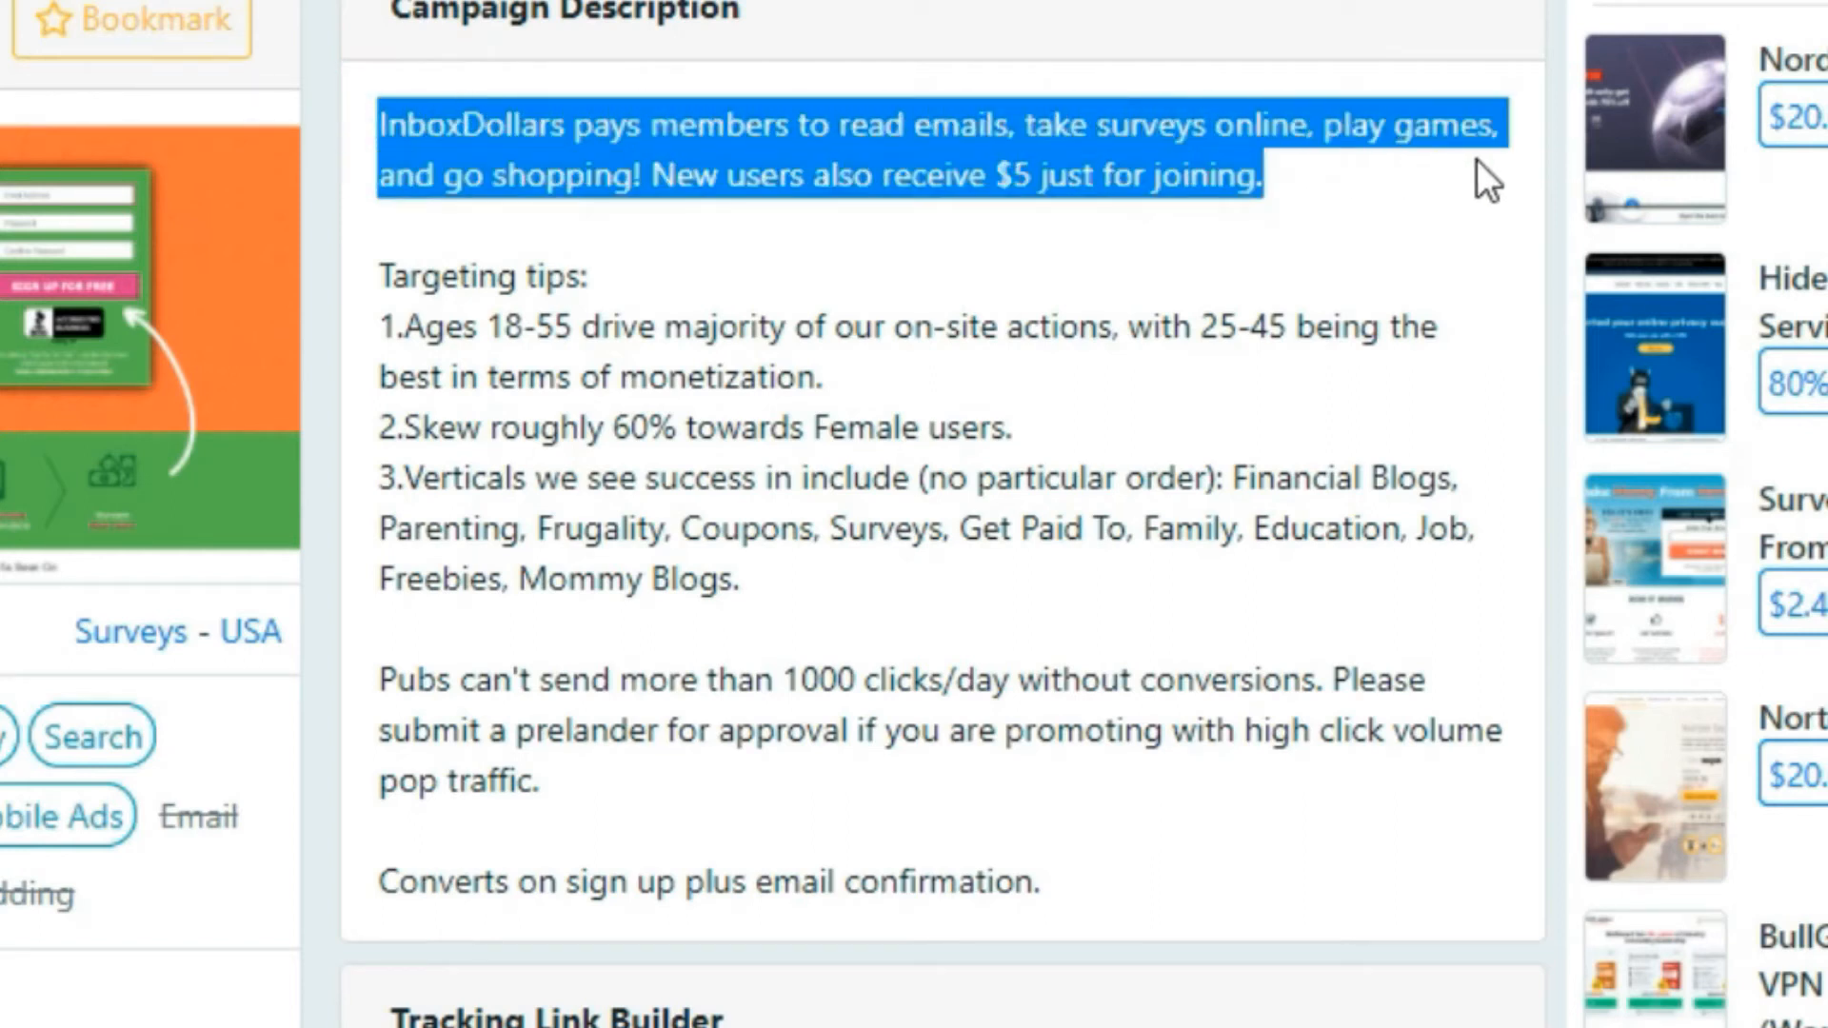
pyautogui.click(1139, 149)
pyautogui.click(674, 172)
pyautogui.moveTo(673, 172); pyautogui.dragTo(1246, 186)
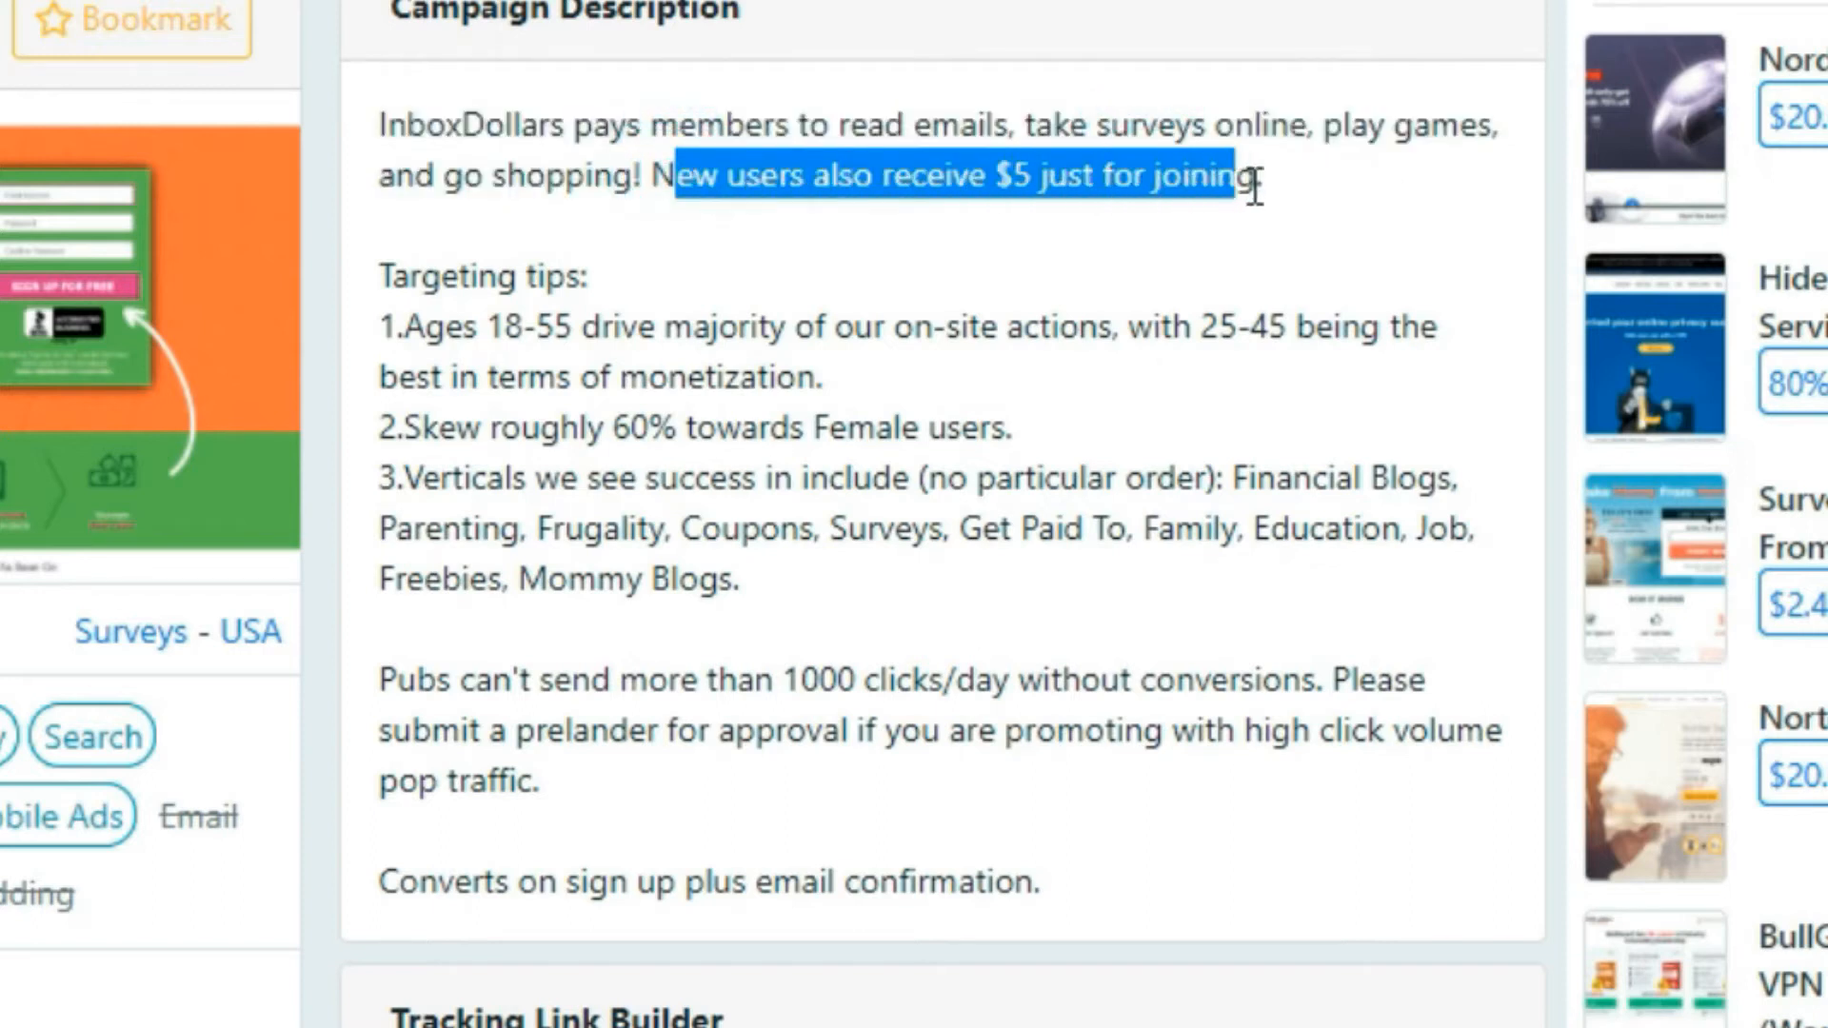
pyautogui.click(1335, 185)
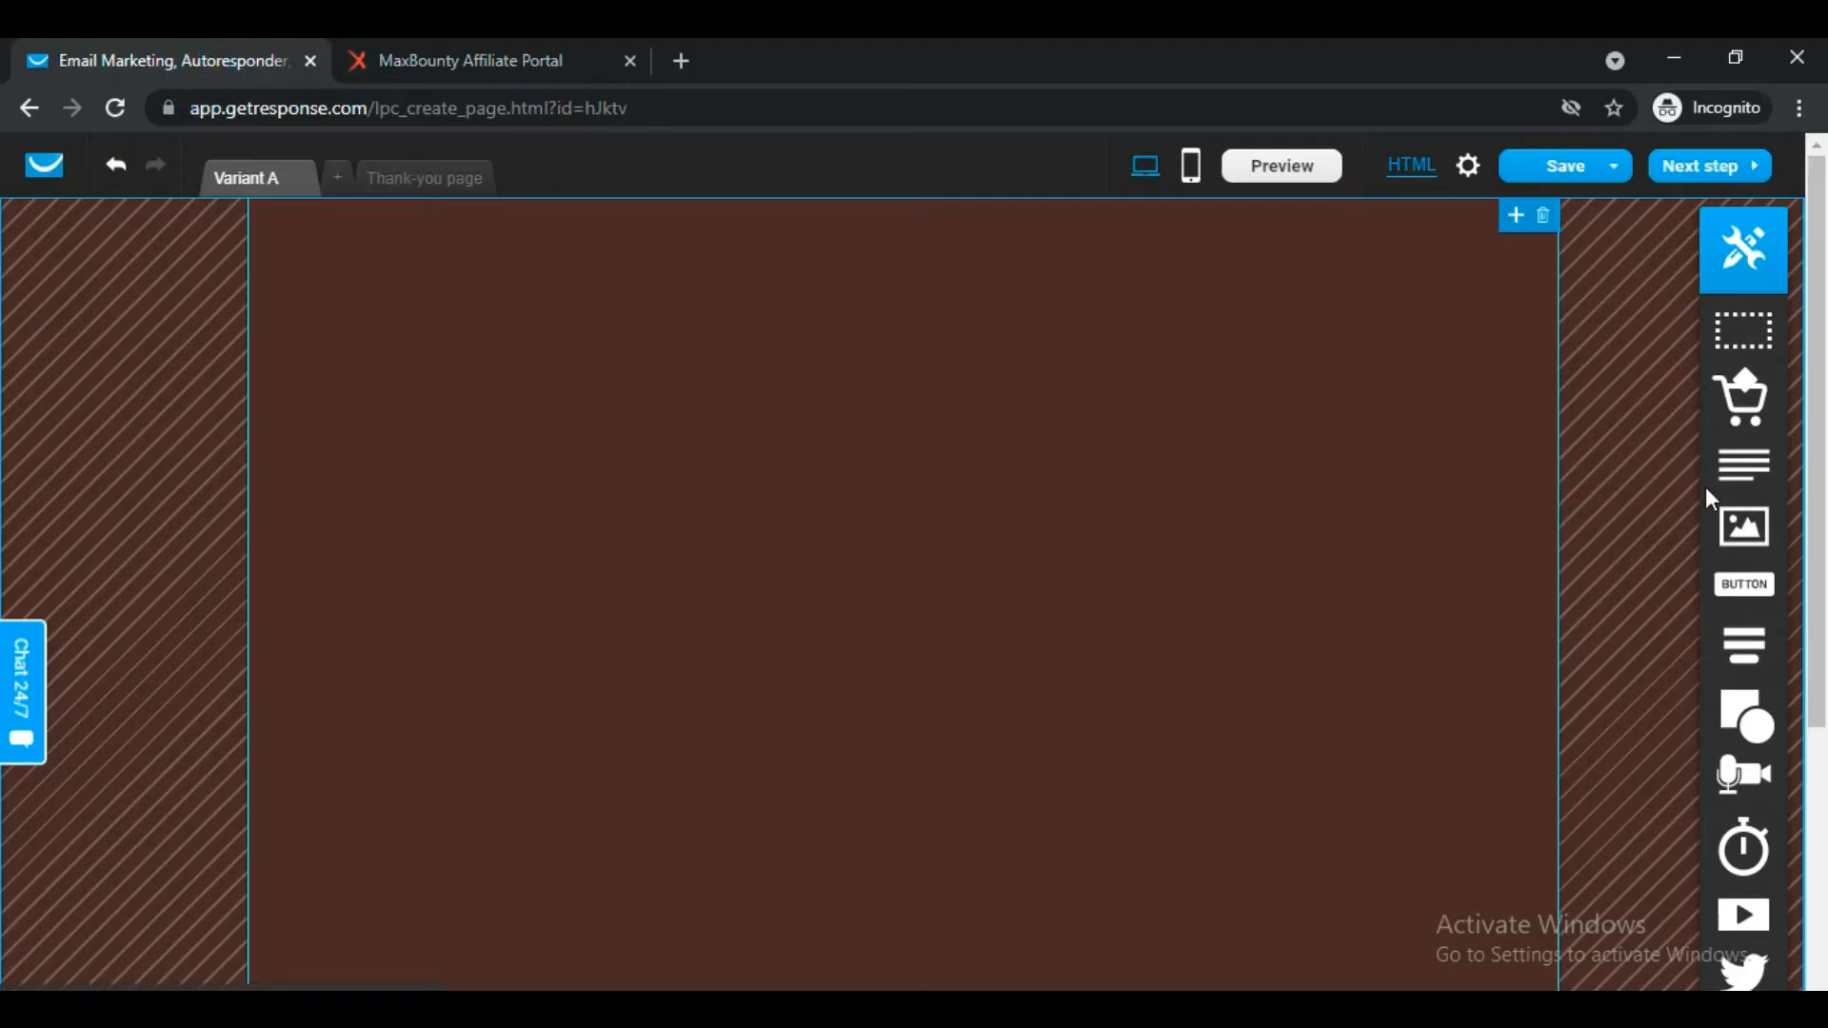
# In the GetResponse editor, add a text box near the top of the page reading "Earn $5 Just for Joining Us.".
pyautogui.moveTo(1743, 463); pyautogui.dragTo(717, 324)
pyautogui.doubleClick(717, 324)
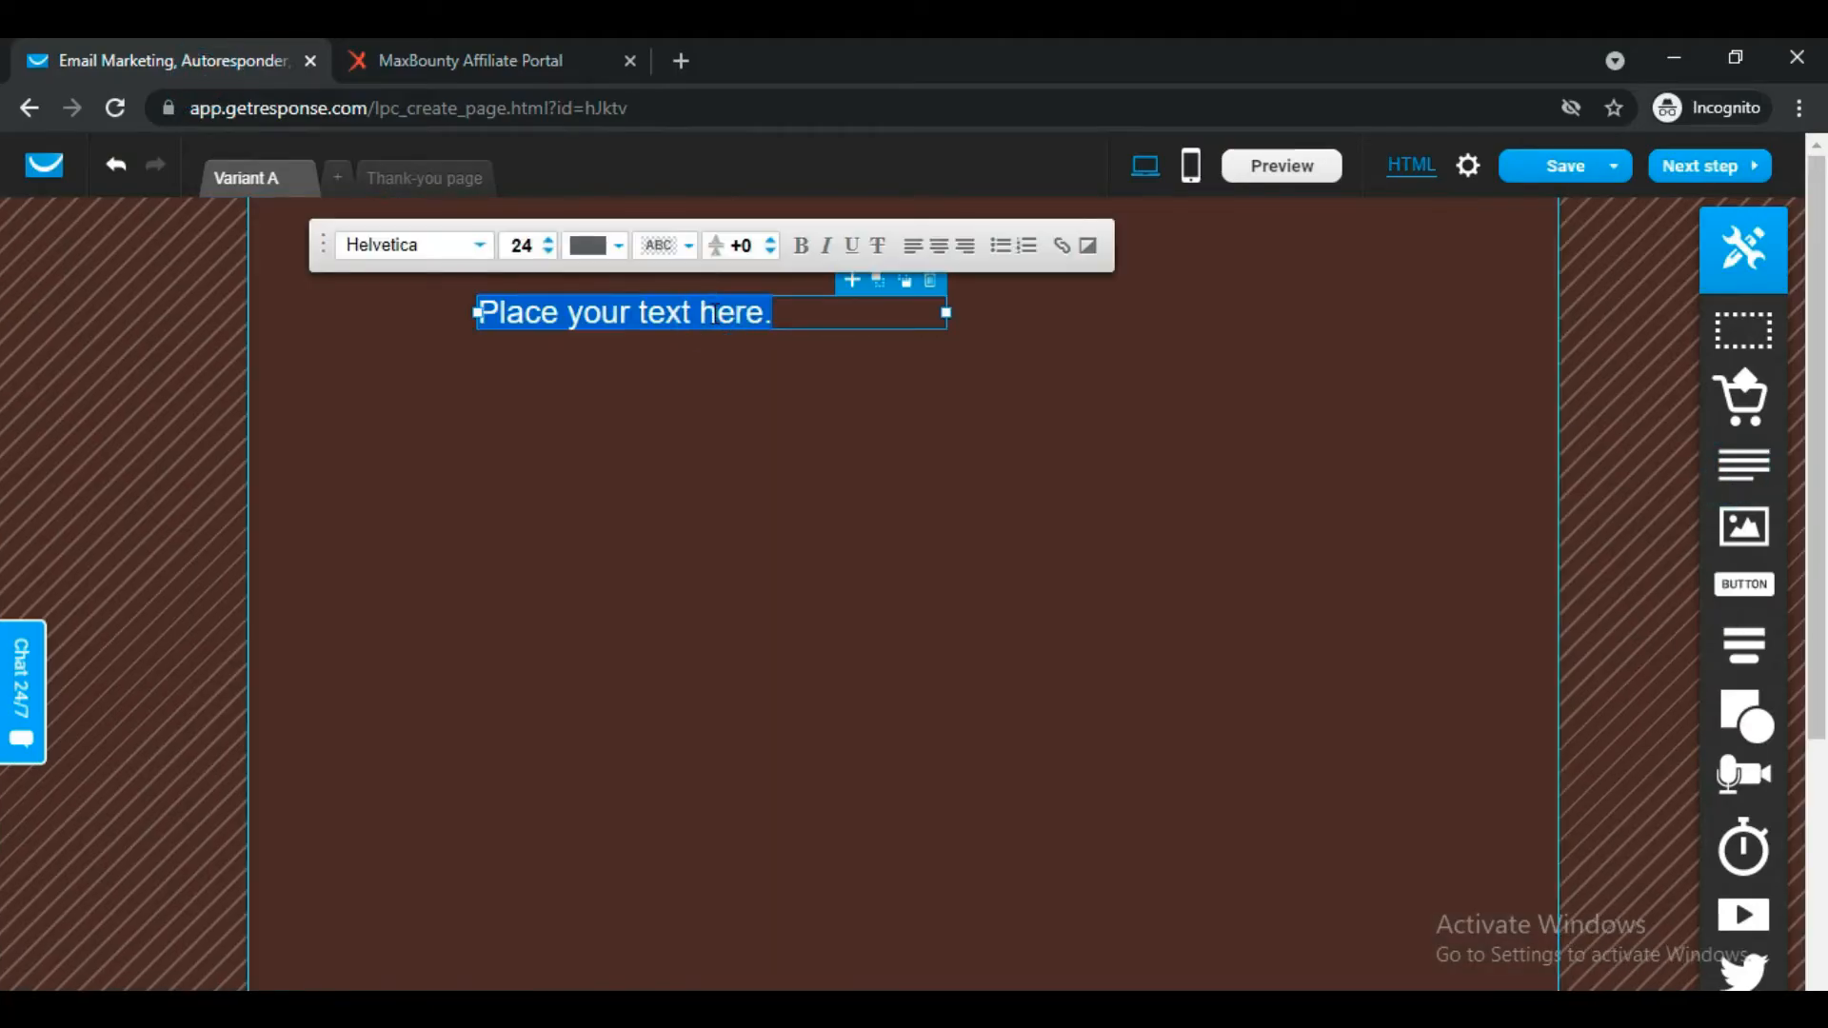
pyautogui.press('BackSpace')
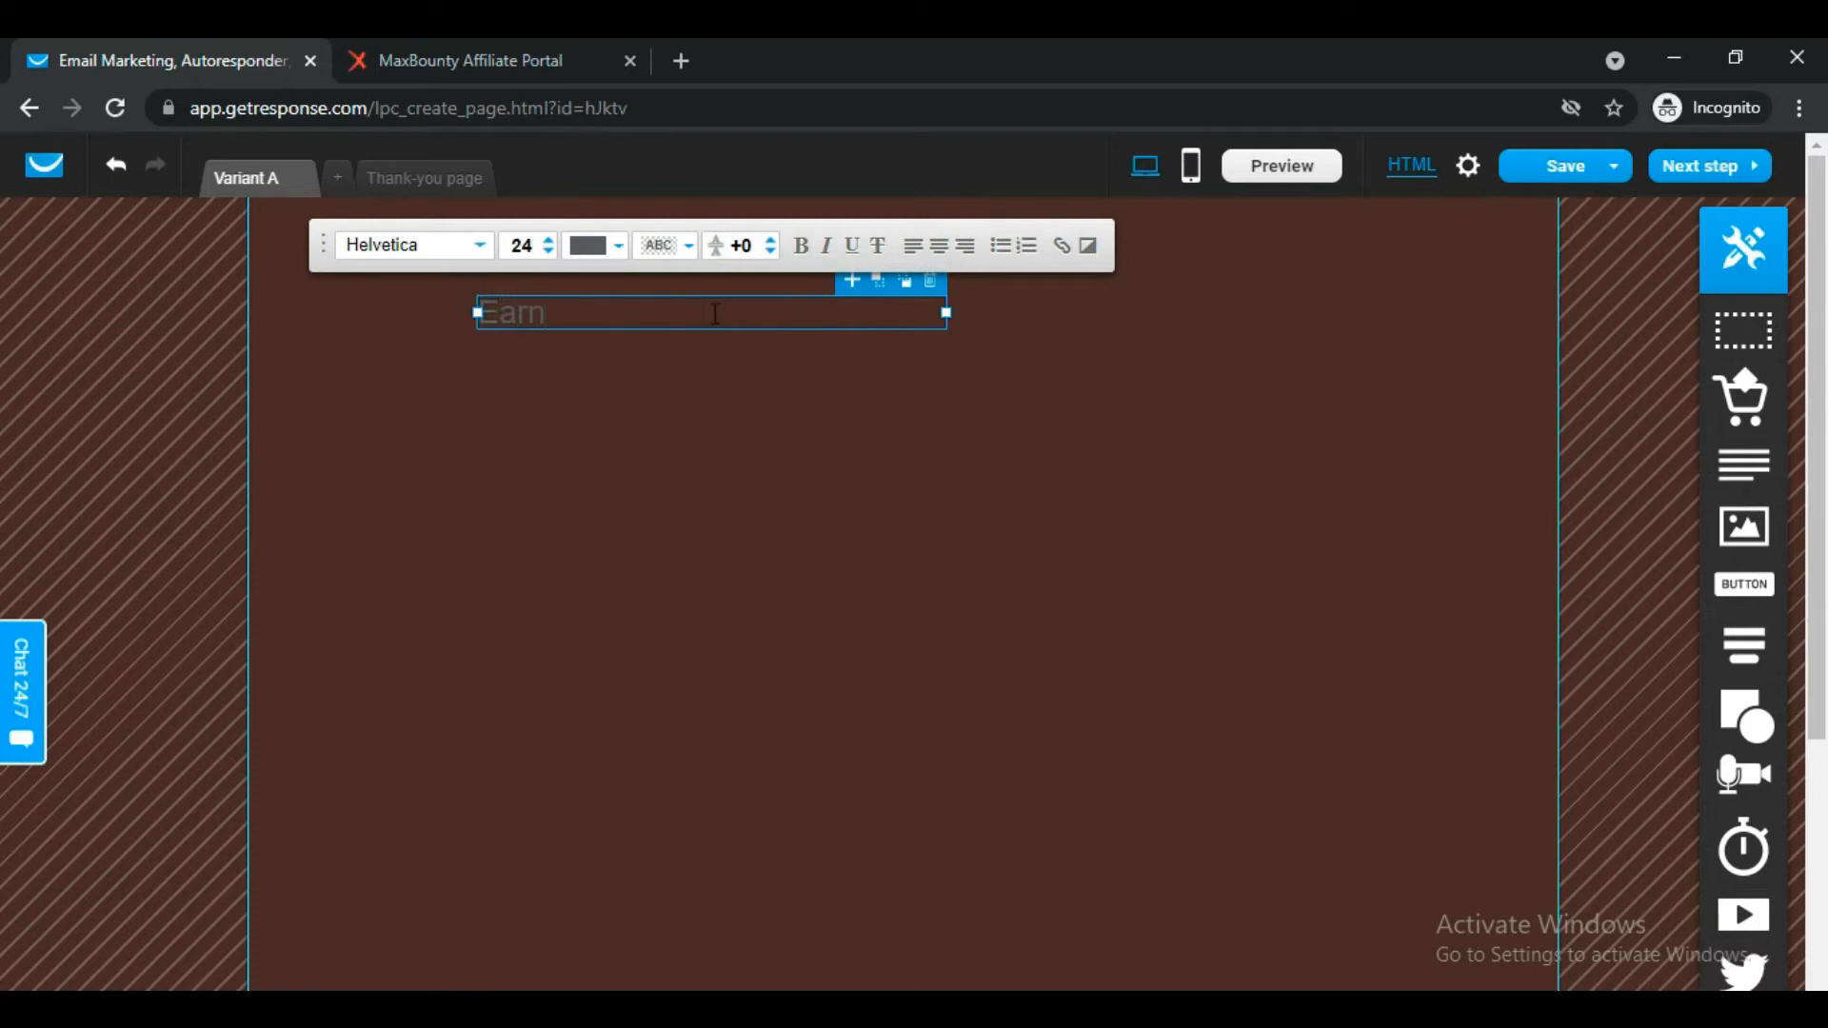
pyautogui.write('Earn $5 Just for Joining U')
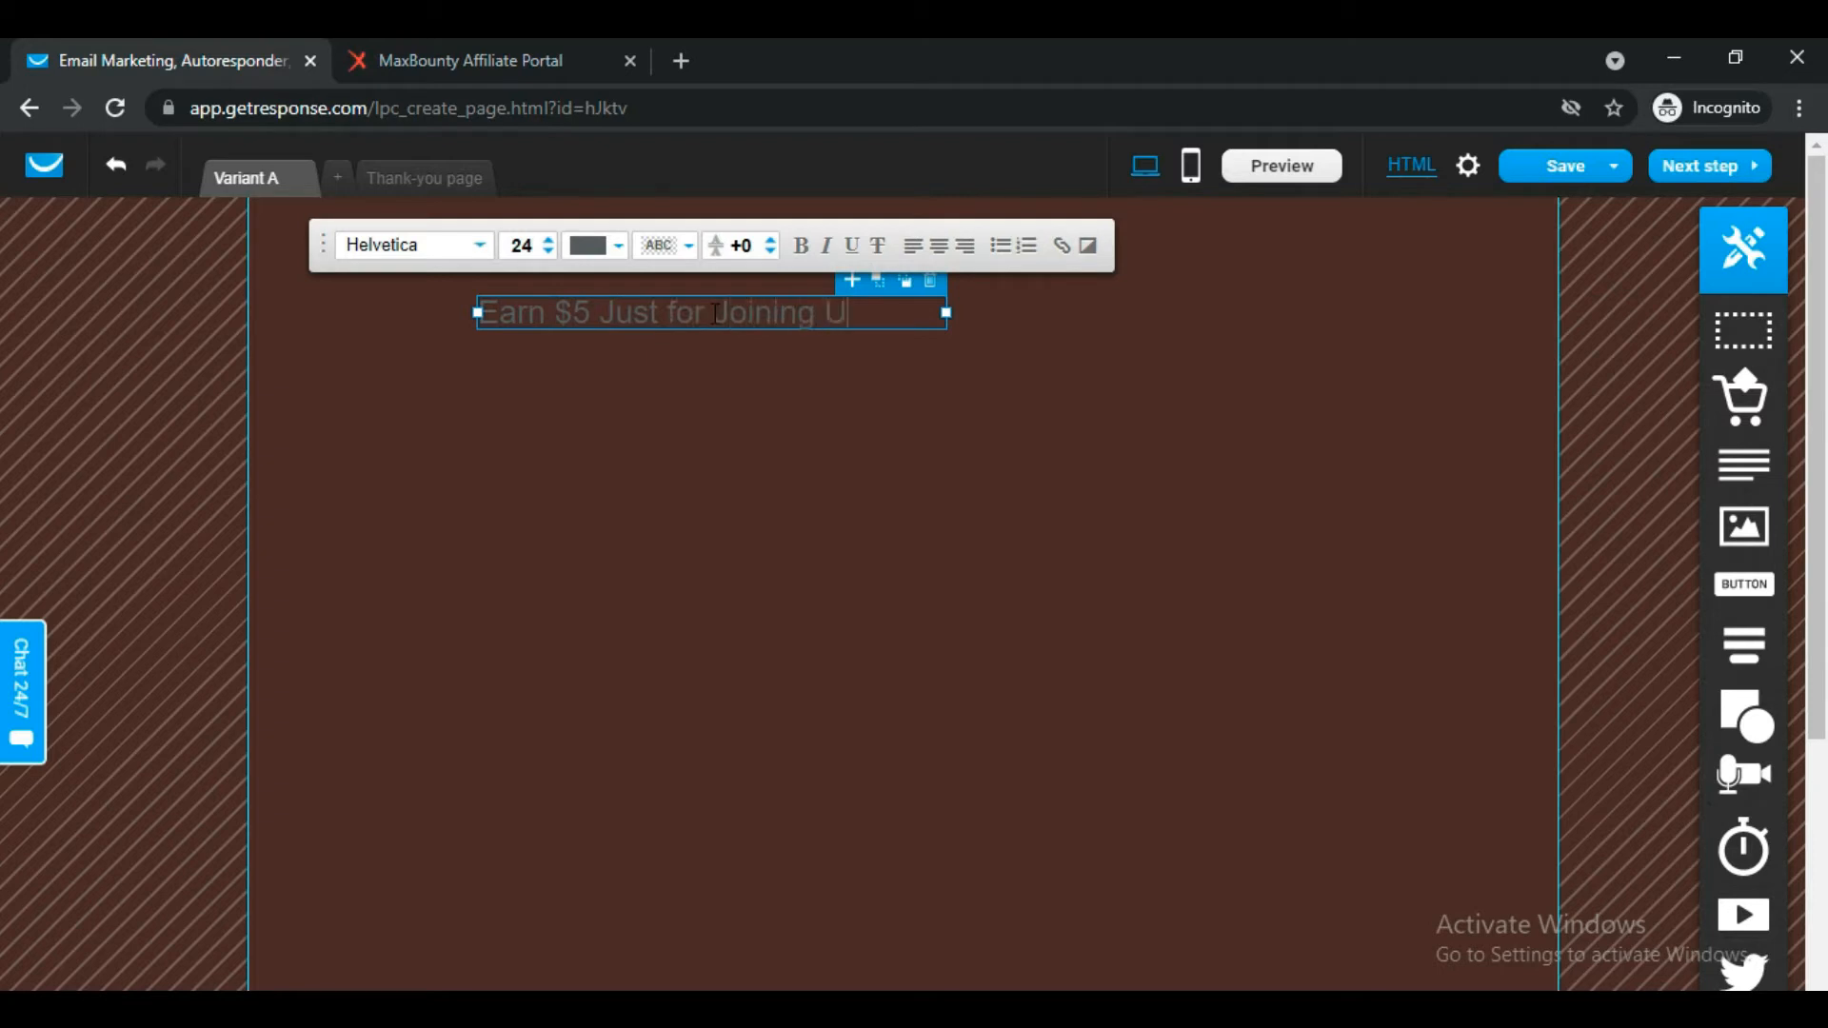
# Increase the font size of the whole headline to 43.
pyautogui.moveTo(945, 314); pyautogui.dragTo(399, 327)
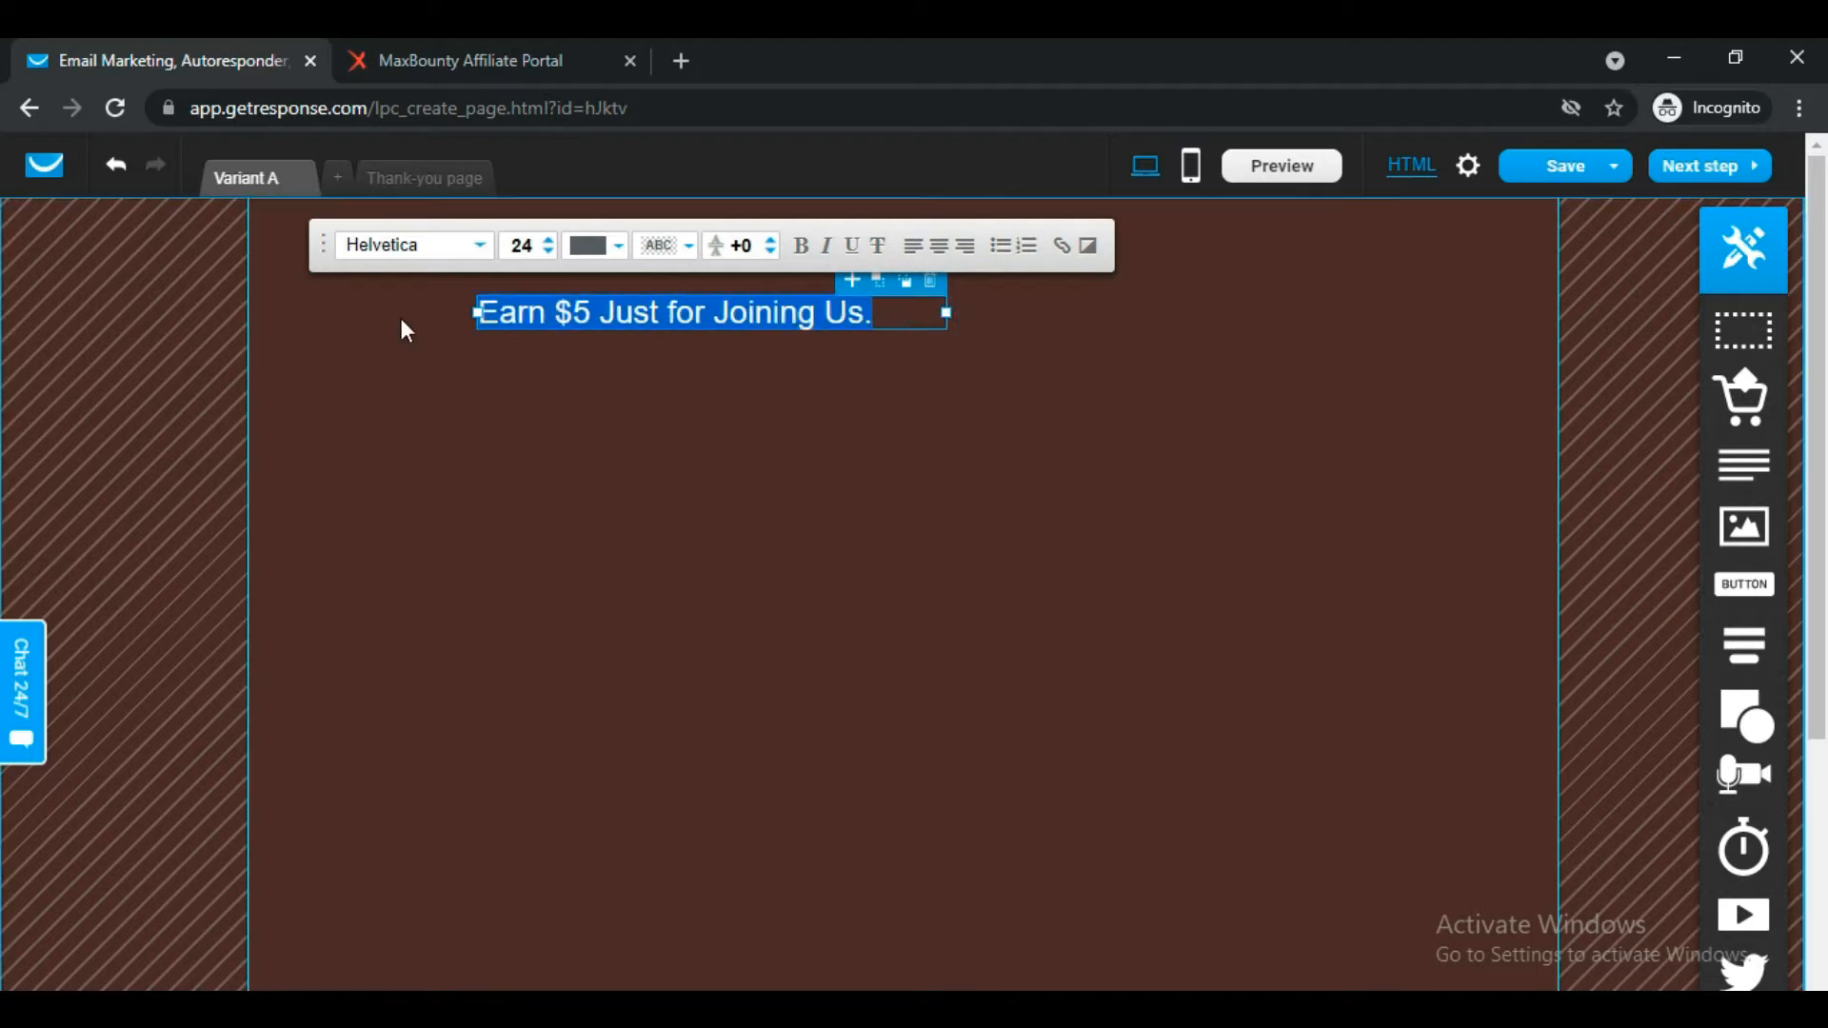
pyautogui.click(549, 238)
pyautogui.click(549, 239)
pyautogui.click(549, 239)
pyautogui.click(548, 239)
pyautogui.click(549, 239)
pyautogui.click(550, 240)
pyautogui.click(549, 240)
pyautogui.click(550, 239)
pyautogui.click(549, 240)
pyautogui.click(549, 240)
pyautogui.click(549, 240)
pyautogui.click(549, 240)
pyautogui.click(549, 239)
pyautogui.click(549, 240)
pyautogui.click(549, 239)
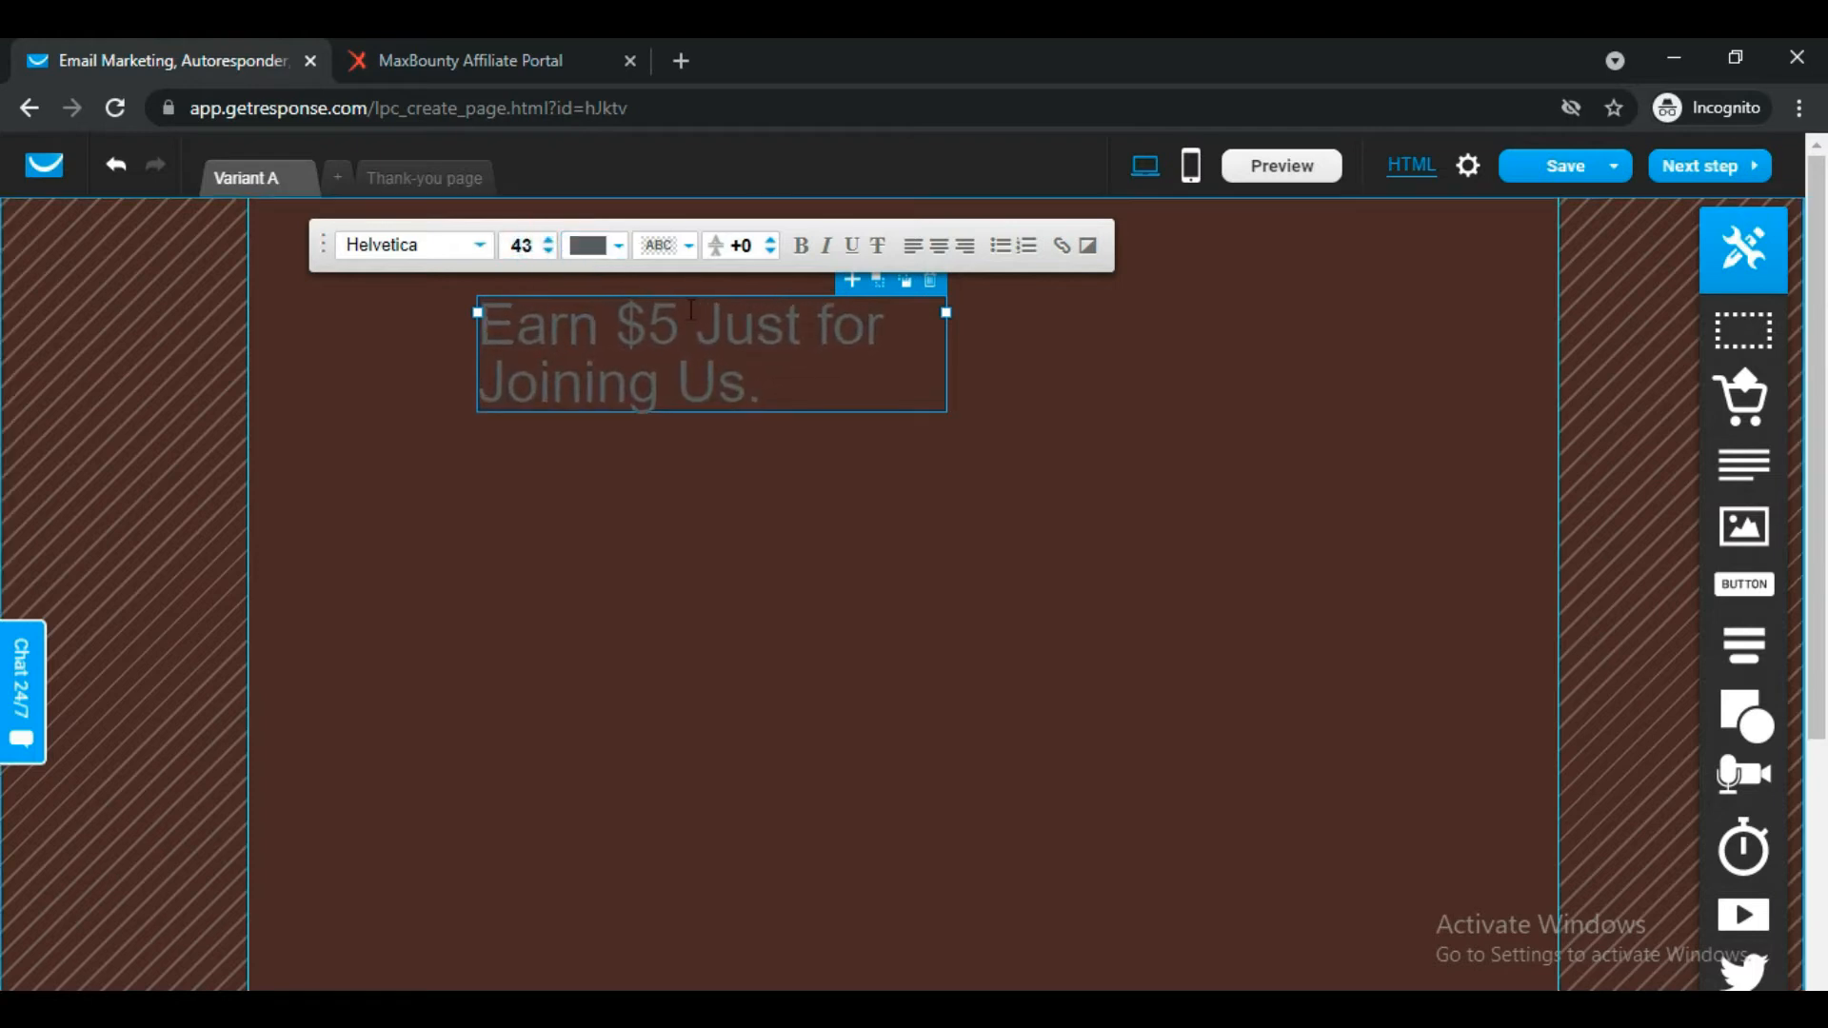
# Make the headline text bold and colour it white (#FFFFFF).
pyautogui.moveTo(805, 386); pyautogui.dragTo(479, 350)
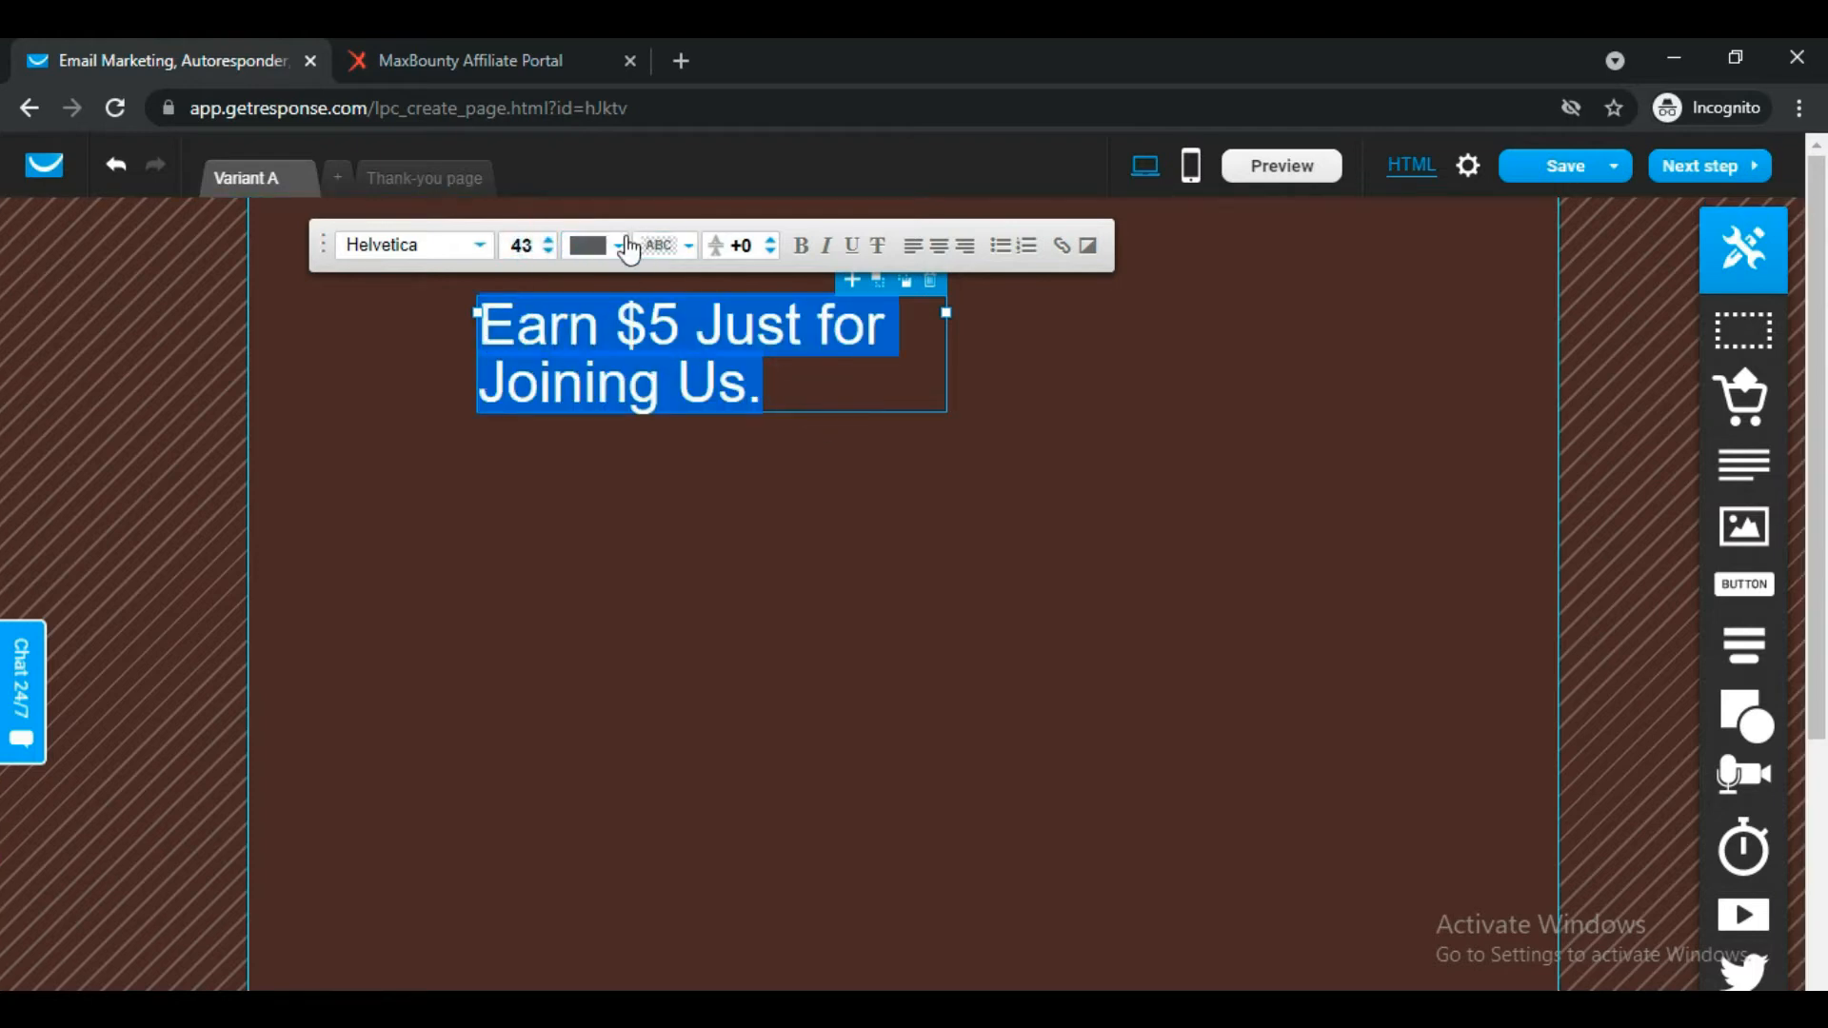
pyautogui.click(600, 246)
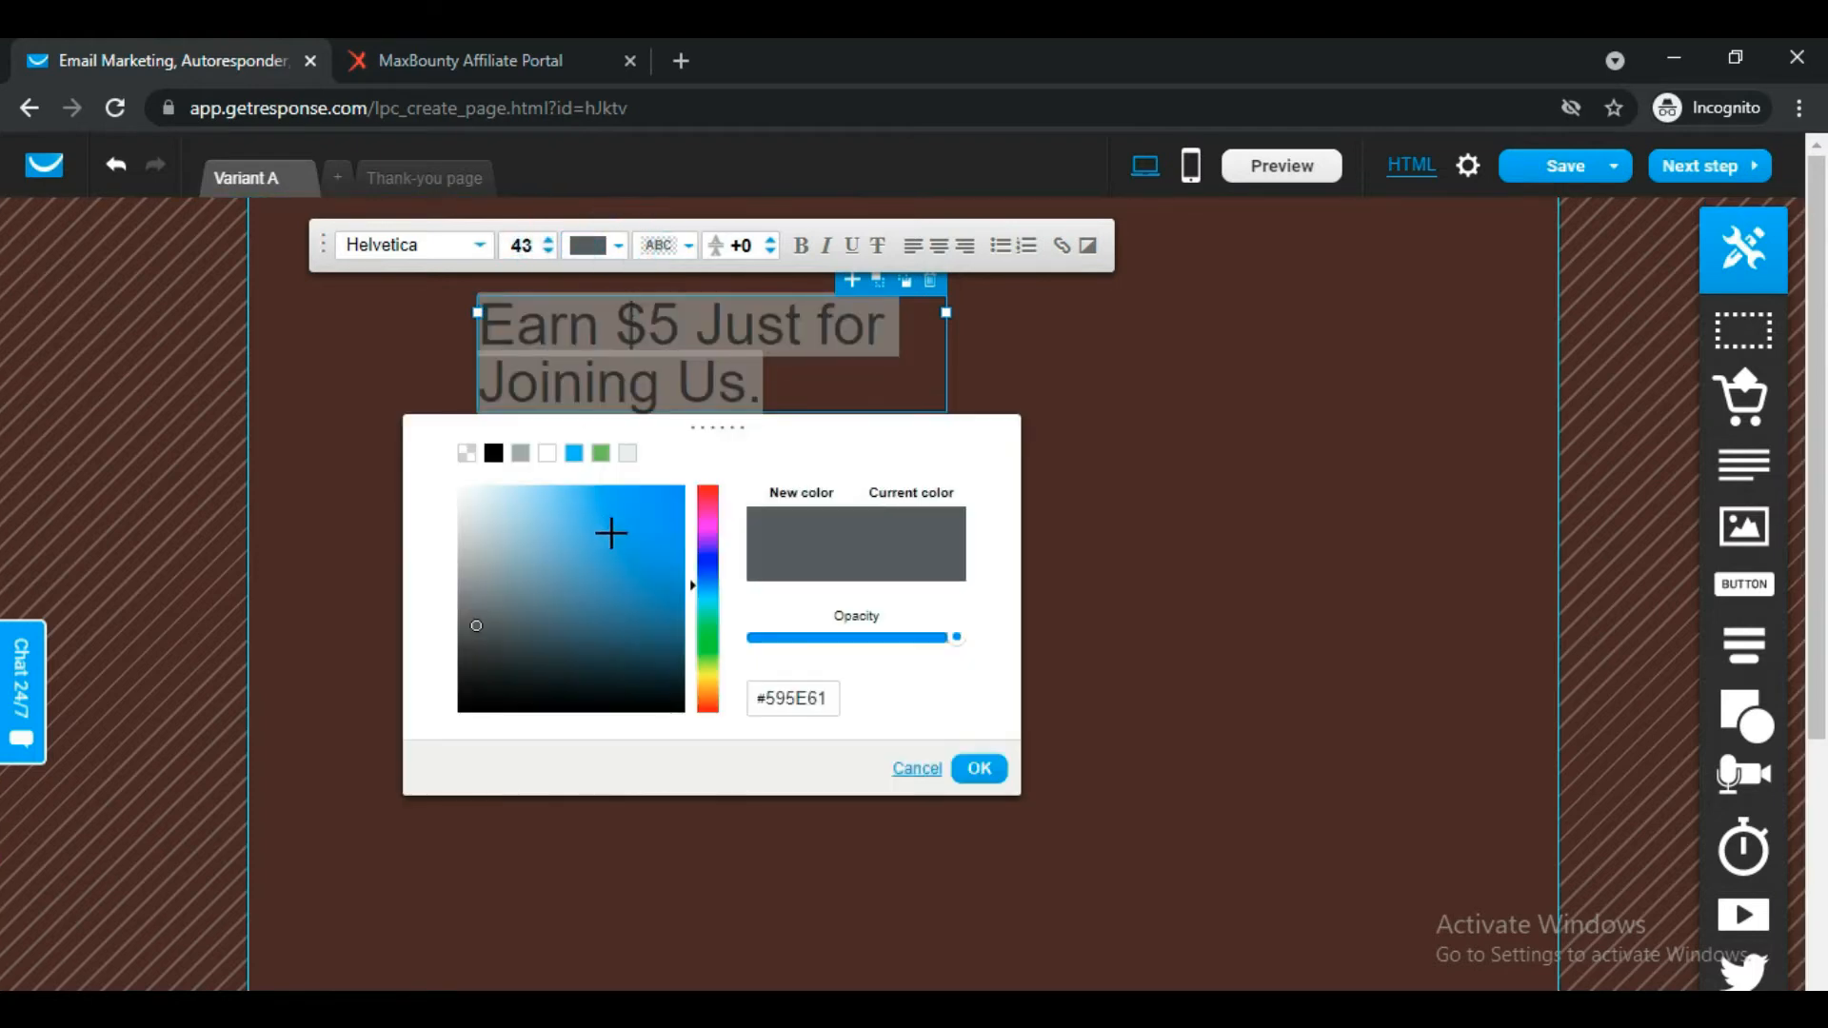
pyautogui.click(547, 453)
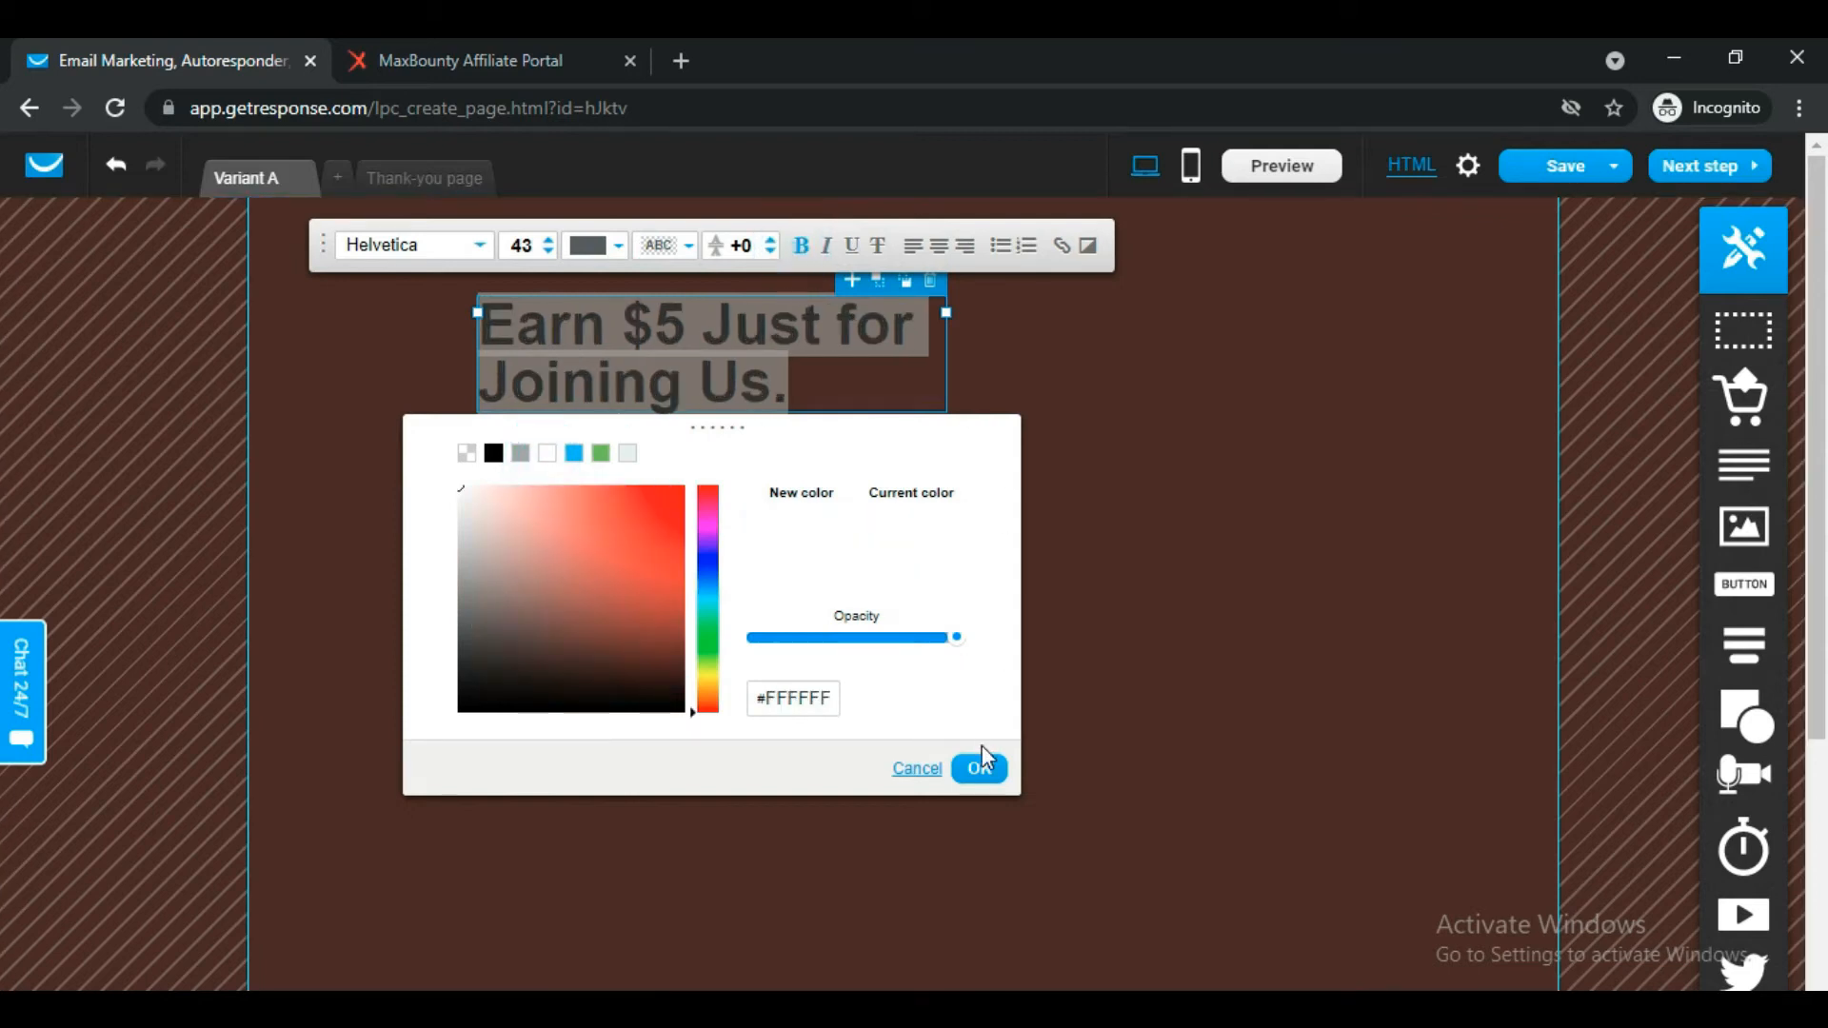
pyautogui.click(980, 768)
pyautogui.click(991, 372)
pyautogui.click(905, 322)
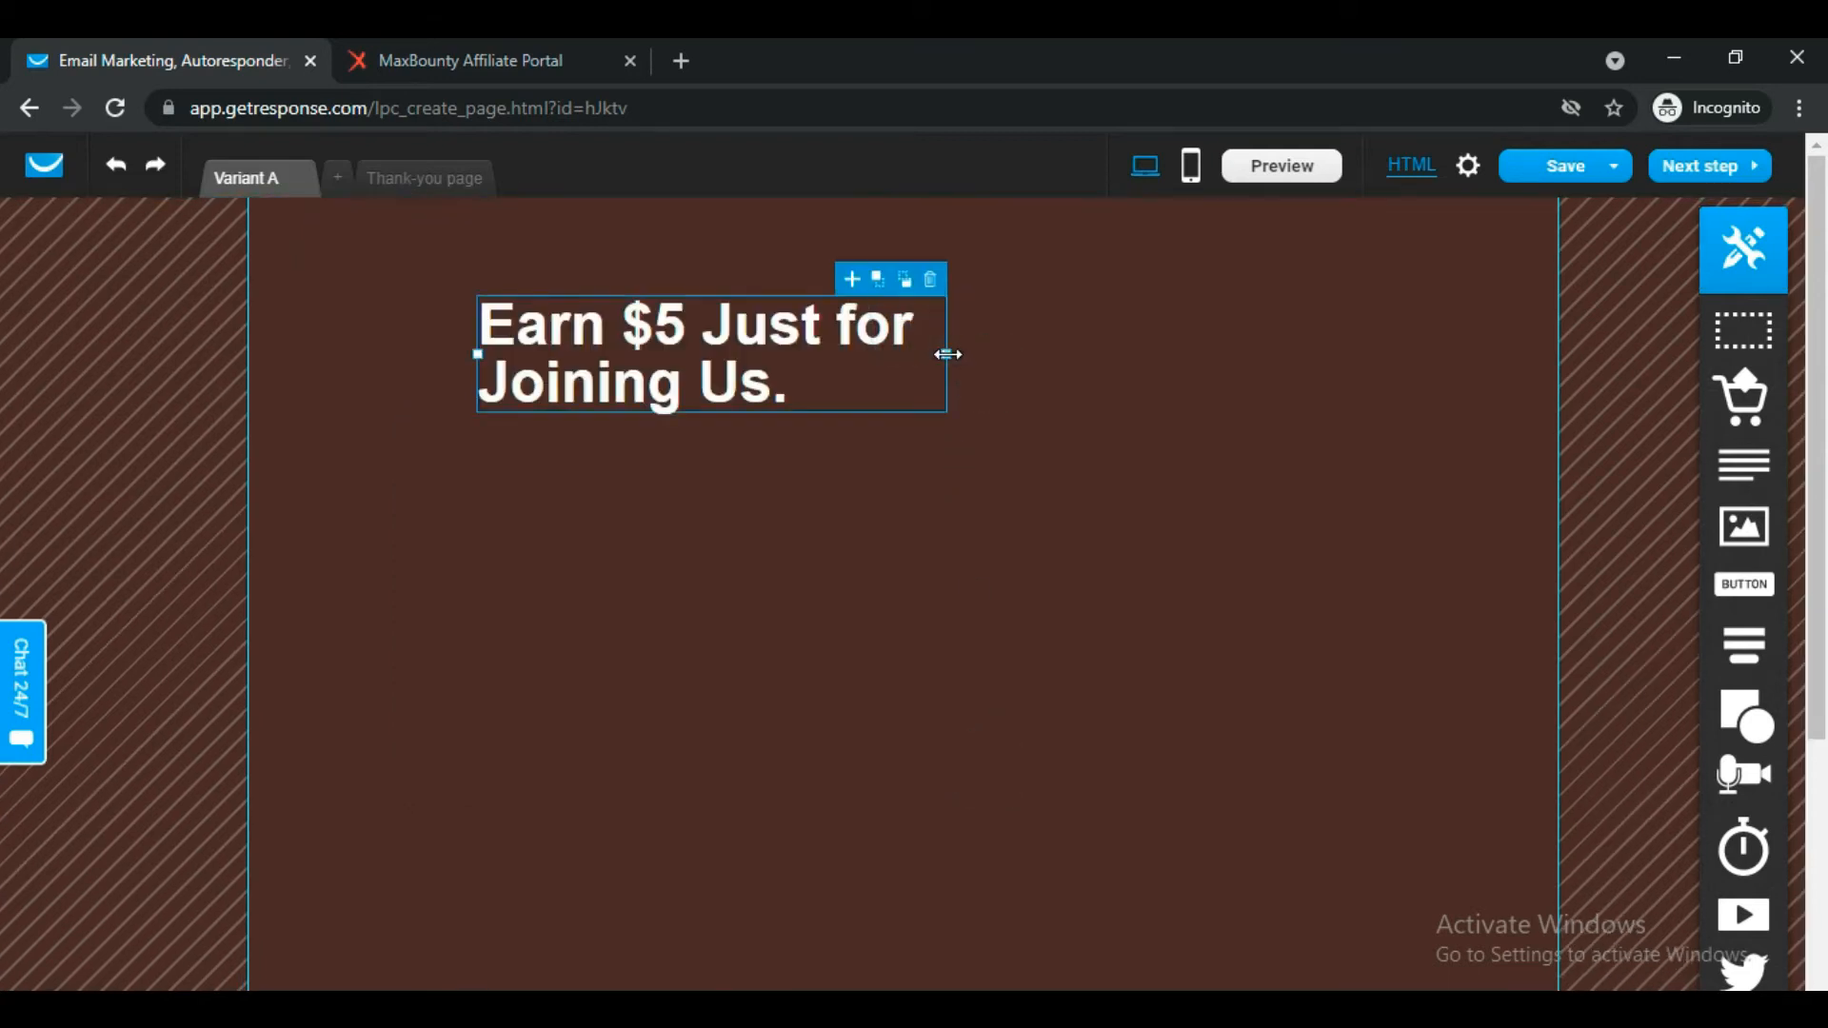
# Widen the headline text box so its text fits on one line, and raise the font size to about 50.
pyautogui.moveTo(948, 354); pyautogui.dragTo(1302, 372)
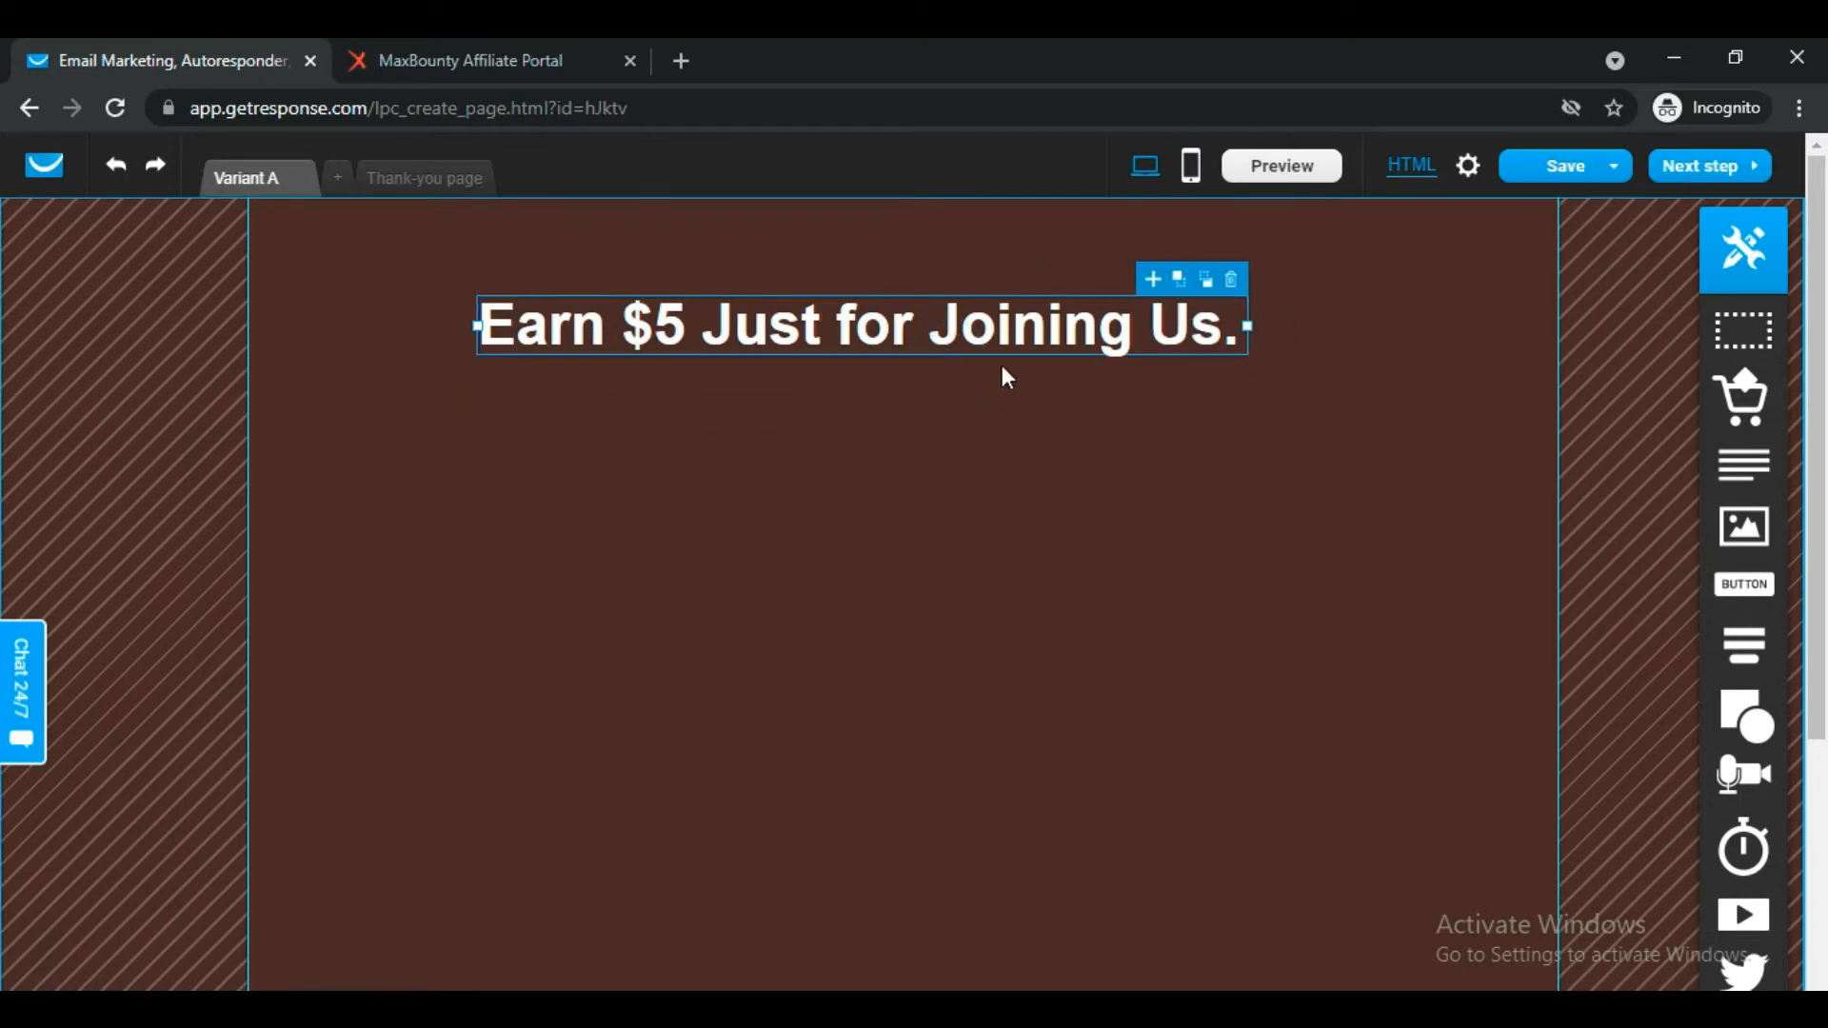
pyautogui.doubleClick(960, 339)
pyautogui.click(699, 241)
pyautogui.click(699, 241)
pyautogui.click(699, 241)
pyautogui.click(699, 241)
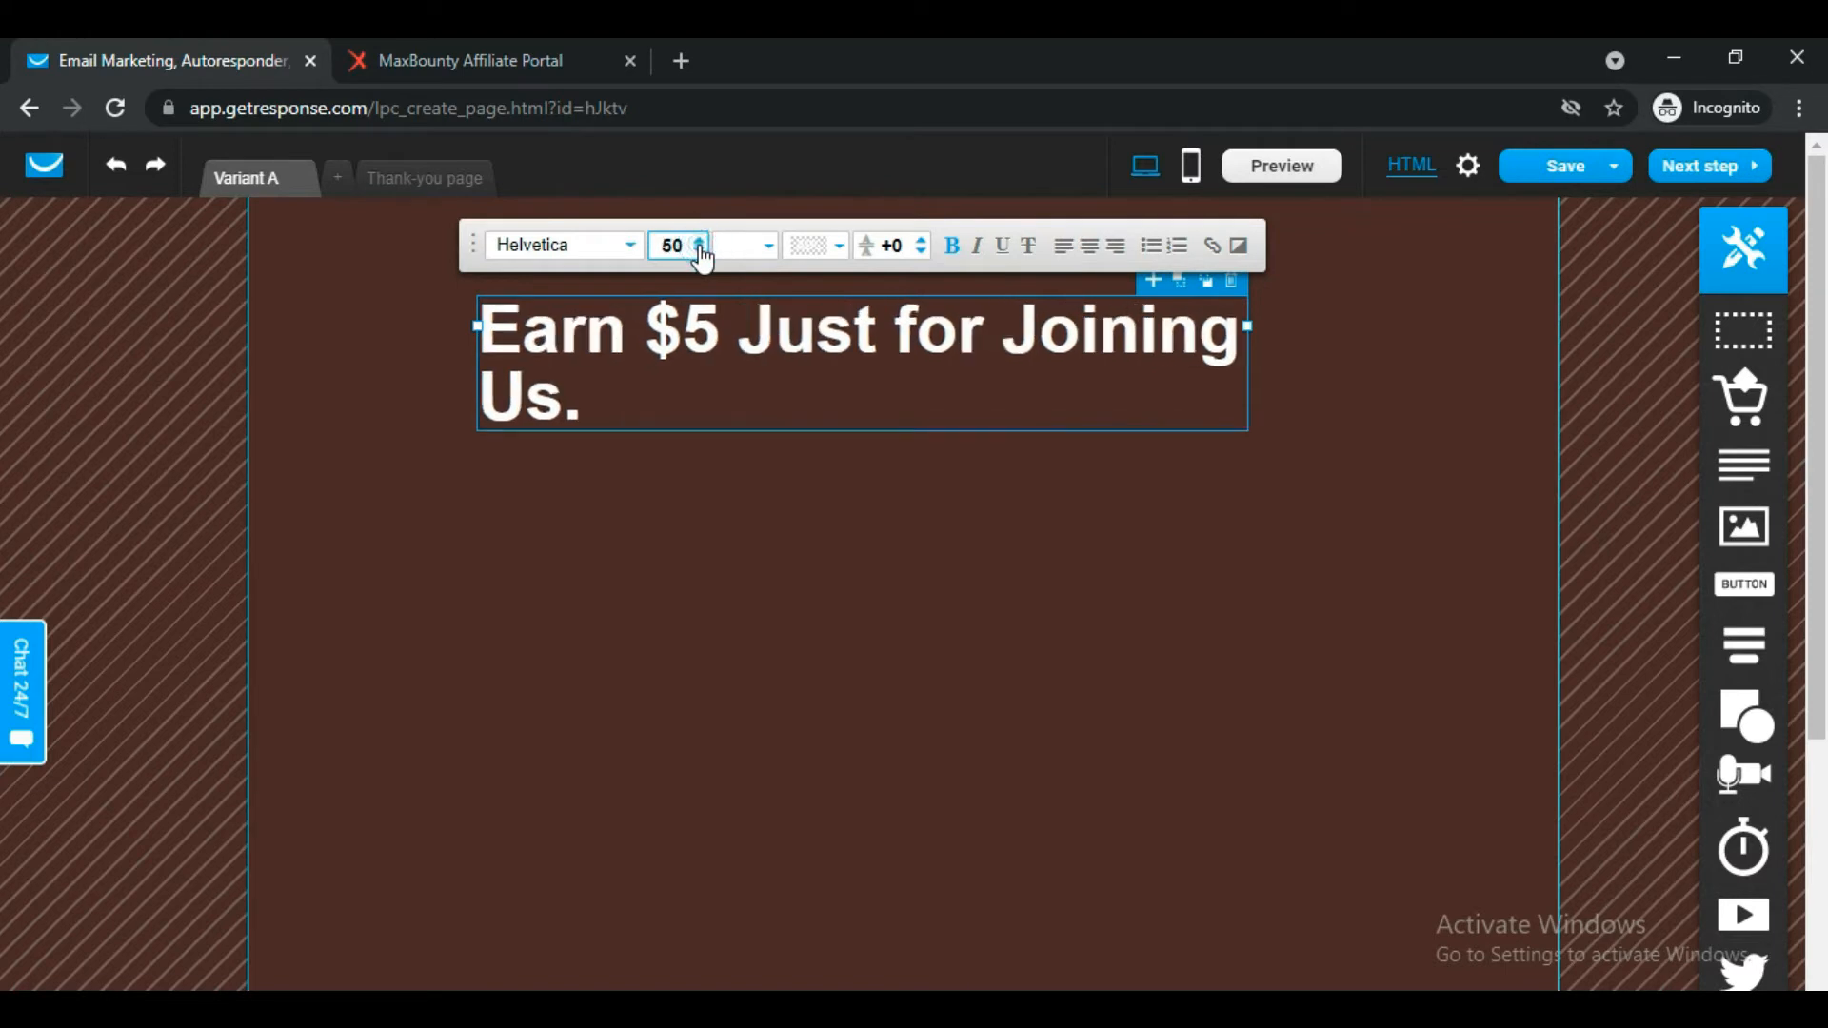
pyautogui.click(698, 241)
# Widen the headline box again to keep the larger text on one line, and move it up near the page's upper edge.
pyautogui.click(1331, 418)
pyautogui.click(1168, 363)
pyautogui.moveTo(1242, 365); pyautogui.dragTo(1404, 392)
pyautogui.click(1277, 498)
pyautogui.moveTo(973, 346); pyautogui.dragTo(975, 301)
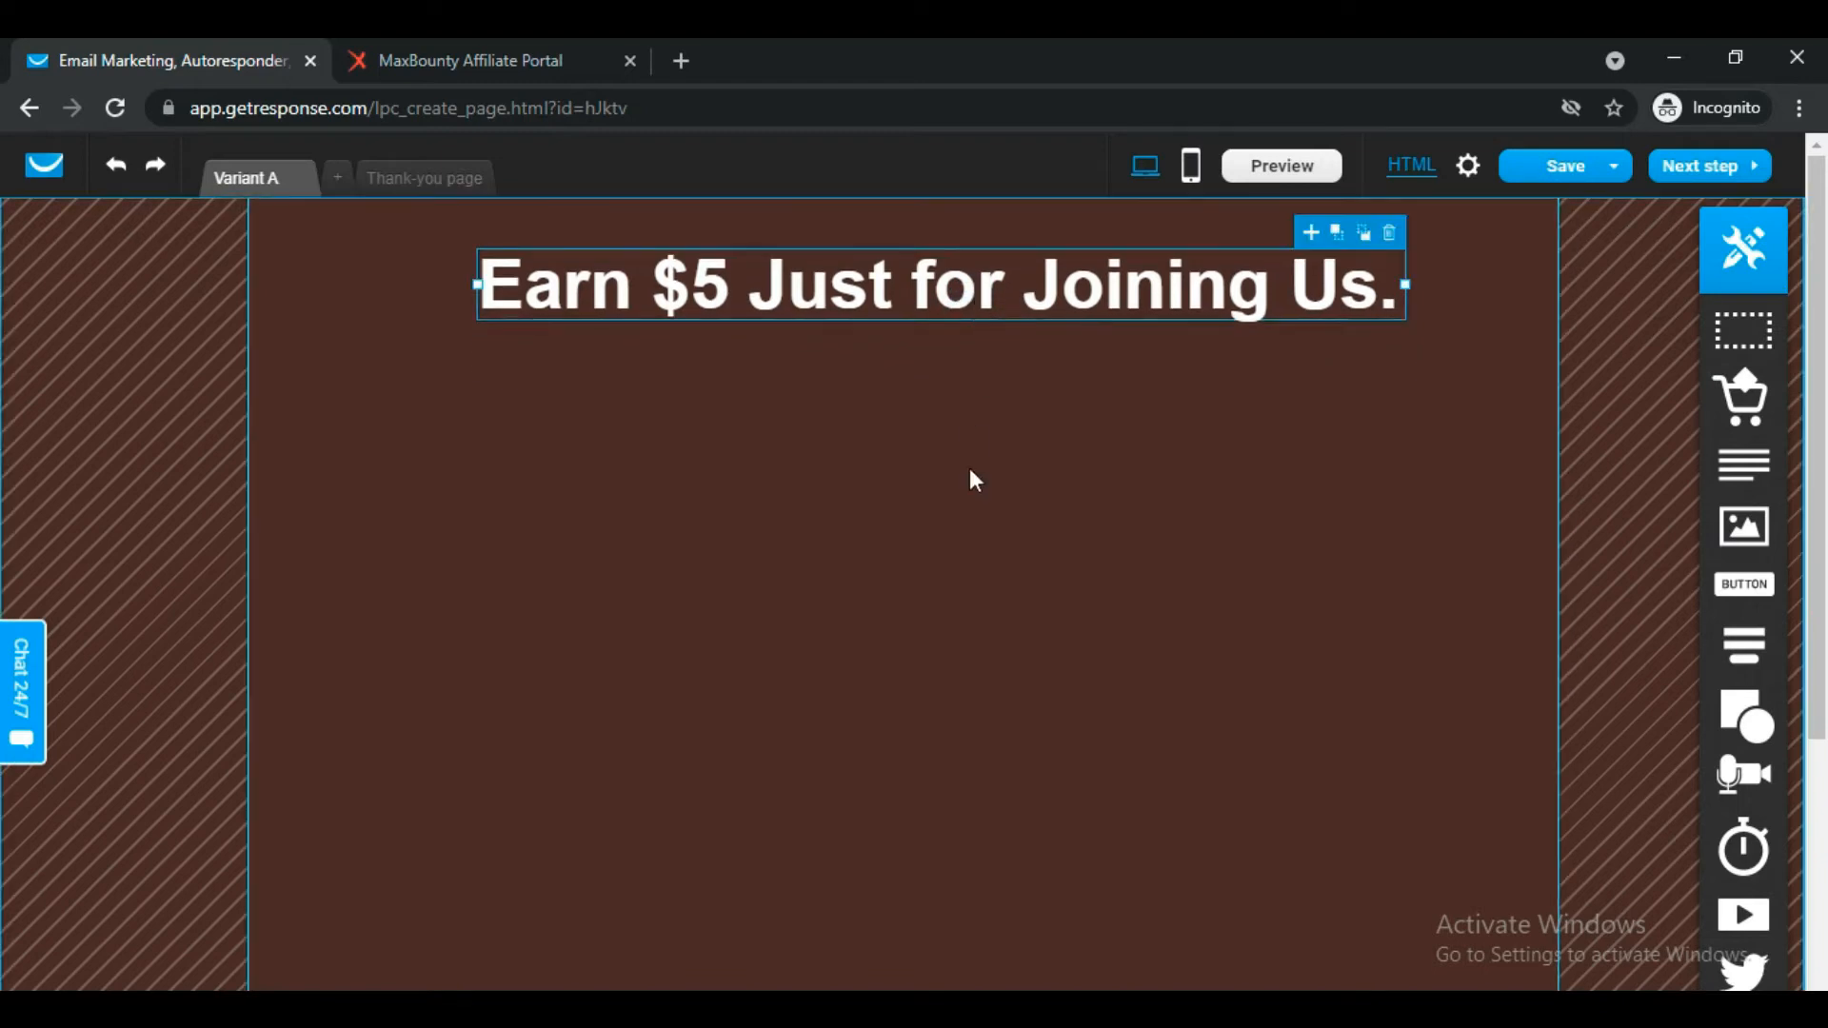
pyautogui.click(340, 298)
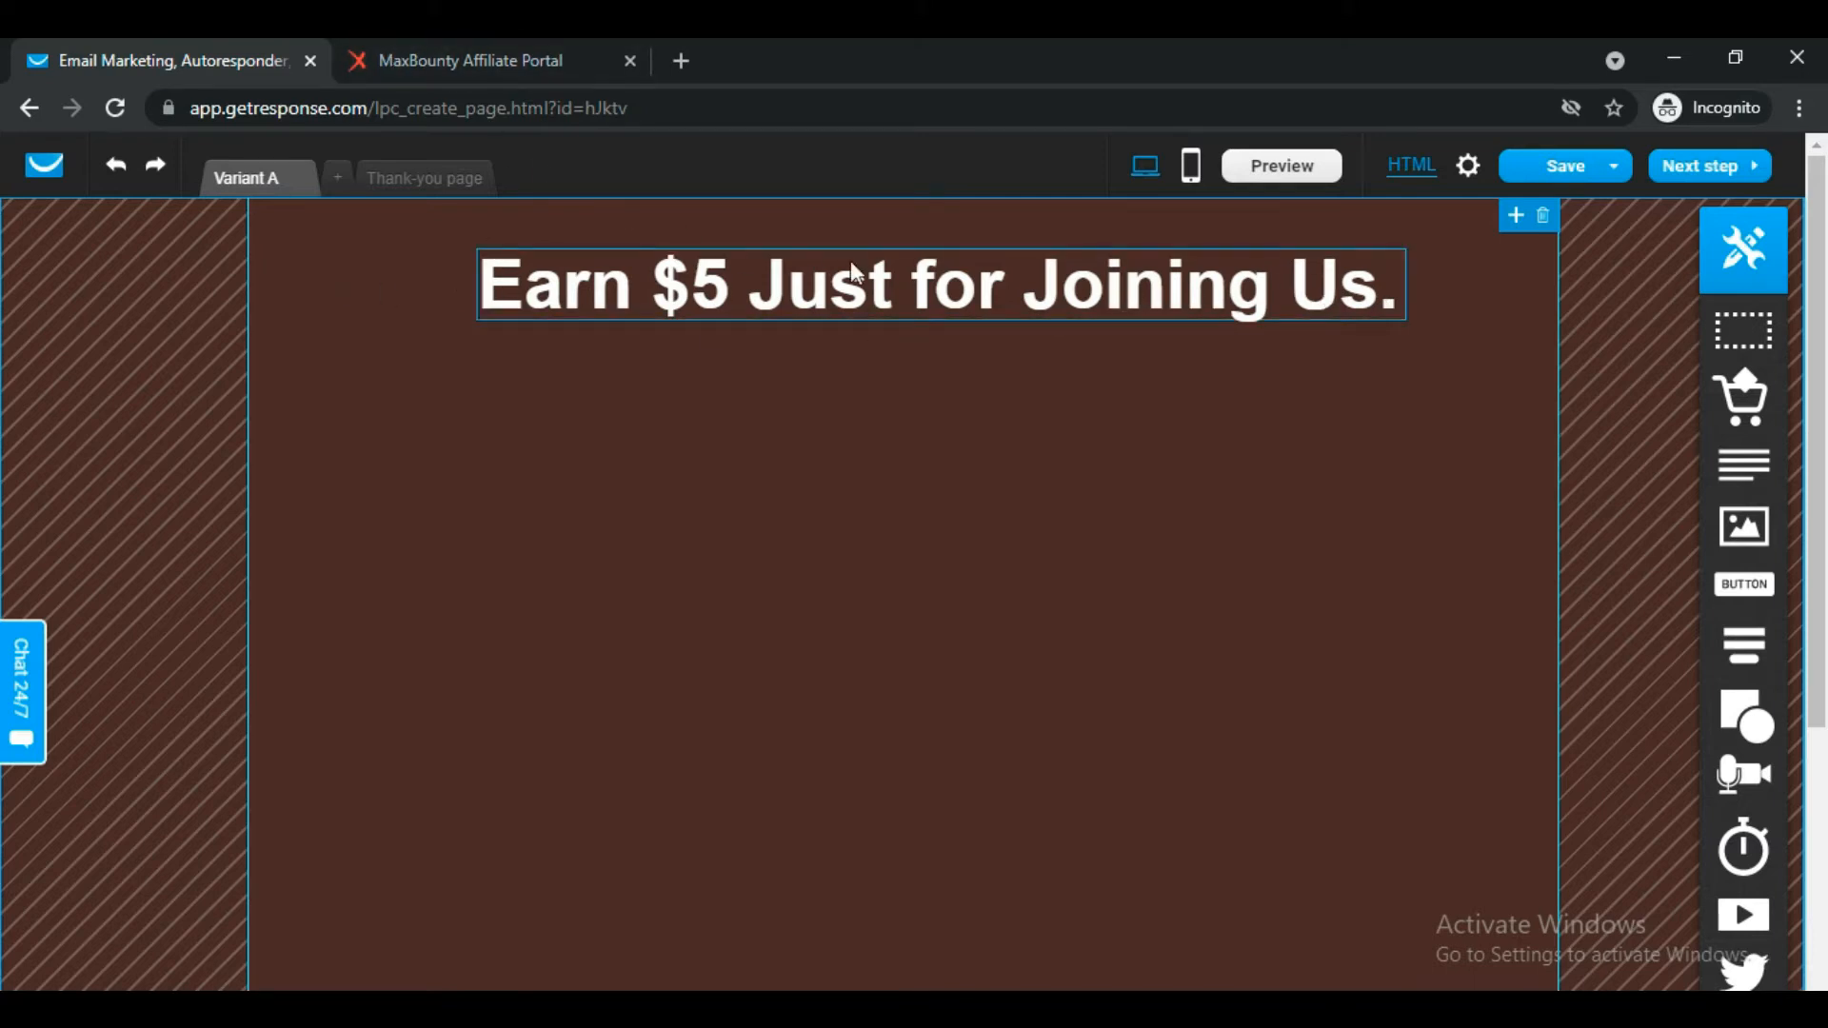
# Switch to the MaxBounty portal to review the InboxDollars campaign description, and return to the GetResponse editor.
pyautogui.click(529, 59)
pyautogui.click(229, 60)
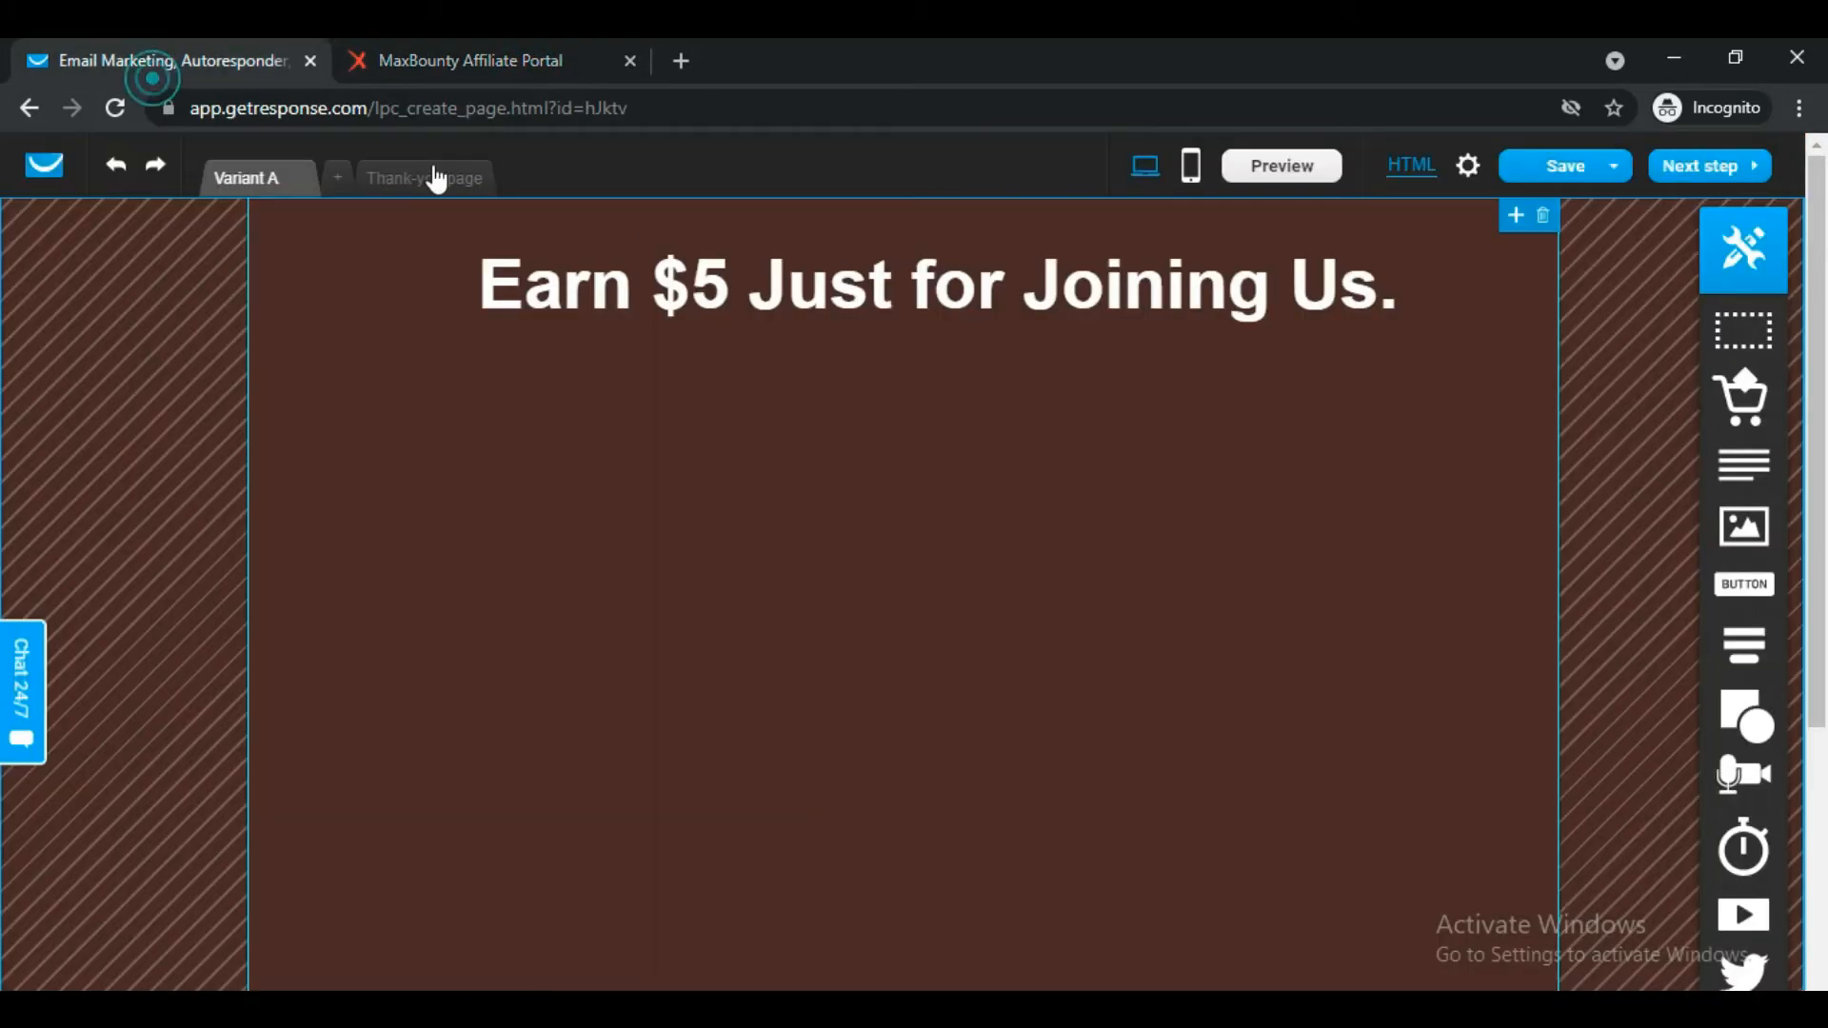
pyautogui.click(582, 48)
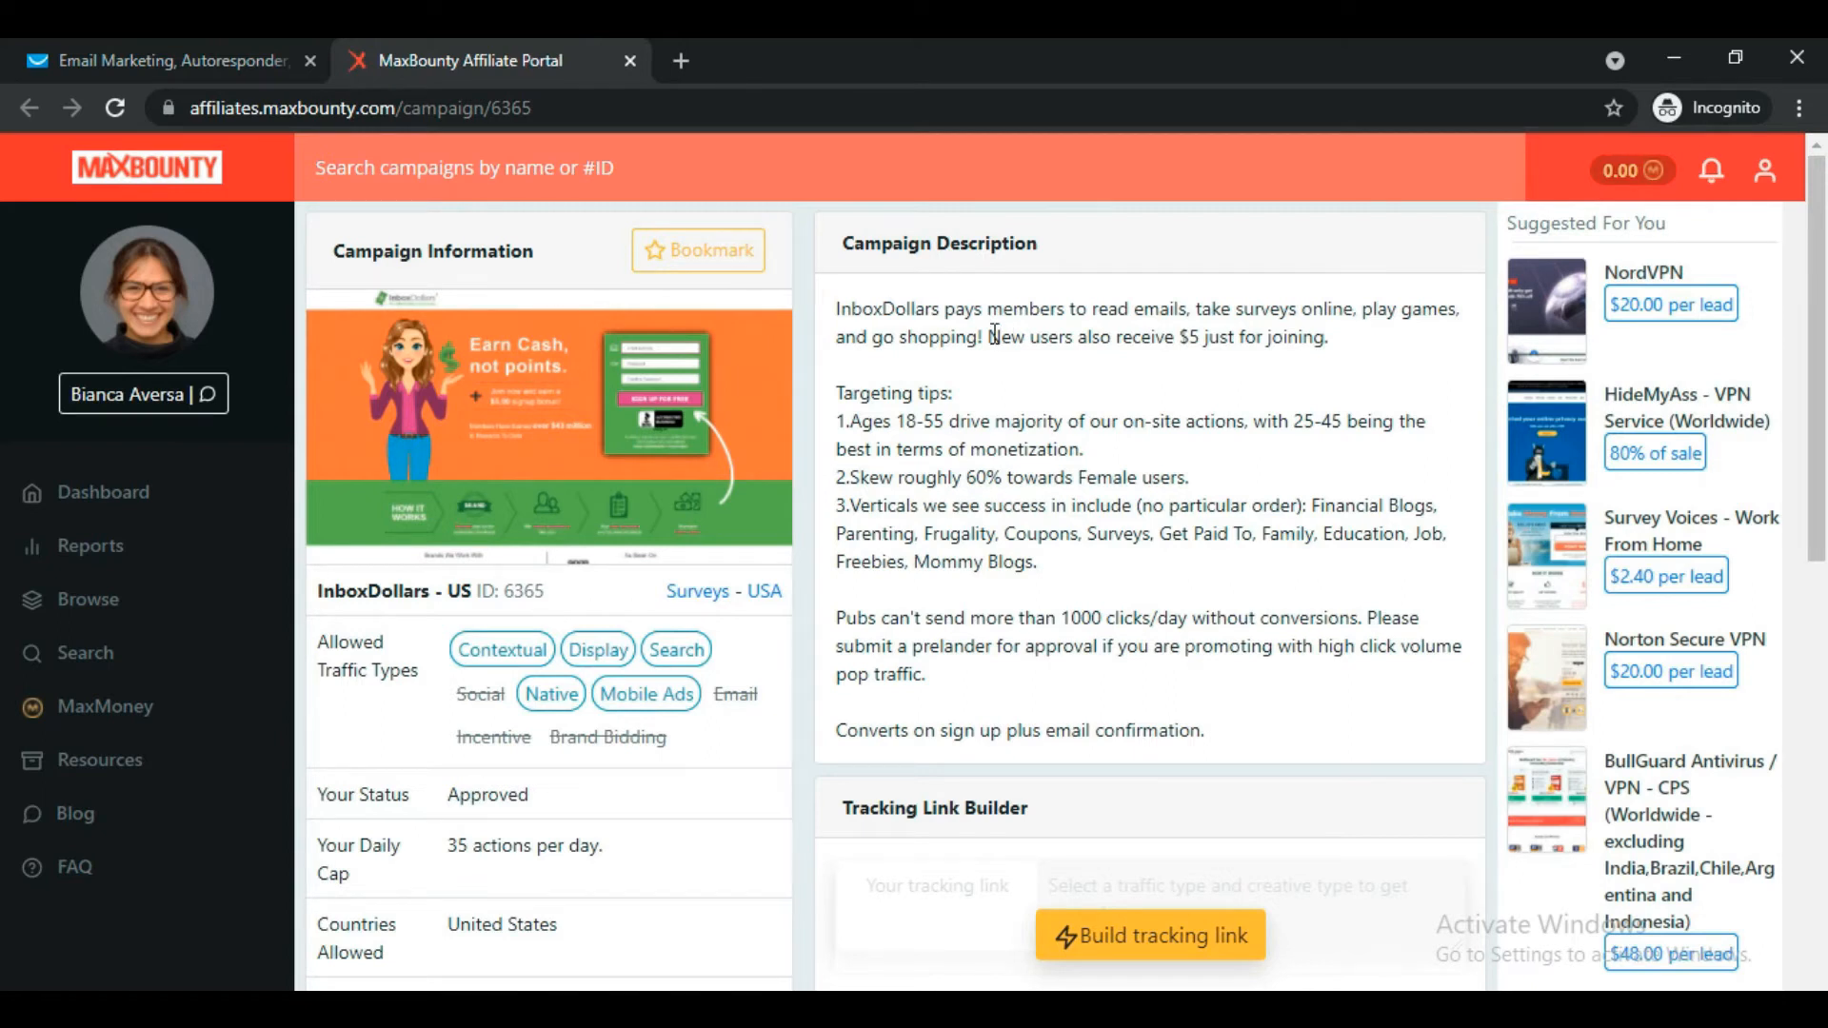
pyautogui.click(169, 42)
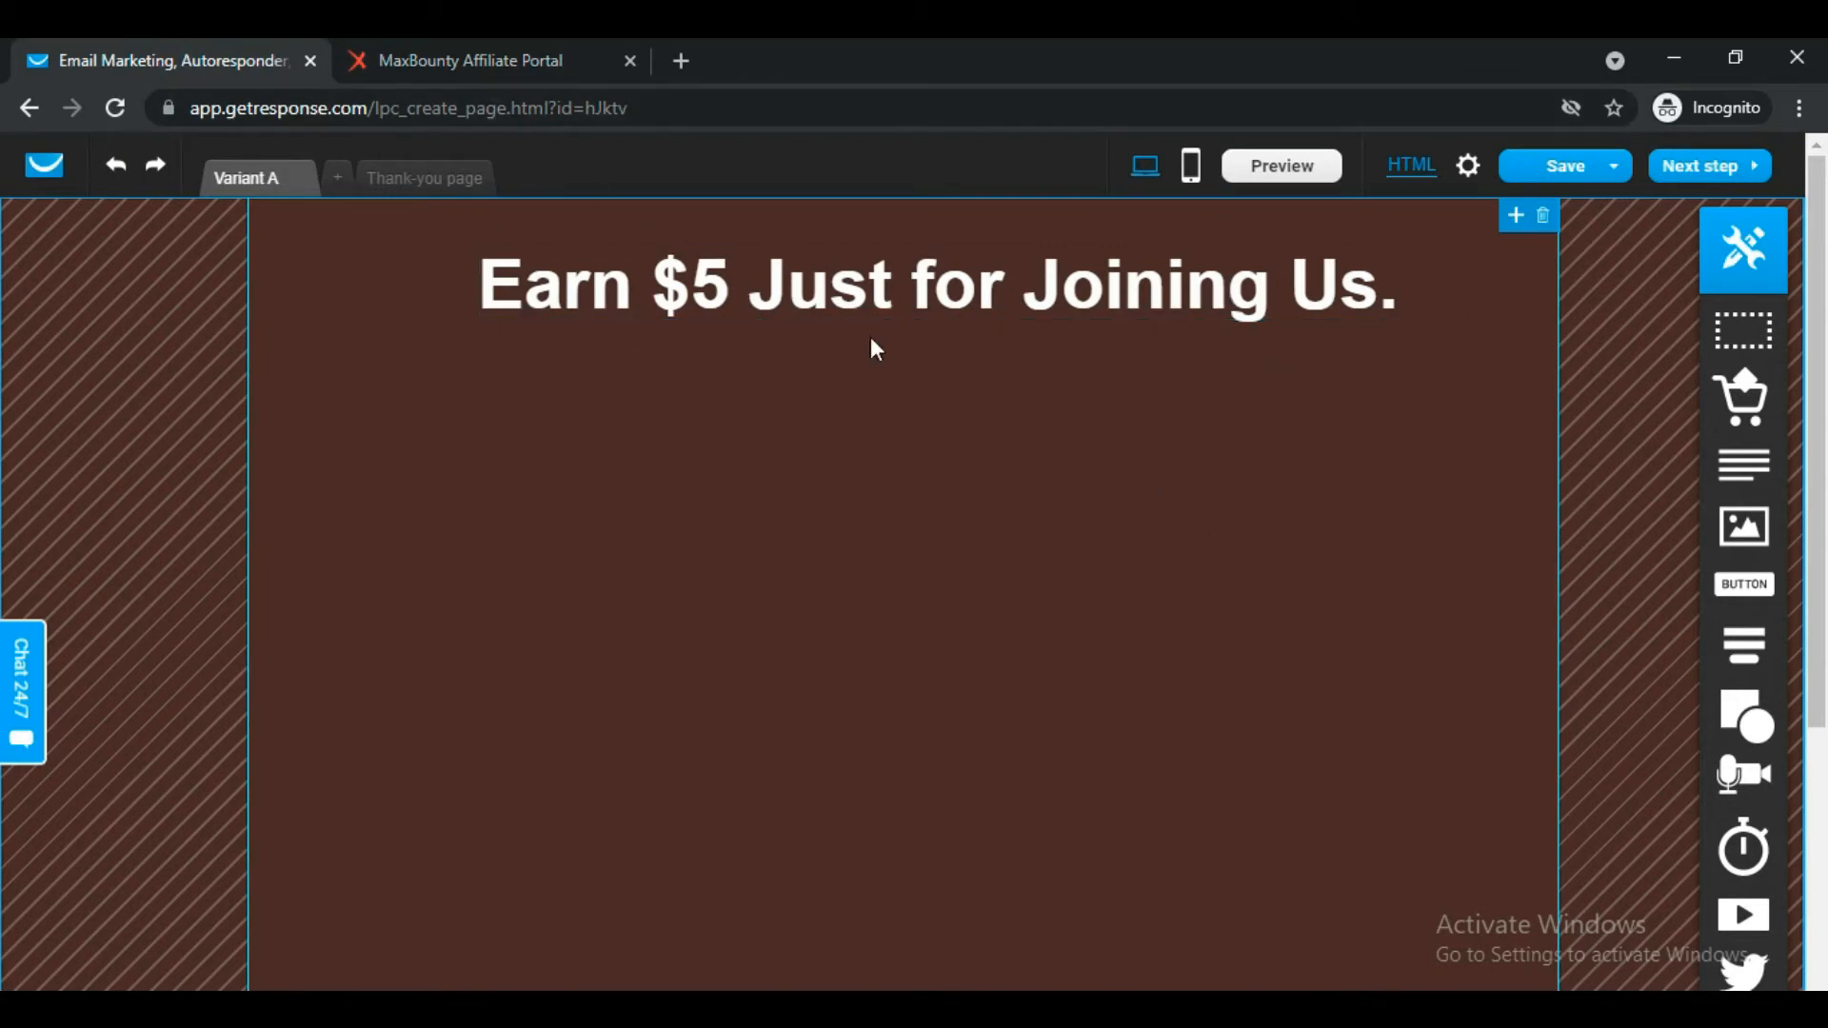
# Add a text box below the headline, and reread in MaxBounty which activities InboxDollars pays members for.
pyautogui.moveTo(1743, 467); pyautogui.dragTo(786, 430)
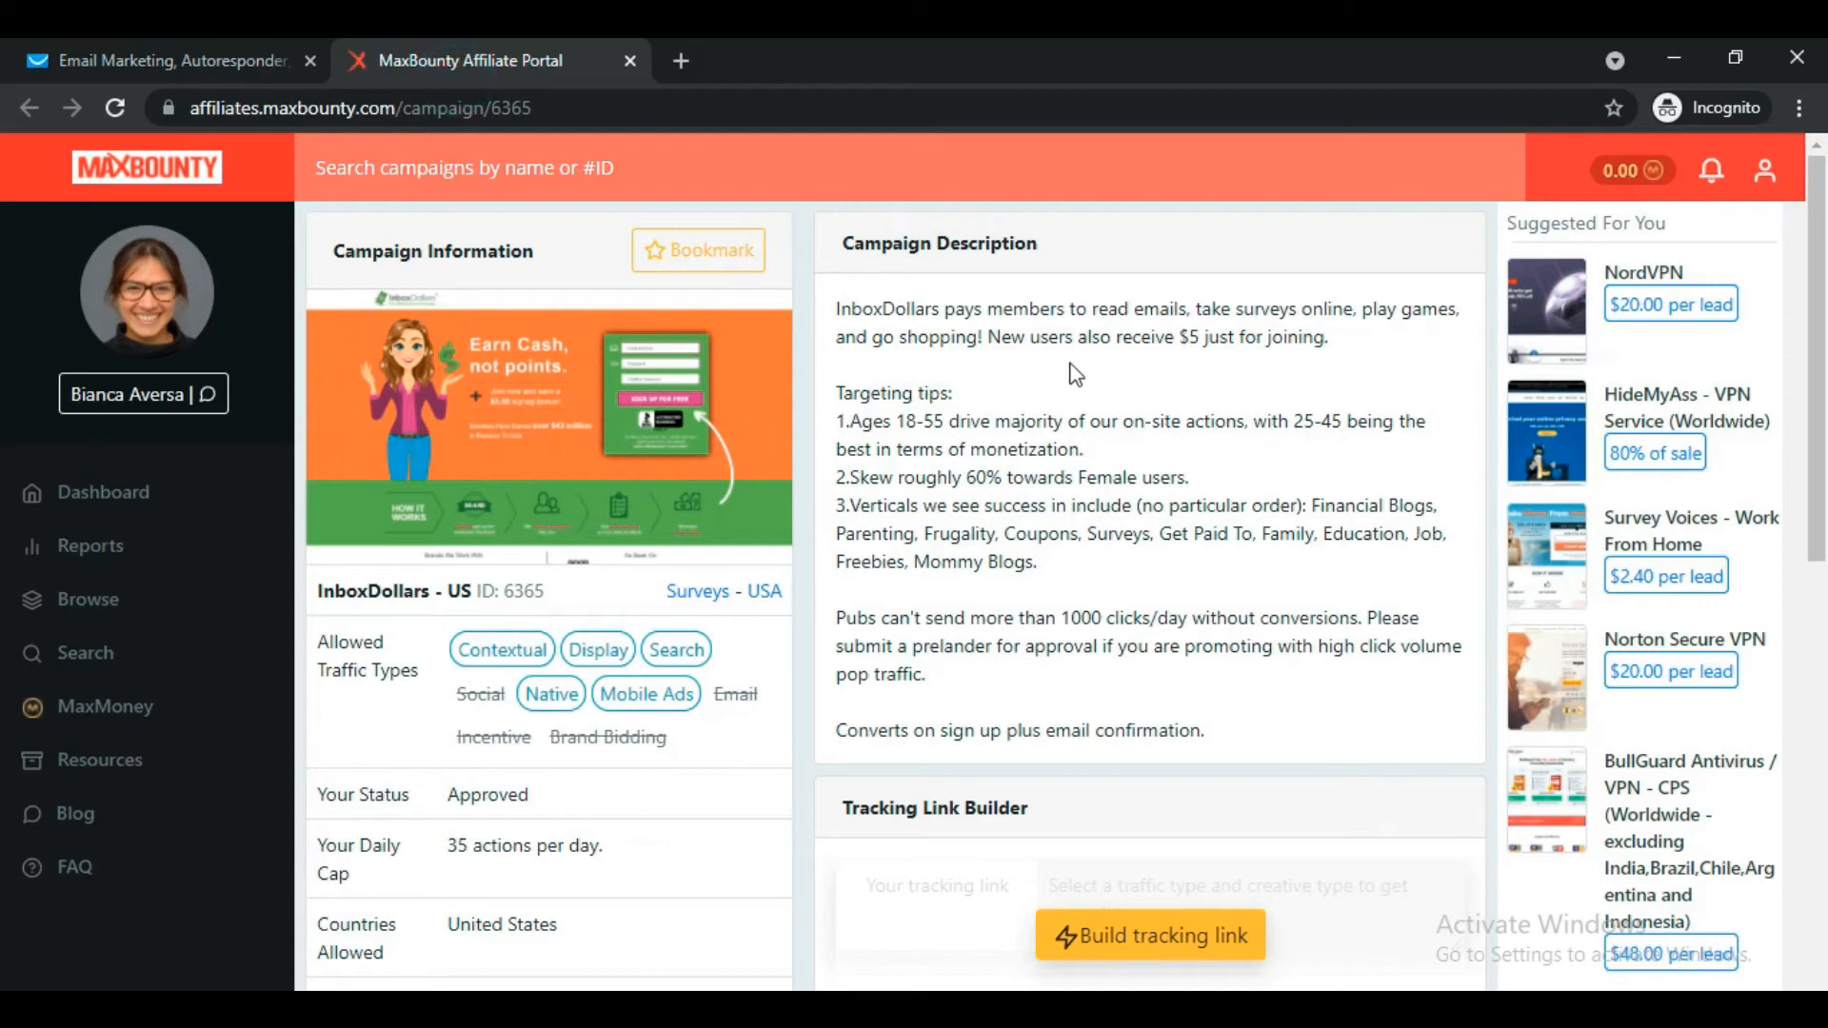
pyautogui.moveTo(834, 310); pyautogui.dragTo(1463, 344)
pyautogui.click(1182, 383)
pyautogui.click(157, 57)
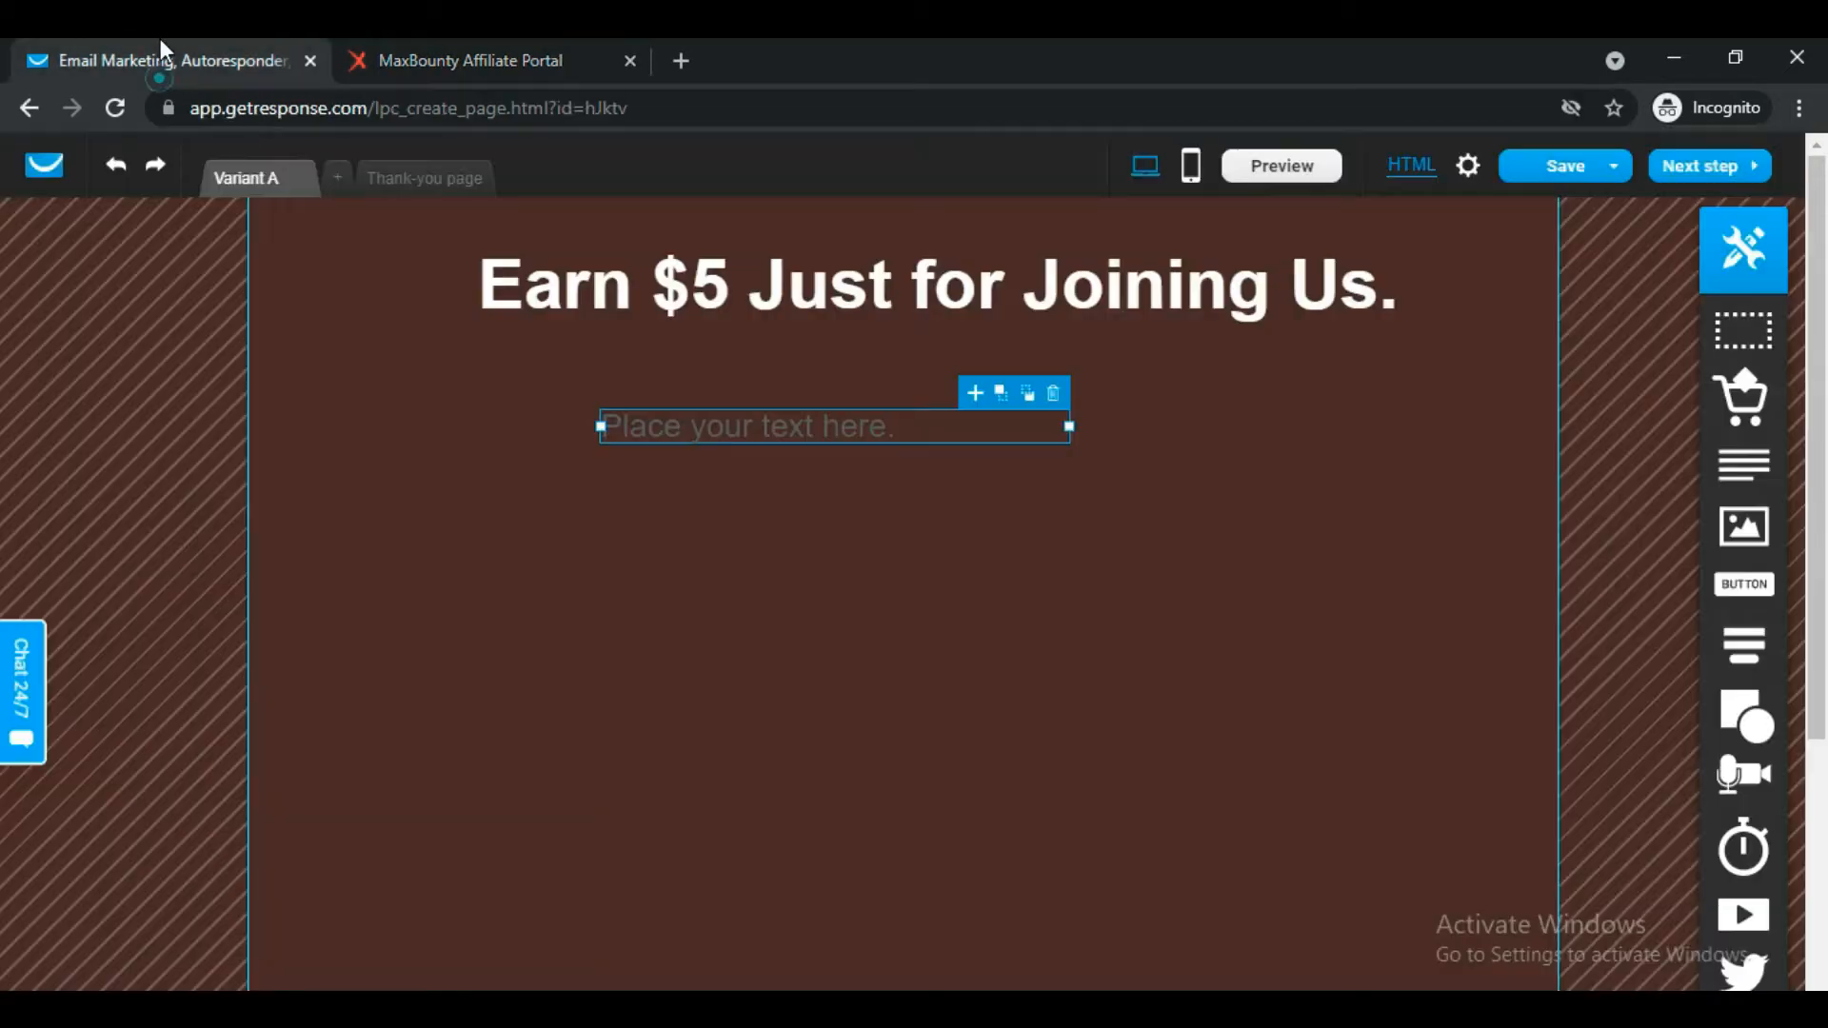
# Replace the new box's placeholder text with "Make money by playing games, opinions, and online shopping".
pyautogui.click(874, 426)
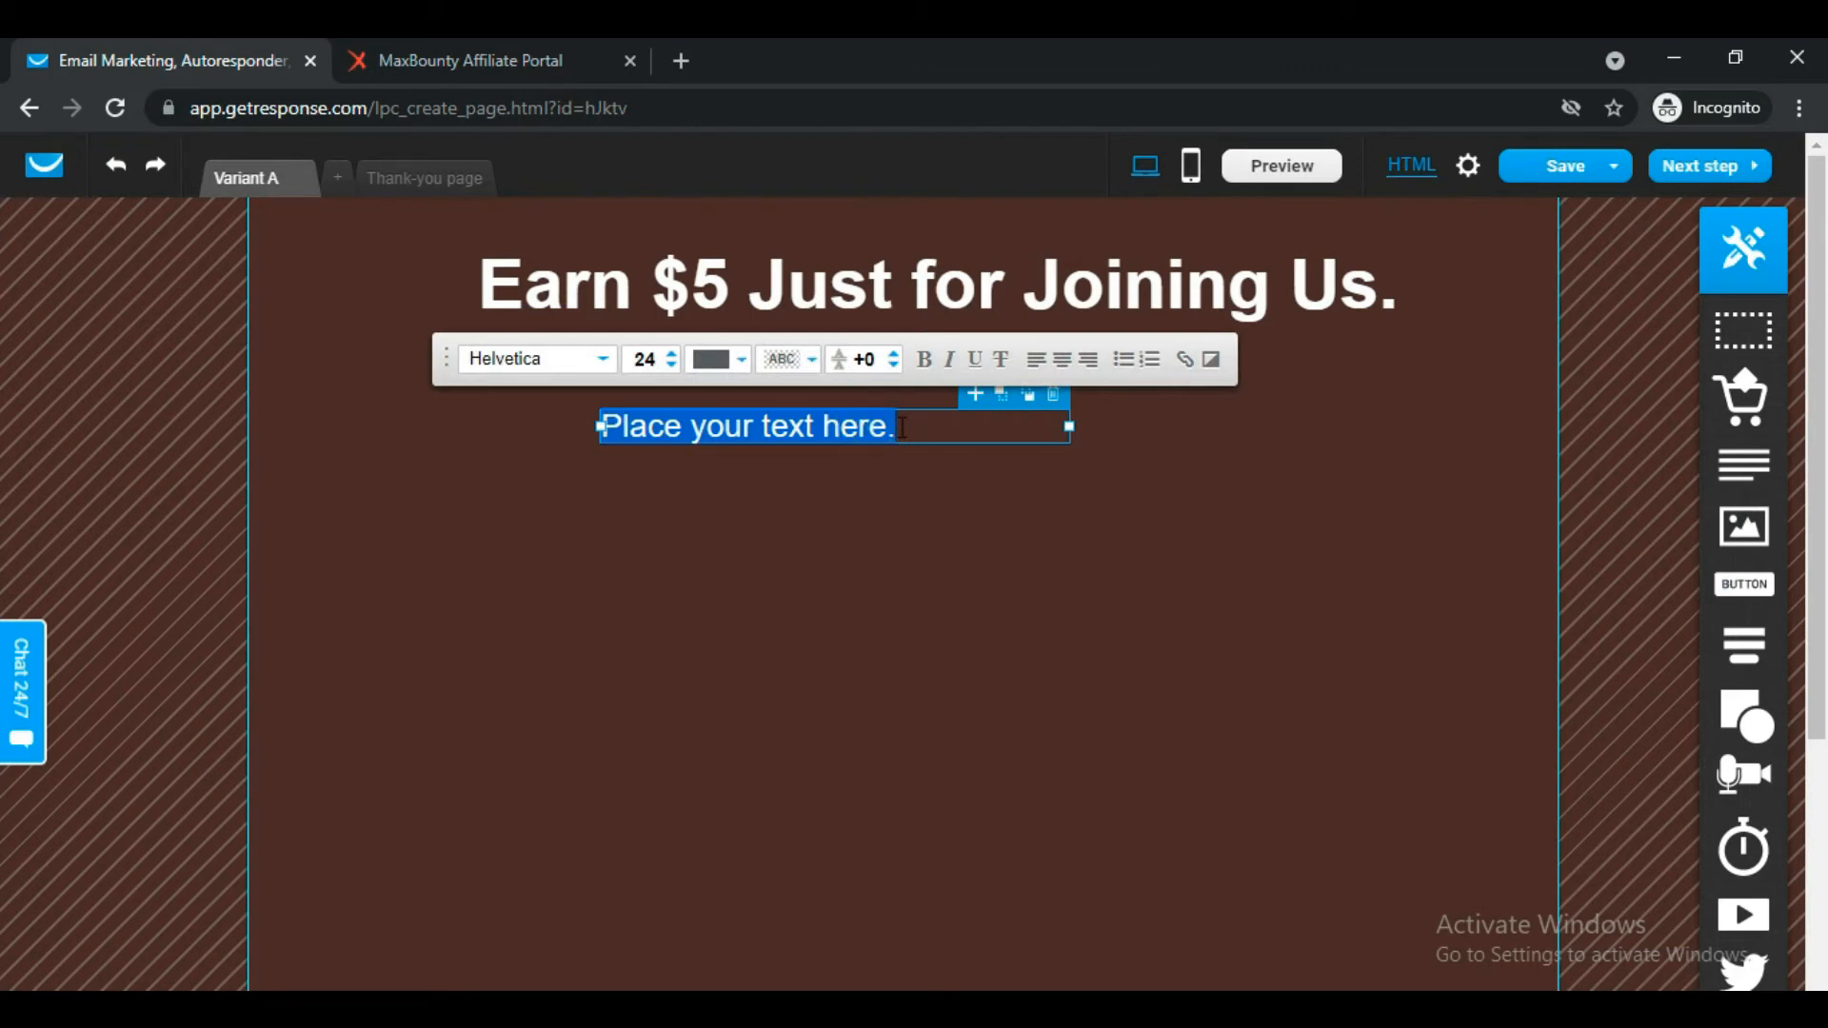
pyautogui.write('Make money by plaing')
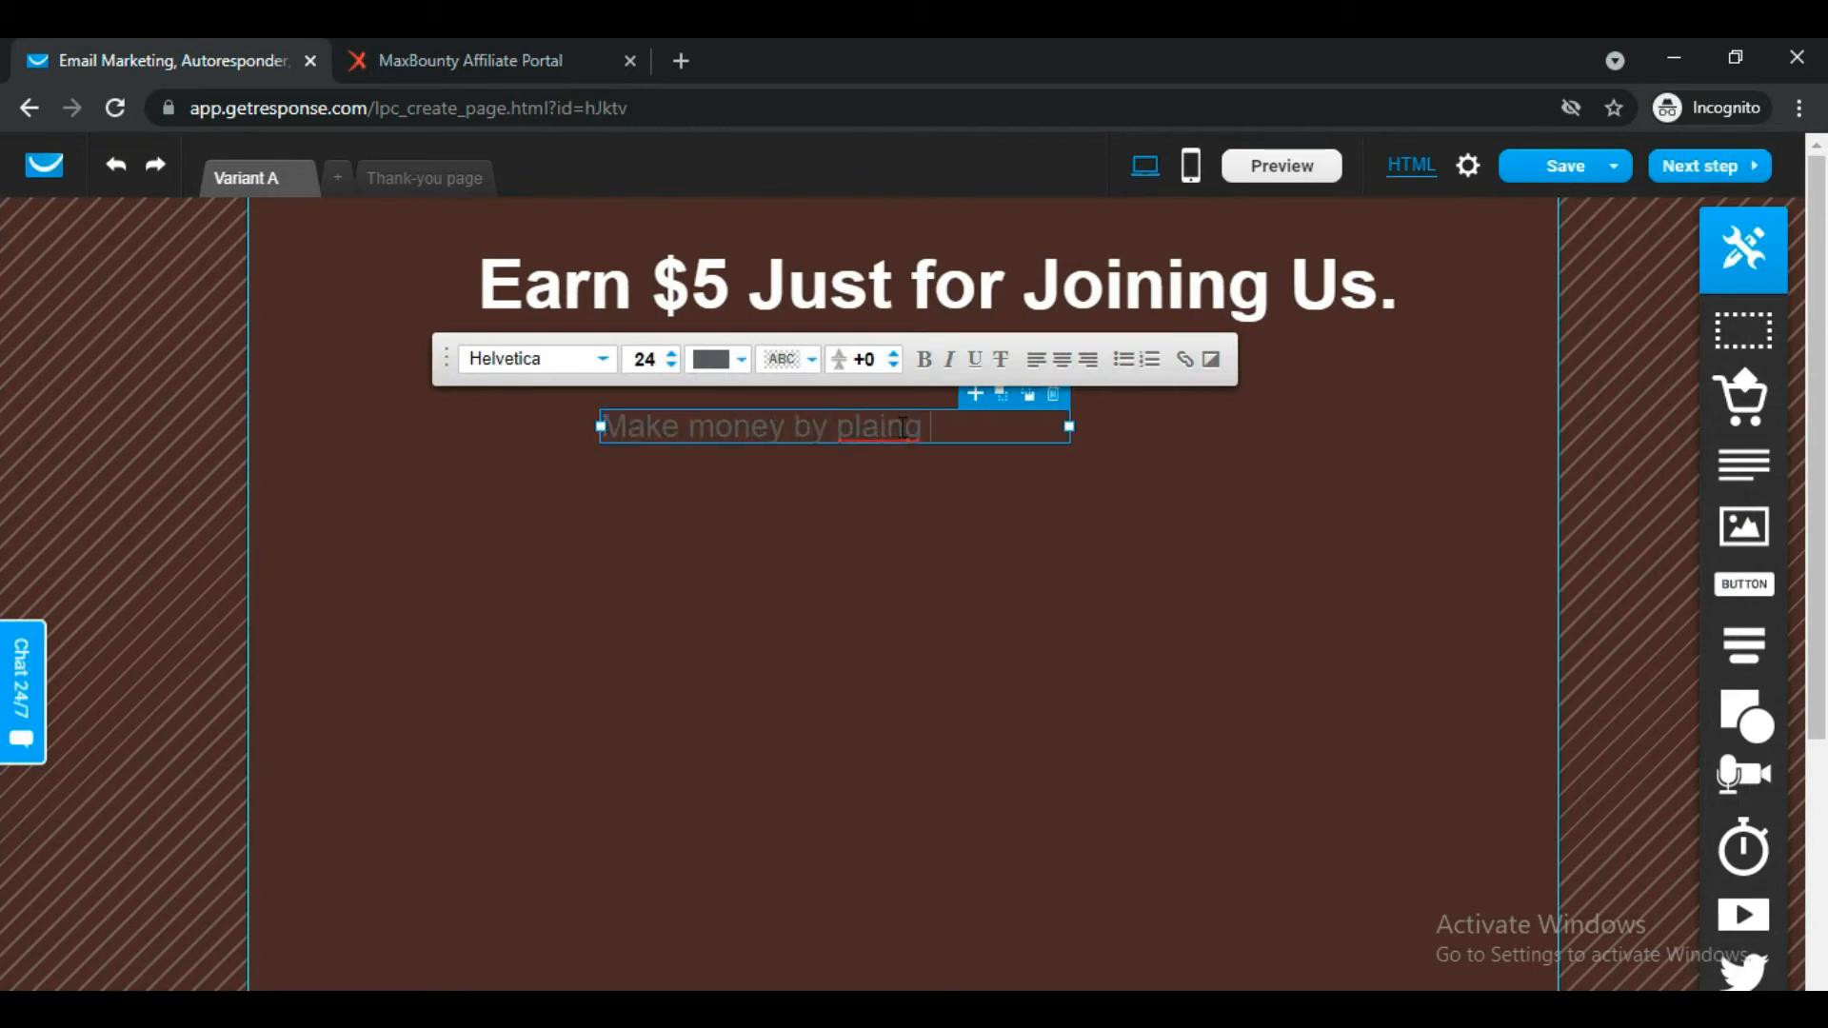
pyautogui.write('opinions, and online shopping')
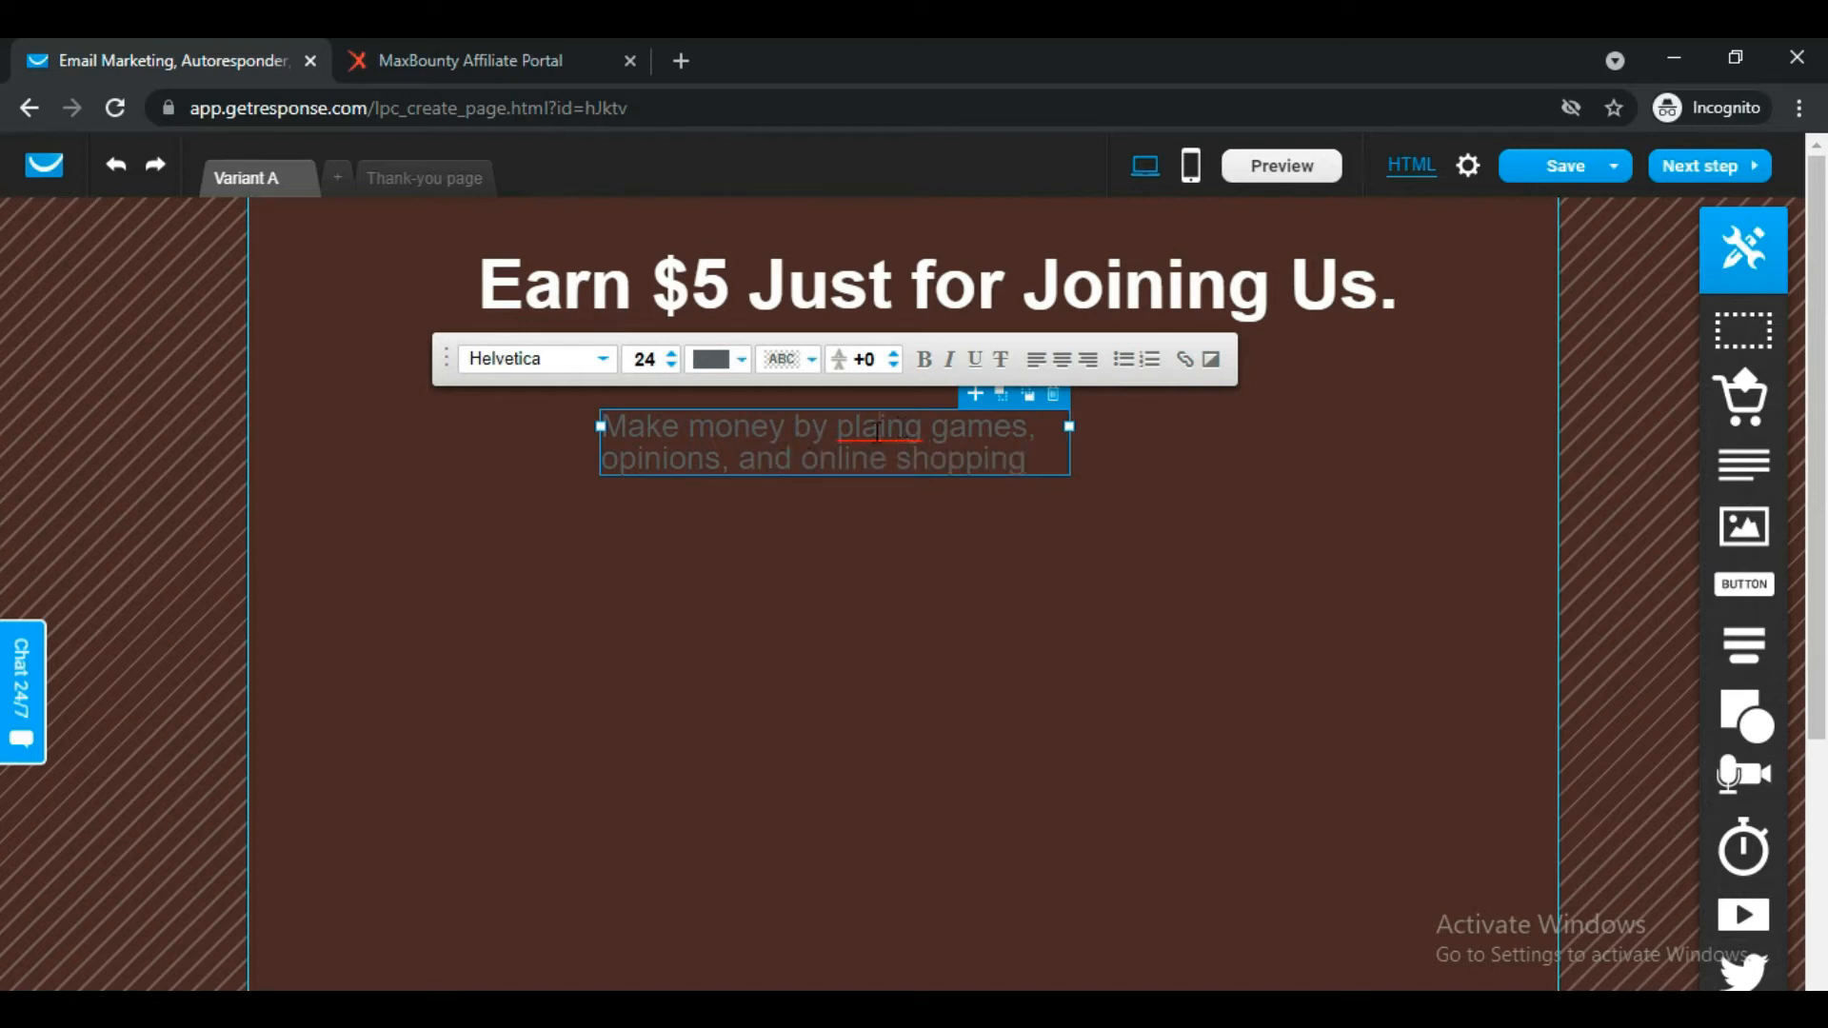
pyautogui.doubleClick(876, 425)
pyautogui.write('playing')
# Widen the tagline's text box so the sentence fits on one line, and centre it just below the headline.
pyautogui.click(1106, 455)
pyautogui.click(1057, 441)
pyautogui.moveTo(1073, 440); pyautogui.dragTo(1501, 494)
pyautogui.click(1027, 423)
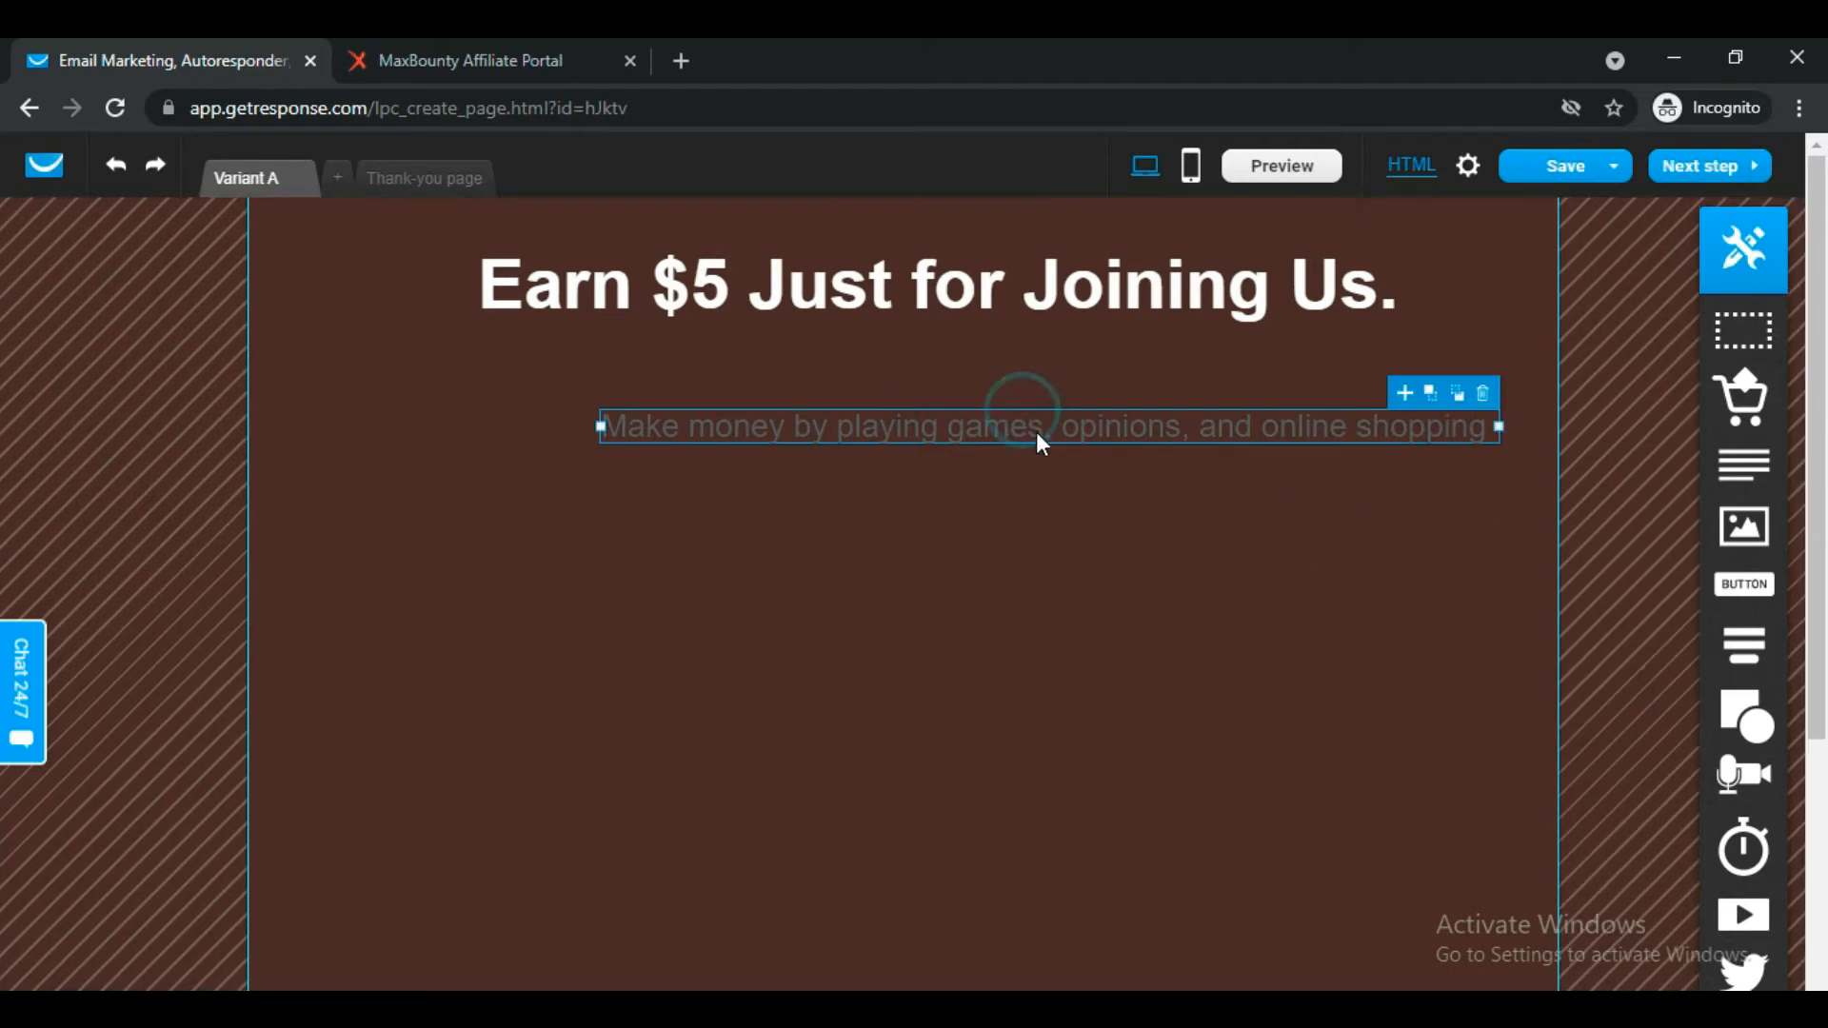
# Make the tagline text italic and colour it white (#FFFFFF).
pyautogui.doubleClick(926, 394)
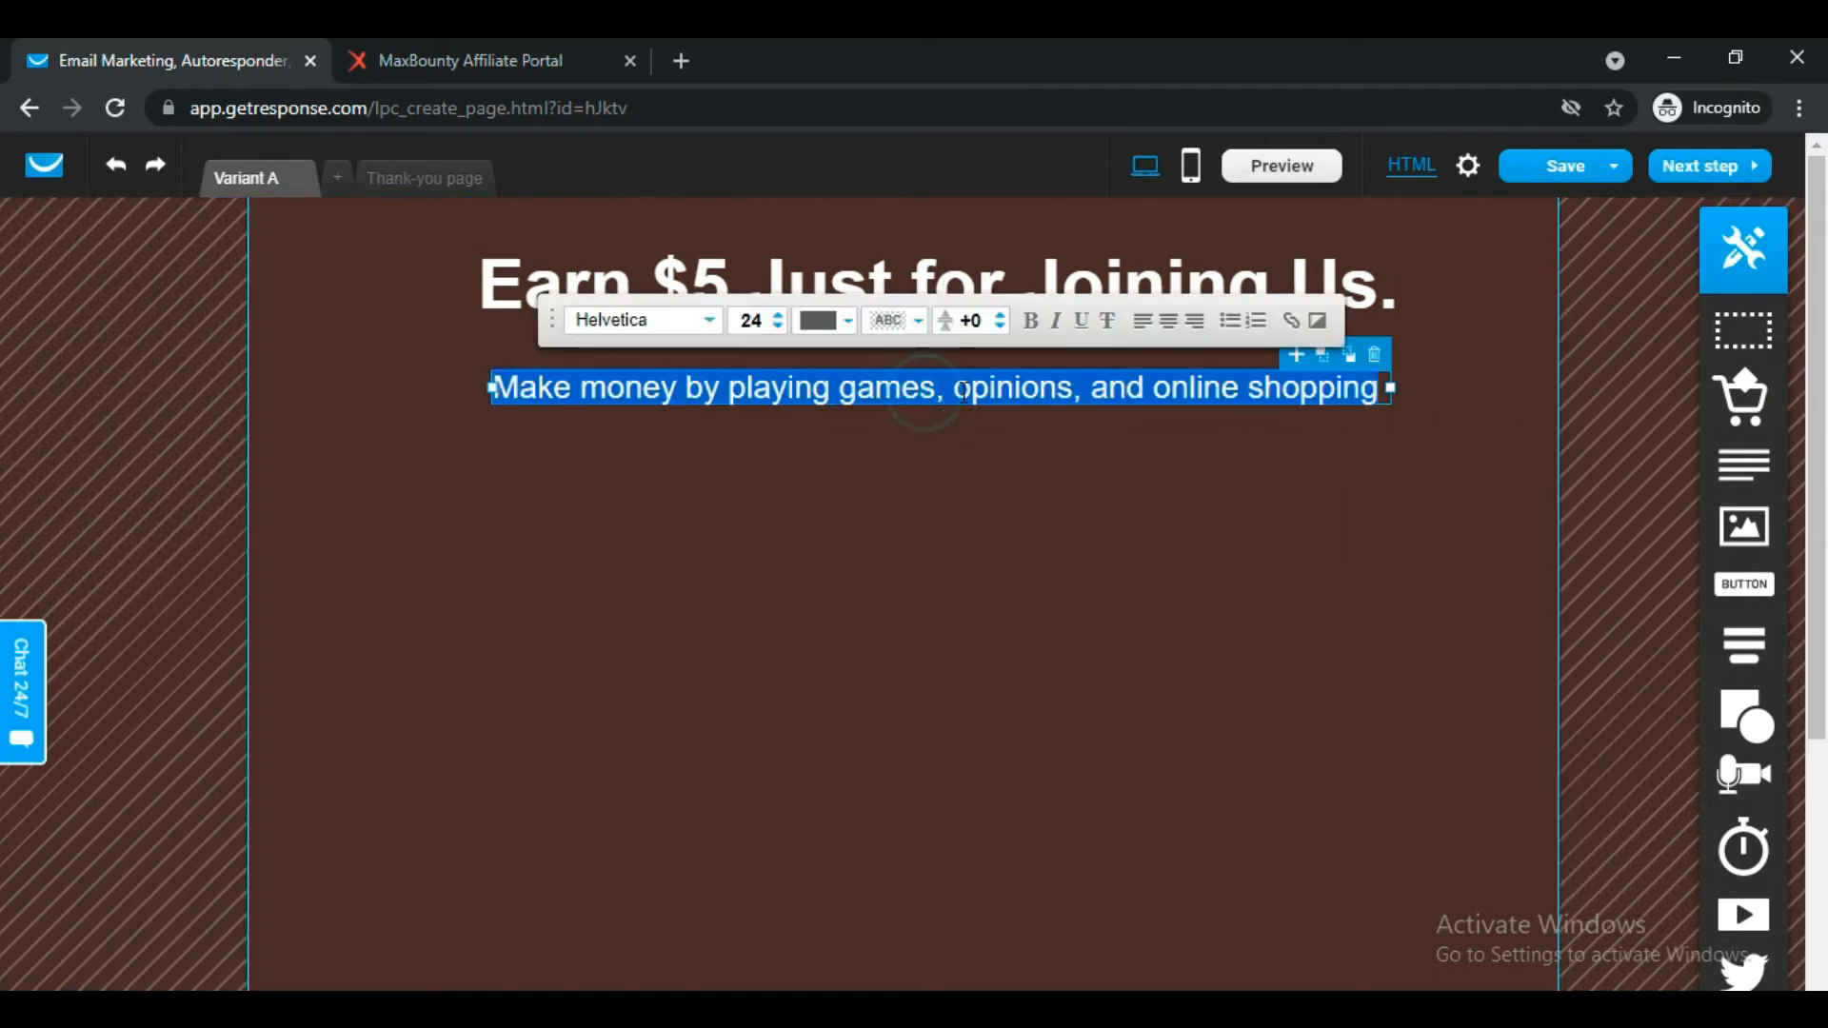
pyautogui.click(1058, 320)
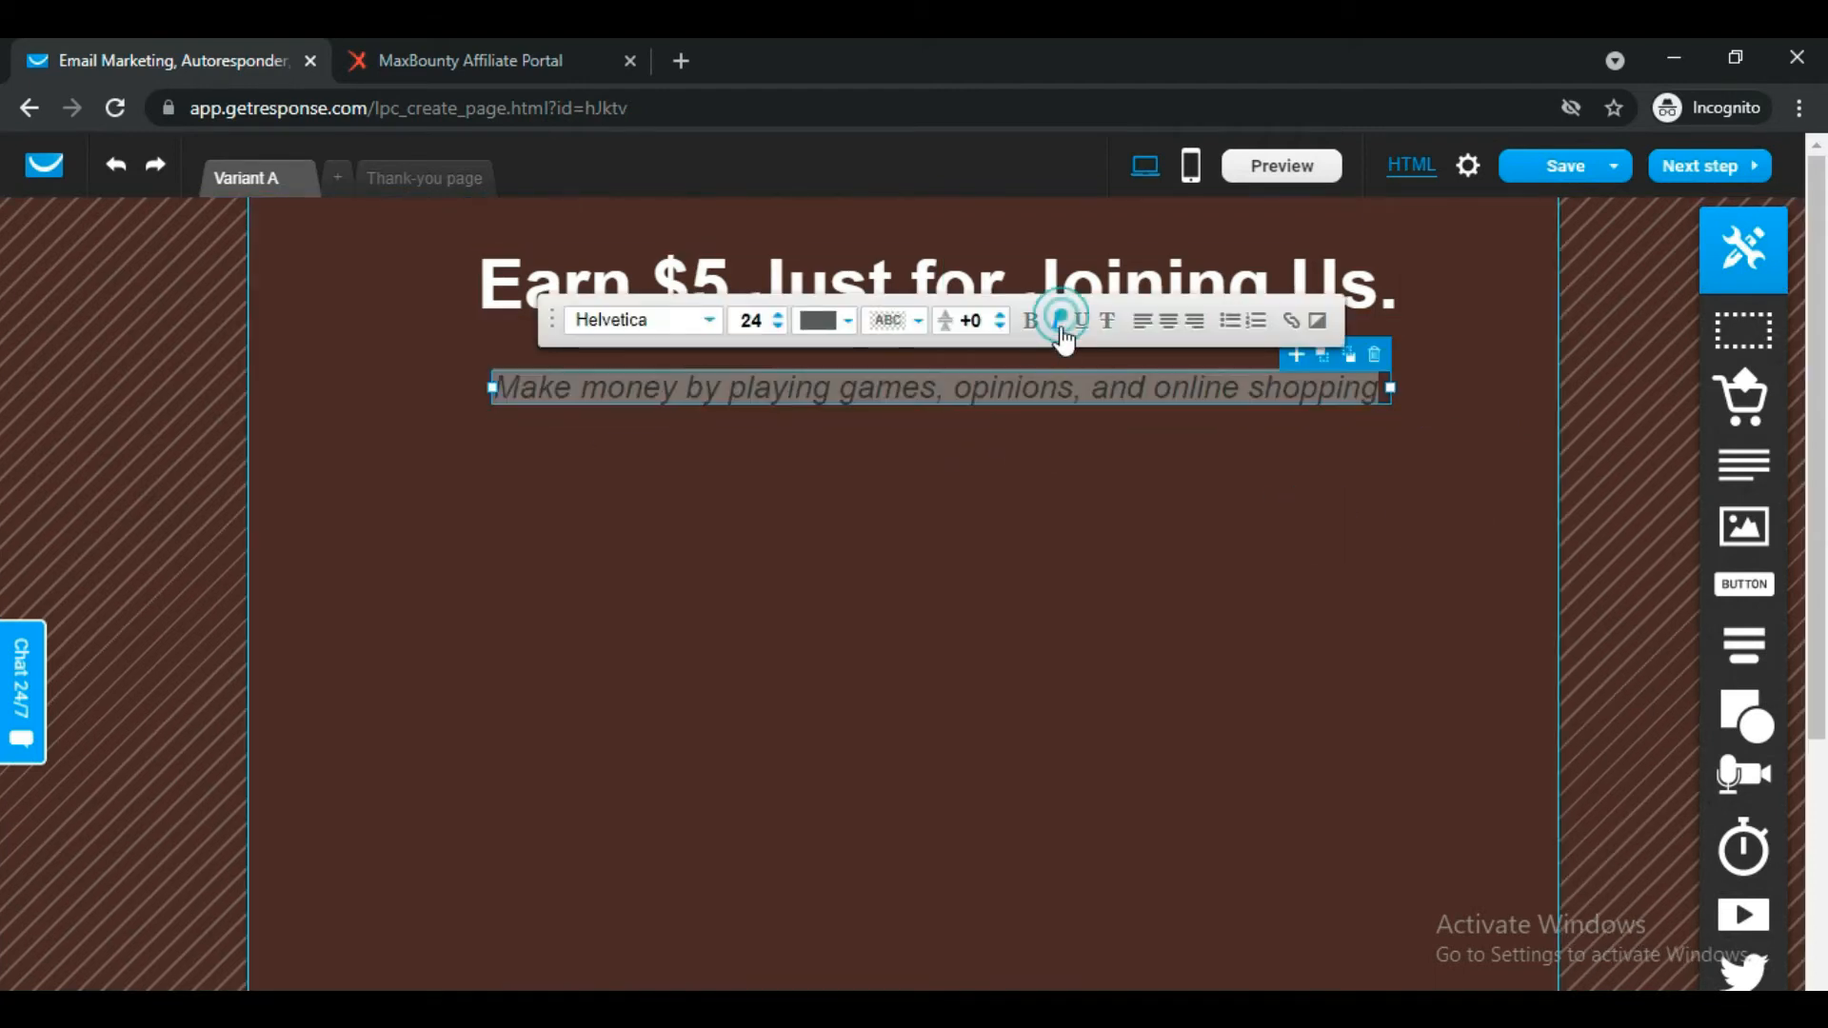
pyautogui.click(811, 324)
pyautogui.click(779, 445)
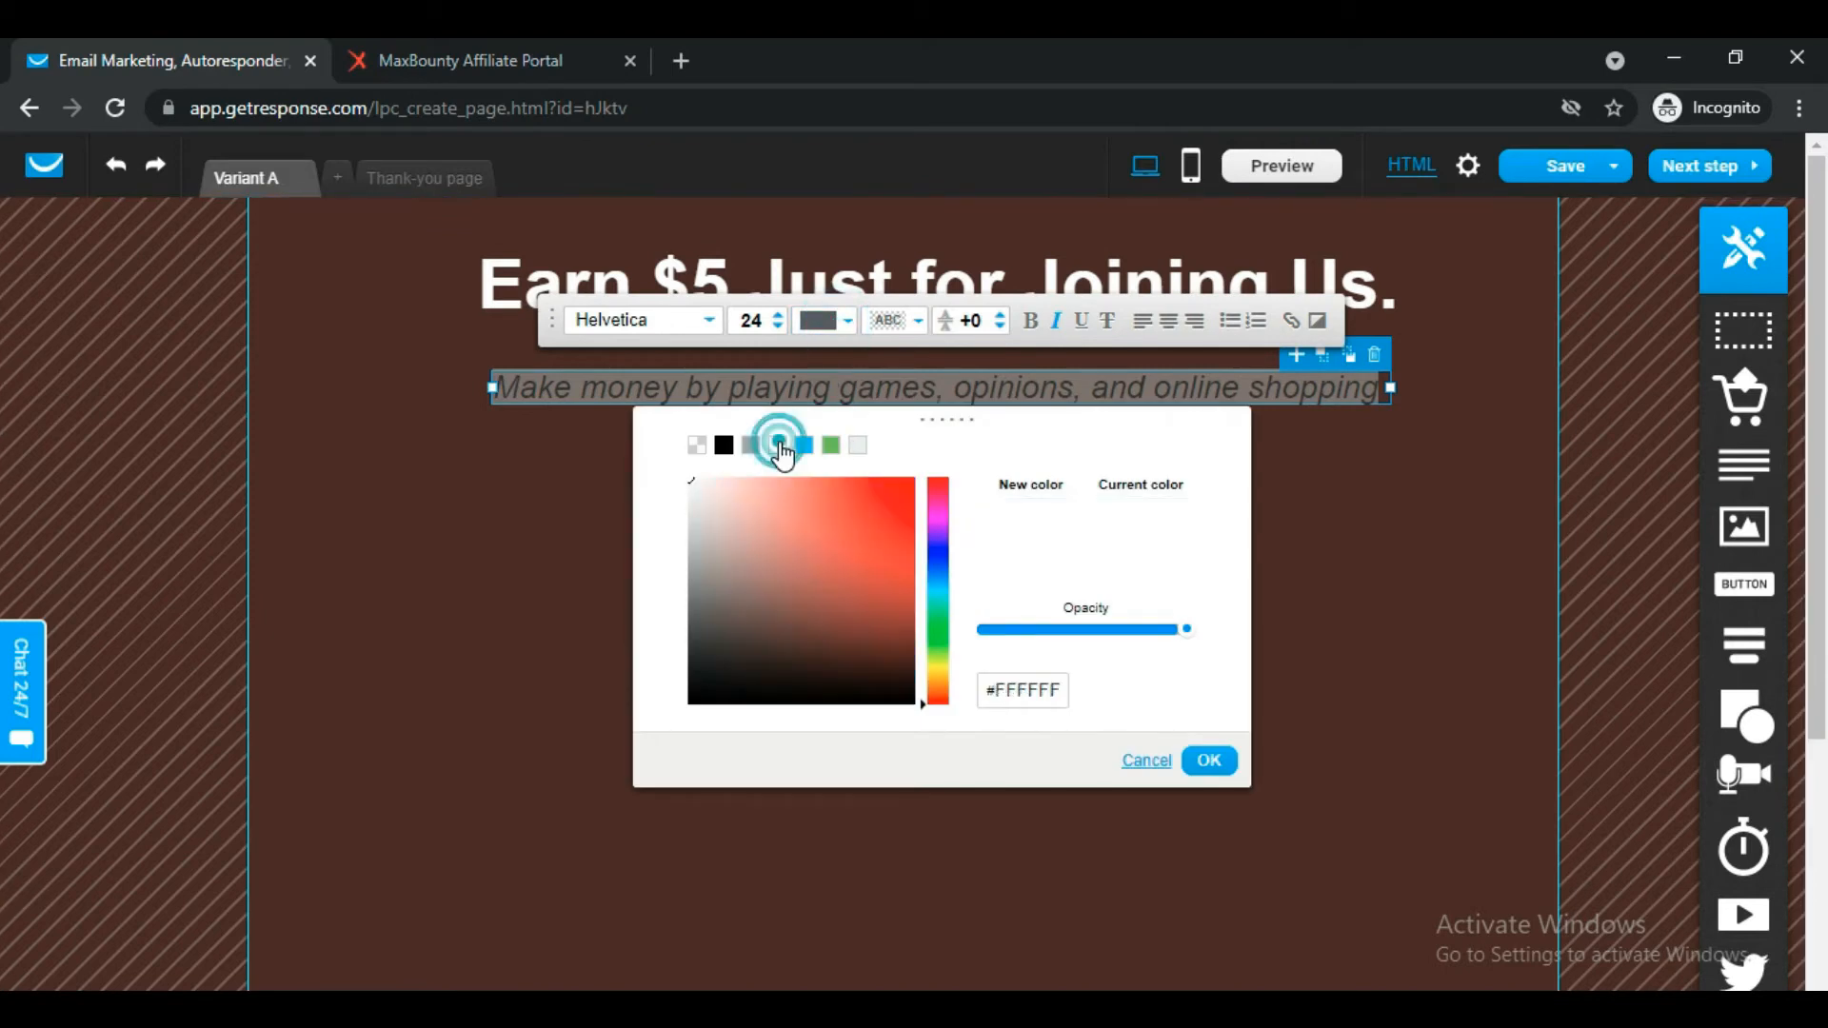
pyautogui.click(554, 470)
# Reduce the tagline's font size to 18.
pyautogui.doubleClick(842, 374)
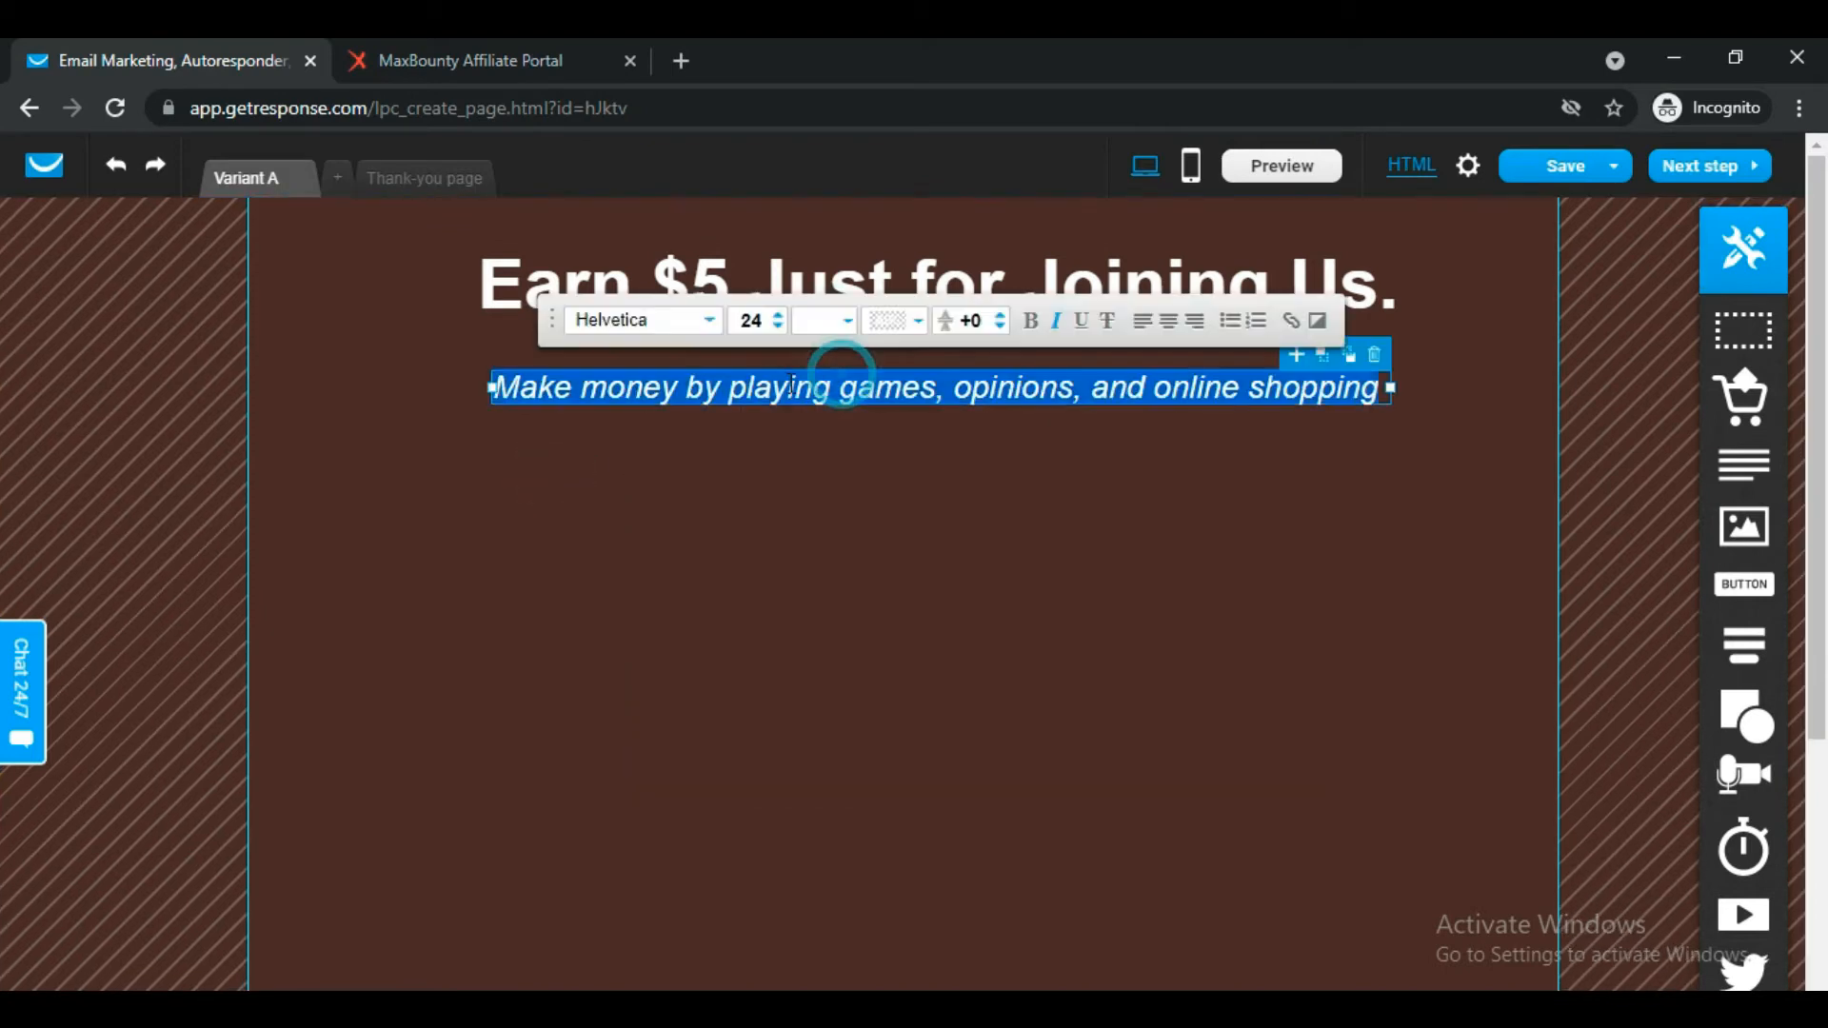
pyautogui.click(779, 327)
pyautogui.click(779, 327)
pyautogui.click(779, 326)
pyautogui.click(779, 326)
pyautogui.click(779, 327)
pyautogui.click(779, 327)
# Centre the smaller tagline under the headline and narrow its box to fit the text.
pyautogui.click(814, 470)
pyautogui.moveTo(780, 380); pyautogui.dragTo(865, 379)
pyautogui.moveTo(1475, 382); pyautogui.dragTo(1267, 380)
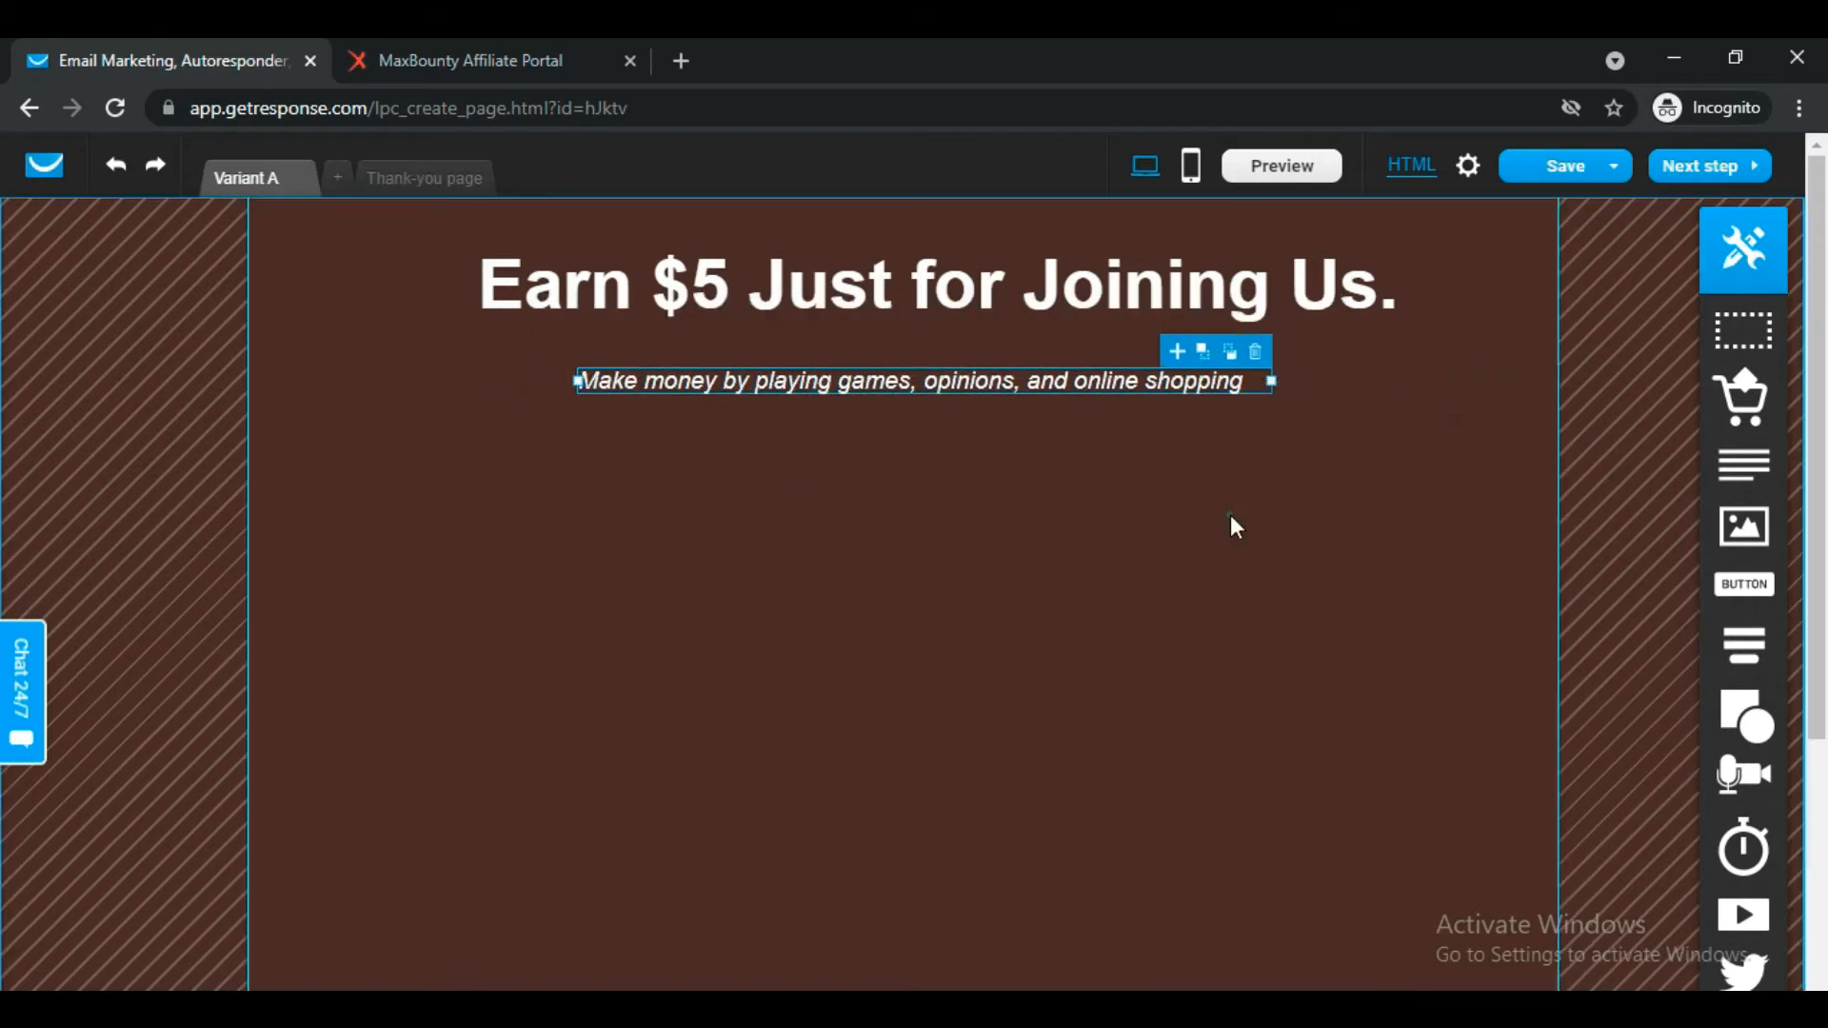
pyautogui.click(1230, 516)
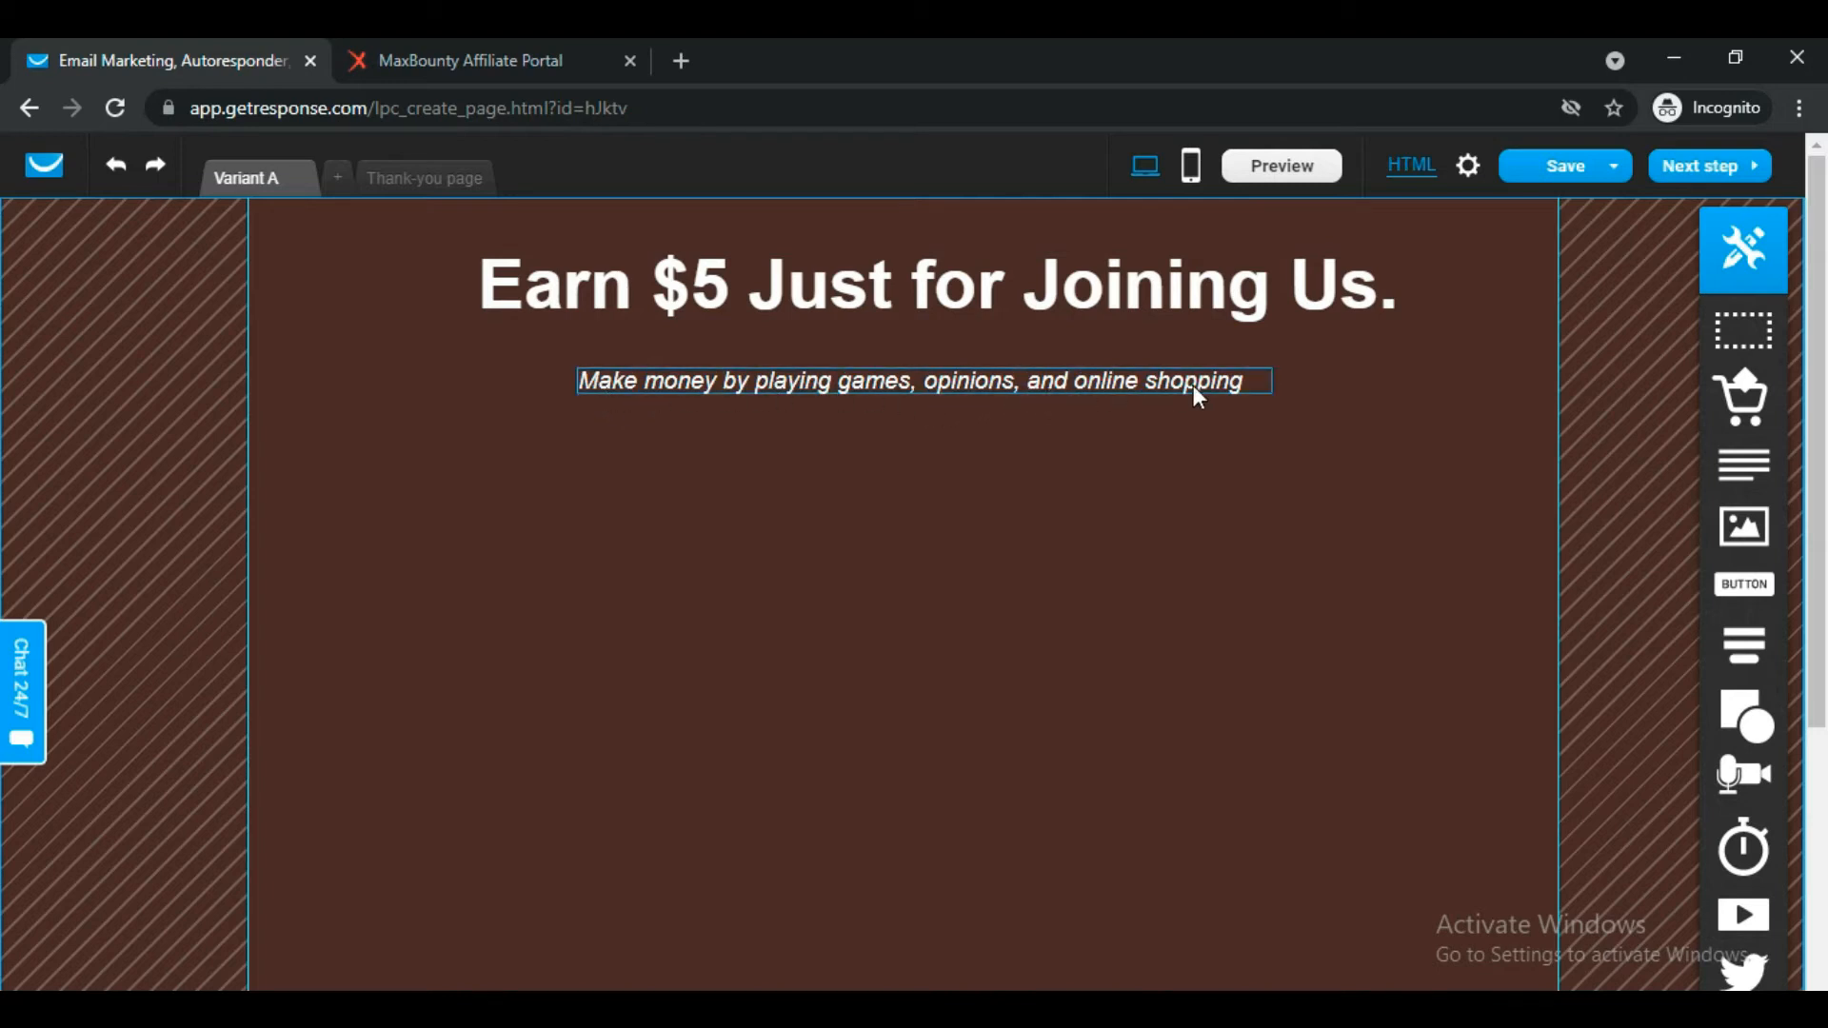
# Switch to the MaxBounty campaign page and examine the InboxDollars banner and the targeting tips about the audience.
pyautogui.click(393, 58)
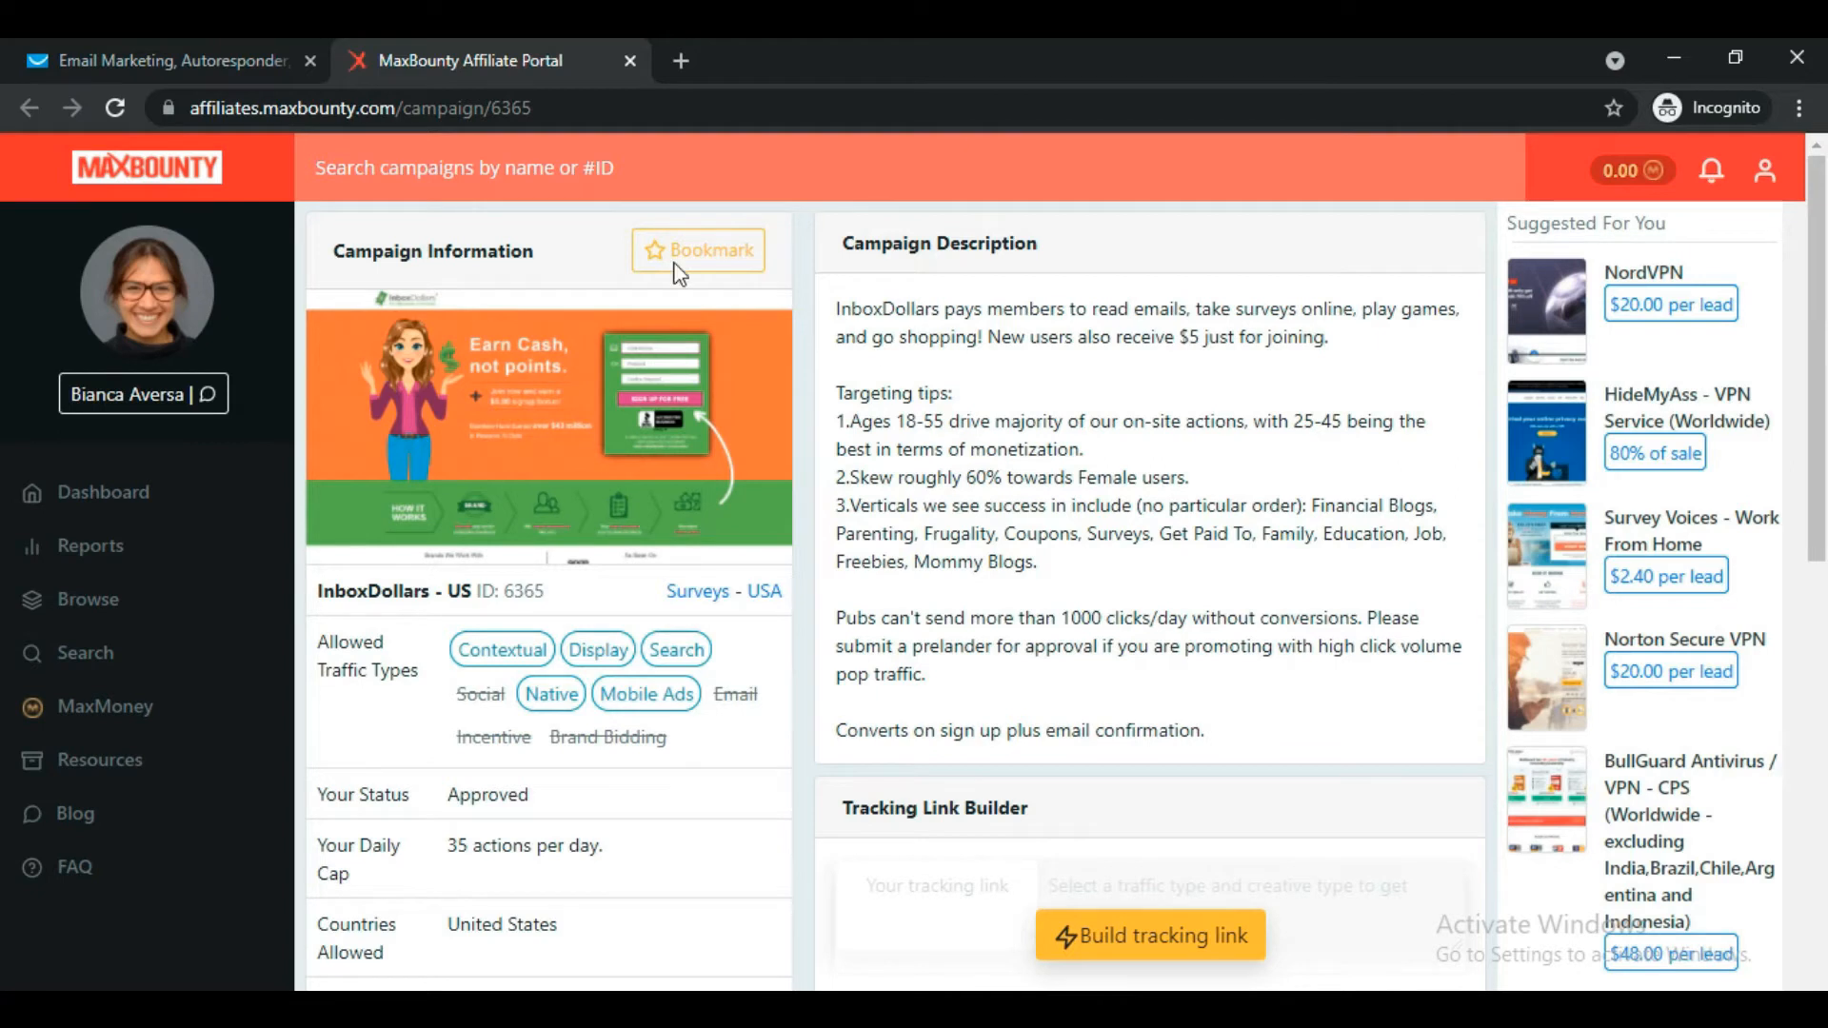
pyautogui.click(225, 59)
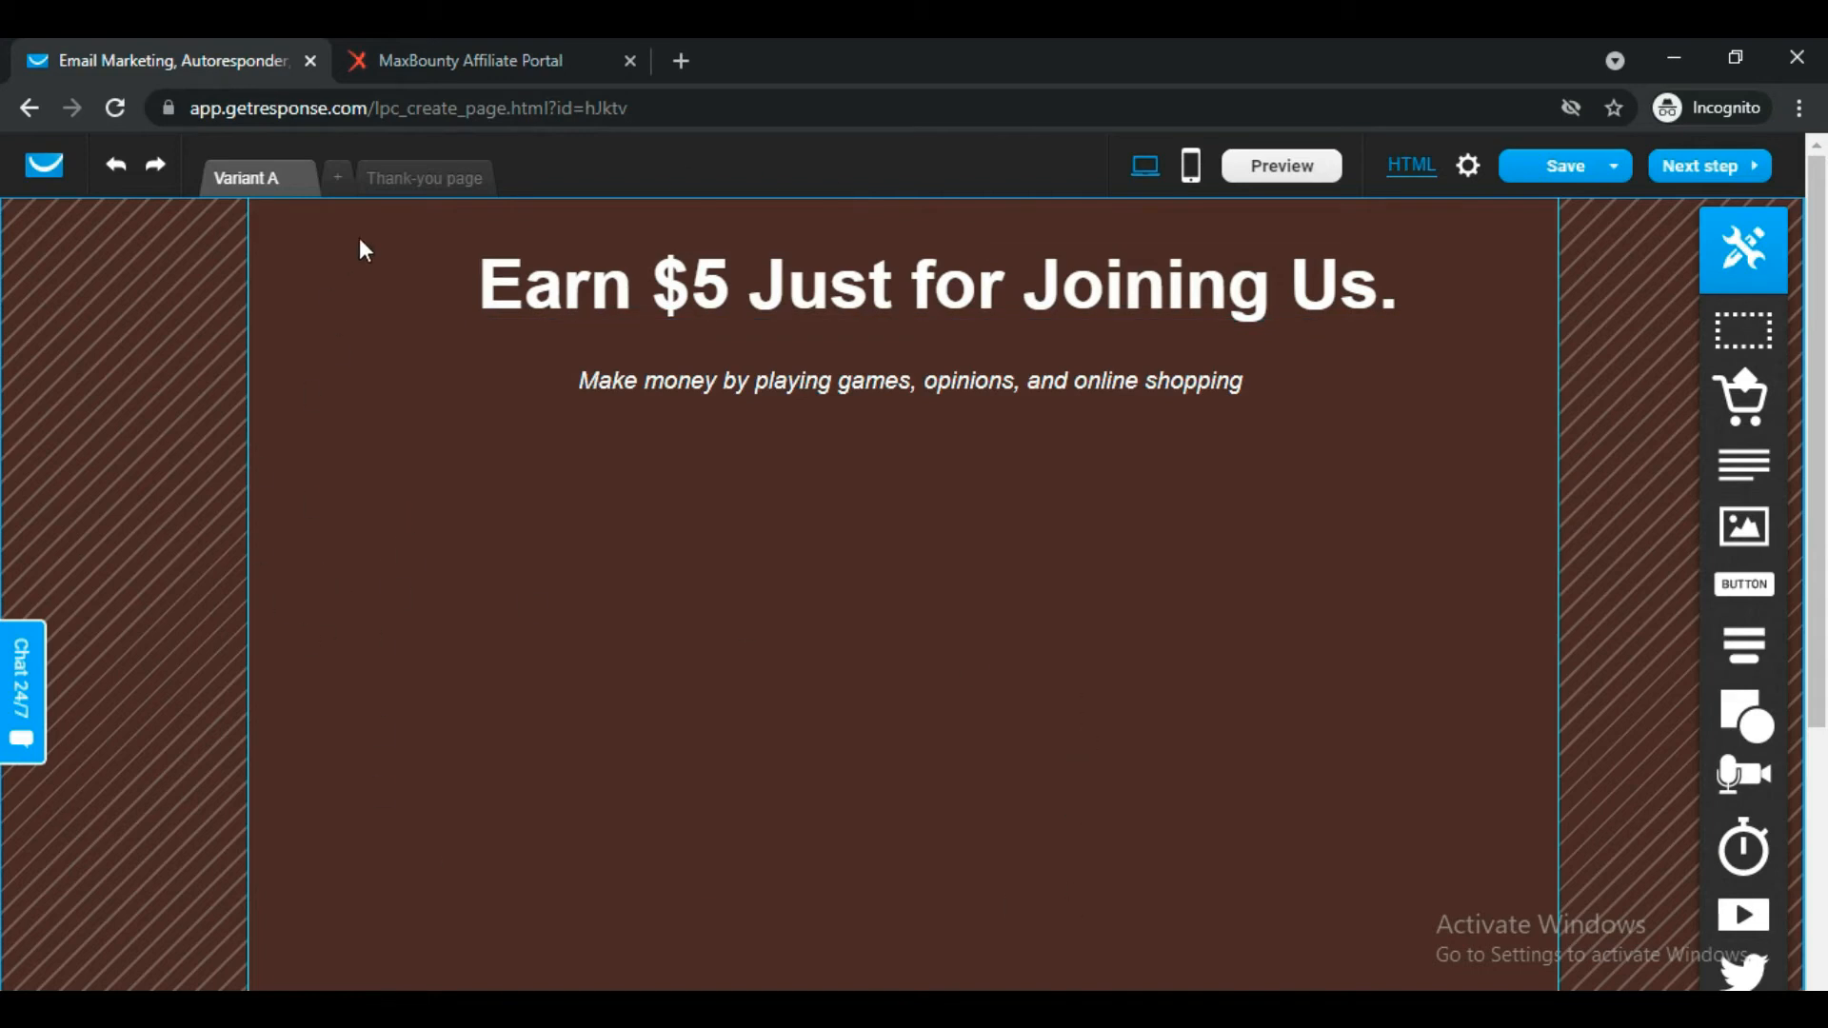
pyautogui.click(533, 63)
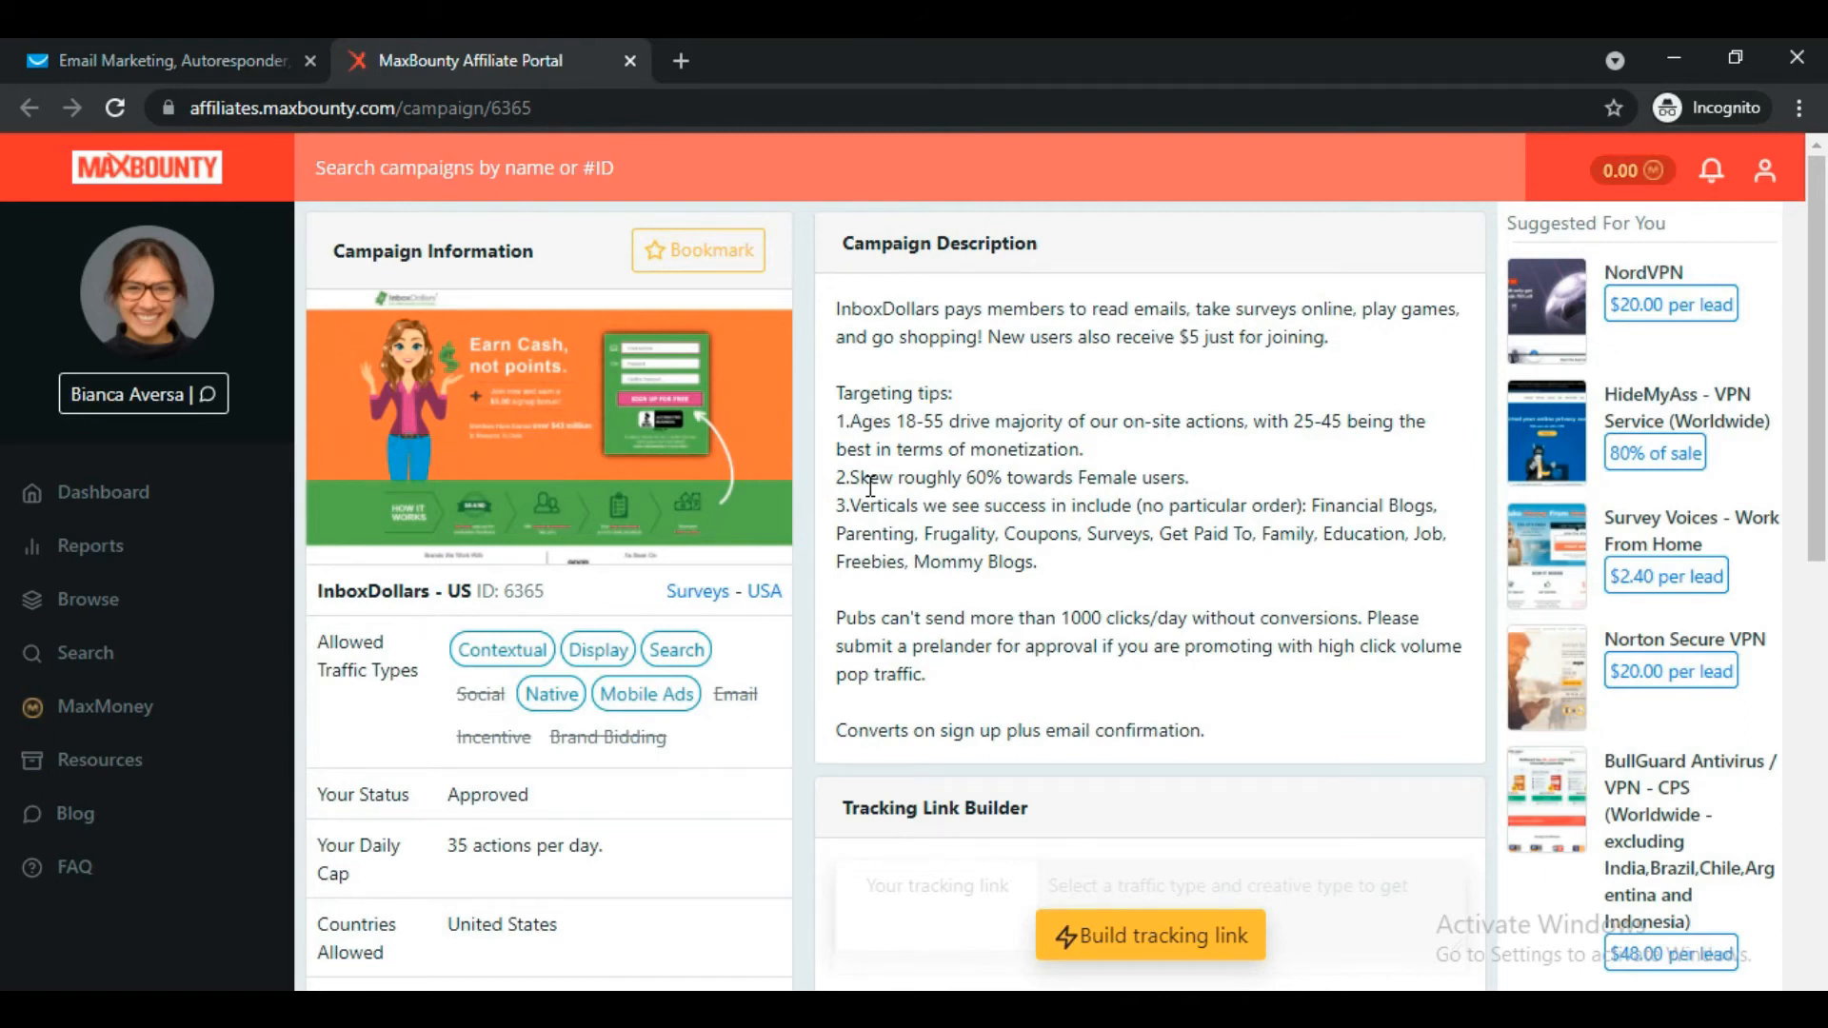
# Search Google Images in a new browser tab for "women working on laptop".
pyautogui.click(677, 46)
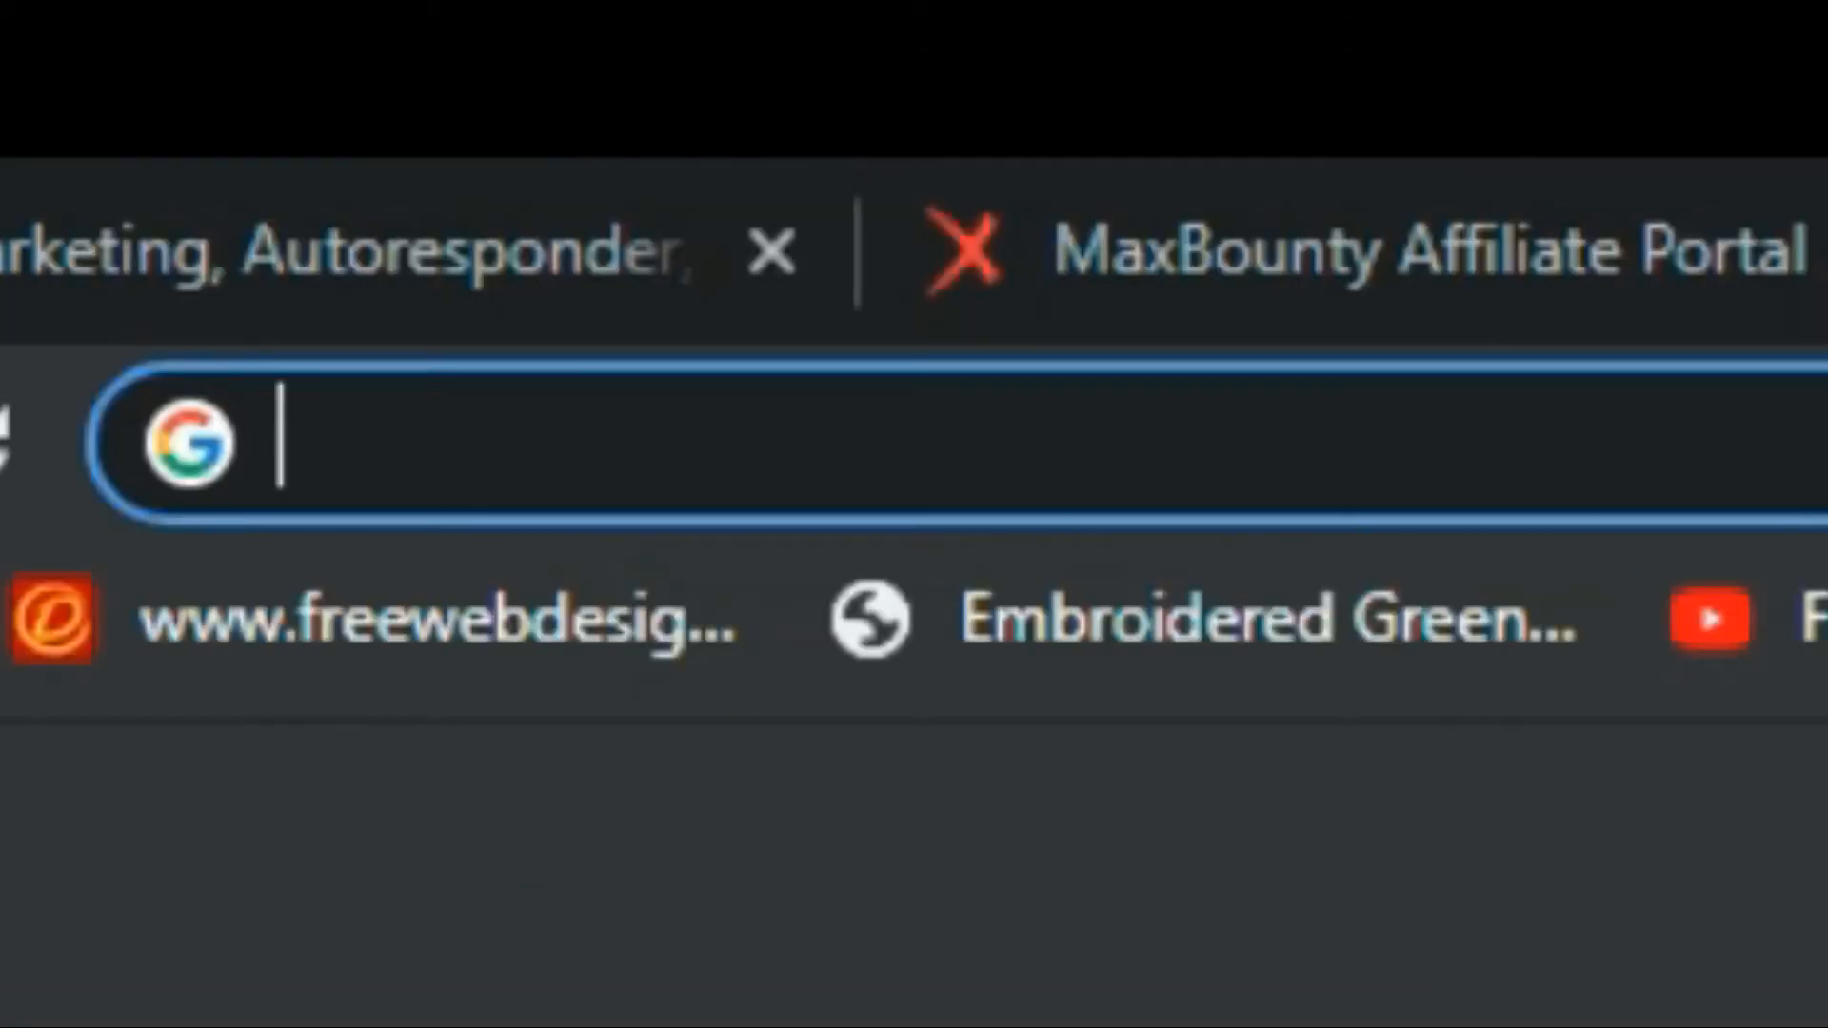
pyautogui.write('wom')
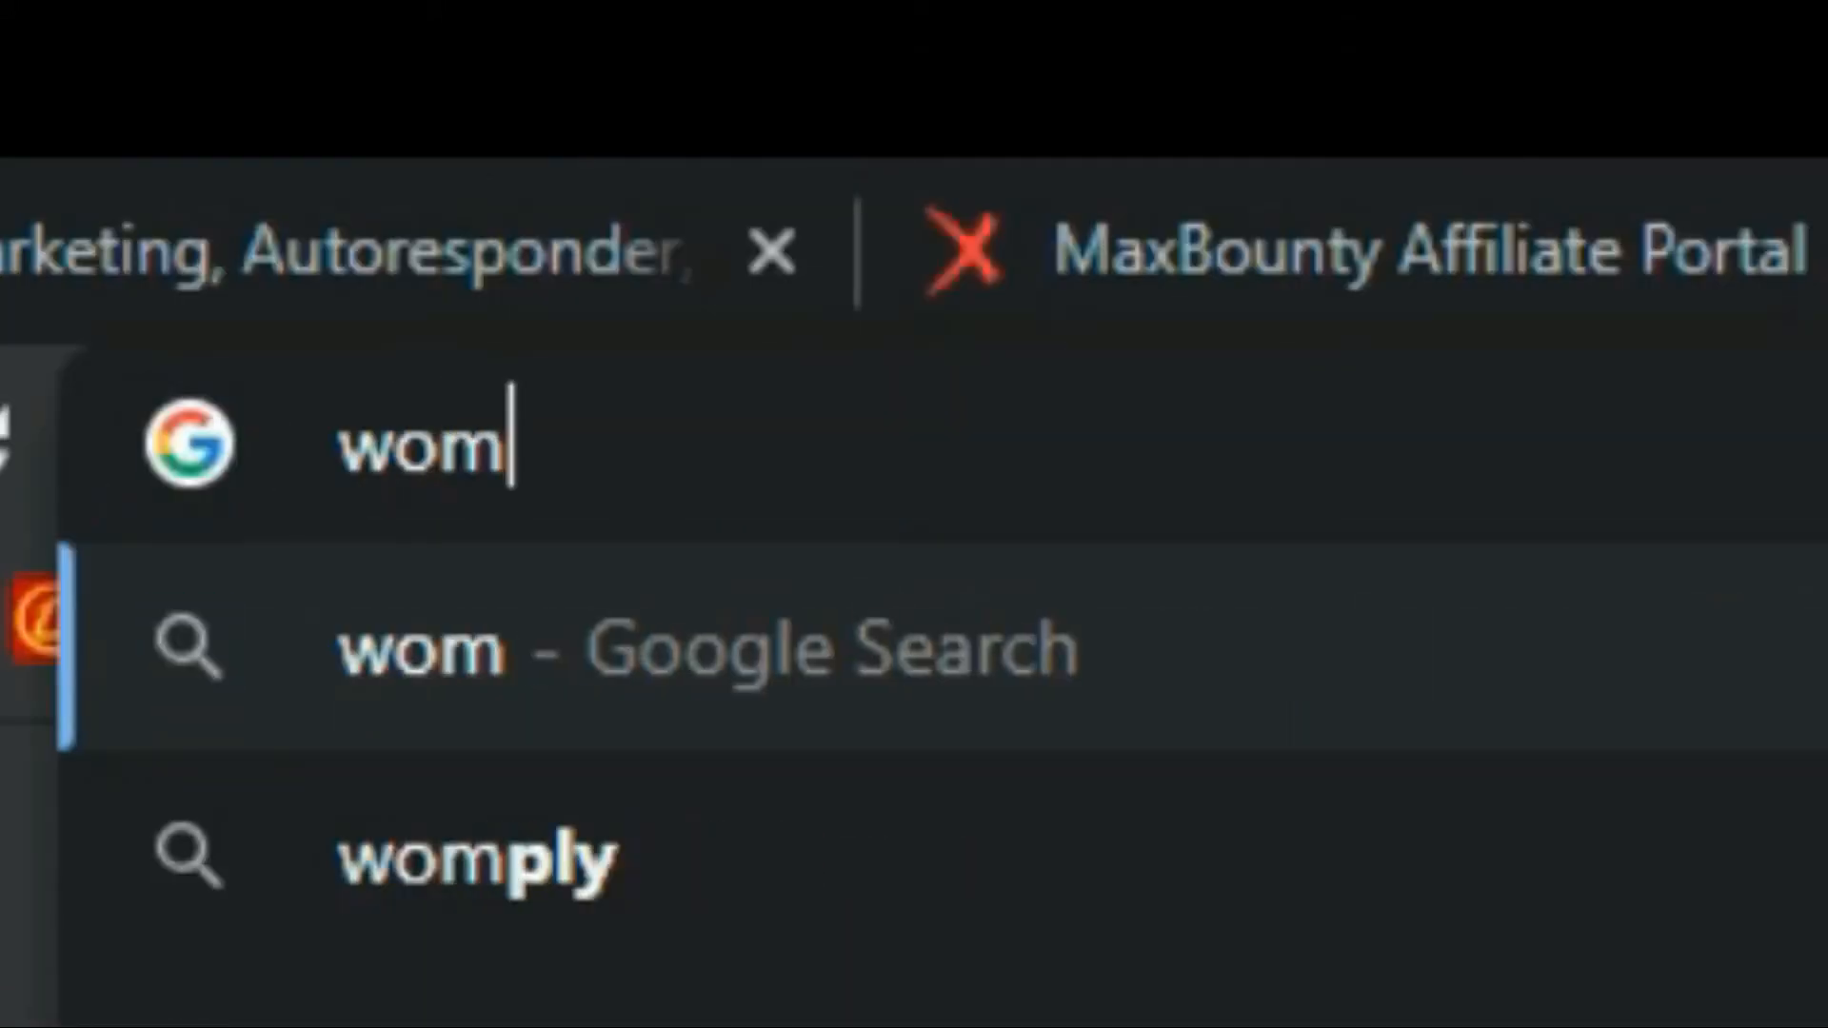
pyautogui.write('en working on ')
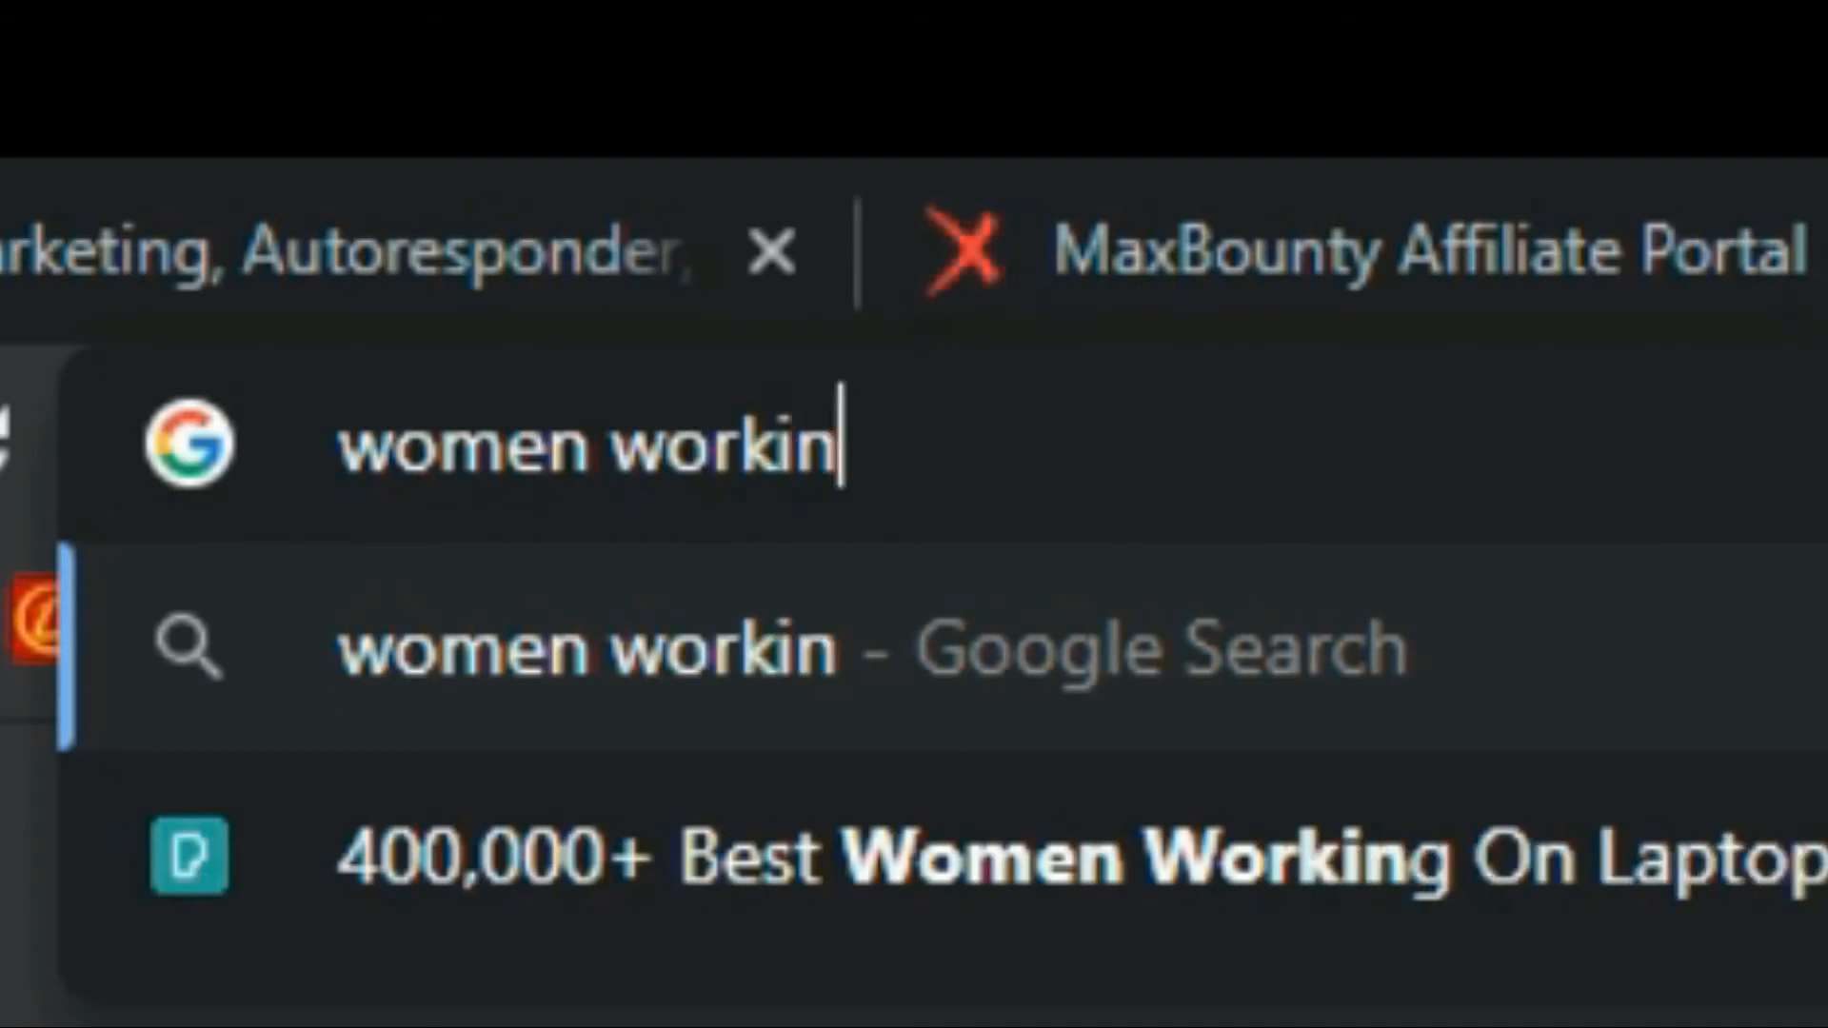
pyautogui.write('laptopn')
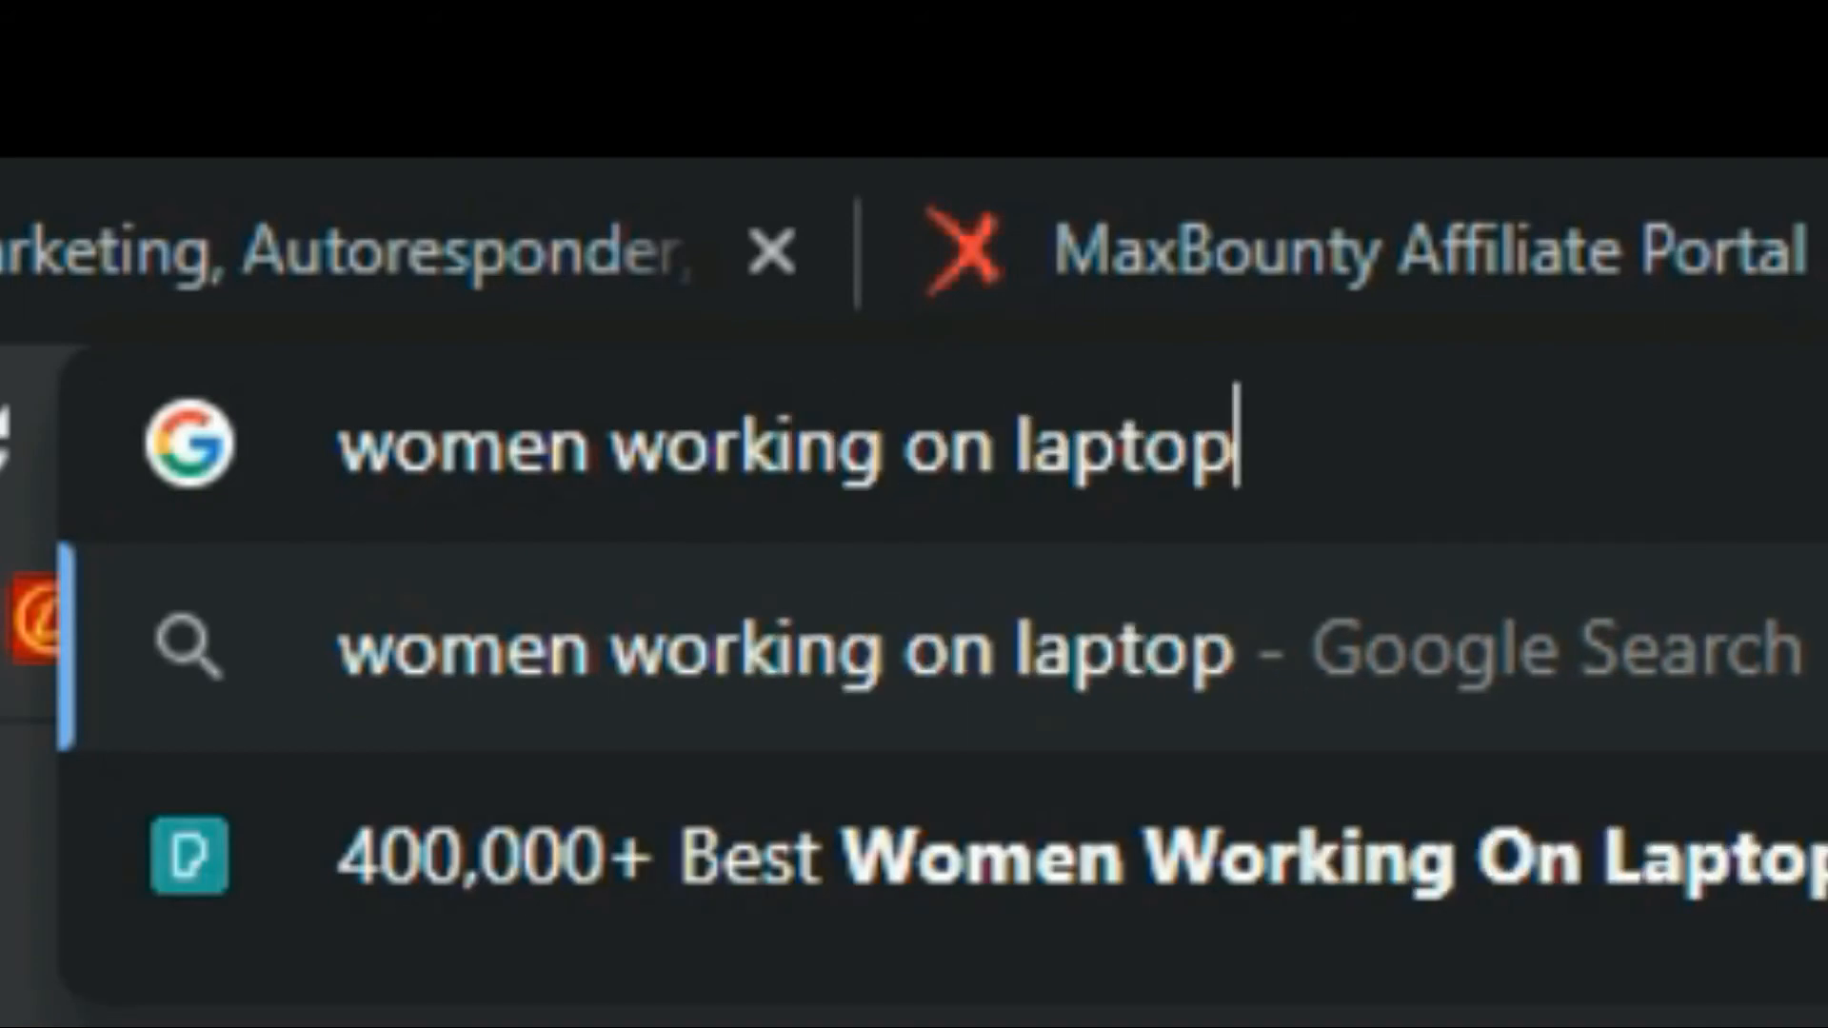
pyautogui.press('Return')
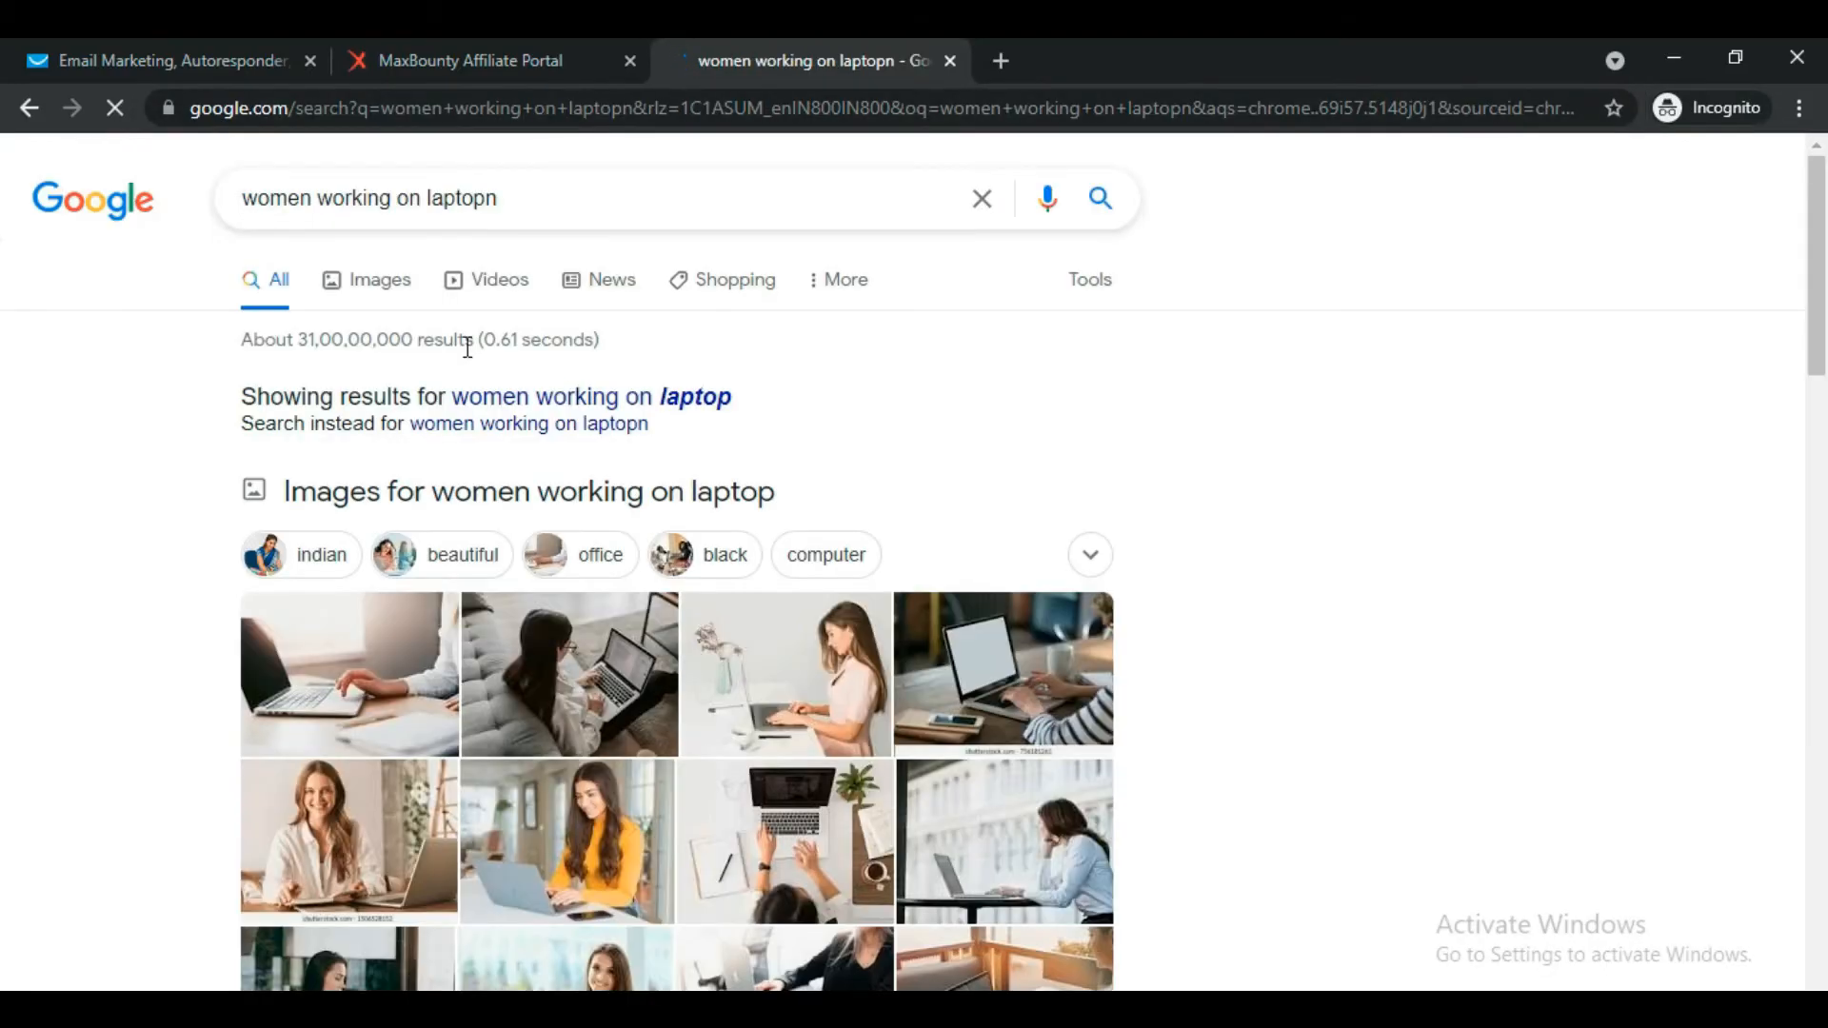
pyautogui.click(370, 301)
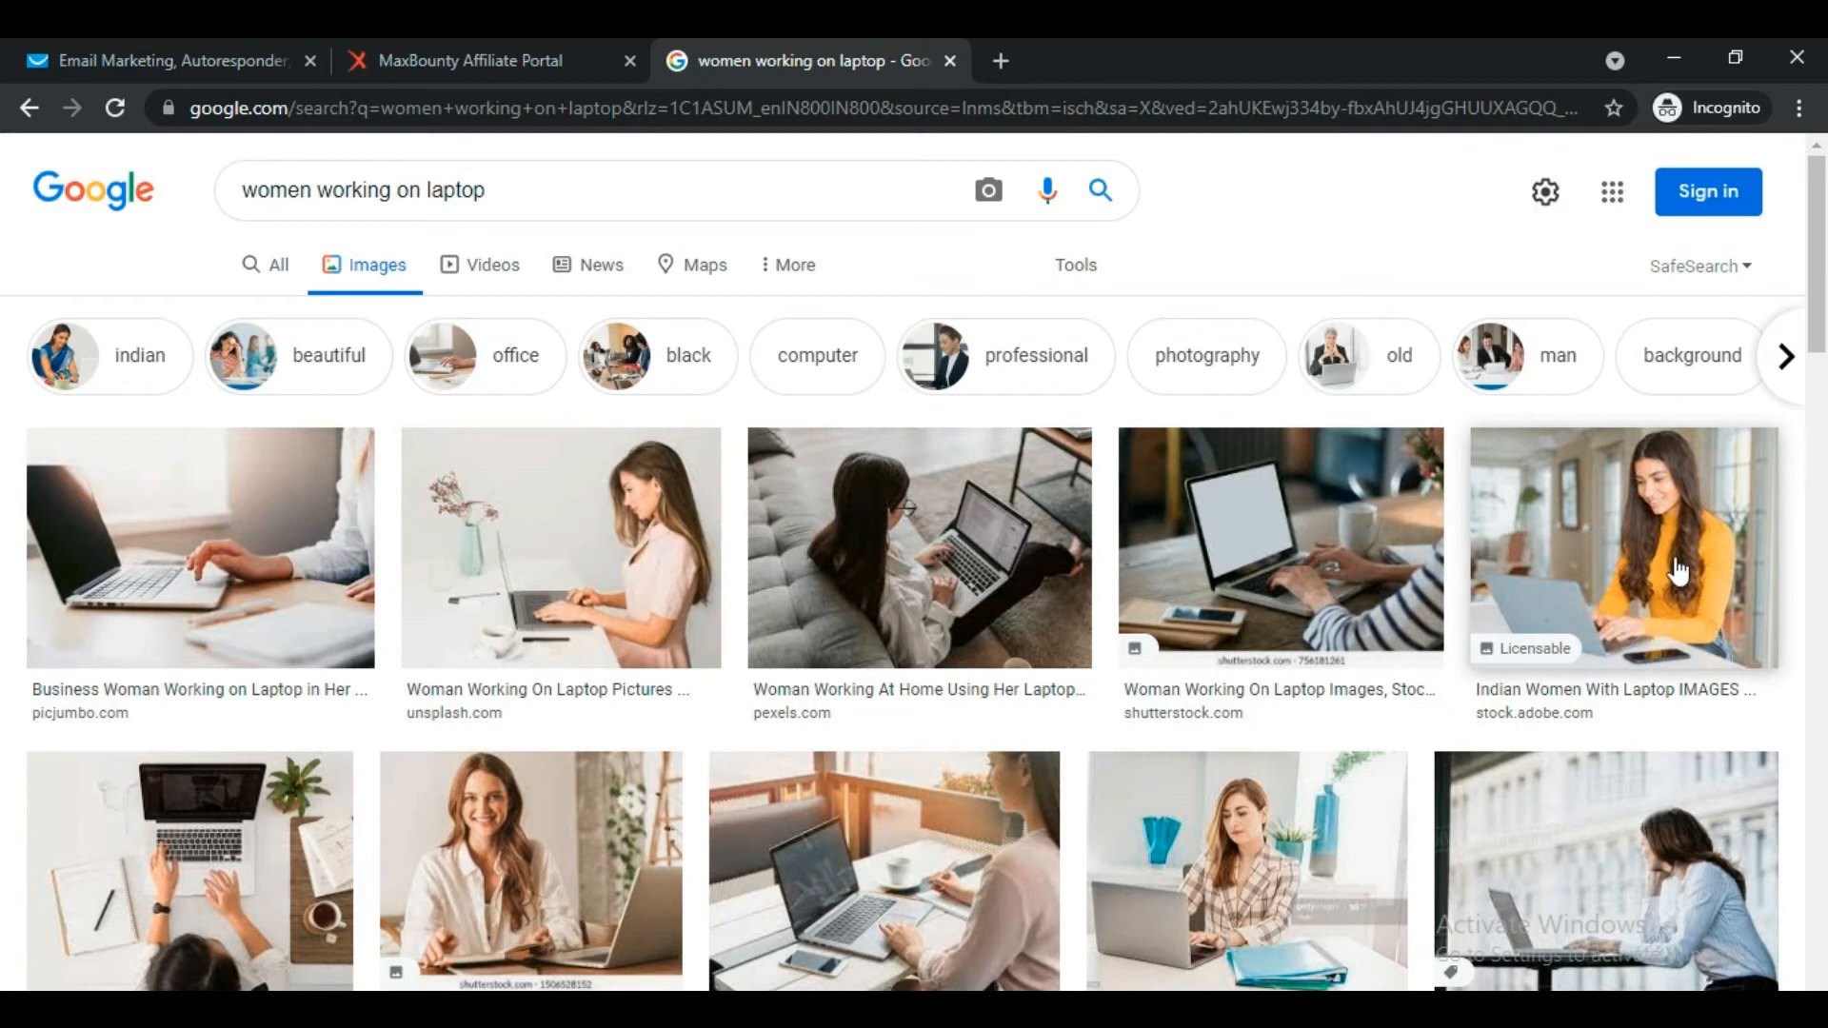
# Browse the image results and related images, and save the CUInsight photo of a smiling woman working on a laptop.
pyautogui.scroll(-4, 1371, 667)
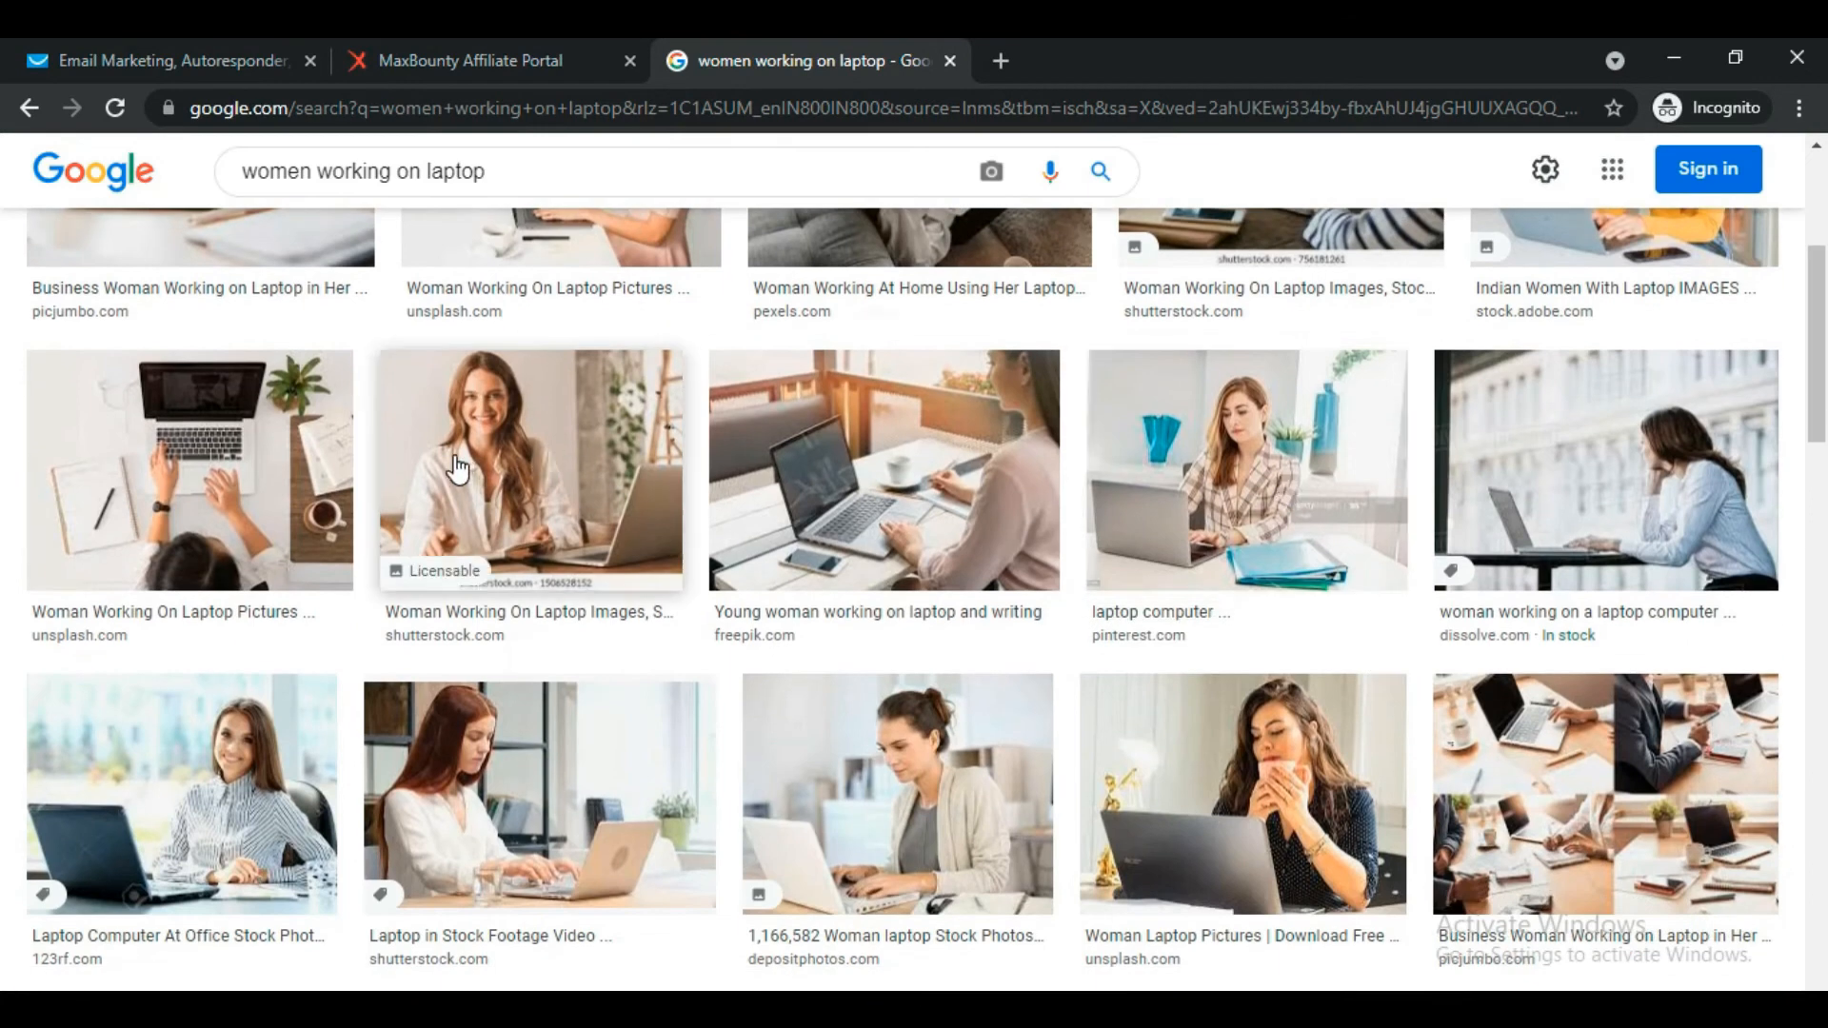
pyautogui.click(566, 521)
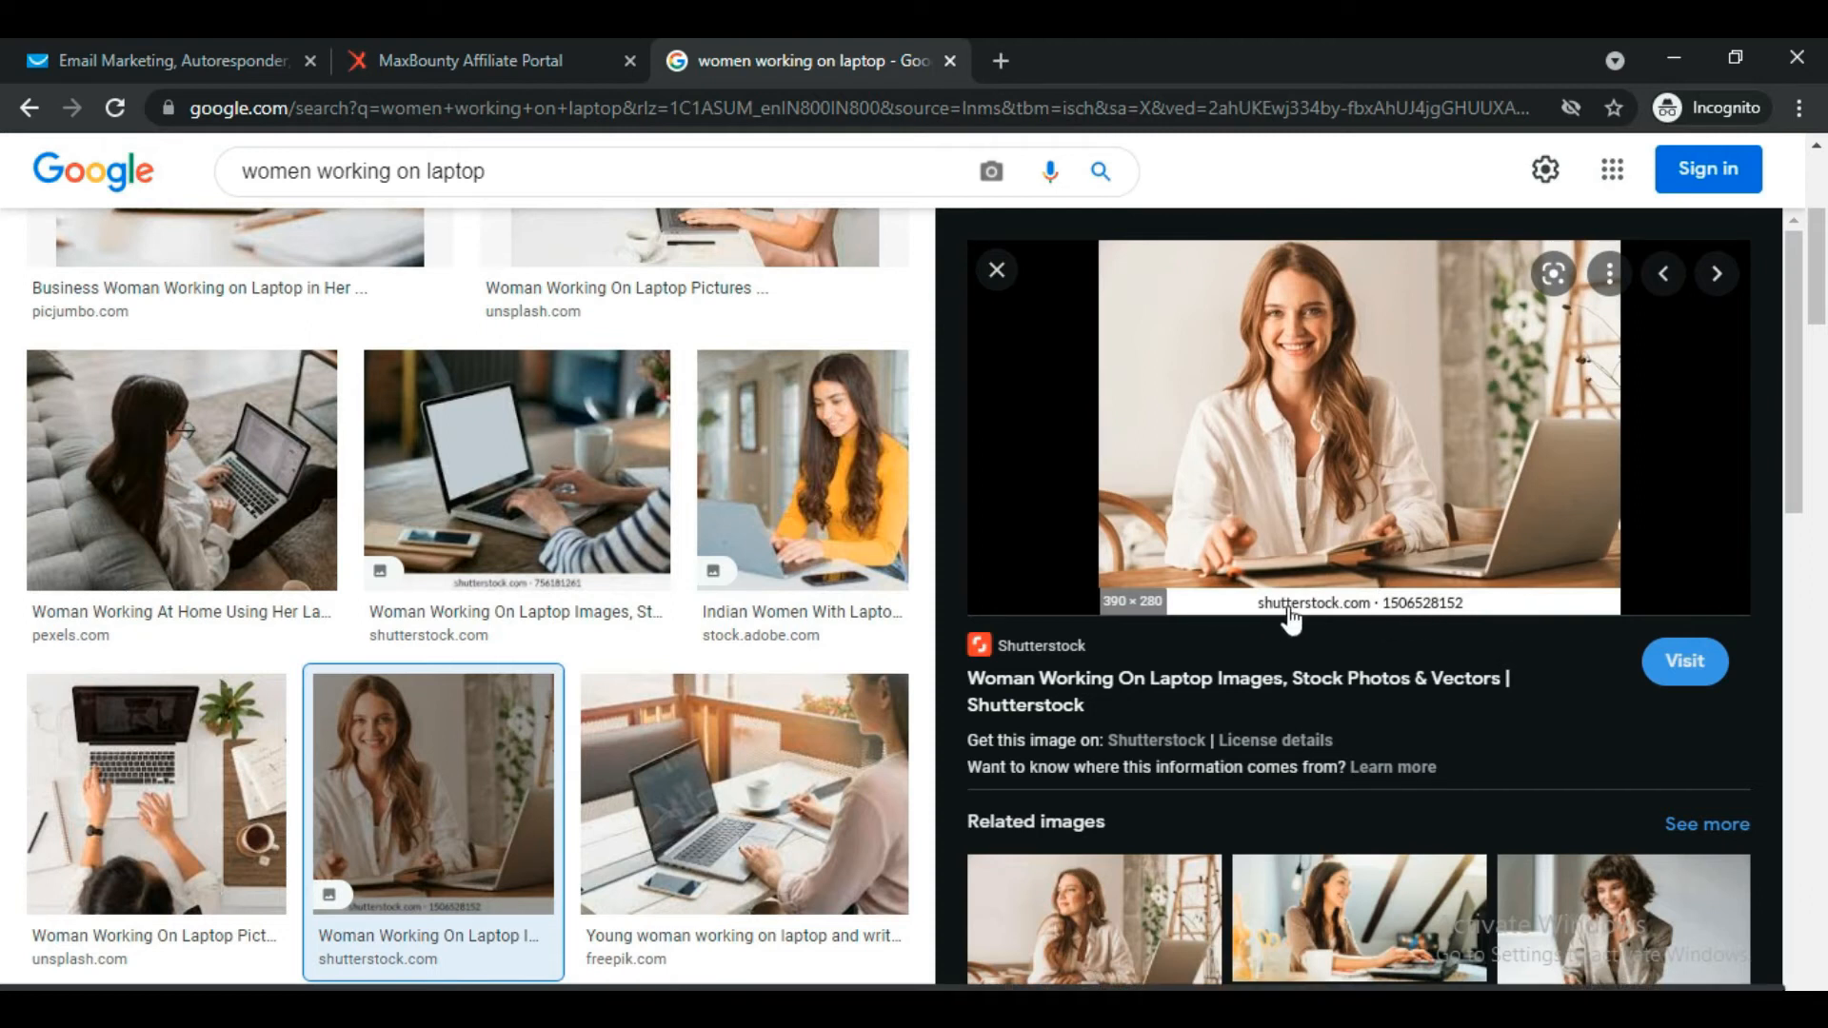
pyautogui.scroll(-4, 1290, 619)
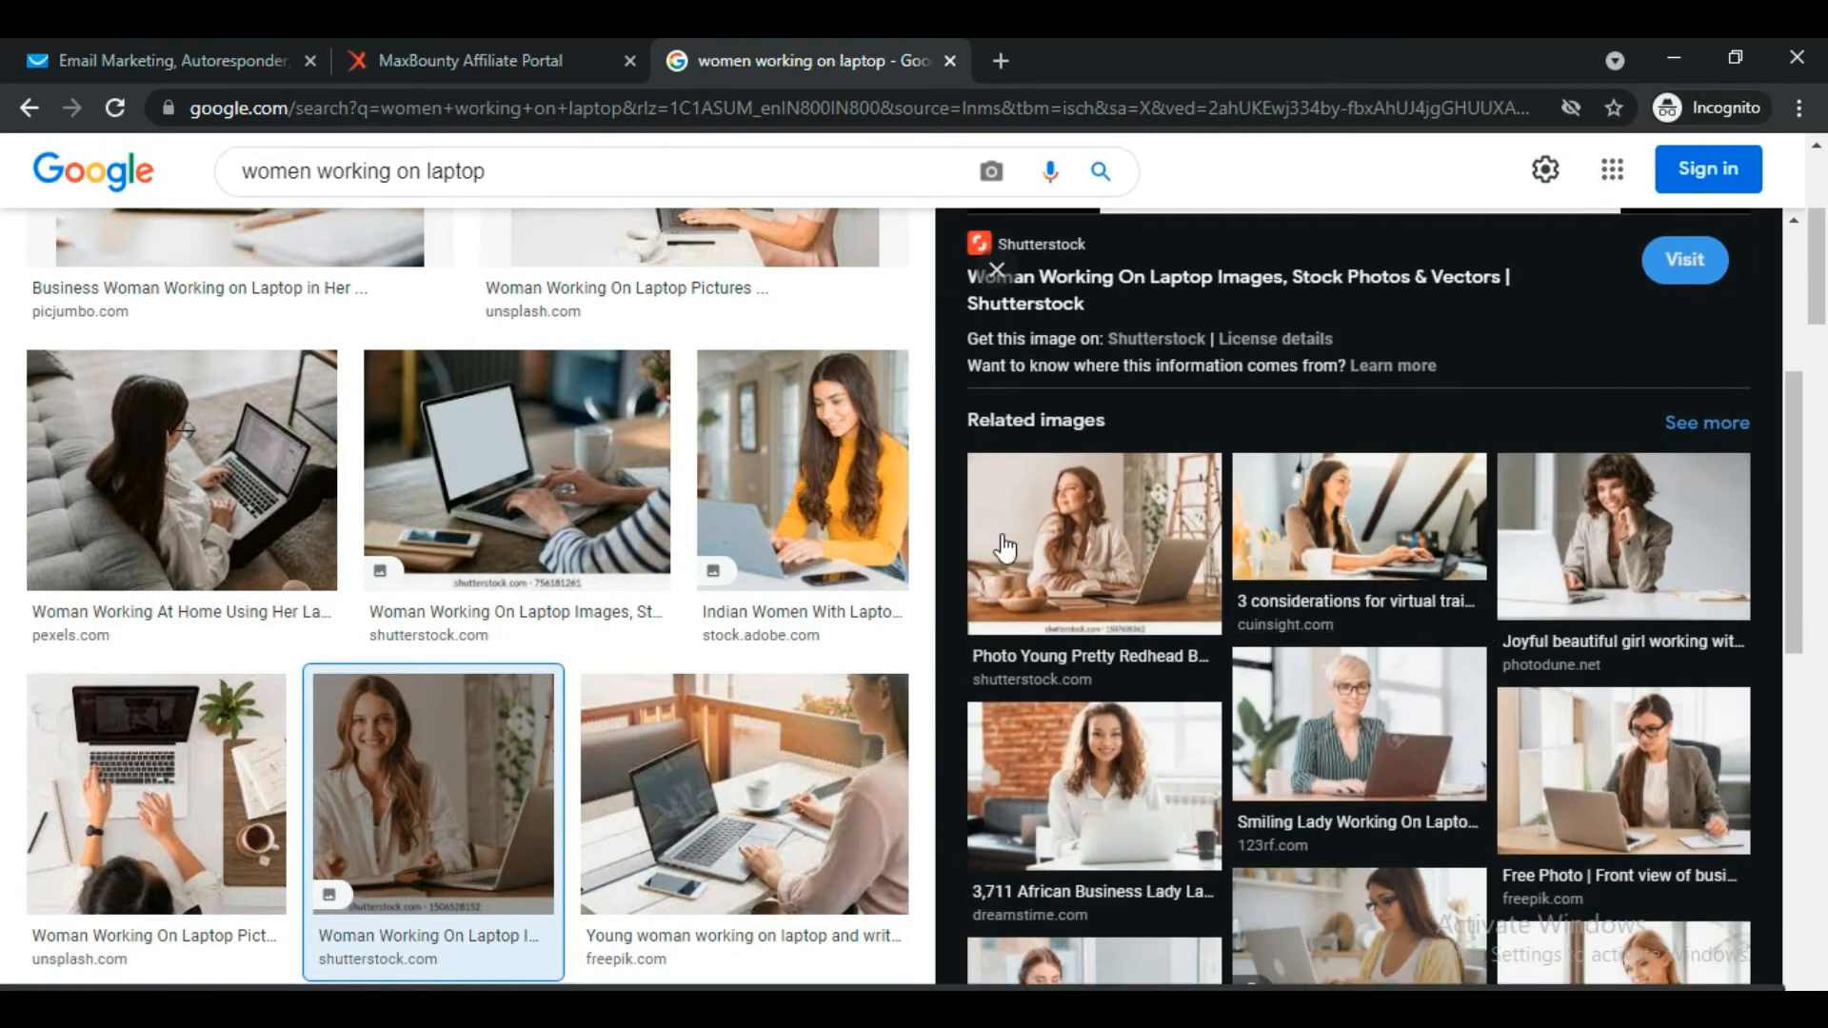
pyautogui.click(1480, 529)
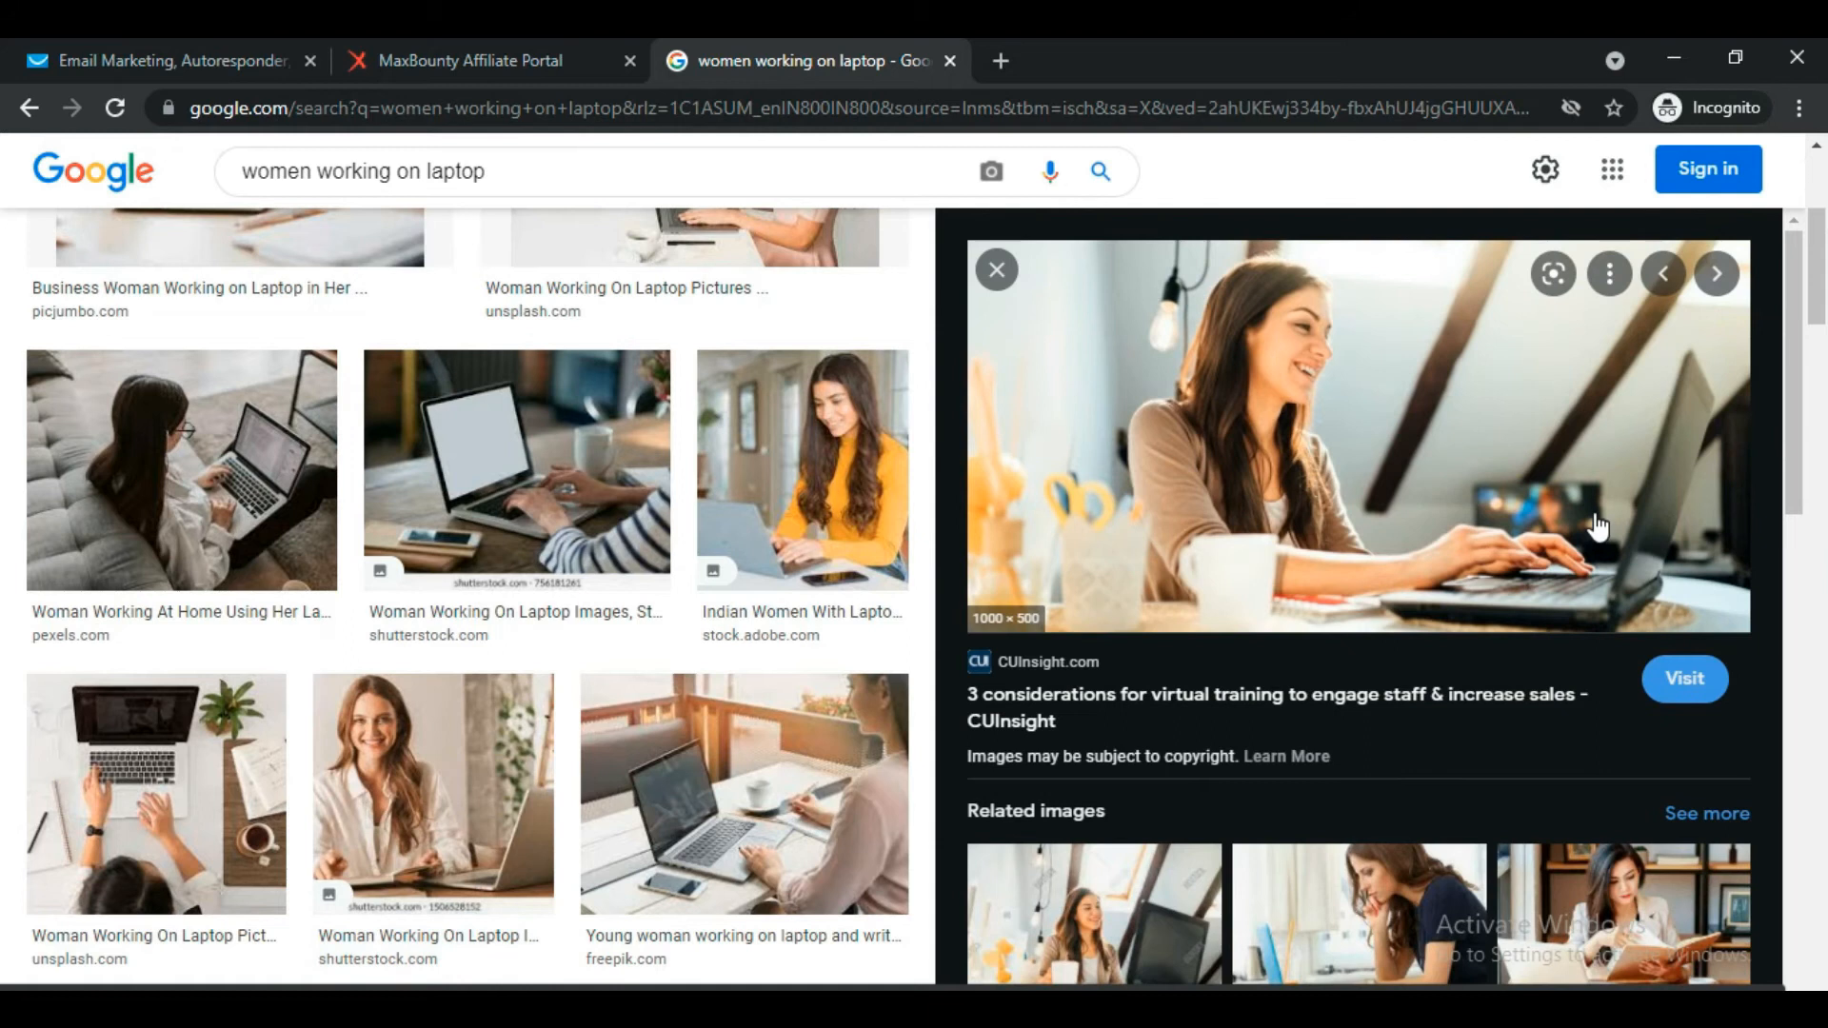
pyautogui.rightClick(1524, 422)
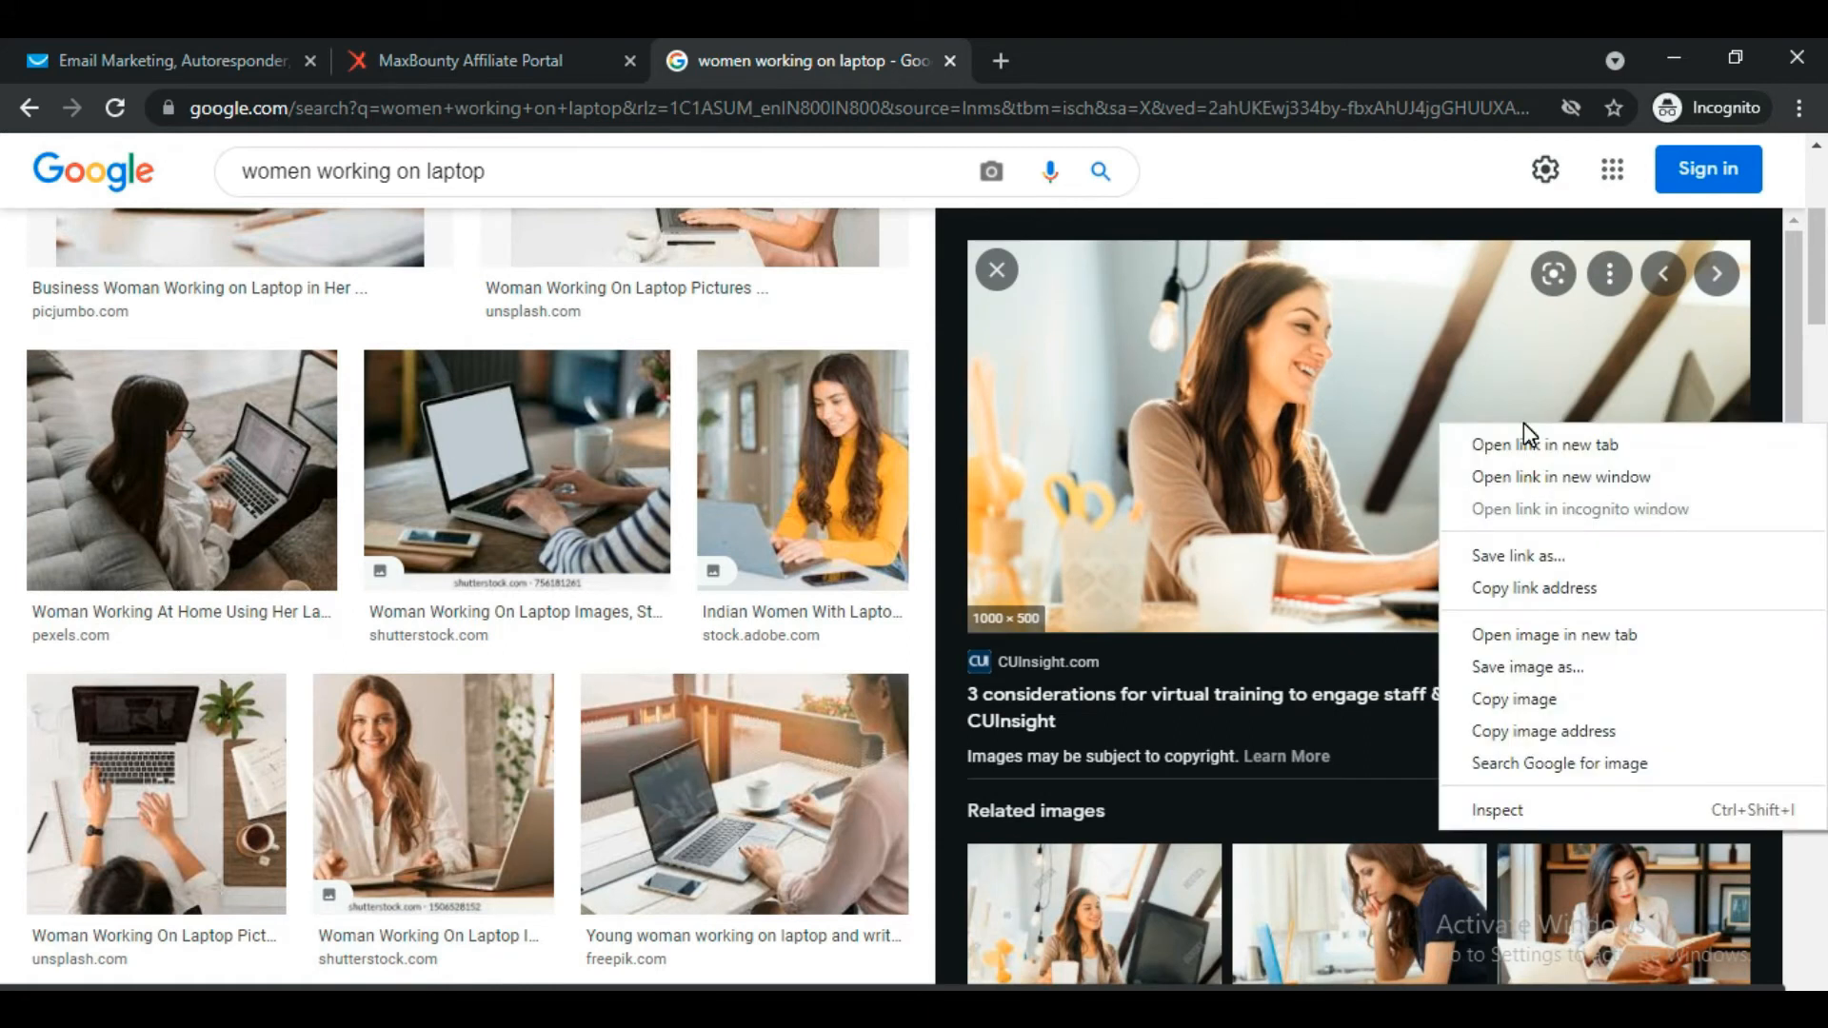
pyautogui.click(1605, 666)
# Return to the GetResponse editor, add an image block below the tagline, and enlarge it to about 579x434.
pyautogui.click(234, 59)
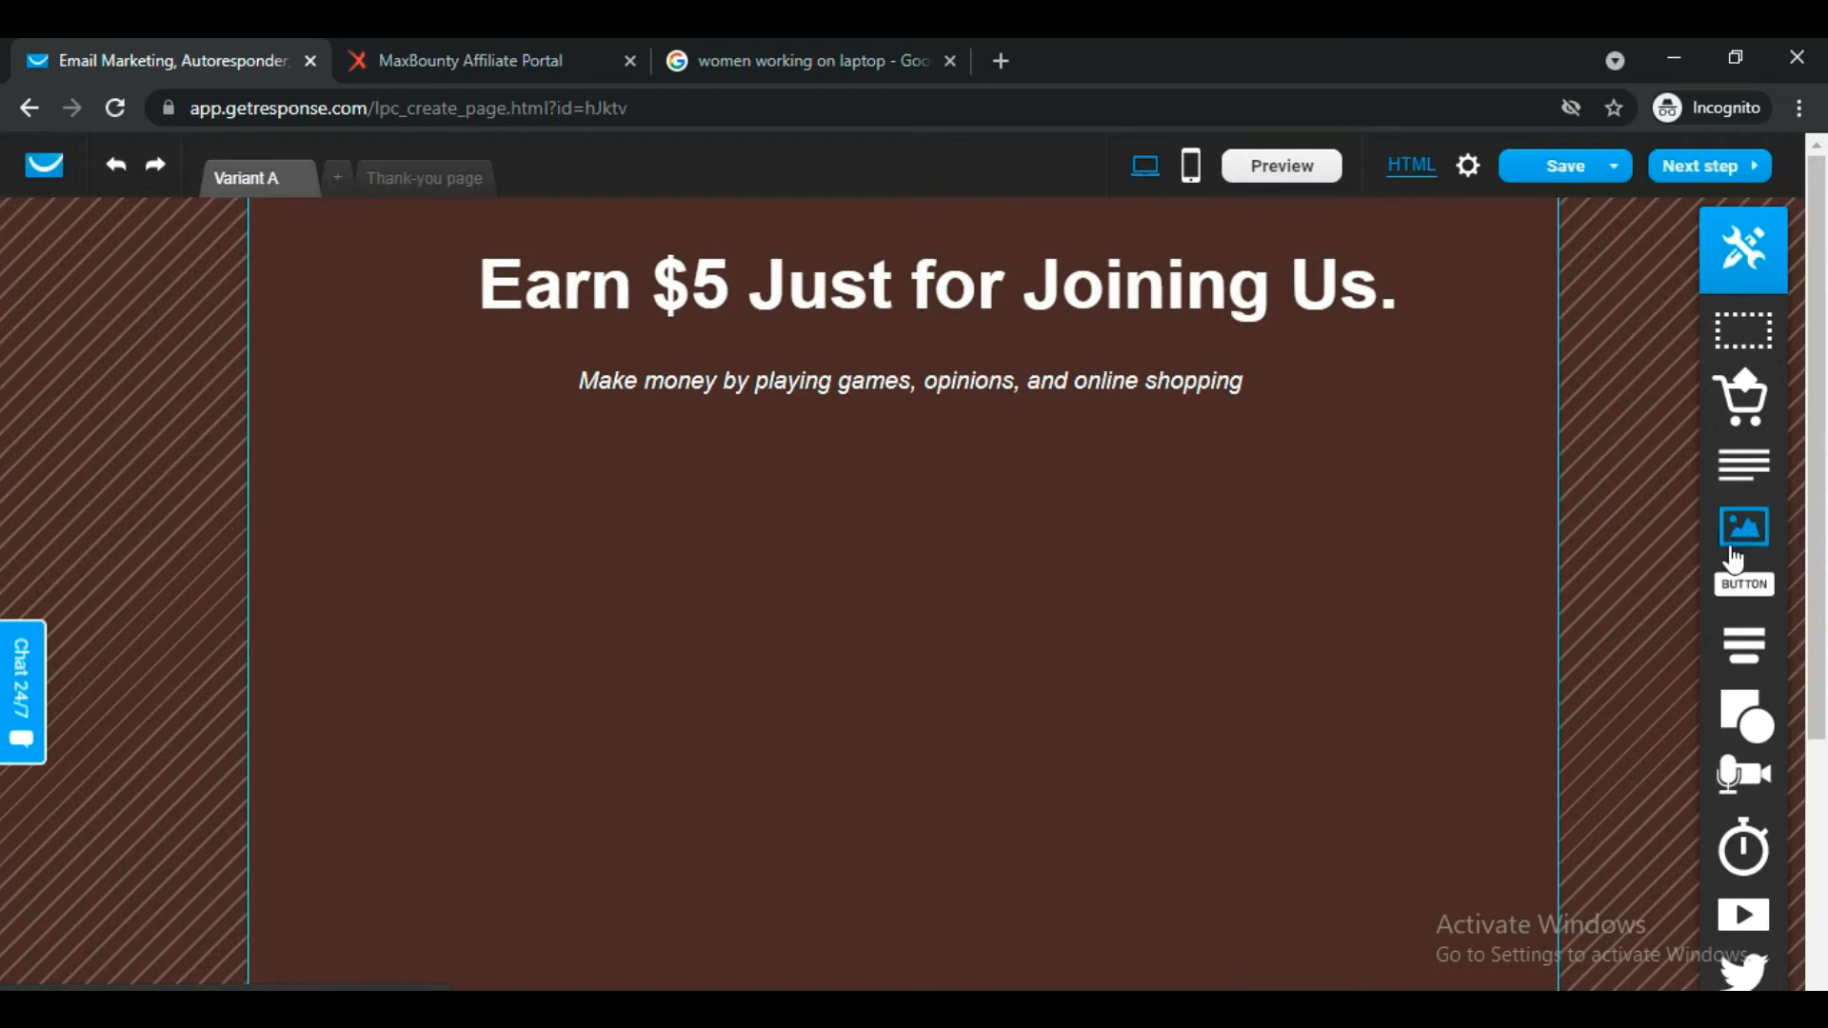
pyautogui.moveTo(1748, 545); pyautogui.dragTo(759, 638)
pyautogui.moveTo(963, 788); pyautogui.dragTo(1340, 853)
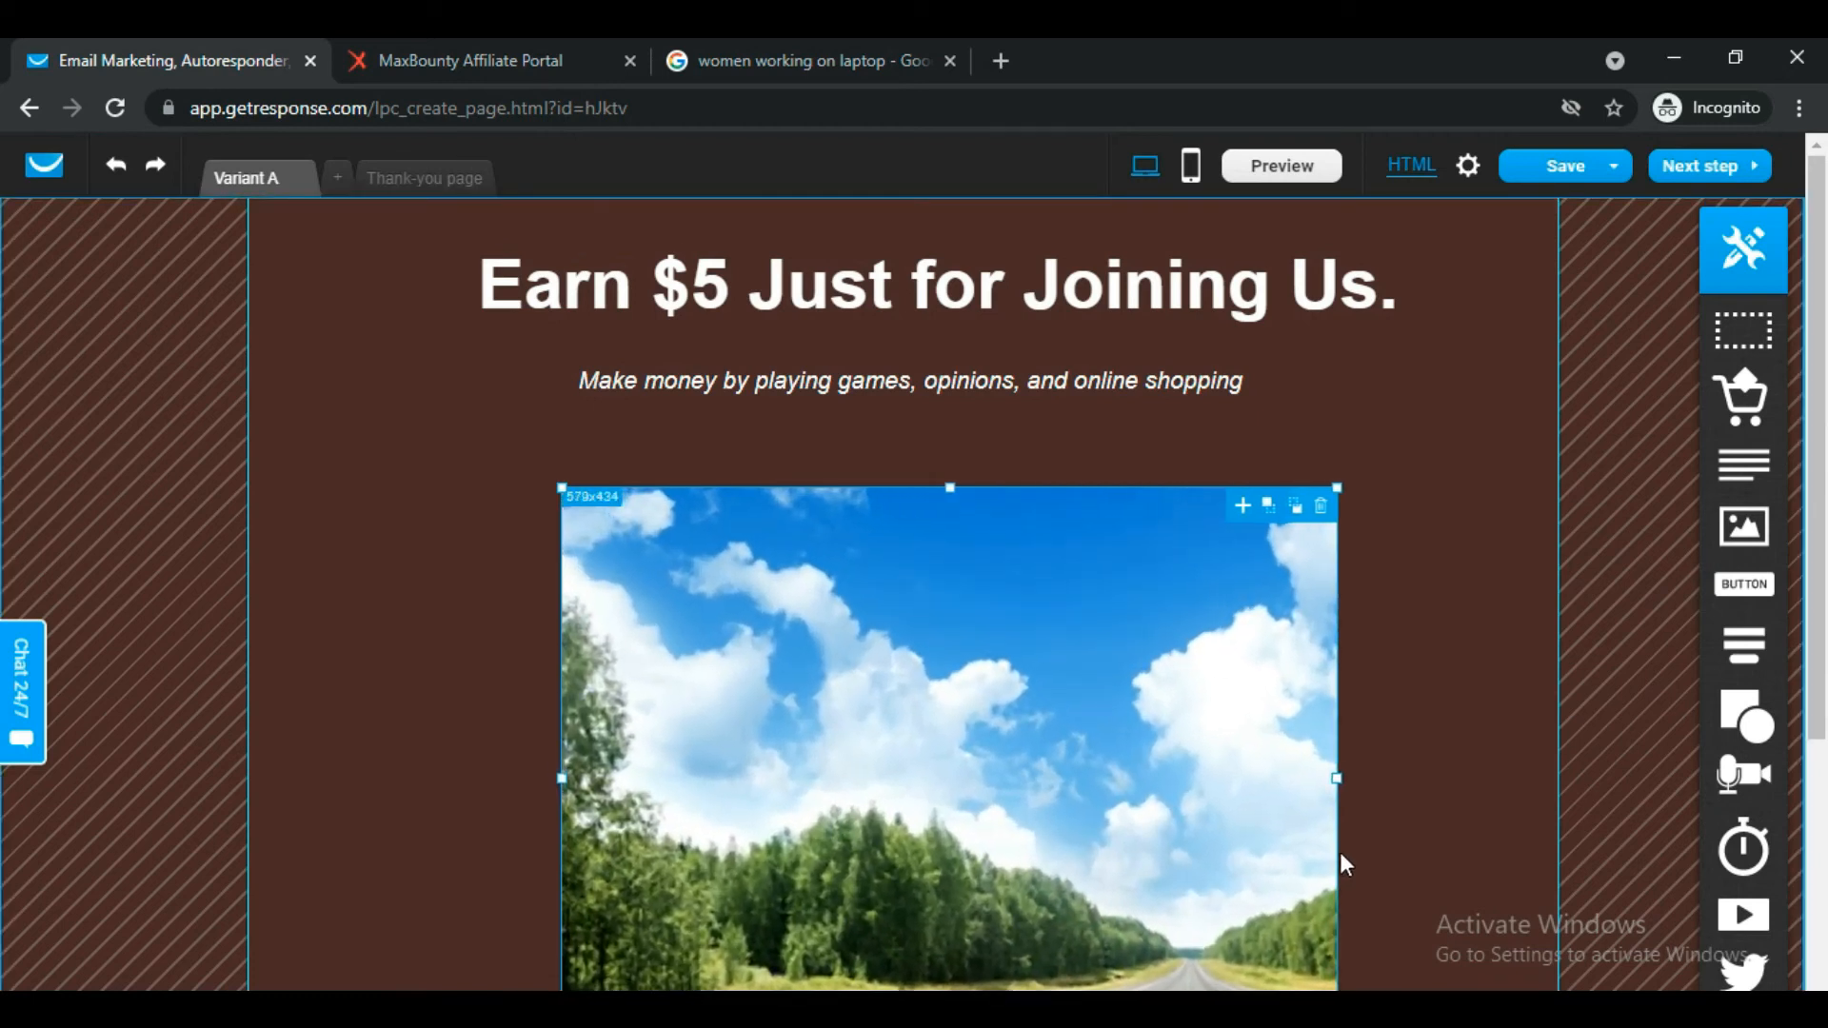
# Widen the placeholder image block on both sides and shift it slightly lower beneath the tagline.
pyautogui.moveTo(1340, 777); pyautogui.dragTo(1438, 781)
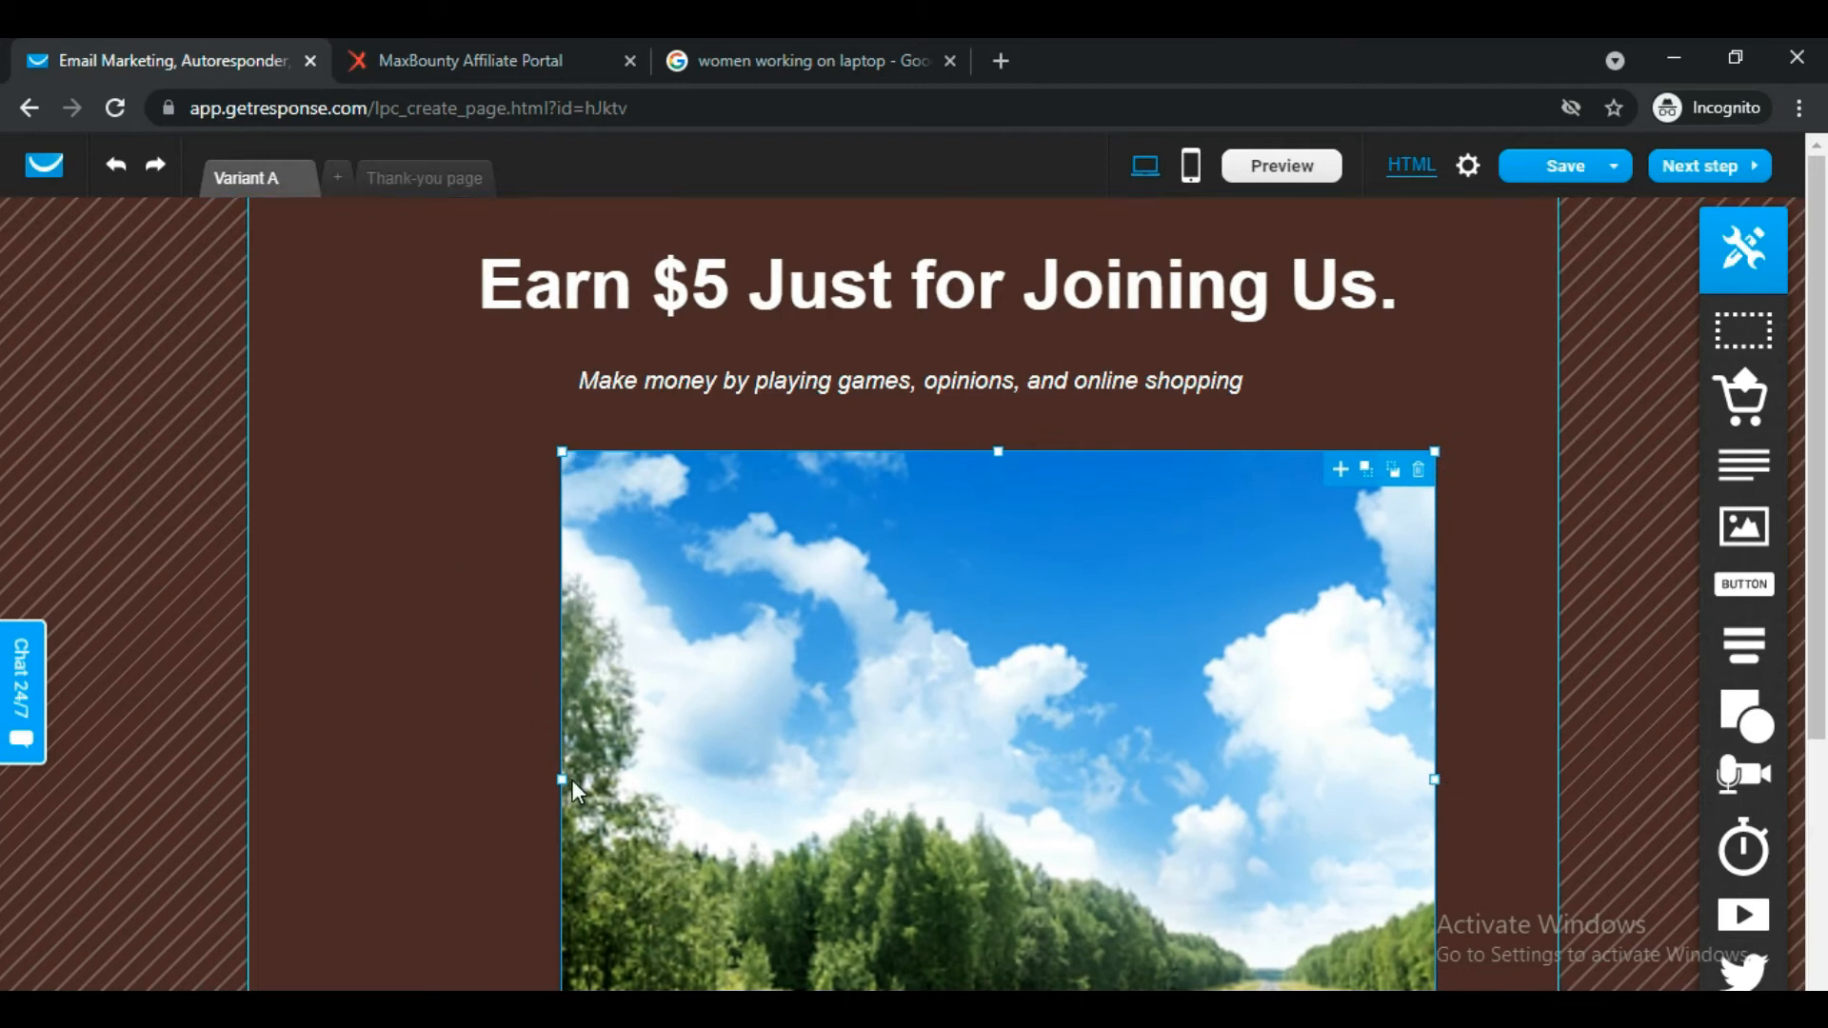
pyautogui.moveTo(566, 780); pyautogui.dragTo(483, 780)
pyautogui.click(1476, 559)
pyautogui.moveTo(1210, 595); pyautogui.dragTo(1213, 644)
pyautogui.scroll(-4, 1428, 572)
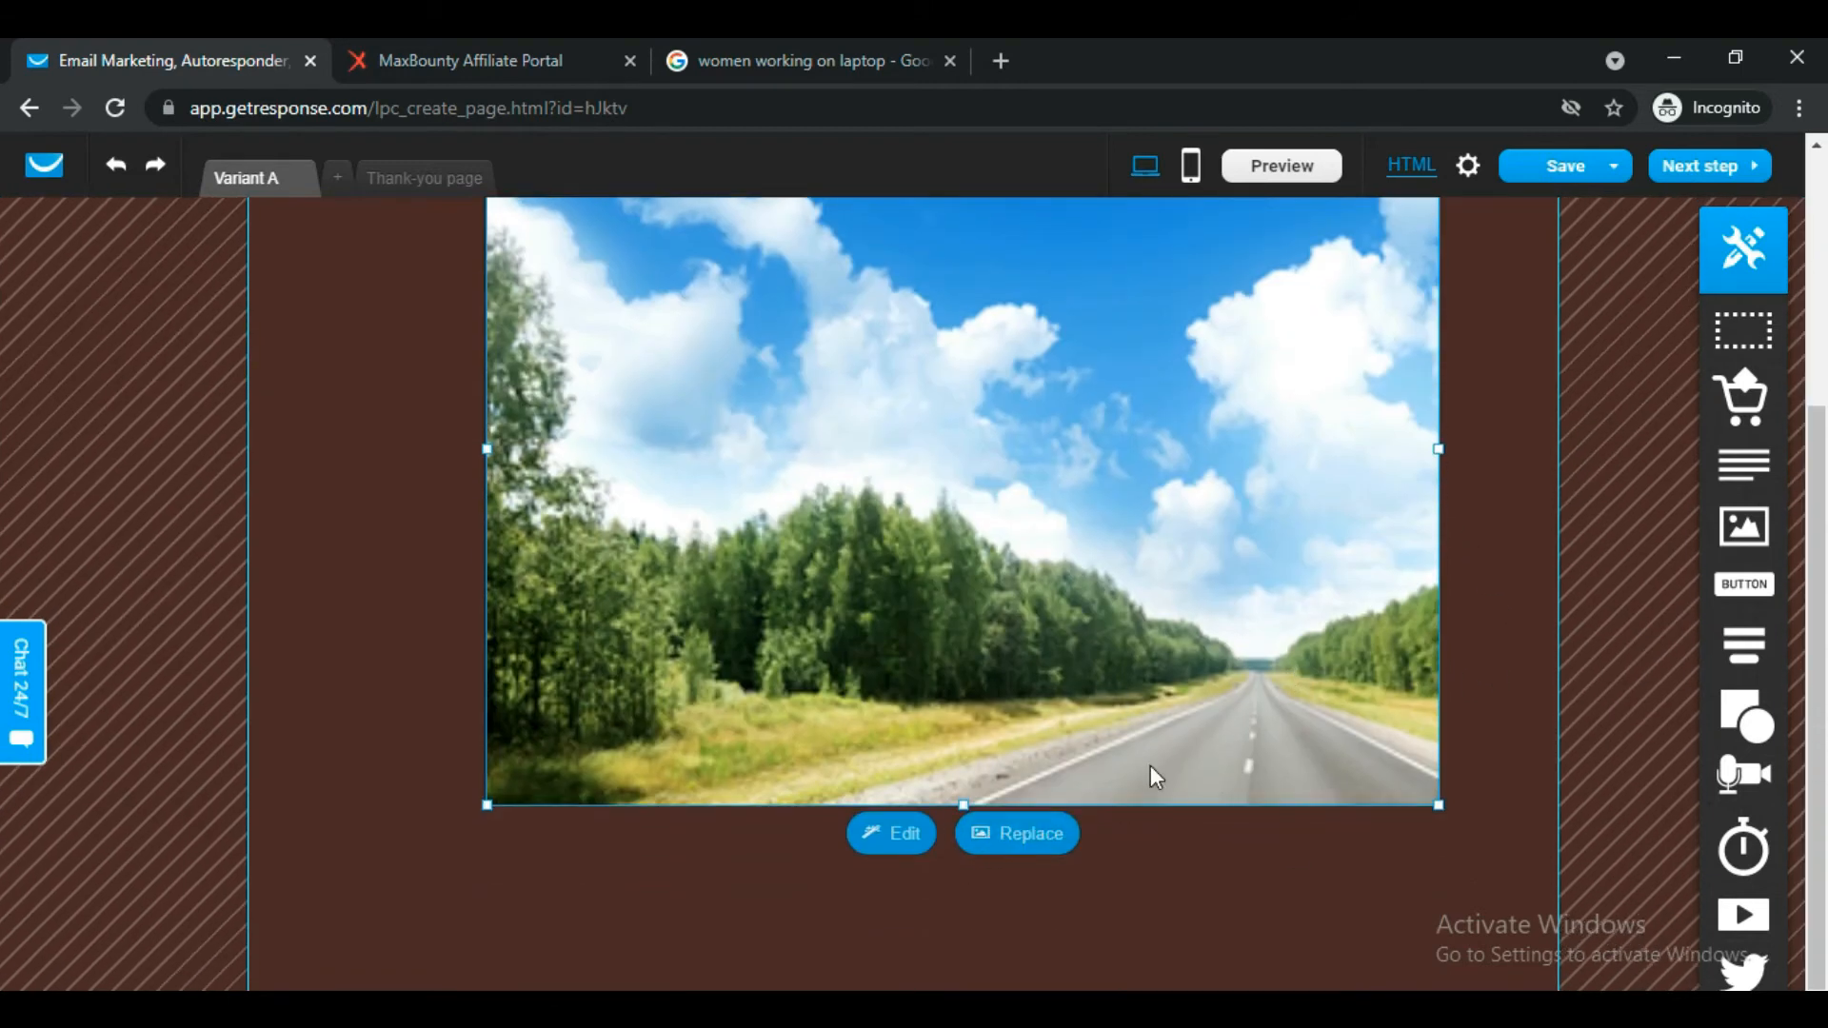
# Replace the placeholder image with the saved bigstock-Business-Woman-Working-From-Ho photo, uploading it from the computer to the Main folder.
pyautogui.click(1036, 838)
pyautogui.click(836, 48)
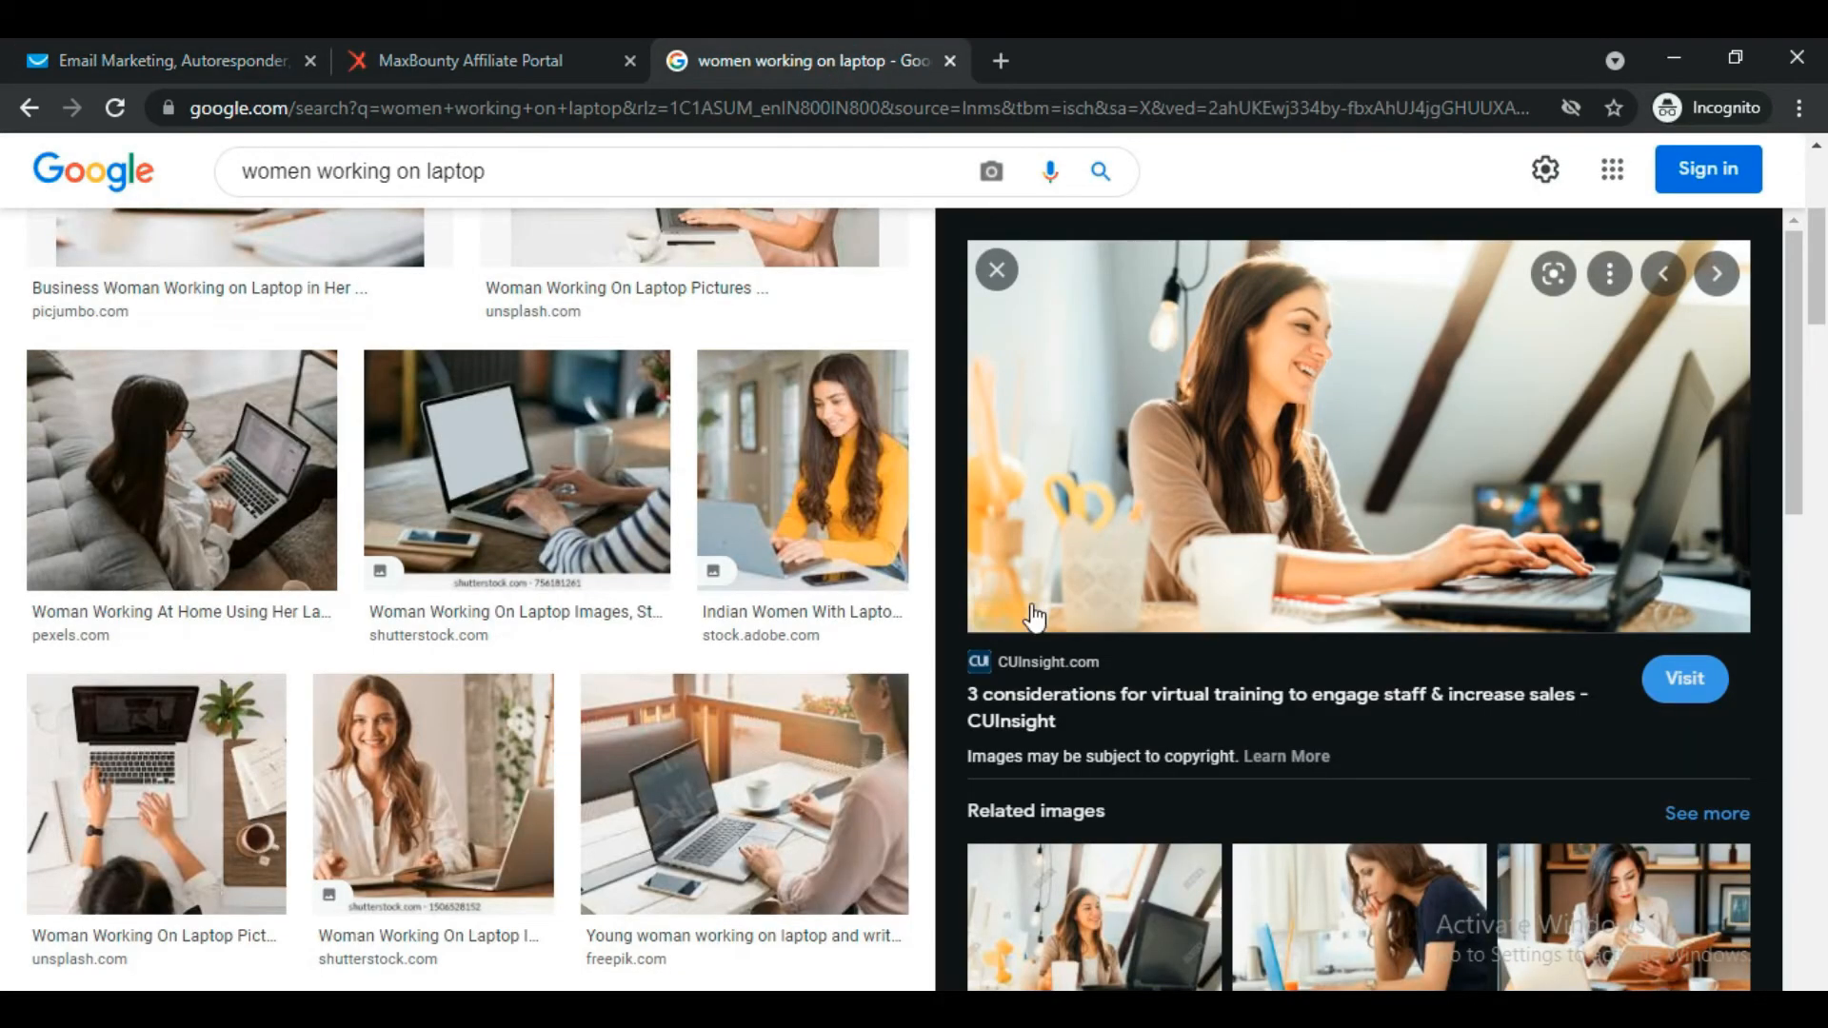
pyautogui.click(90, 60)
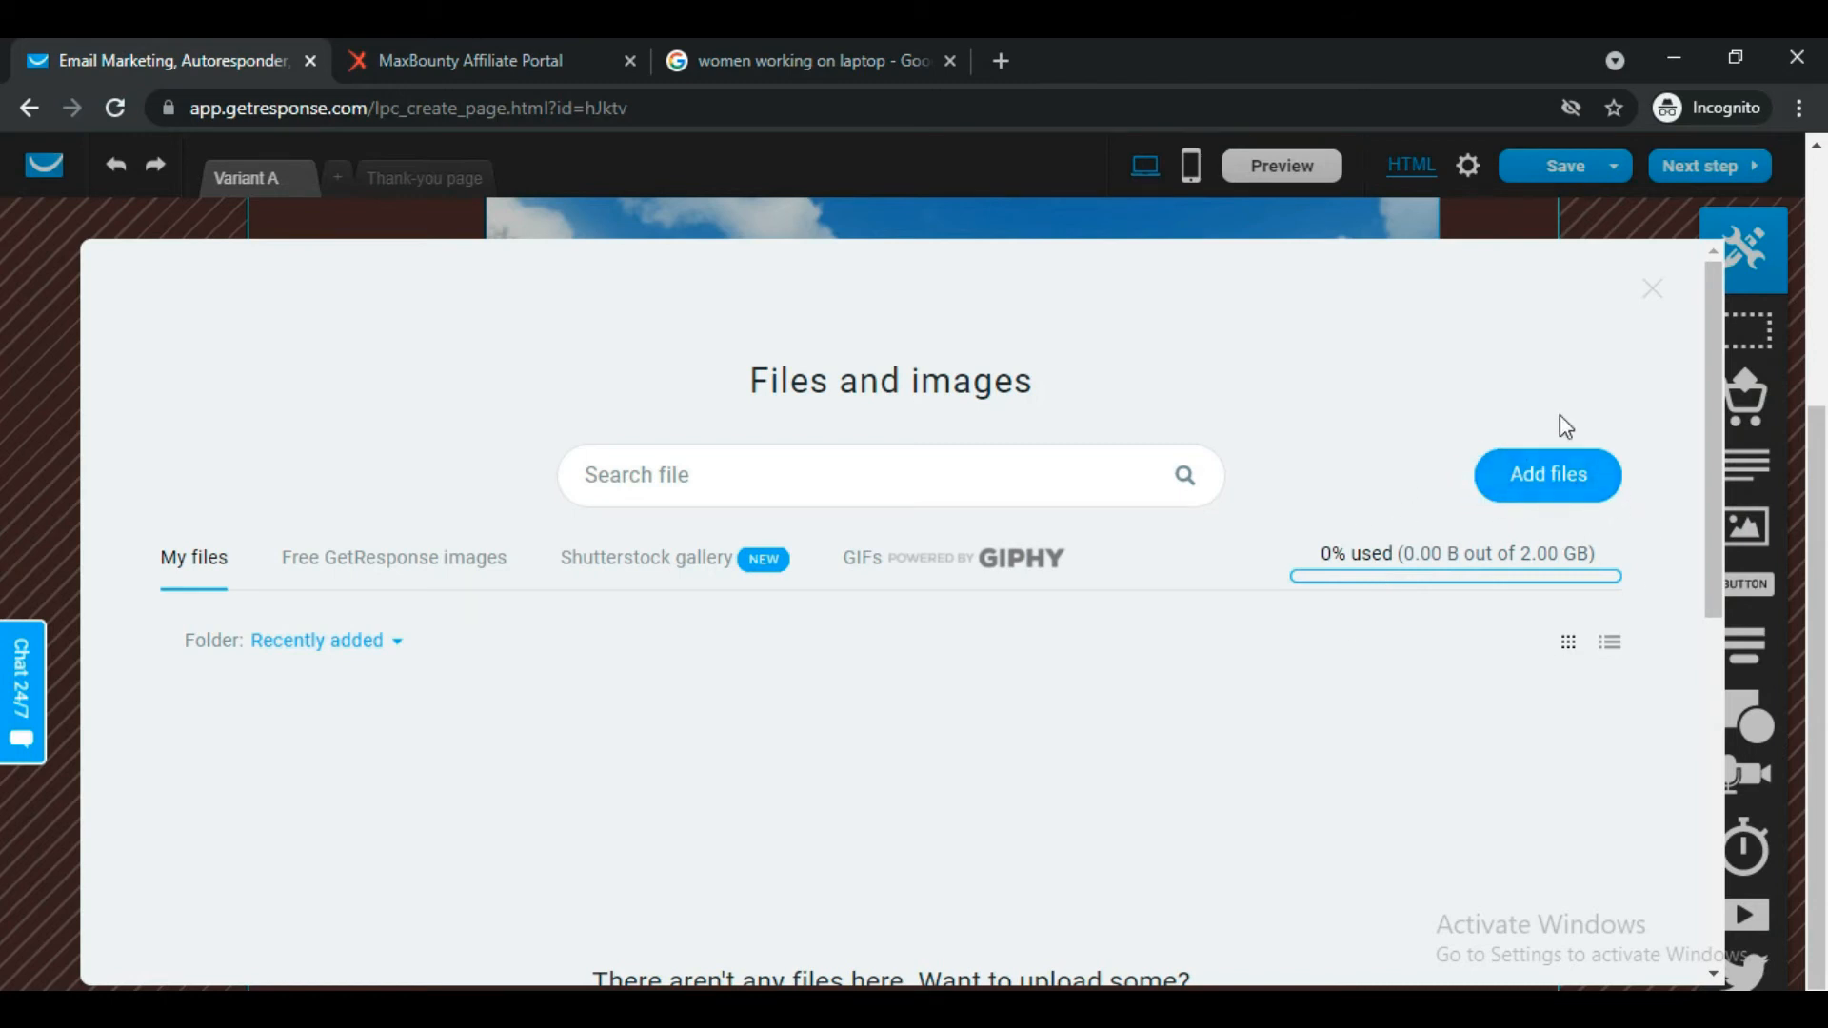
pyautogui.click(1571, 489)
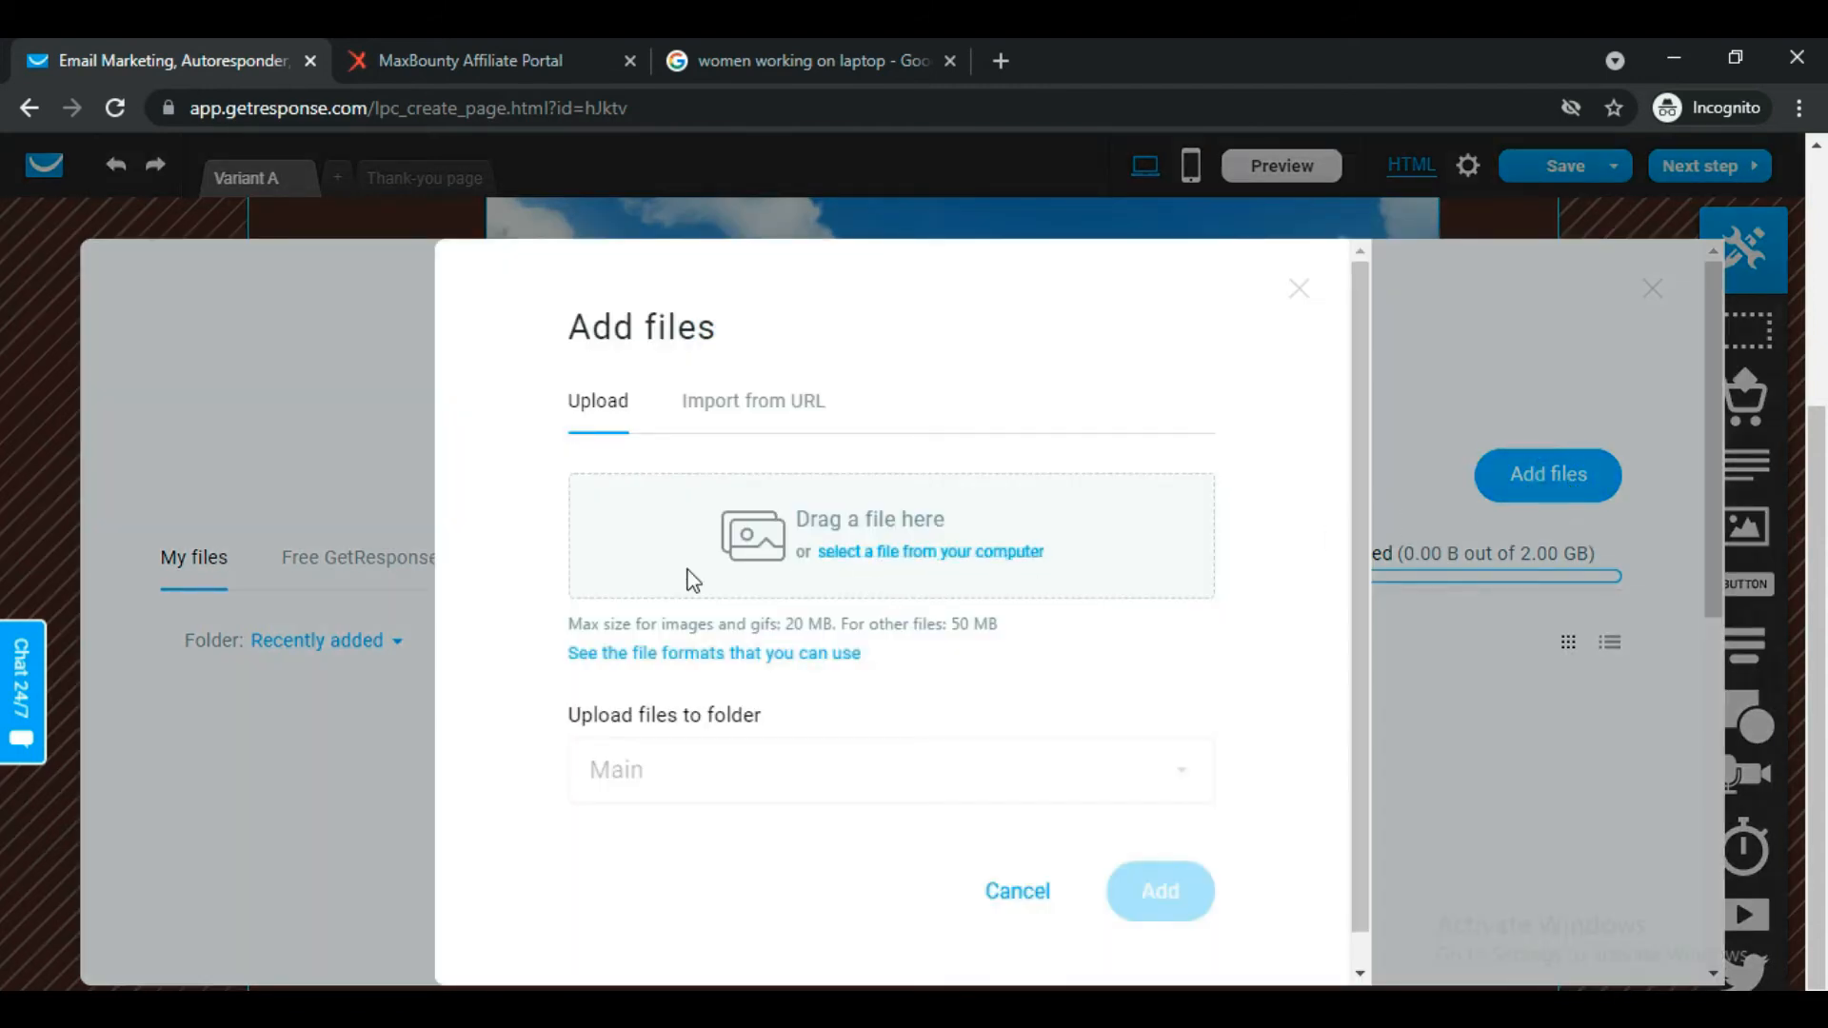
pyautogui.click(970, 557)
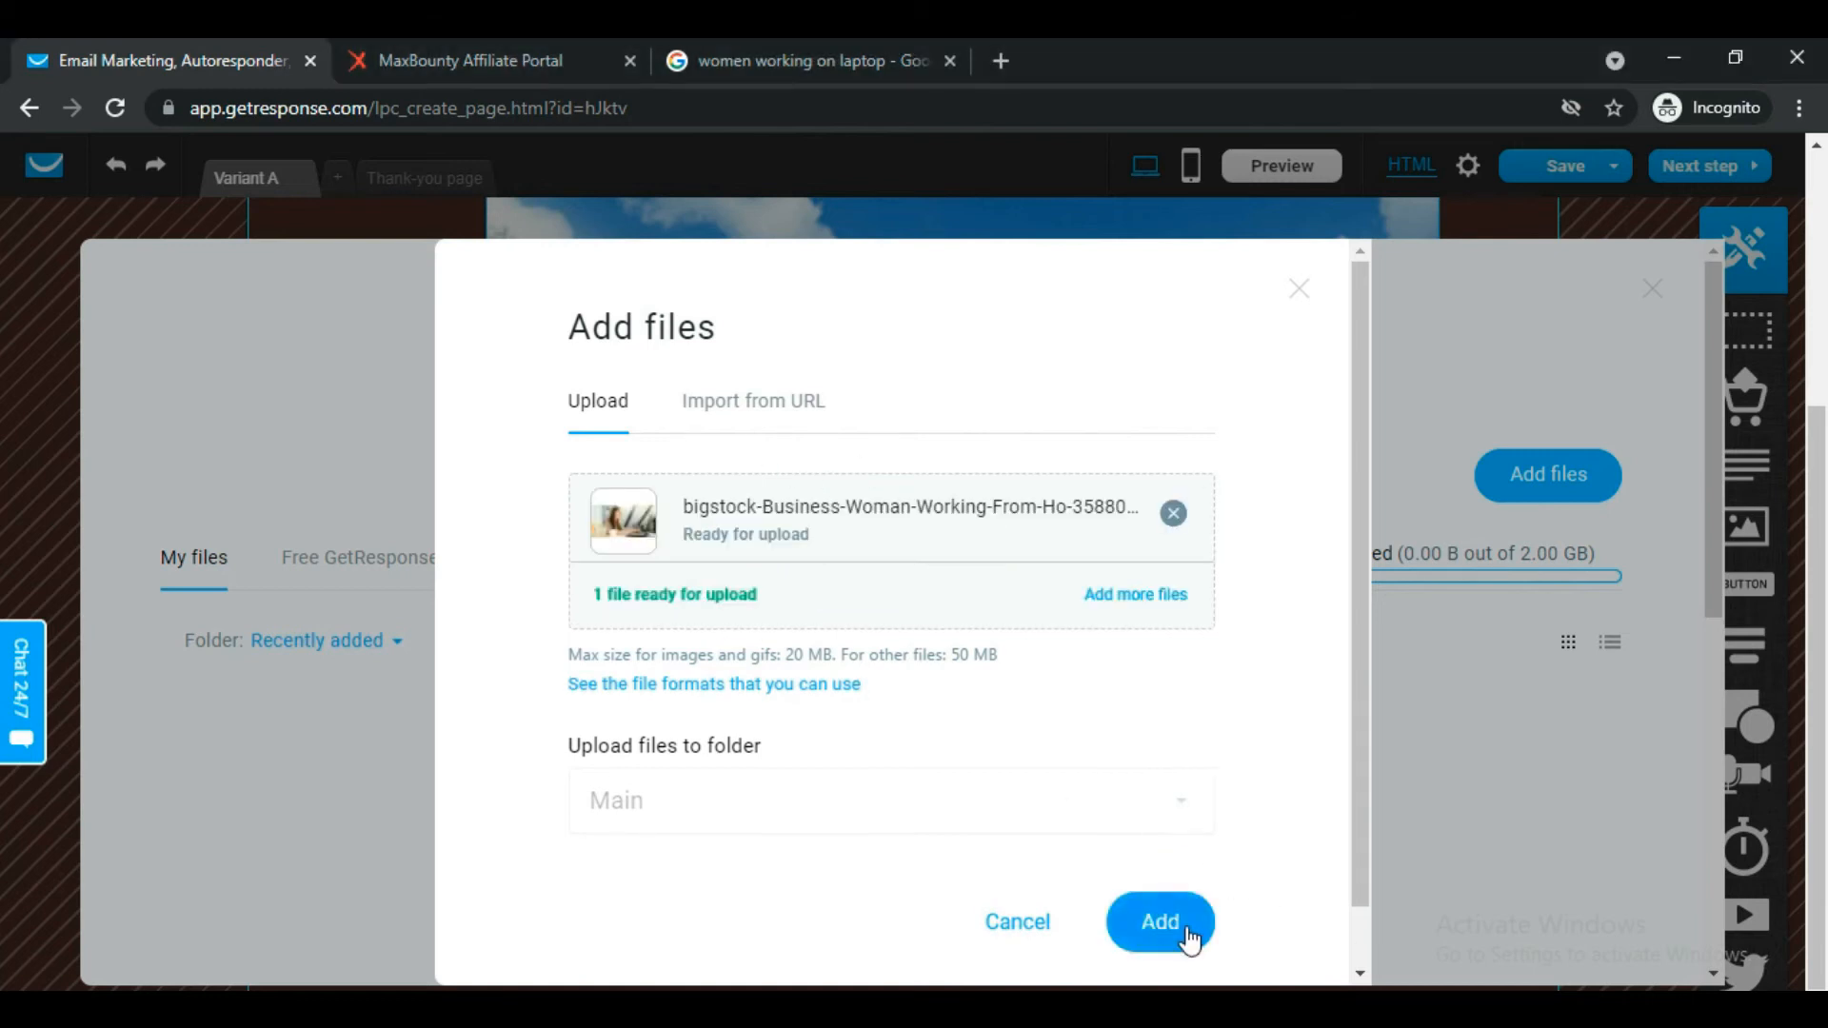
pyautogui.click(1199, 938)
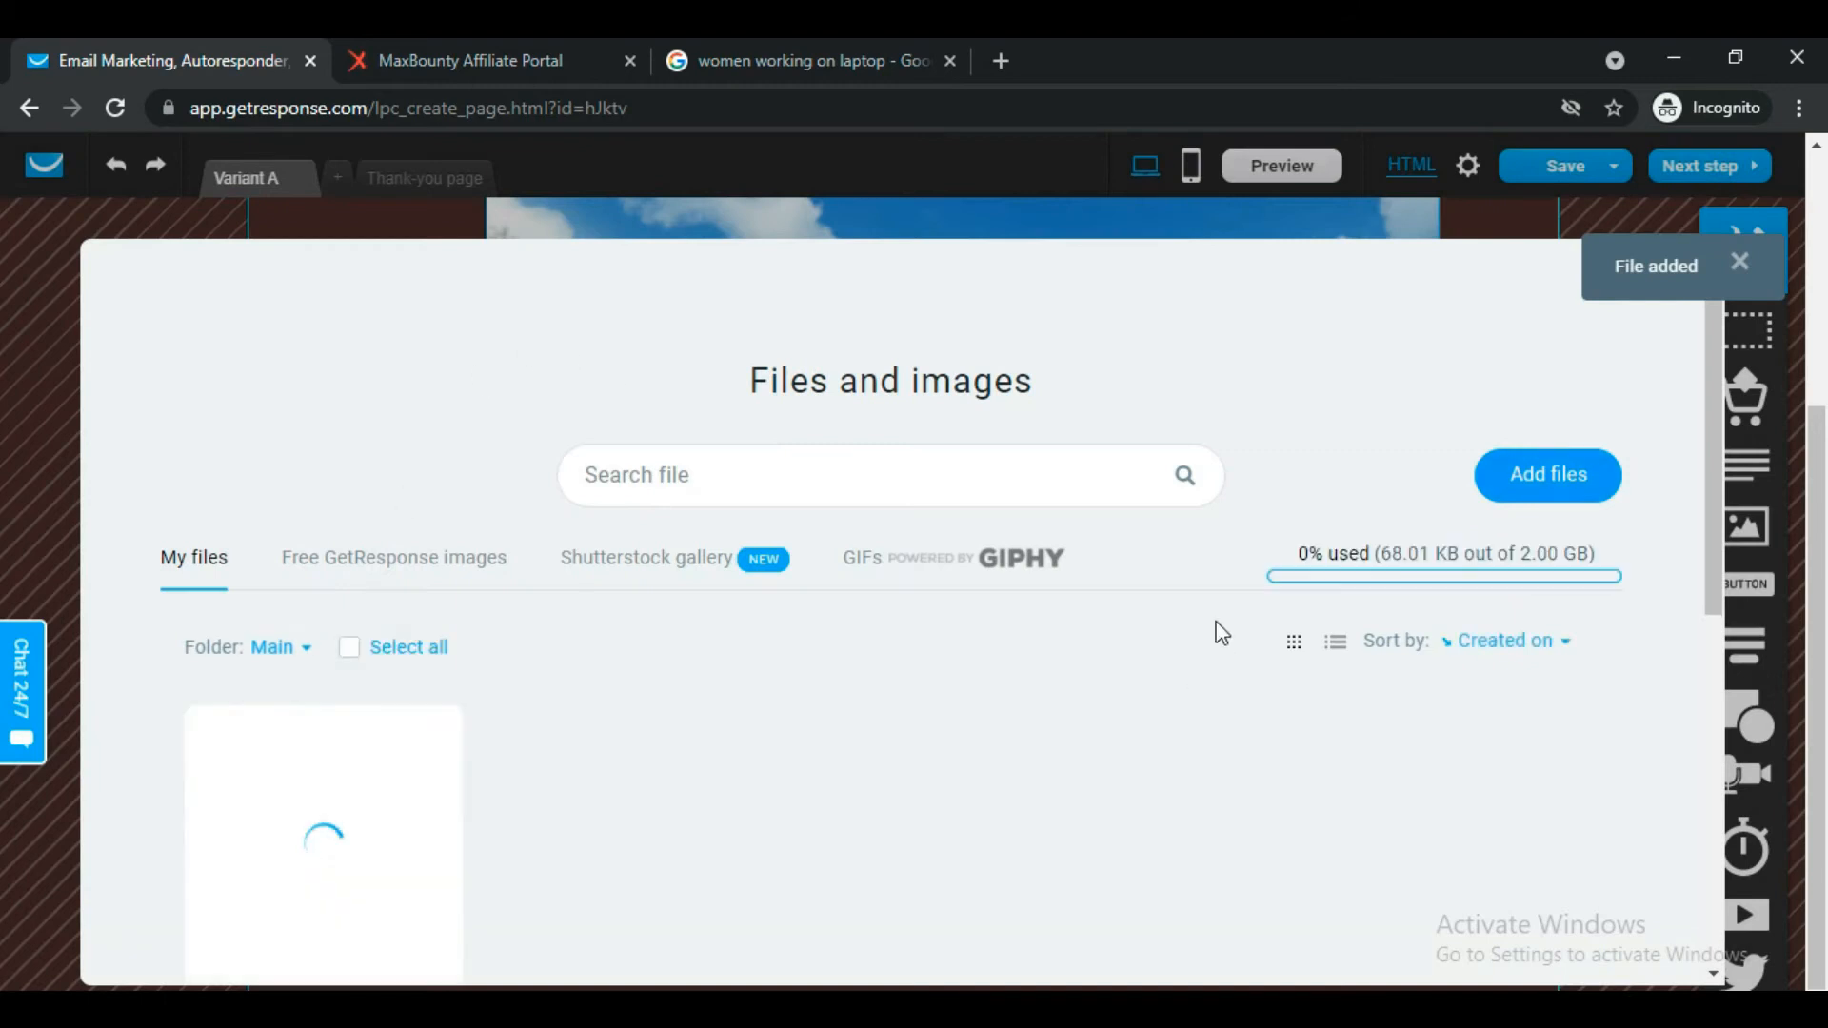
pyautogui.moveTo(351, 750)
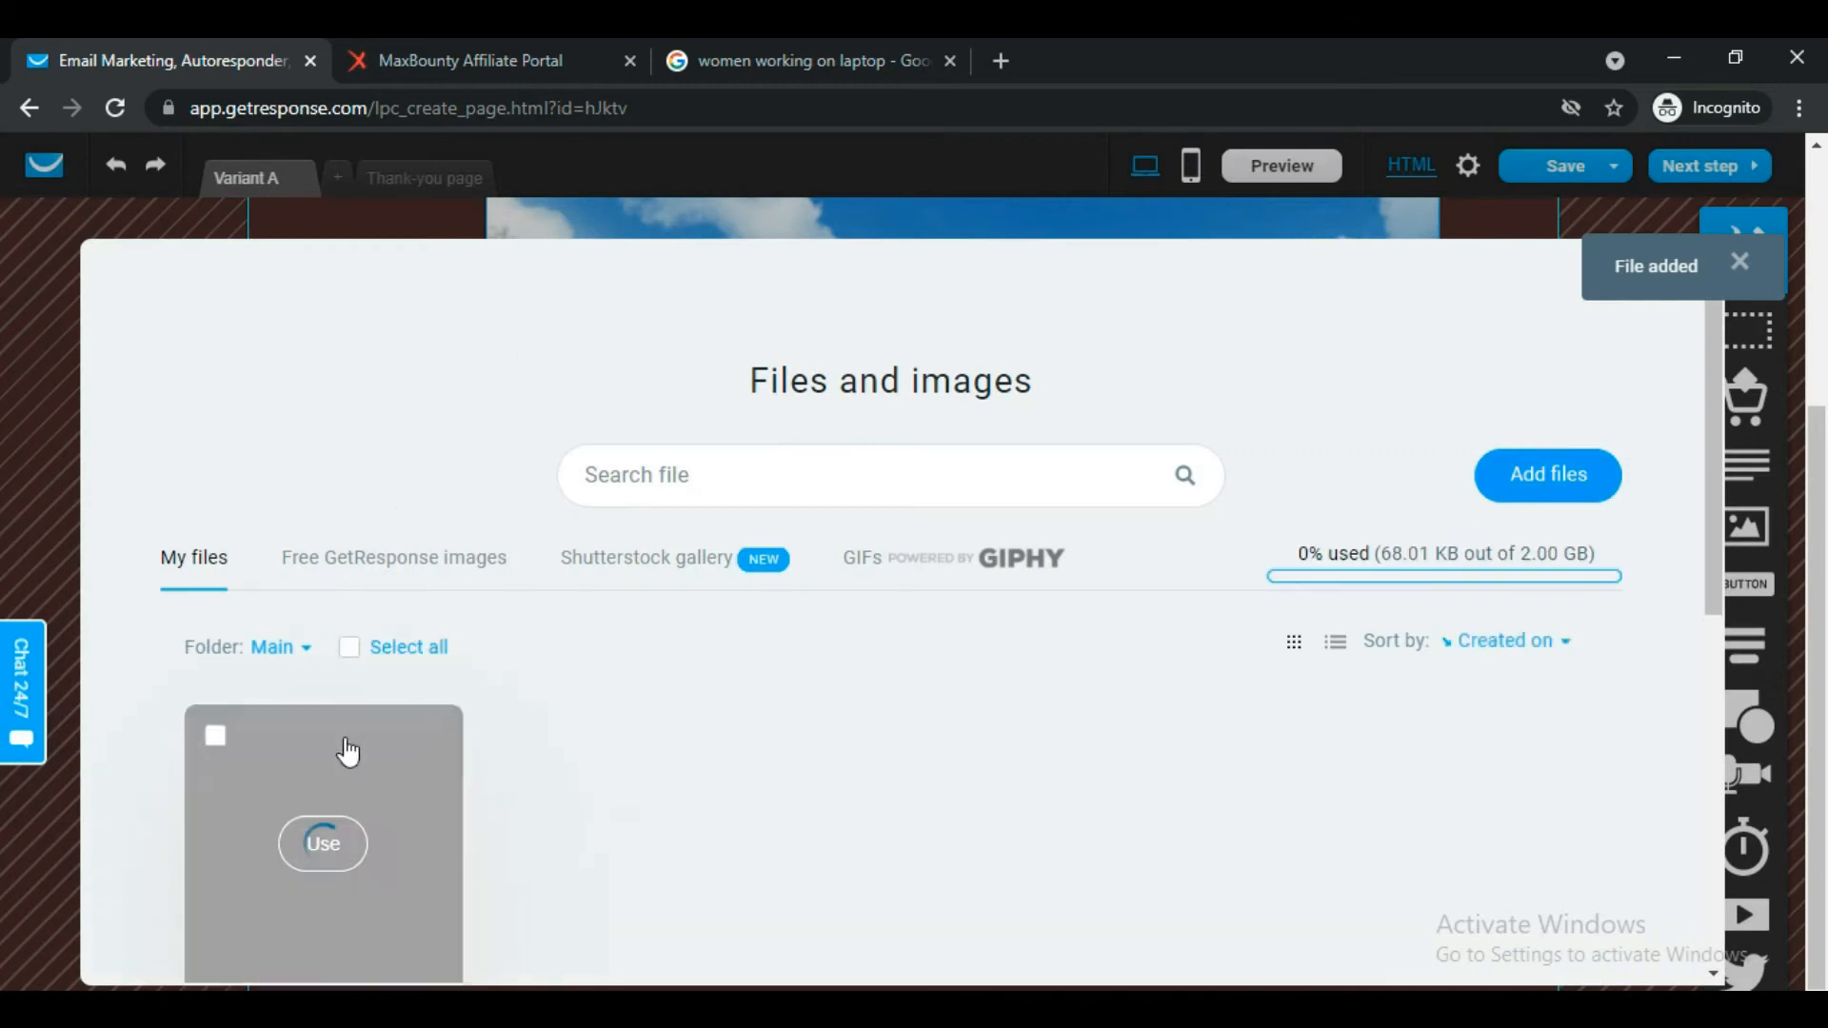
pyautogui.click(216, 737)
pyautogui.scroll(-2, 353, 757)
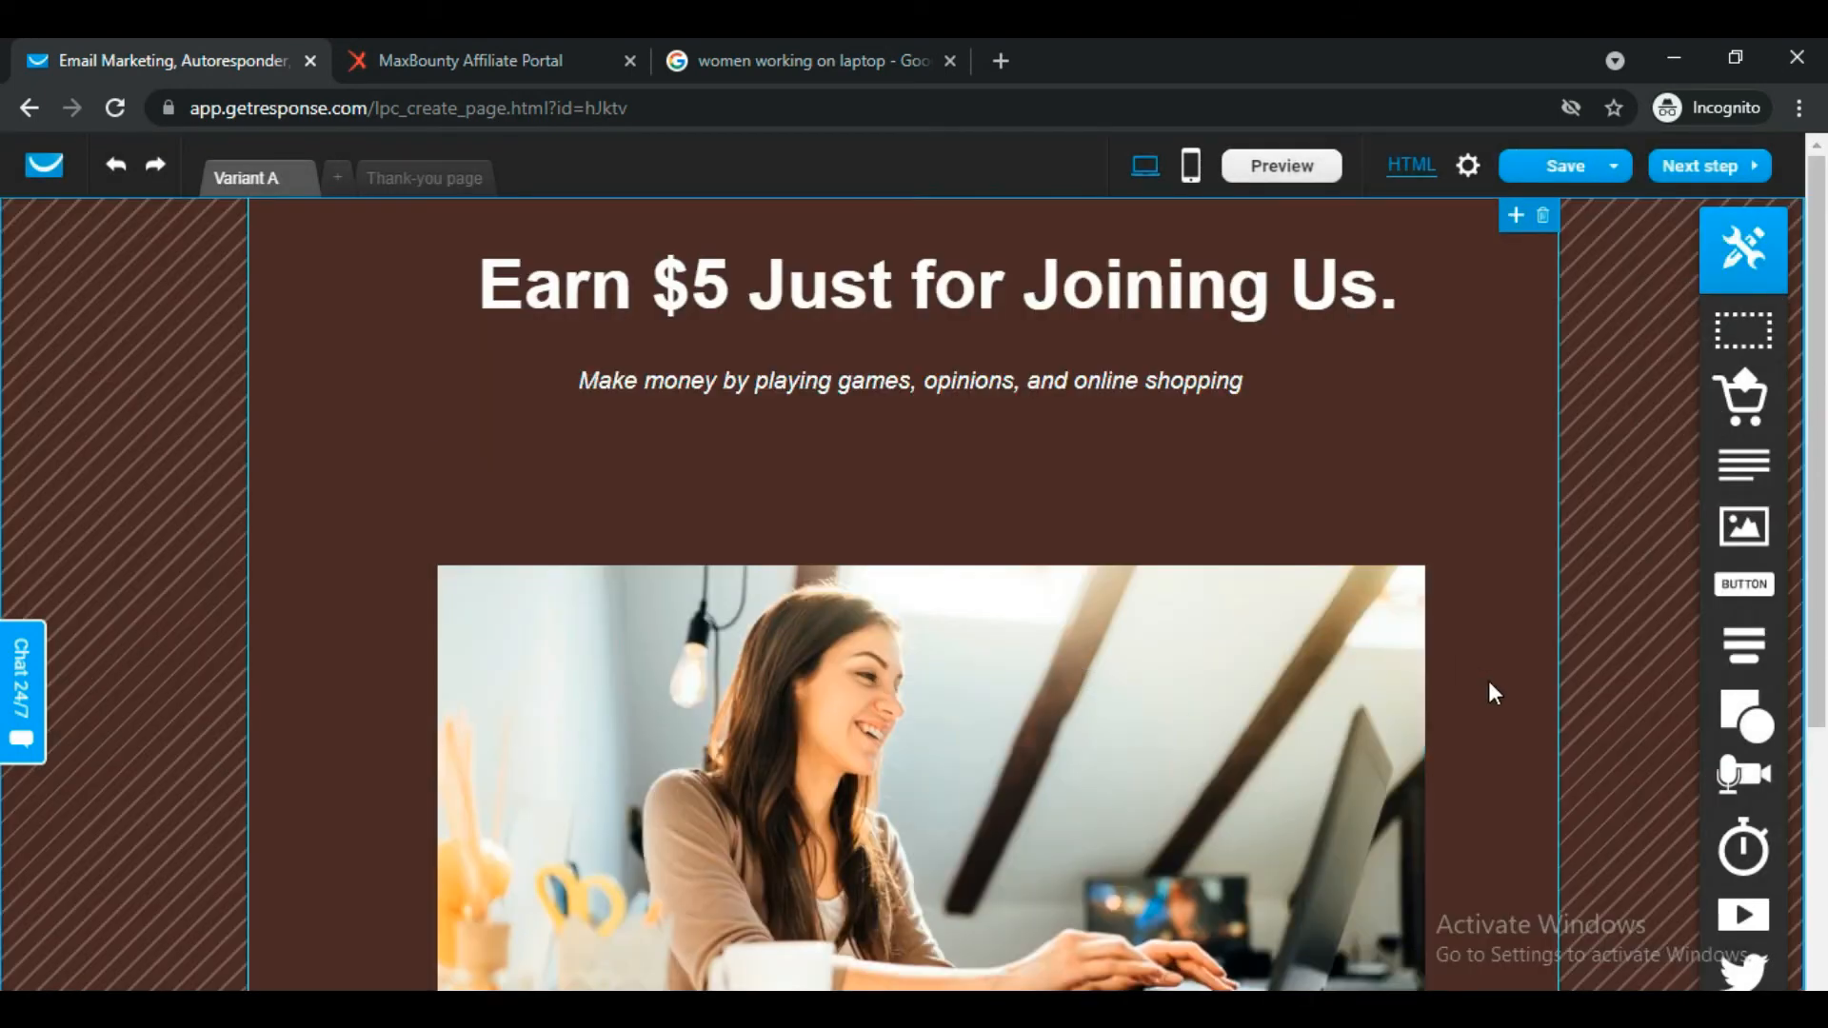
# Enlarge the woman-on-laptop photo to nearly the full width of the content area and position it below the tagline.
pyautogui.click(825, 52)
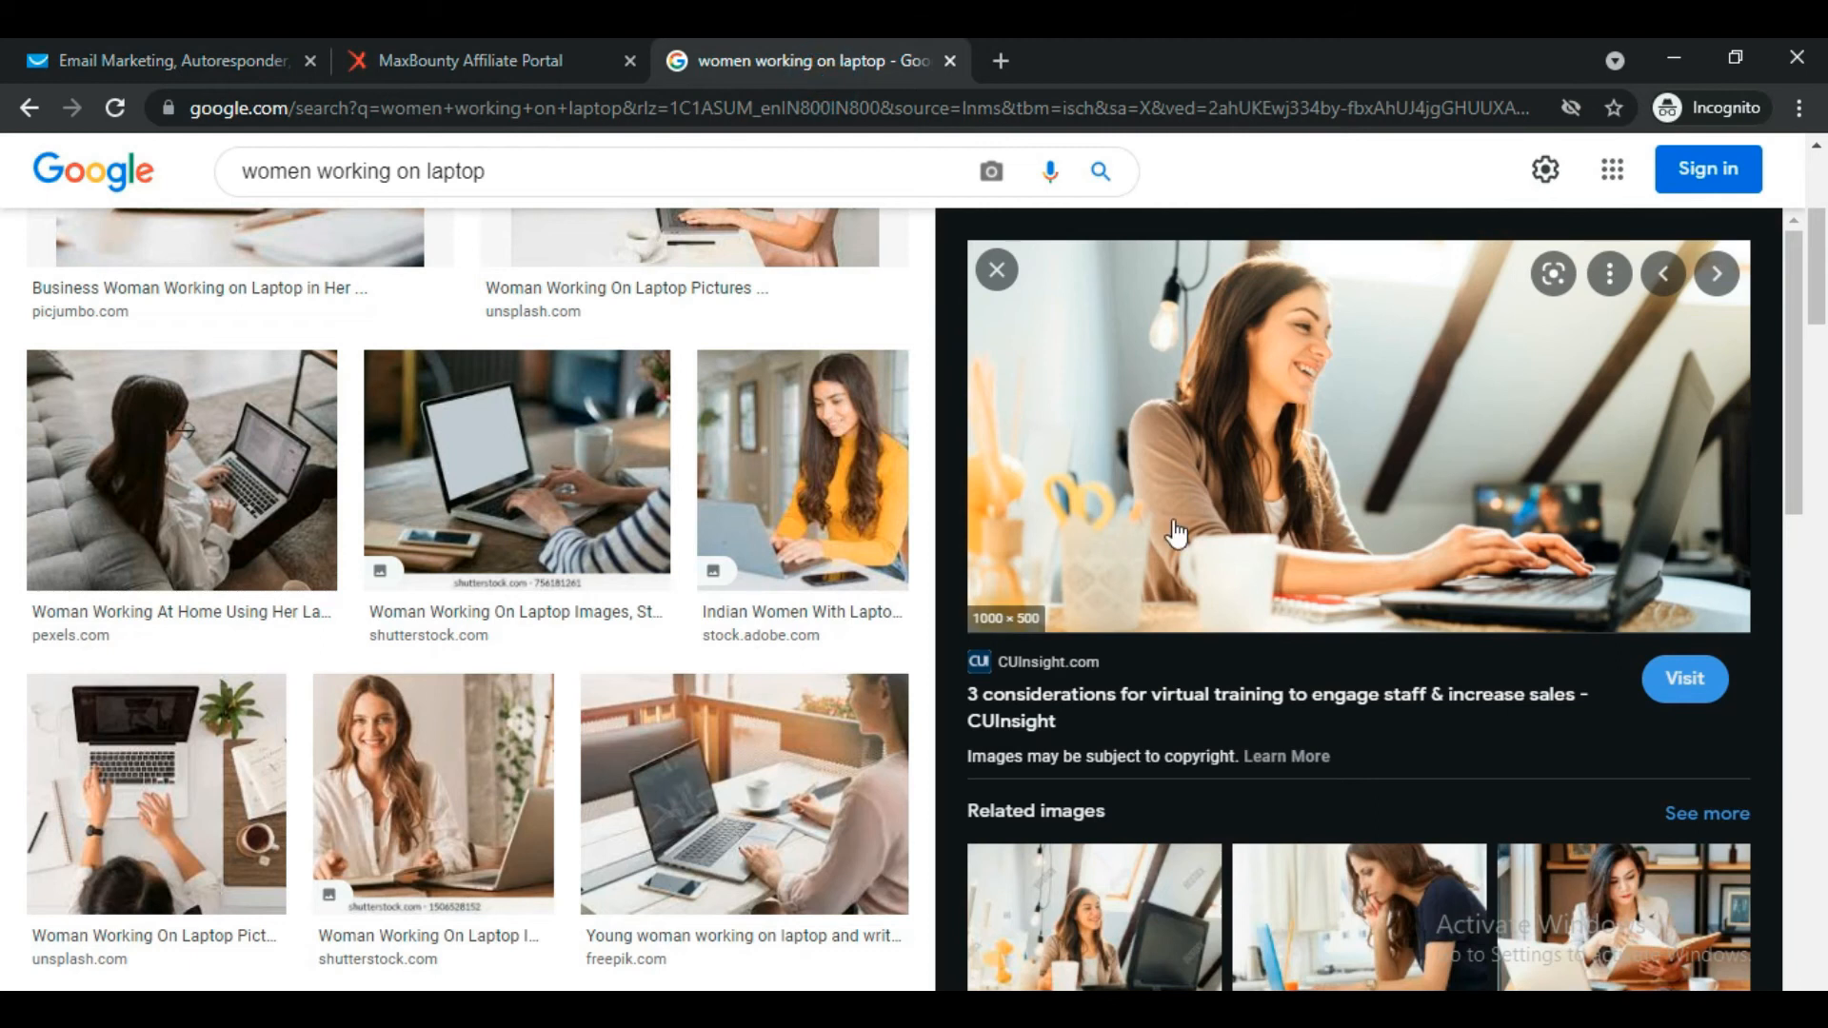
pyautogui.click(167, 61)
pyautogui.moveTo(1054, 641); pyautogui.dragTo(1089, 685)
pyautogui.scroll(-3, 1483, 691)
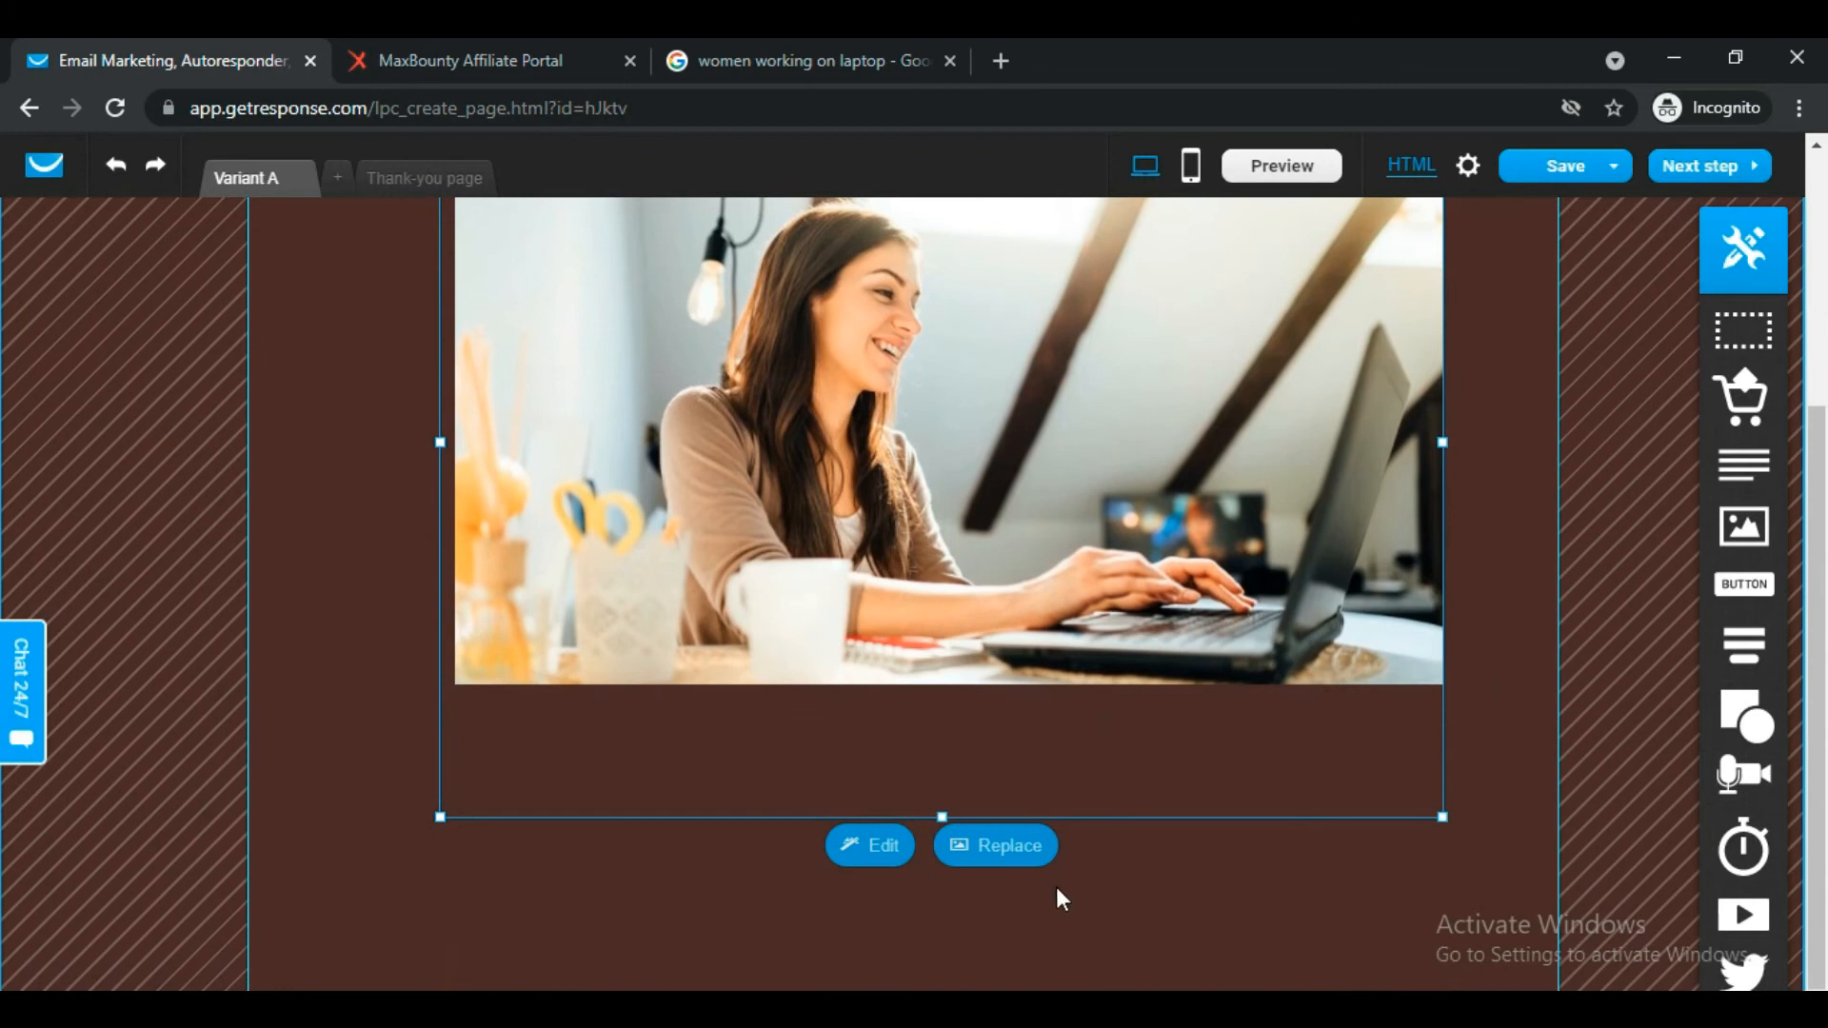
pyautogui.moveTo(1443, 817); pyautogui.dragTo(1543, 891)
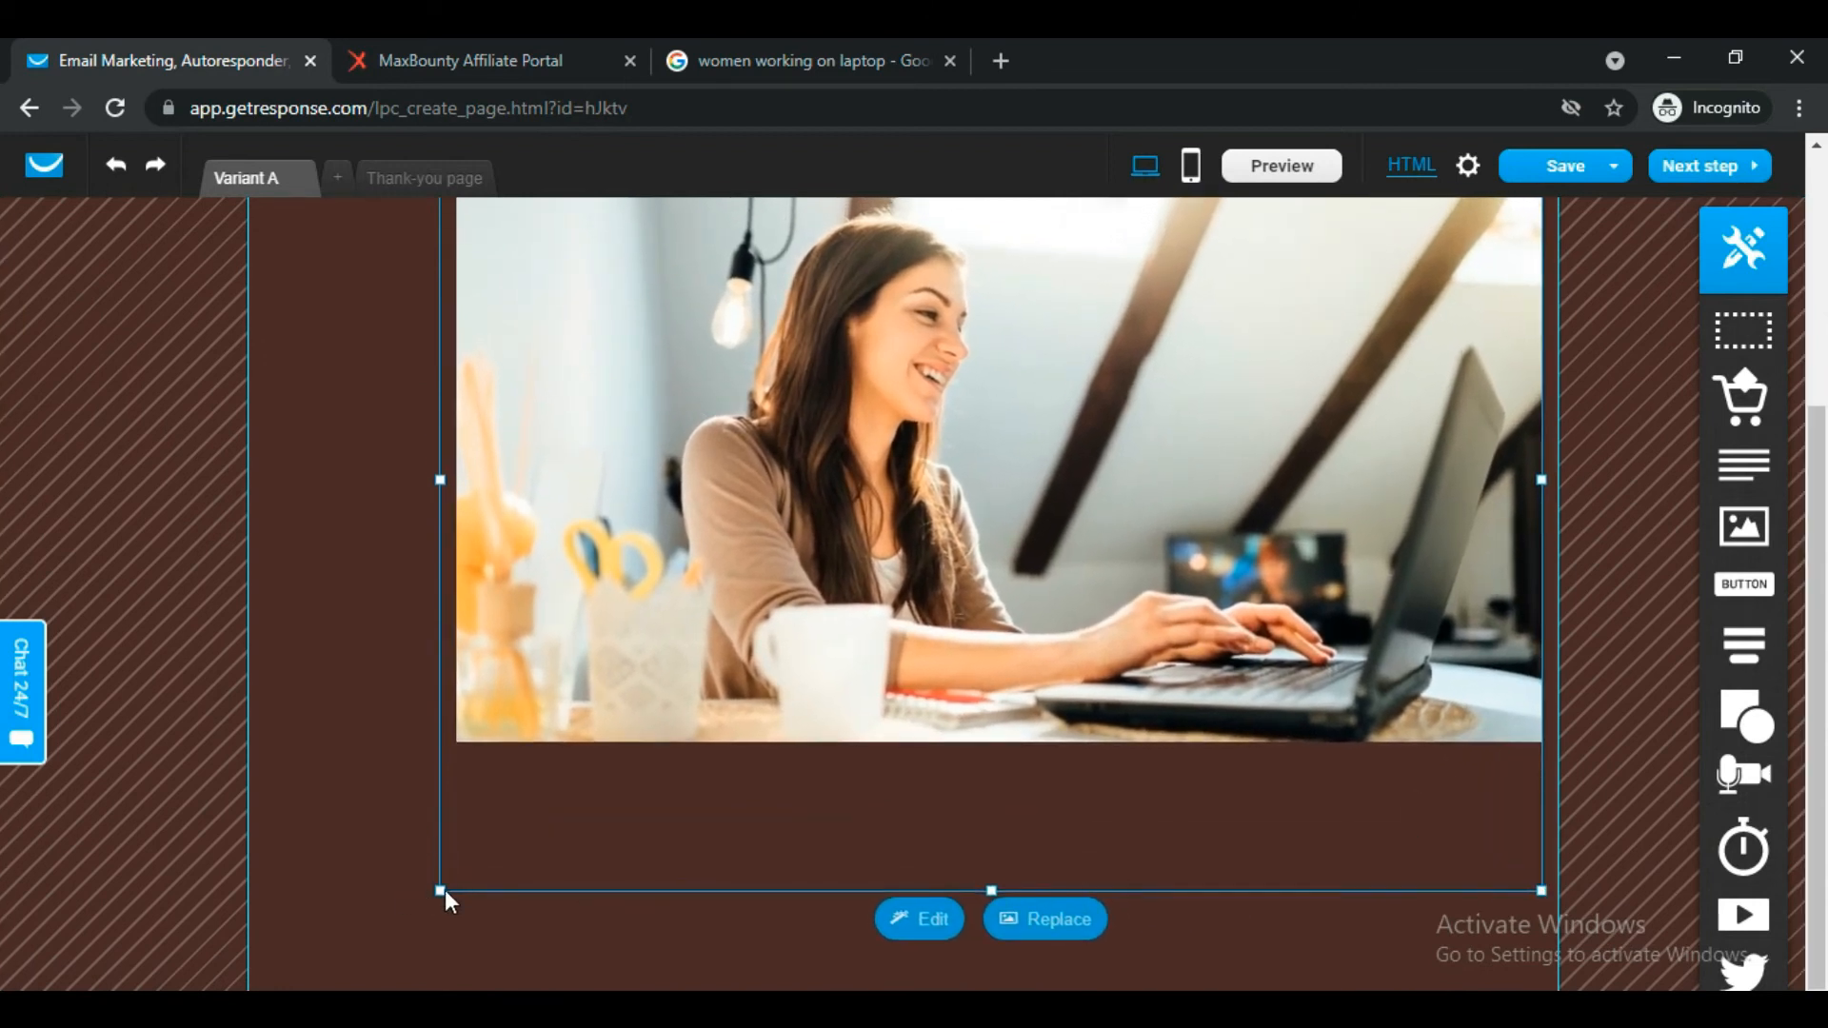
pyautogui.moveTo(436, 893); pyautogui.dragTo(334, 962)
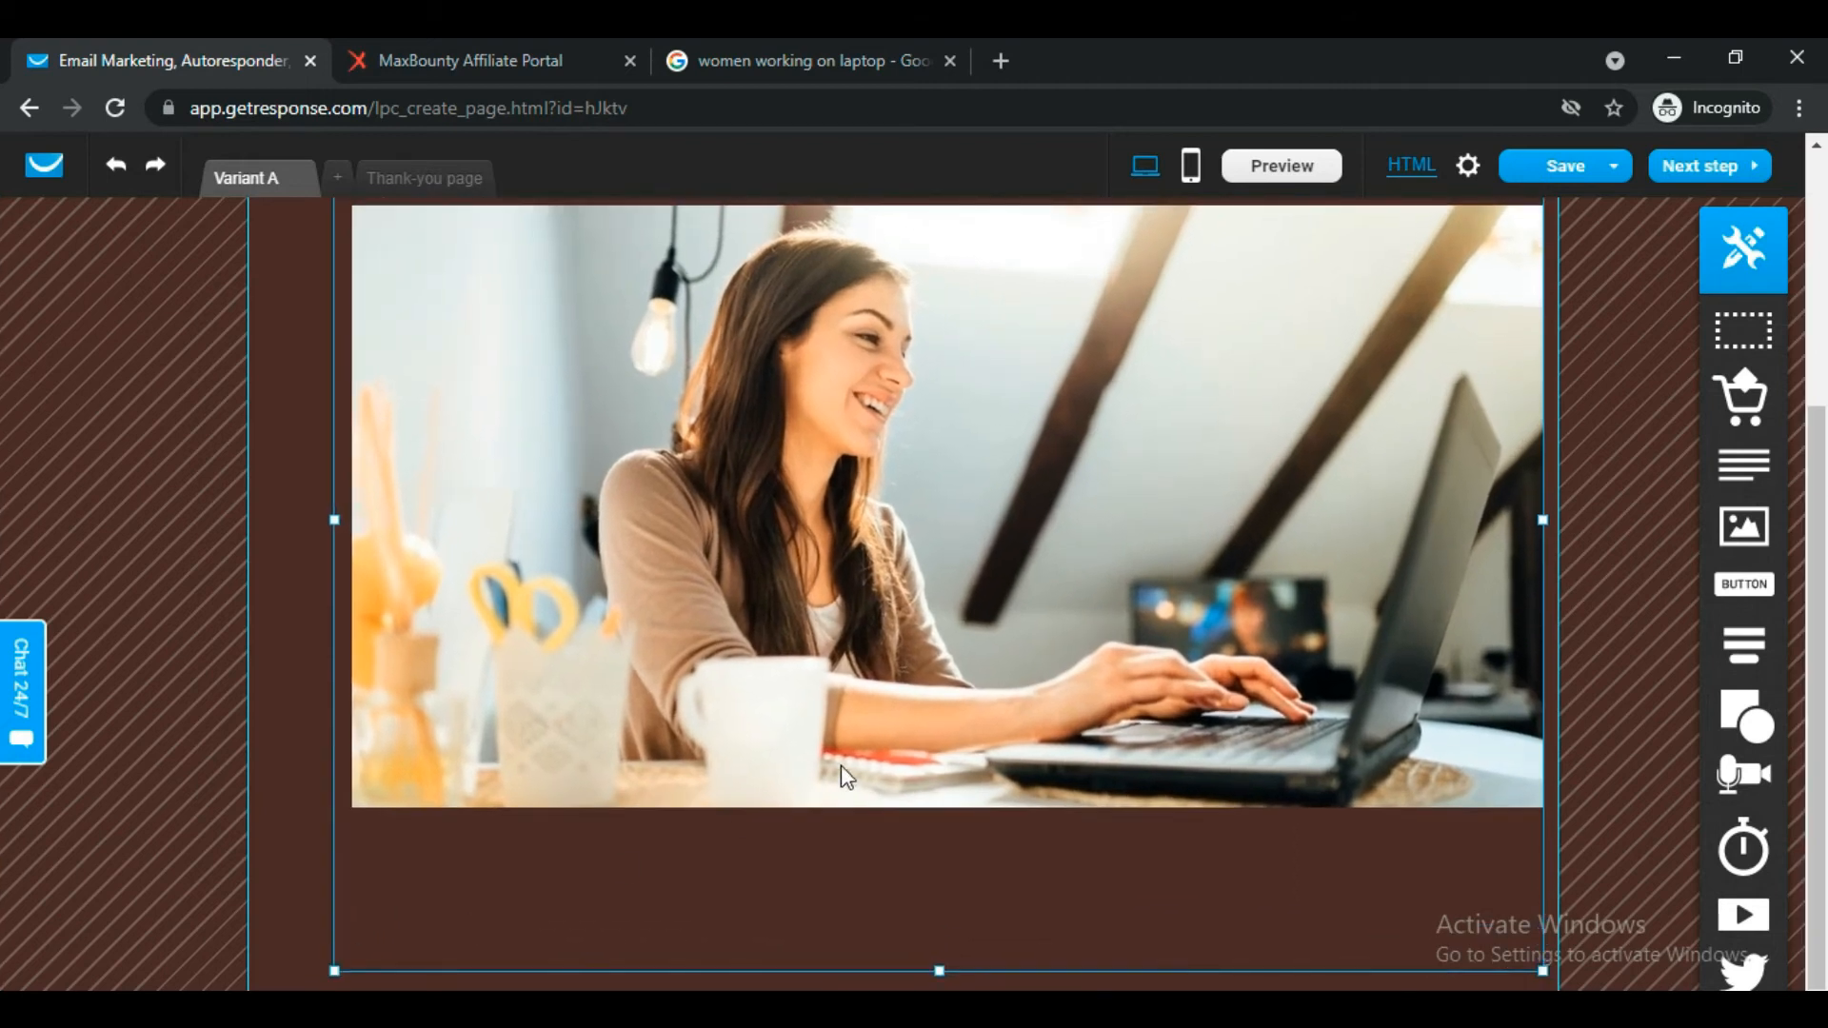
pyautogui.scroll(4, 1011, 741)
pyautogui.moveTo(1008, 729)
pyautogui.mouseDown()
pyautogui.moveTo(998, 747)
pyautogui.moveTo(992, 672)
pyautogui.moveTo(992, 699)
pyautogui.mouseUp()
pyautogui.click(1441, 338)
pyautogui.click(1455, 273)
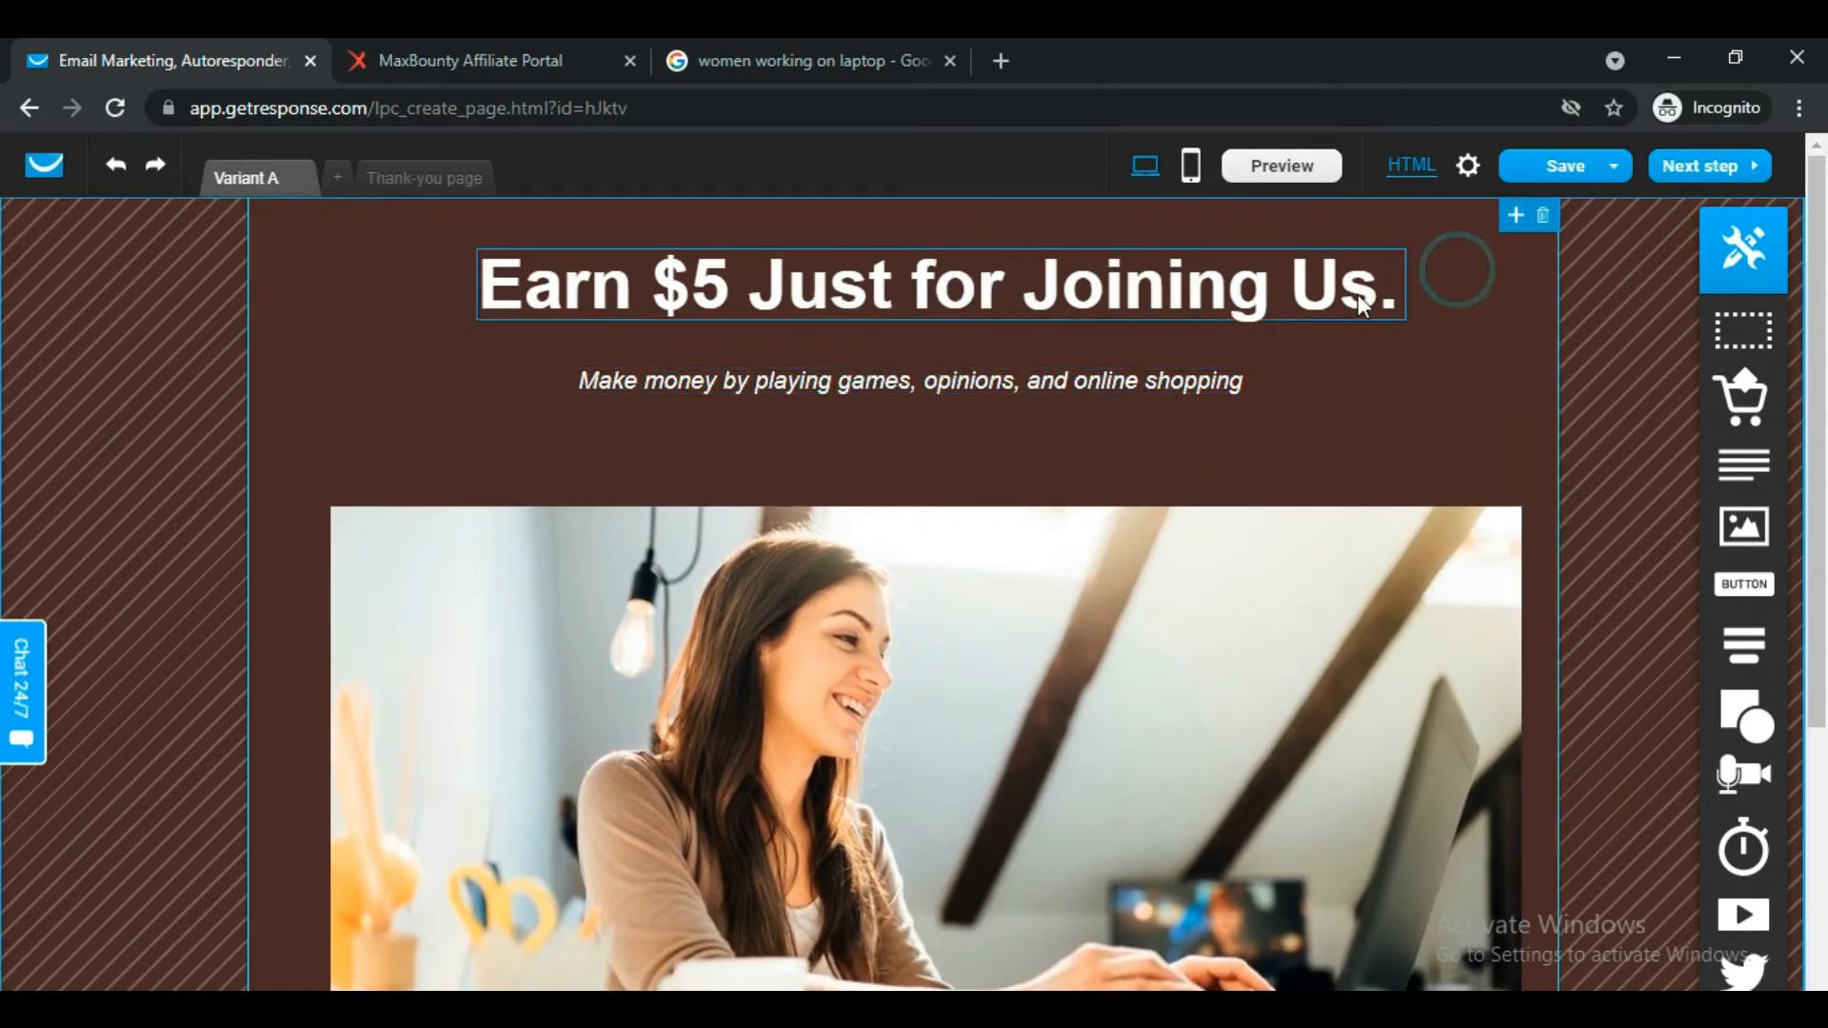
# Extend the page section downward to add empty space below the photo.
pyautogui.scroll(-6, 1171, 876)
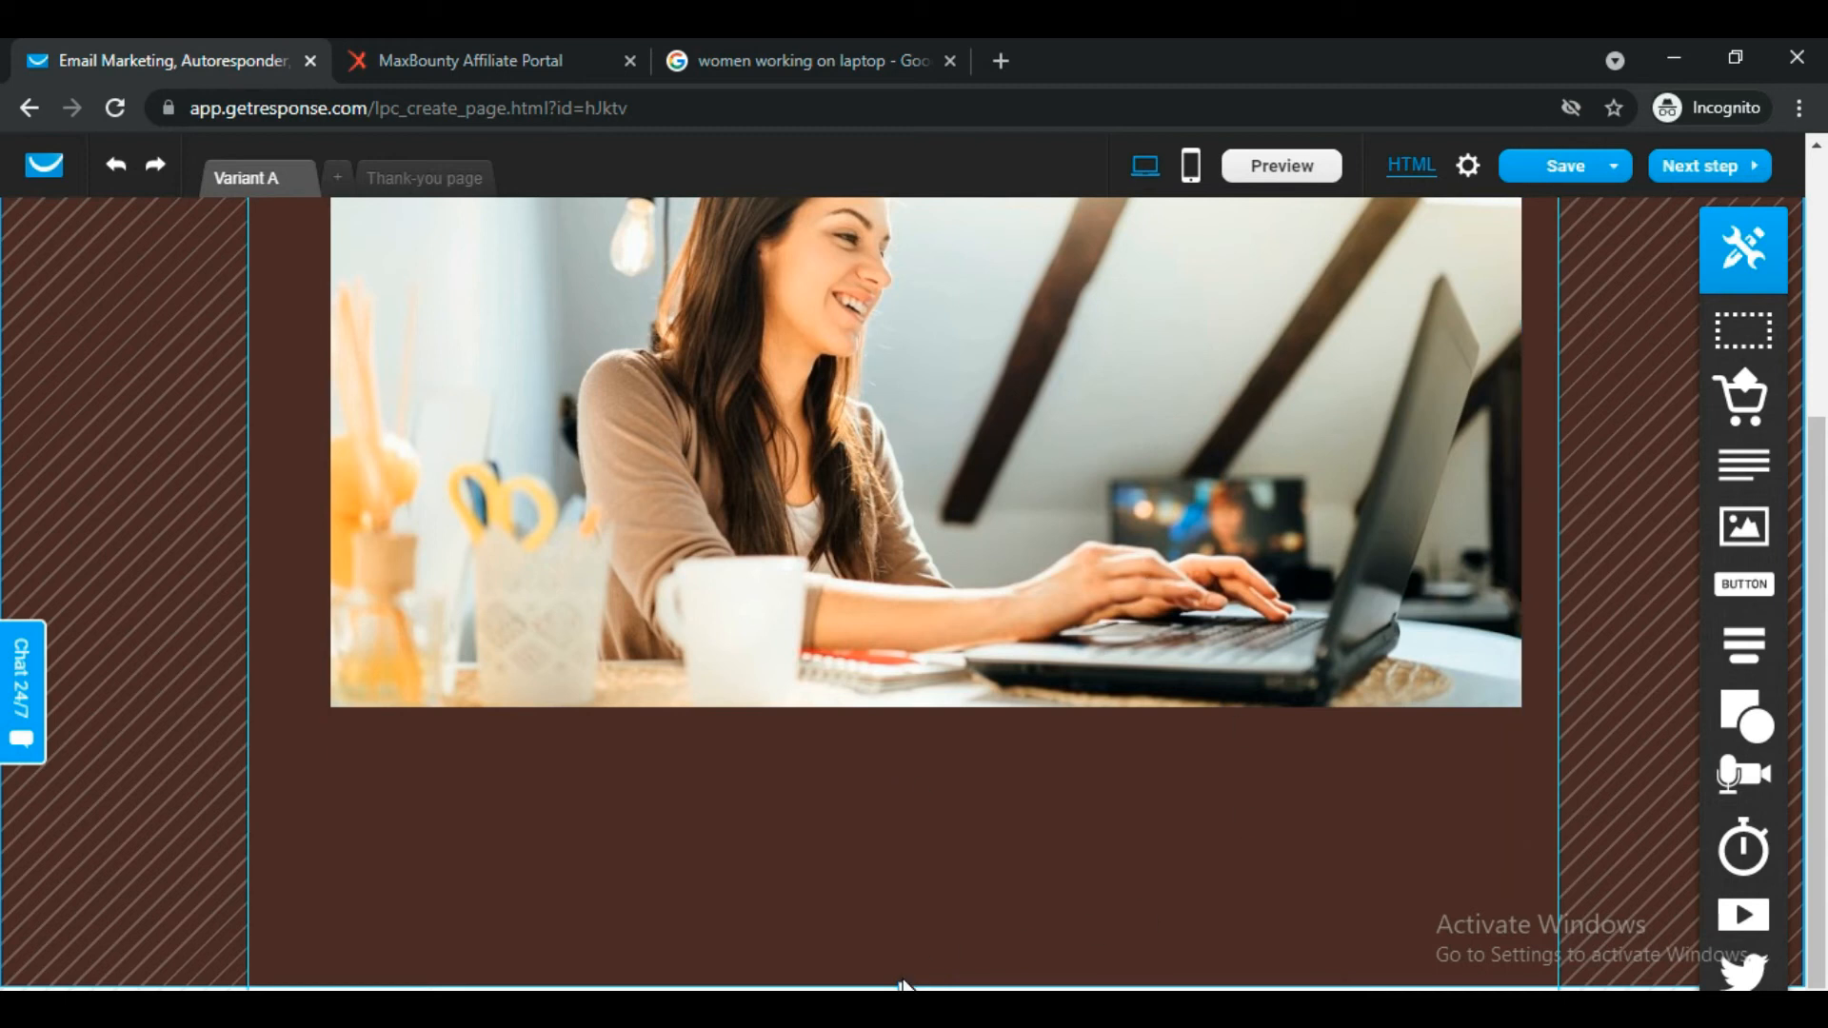
pyautogui.scroll(-4, 901, 981)
pyautogui.scroll(5, 956, 843)
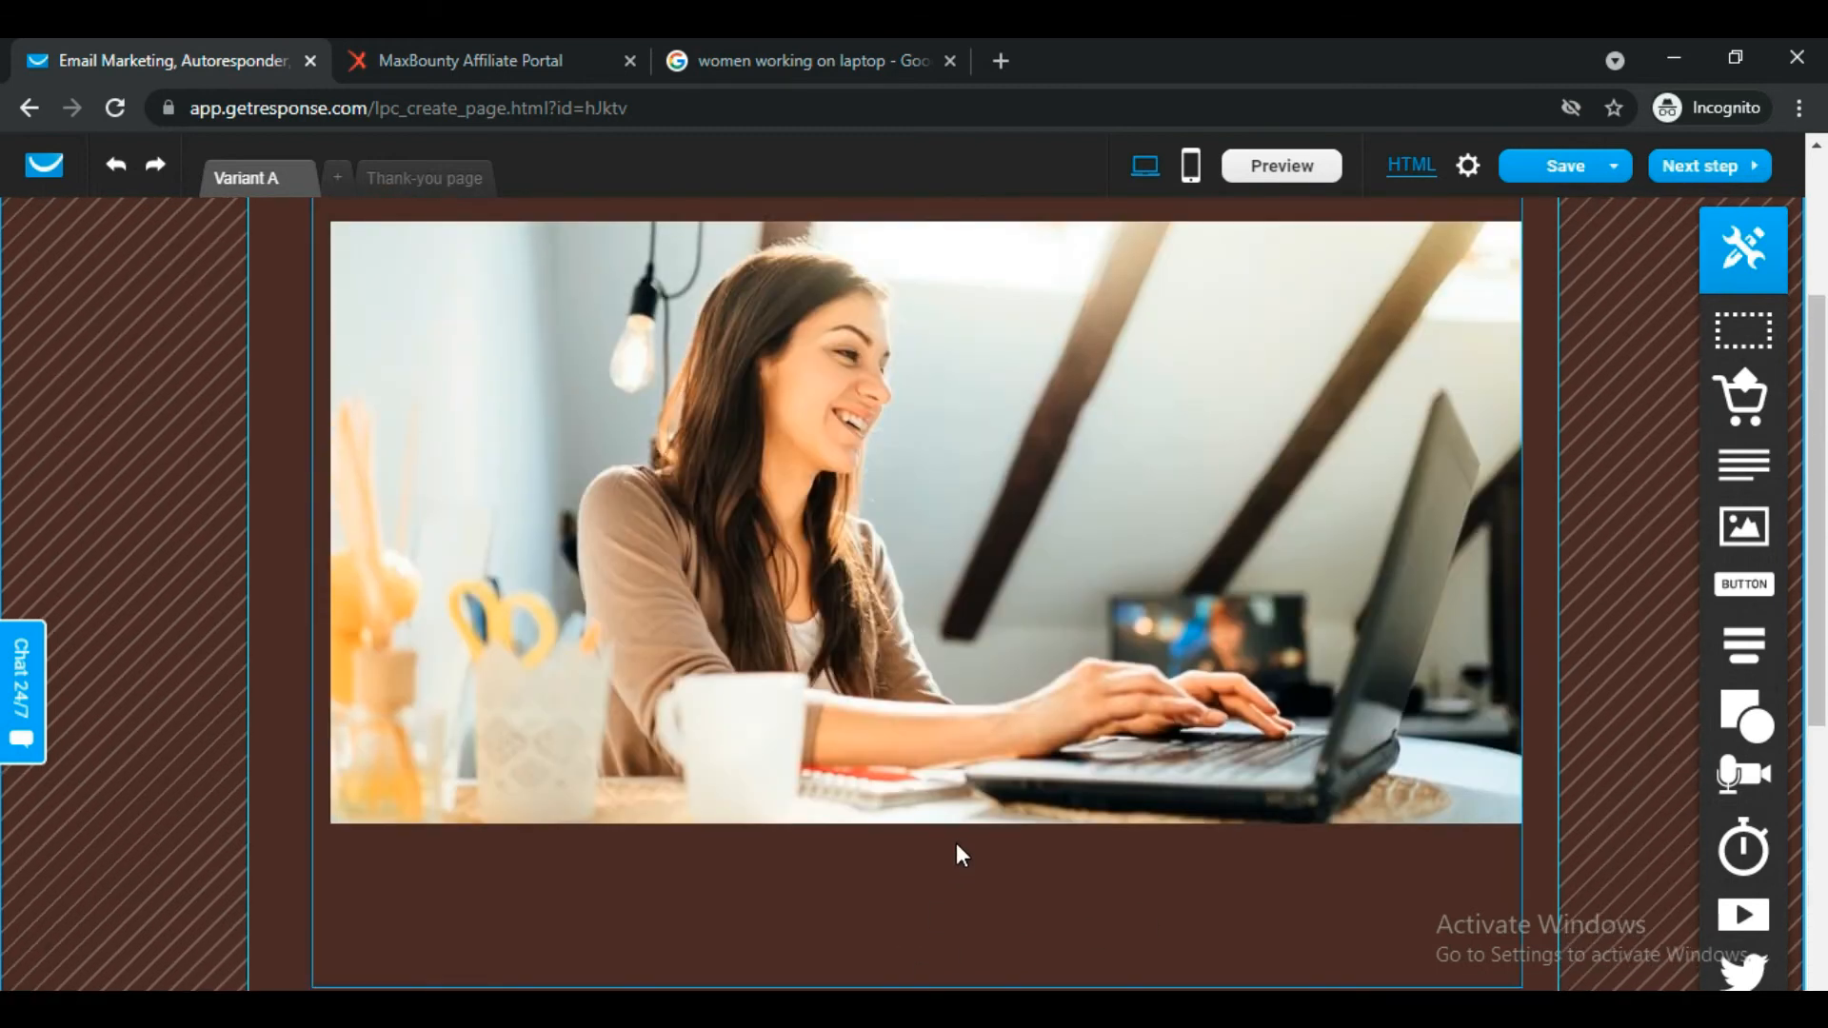
pyautogui.scroll(3, 956, 843)
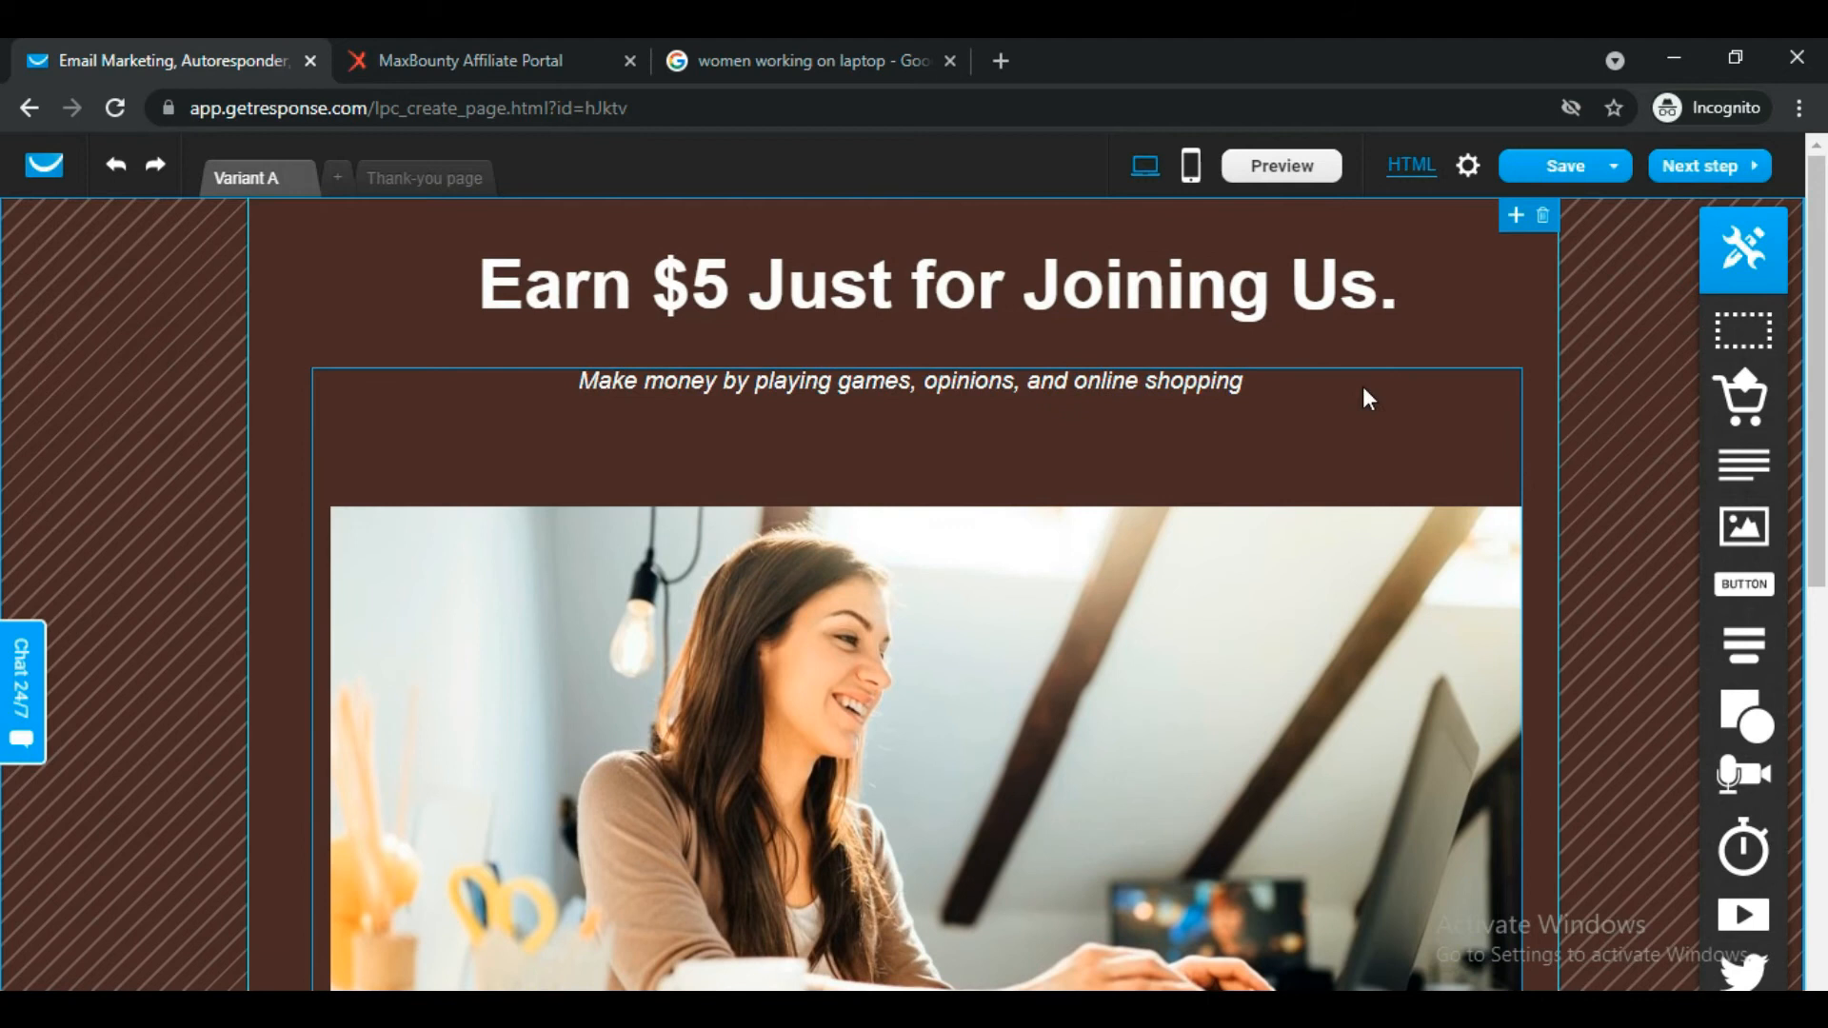
# Review the page layout, switch to the MaxBounty campaign page and check the offer's name.
pyautogui.scroll(-4, 1463, 476)
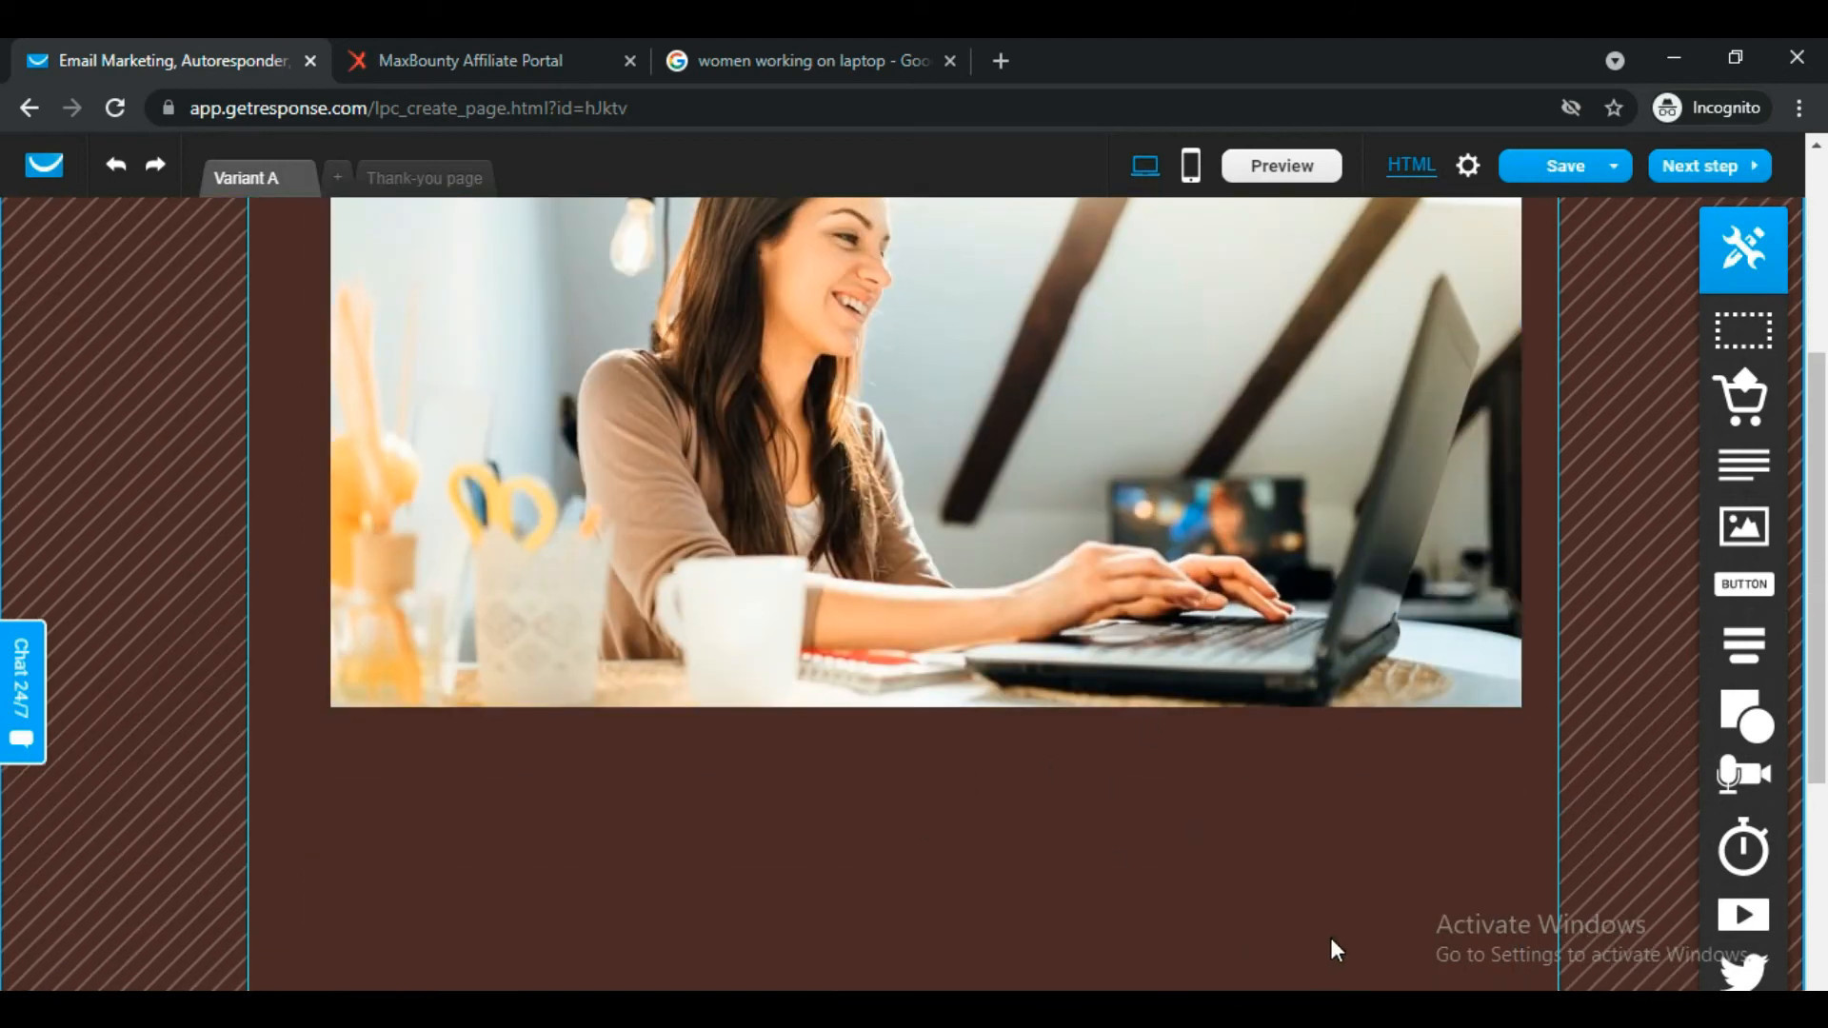
pyautogui.scroll(3, 1329, 939)
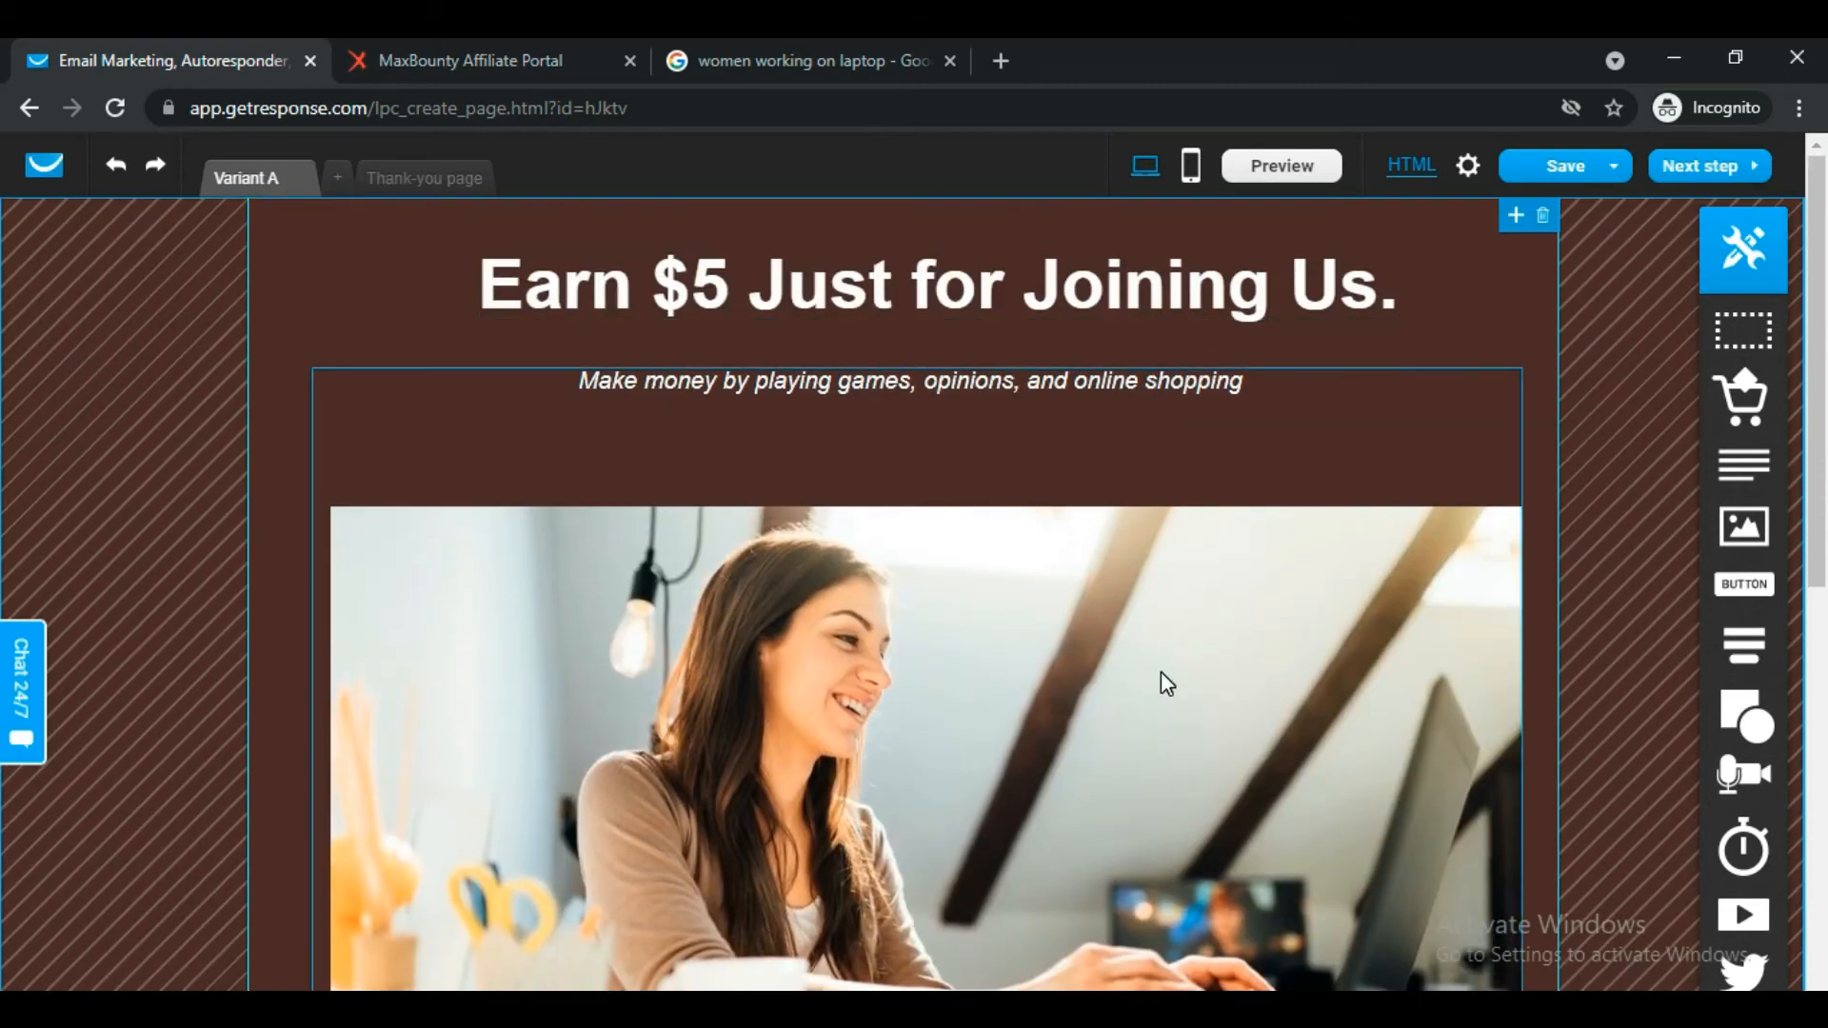
pyautogui.scroll(-4, 1162, 671)
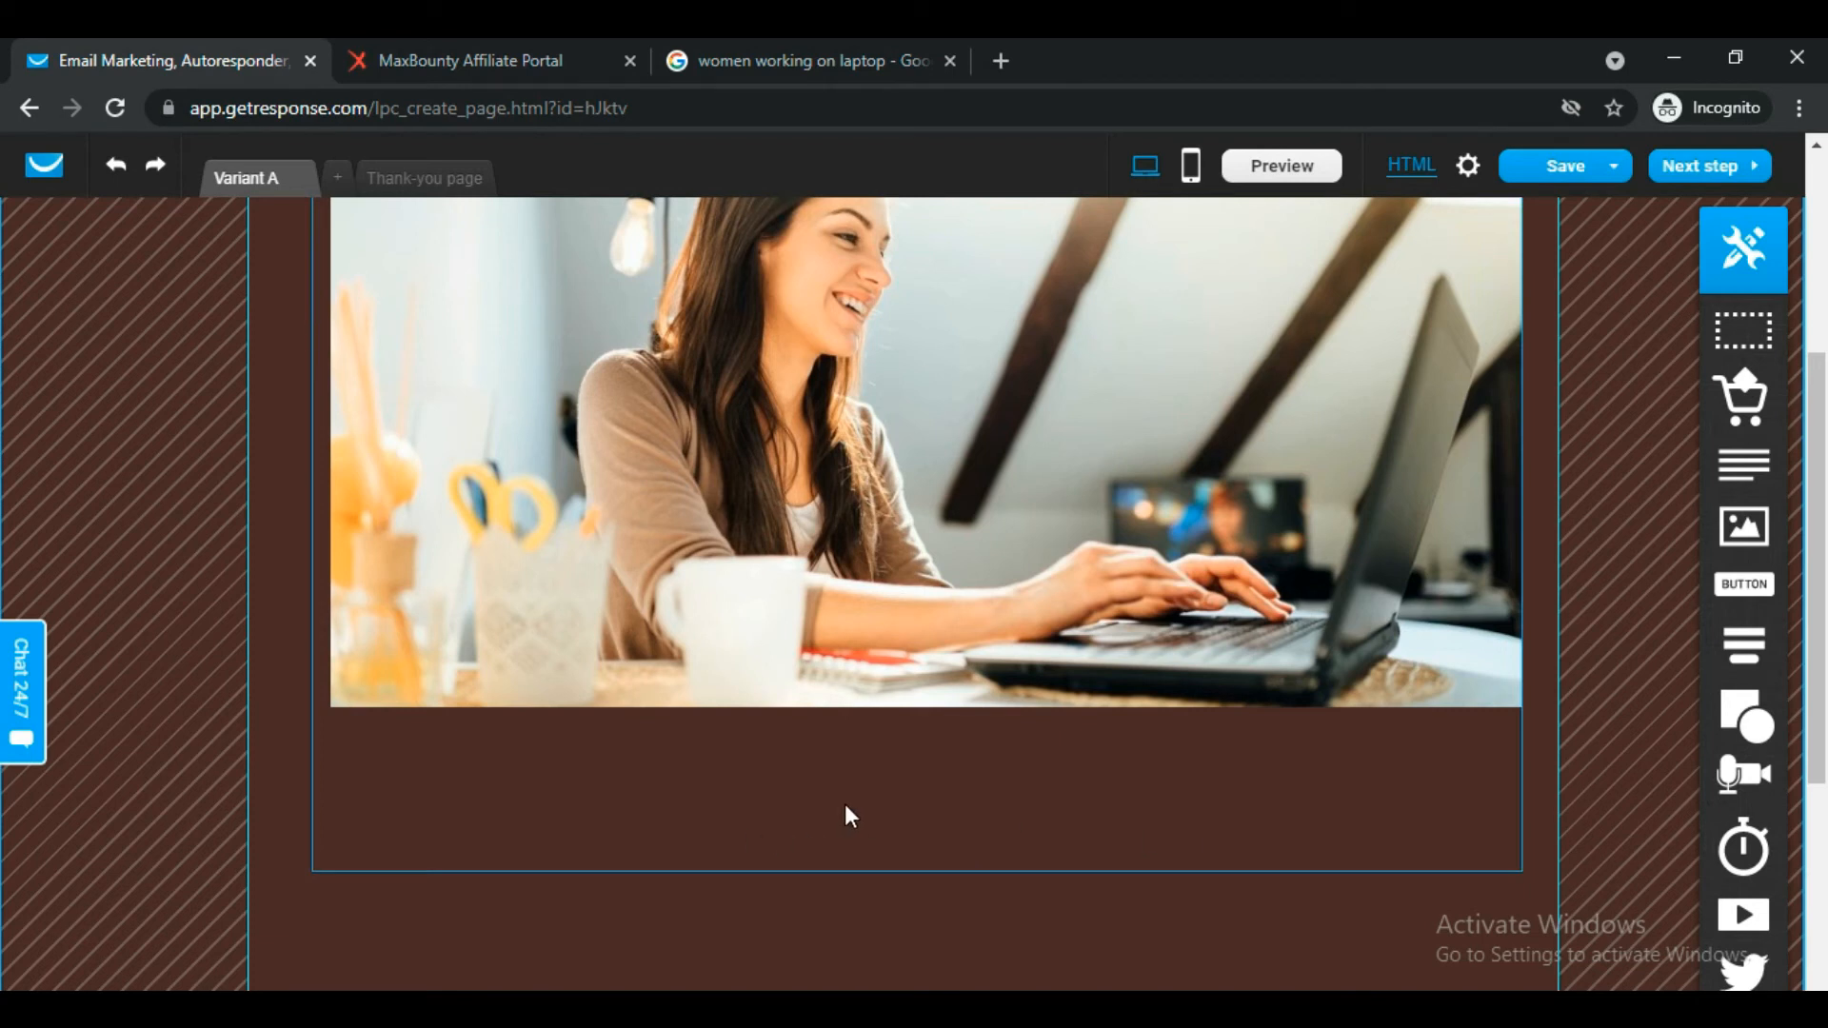
pyautogui.click(488, 55)
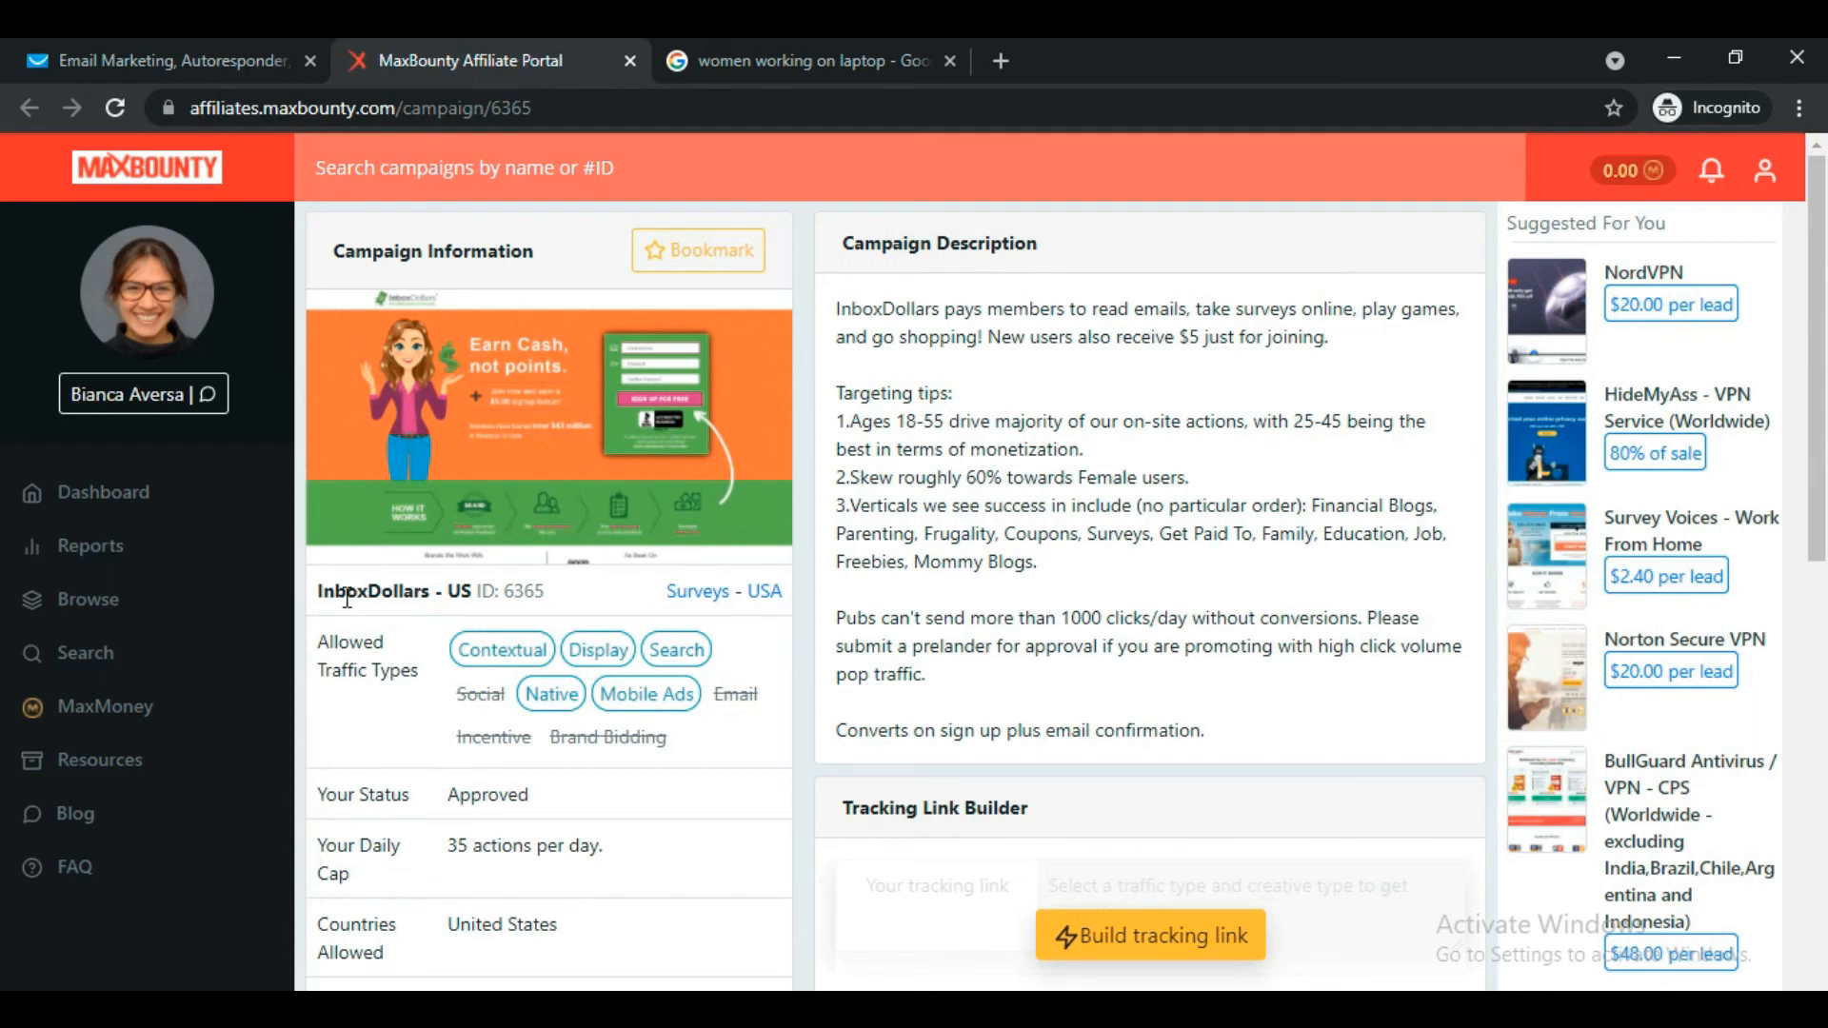
pyautogui.moveTo(320, 592); pyautogui.dragTo(476, 585)
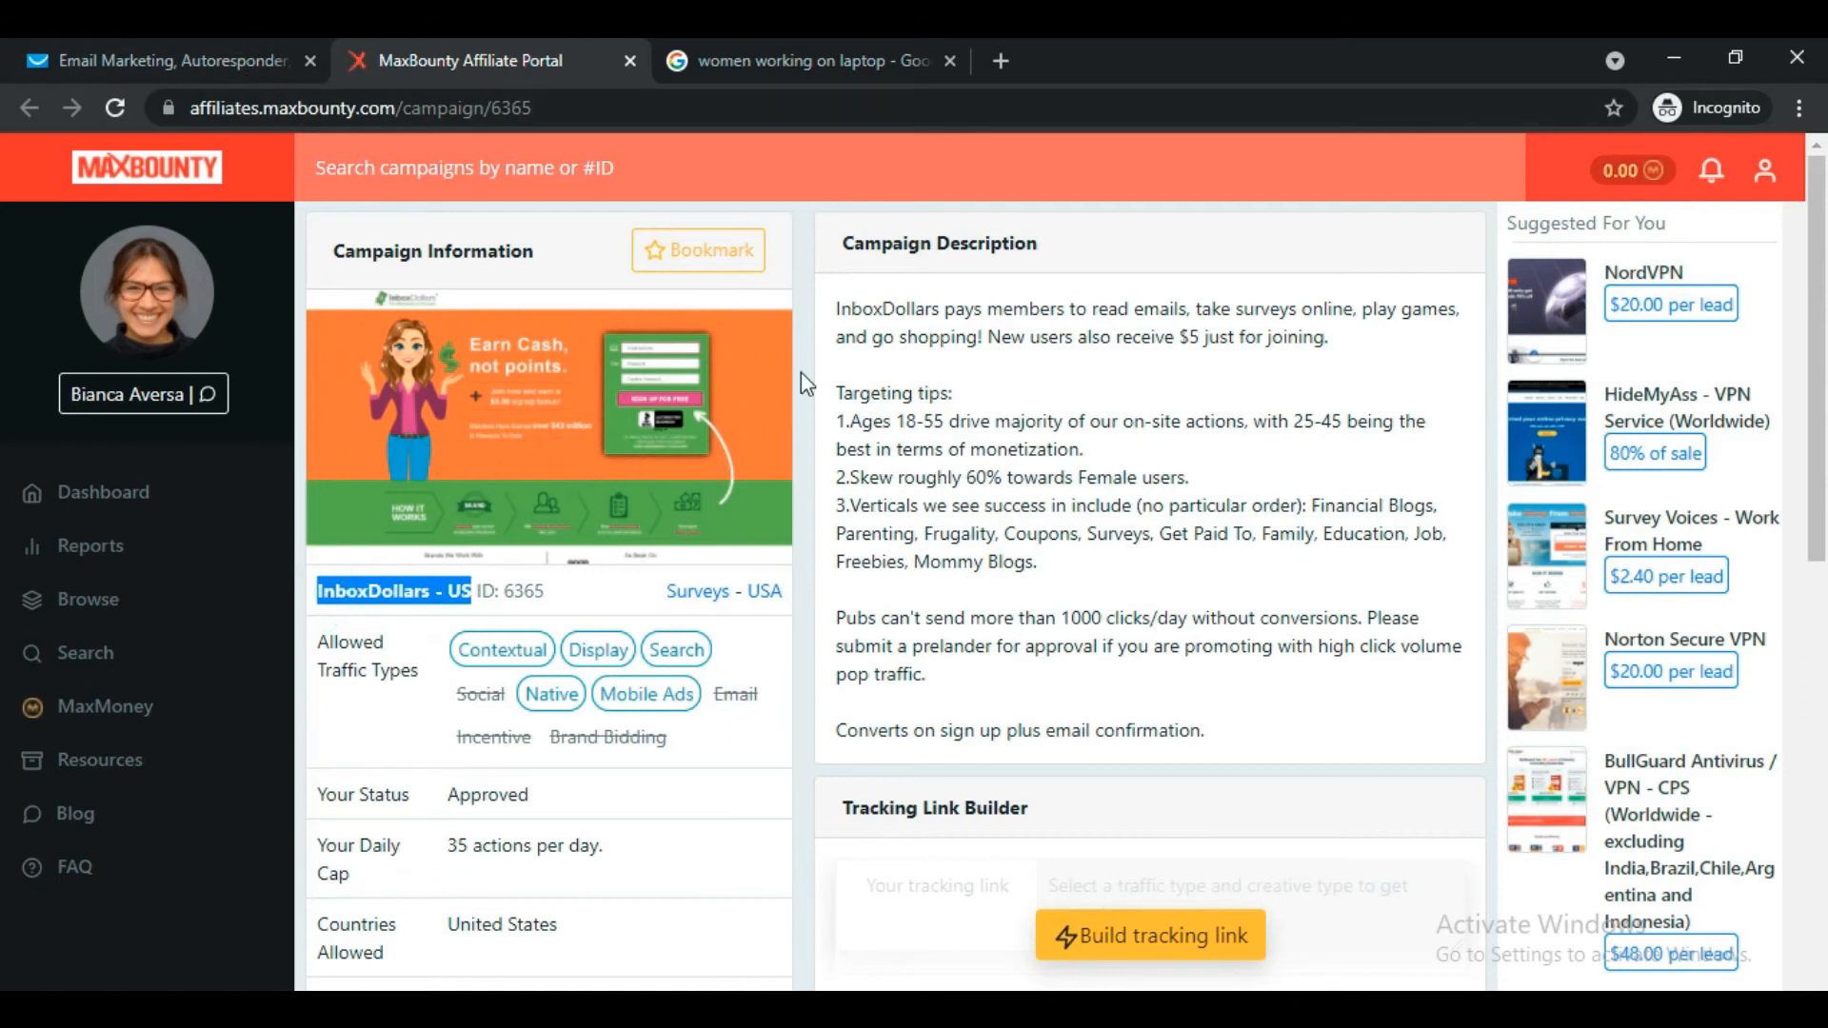
# Return to the GetResponse editor, add a button centred below the photo, and enlarge it to about 282x78.
pyautogui.click(298, 45)
pyautogui.moveTo(1744, 583); pyautogui.dragTo(911, 854)
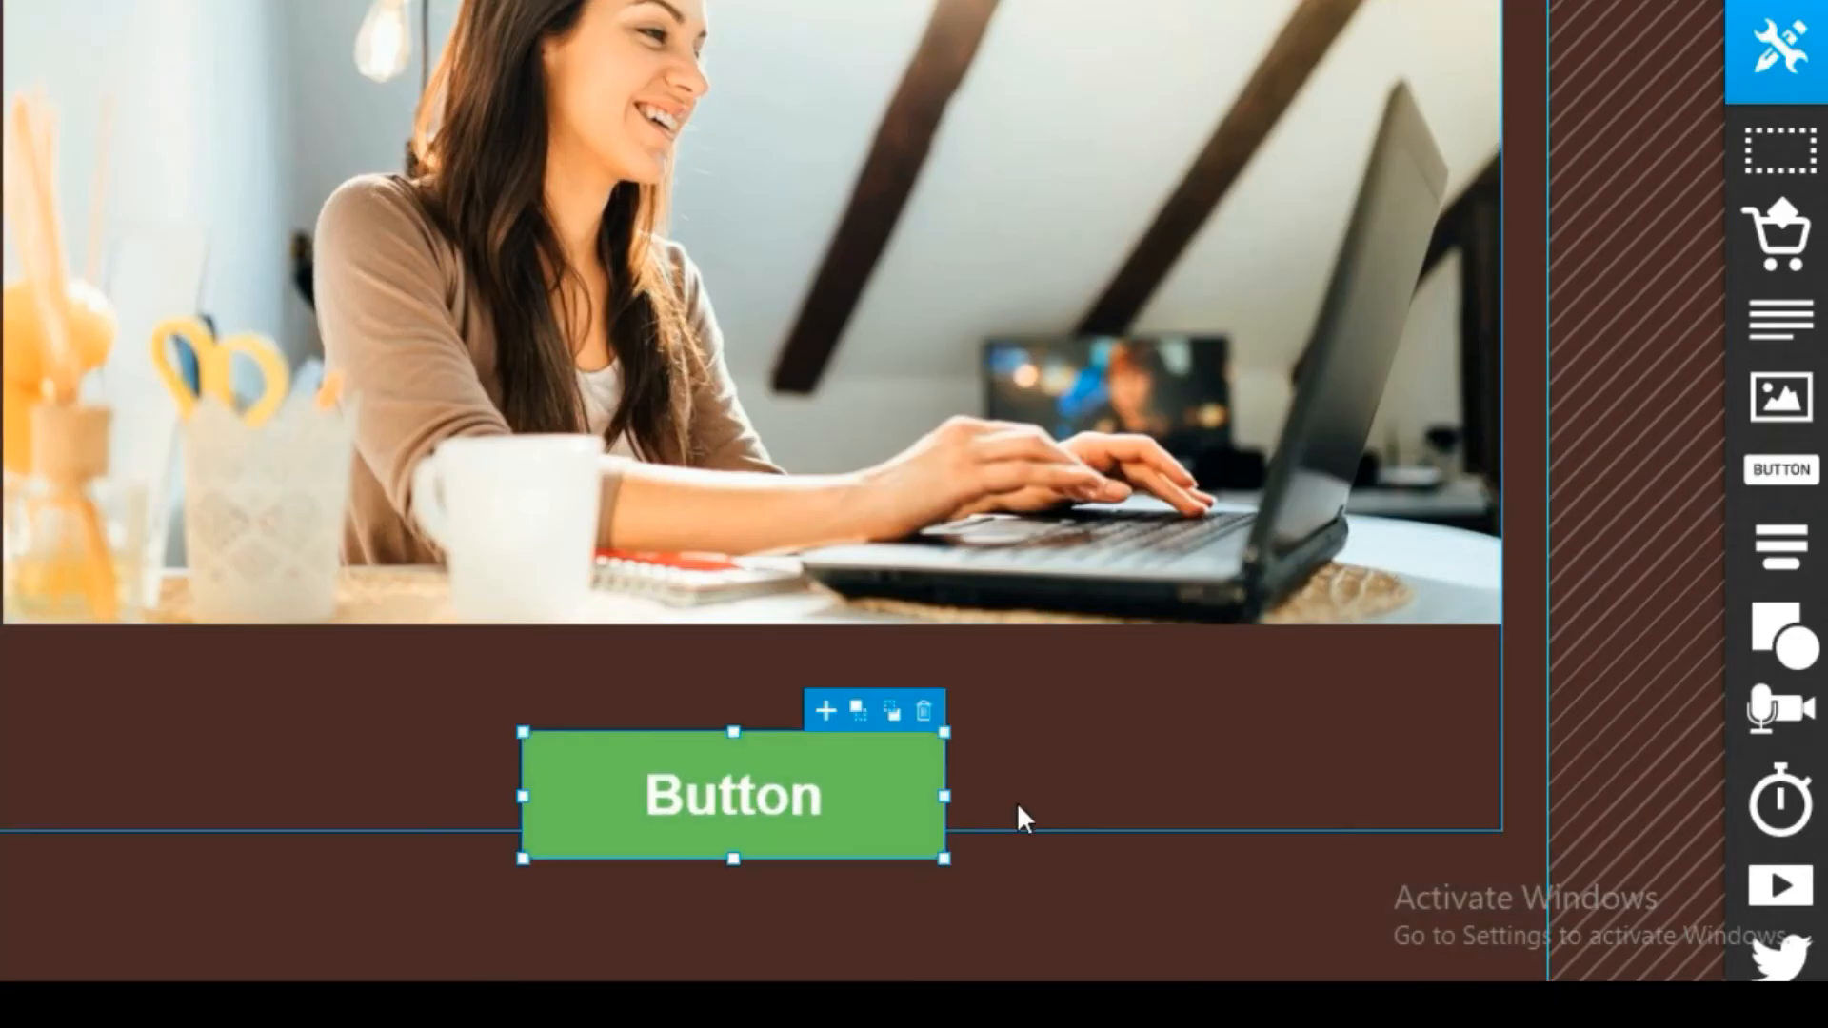
pyautogui.click(1094, 873)
pyautogui.click(857, 838)
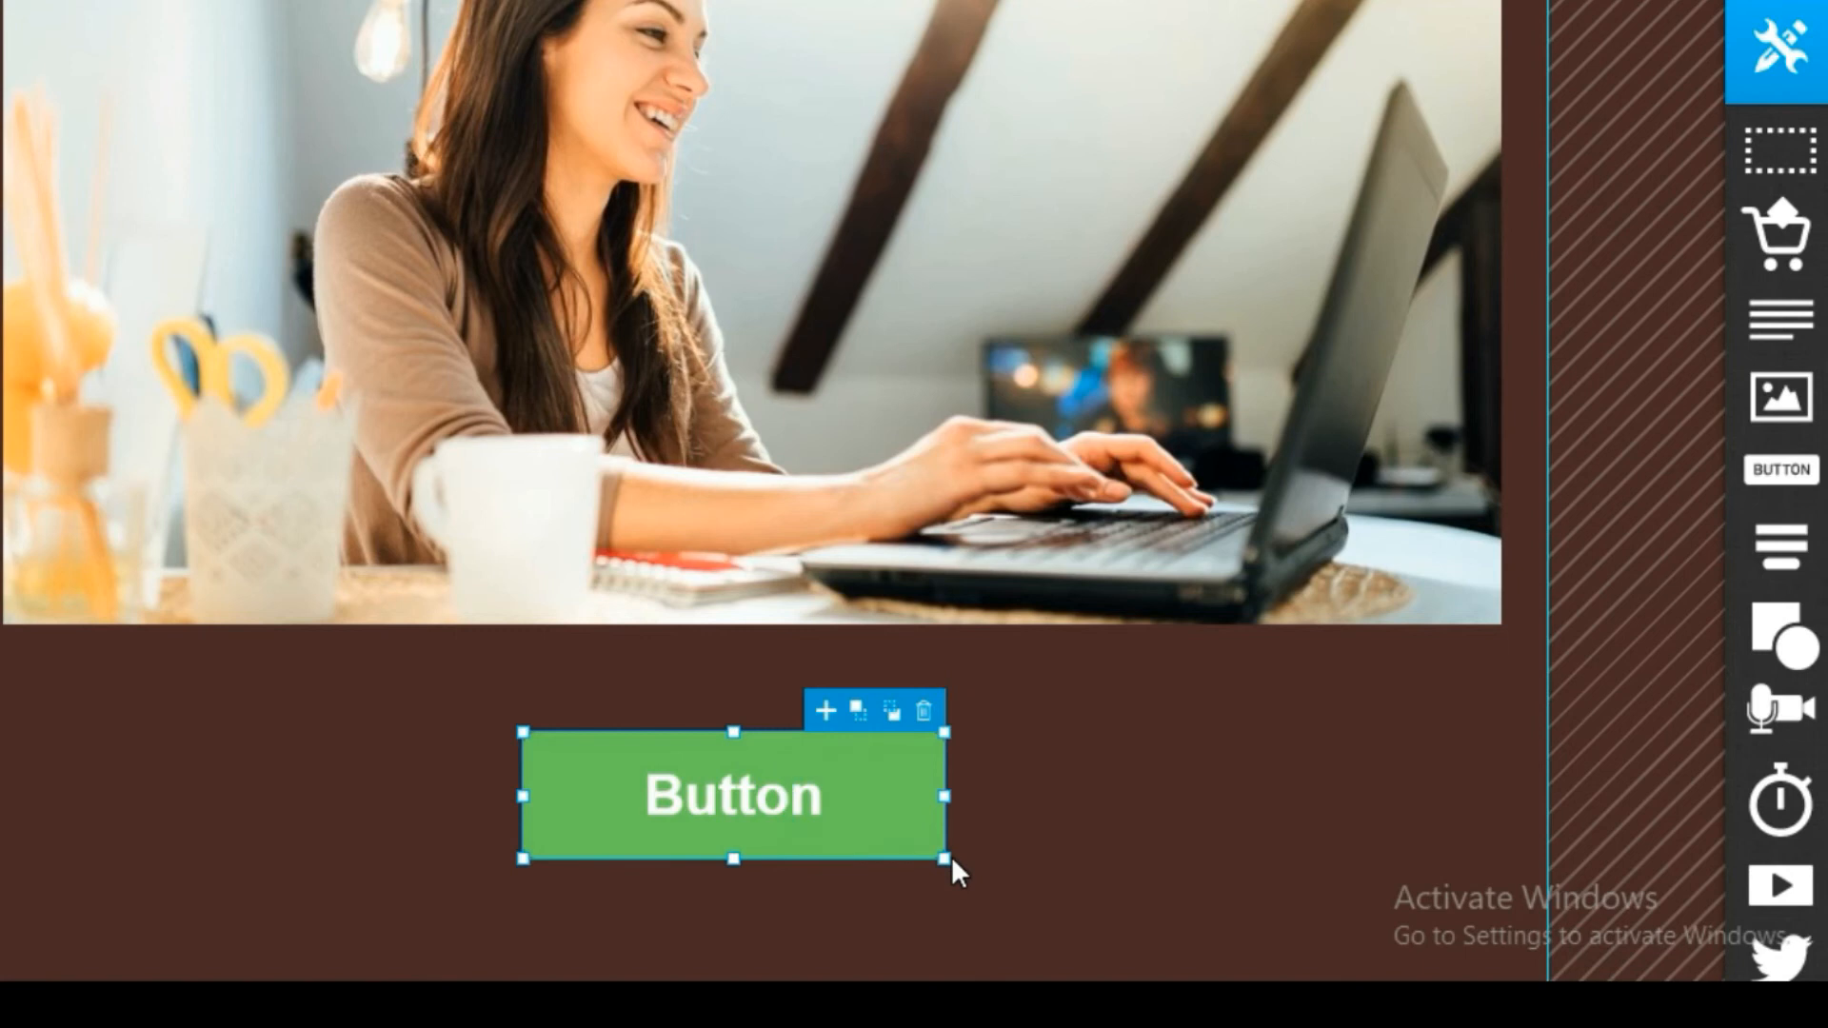
pyautogui.moveTo(938, 854); pyautogui.dragTo(1000, 861)
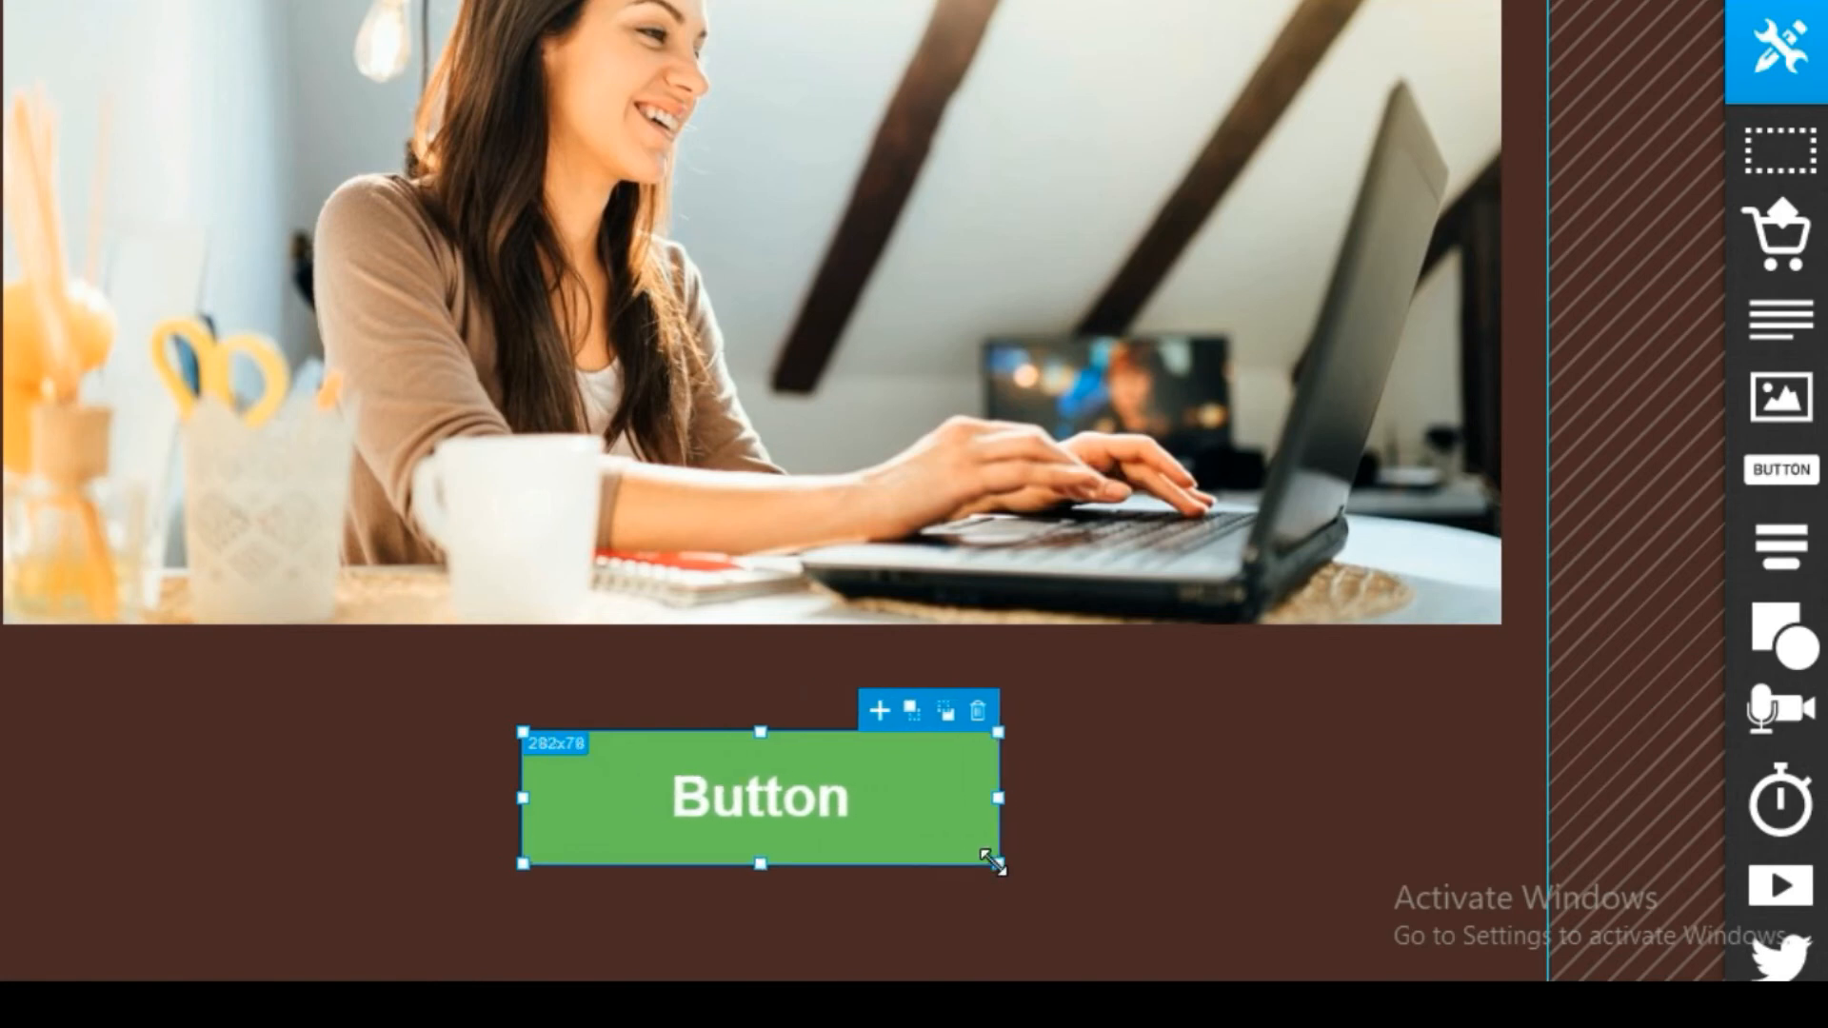
pyautogui.click(1205, 897)
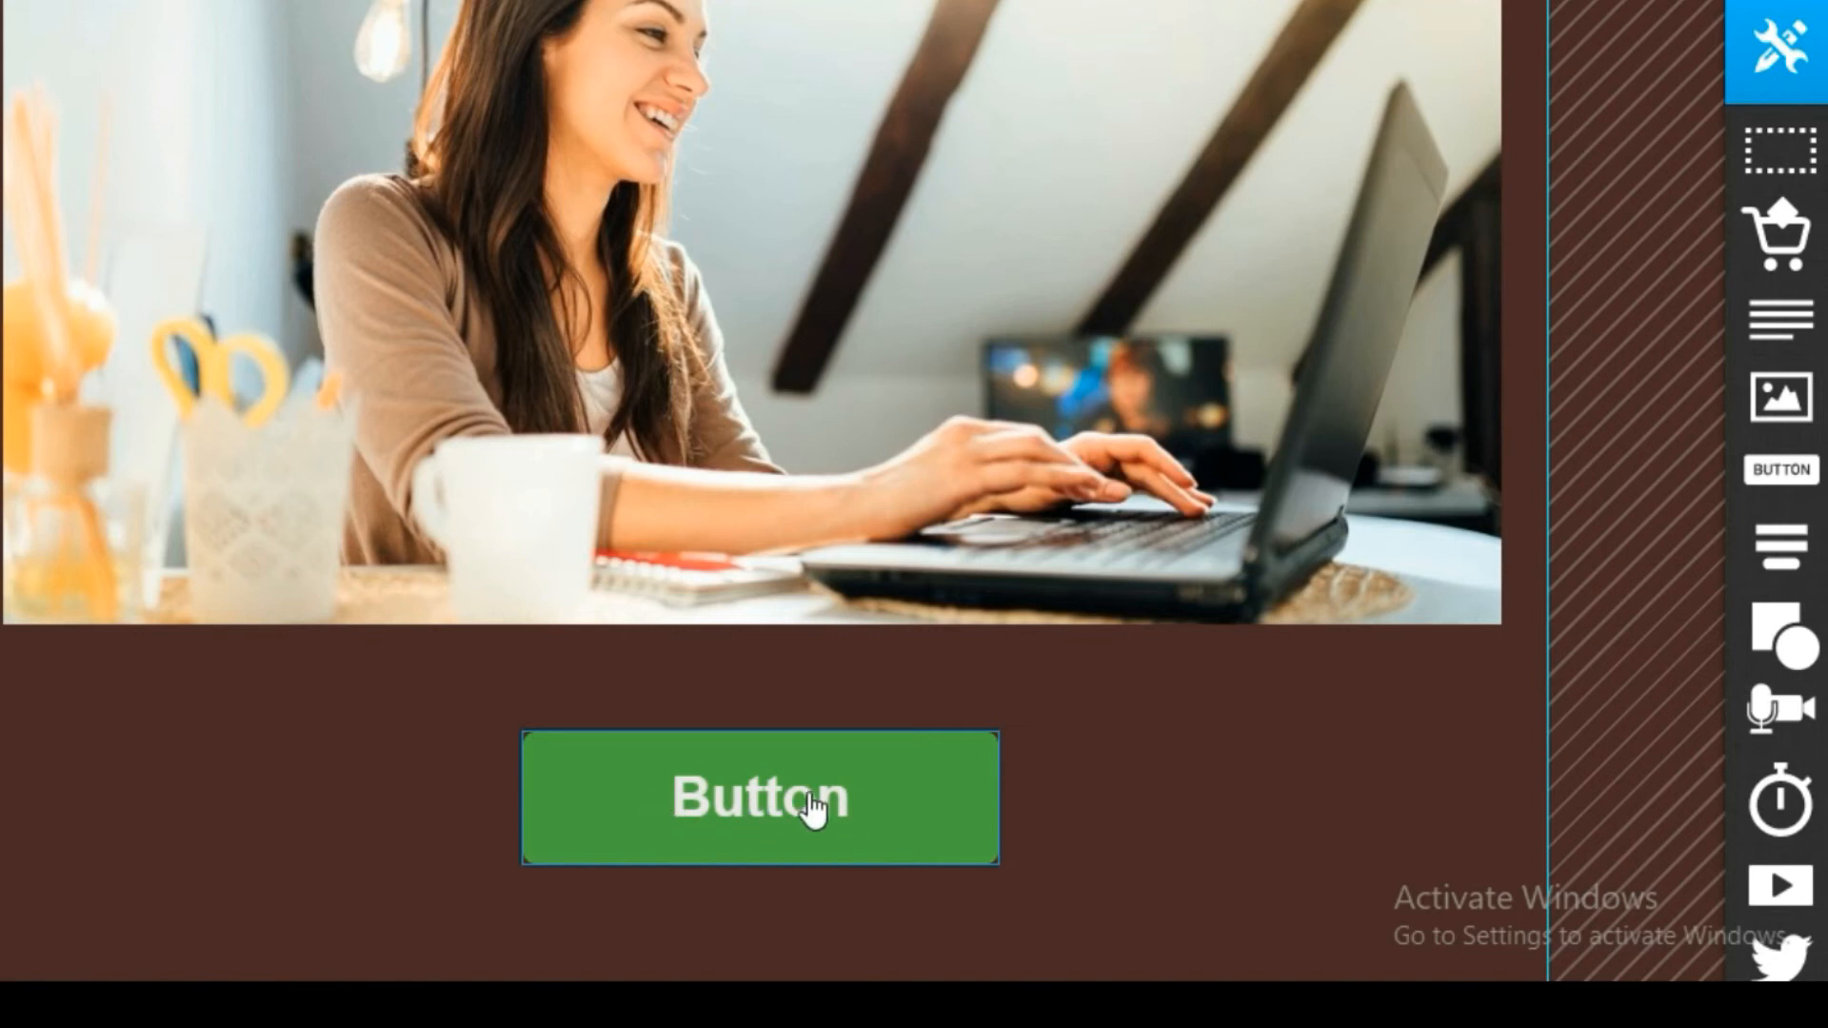
# Replace the button's placeholder label with "Join Now!".
pyautogui.click(773, 800)
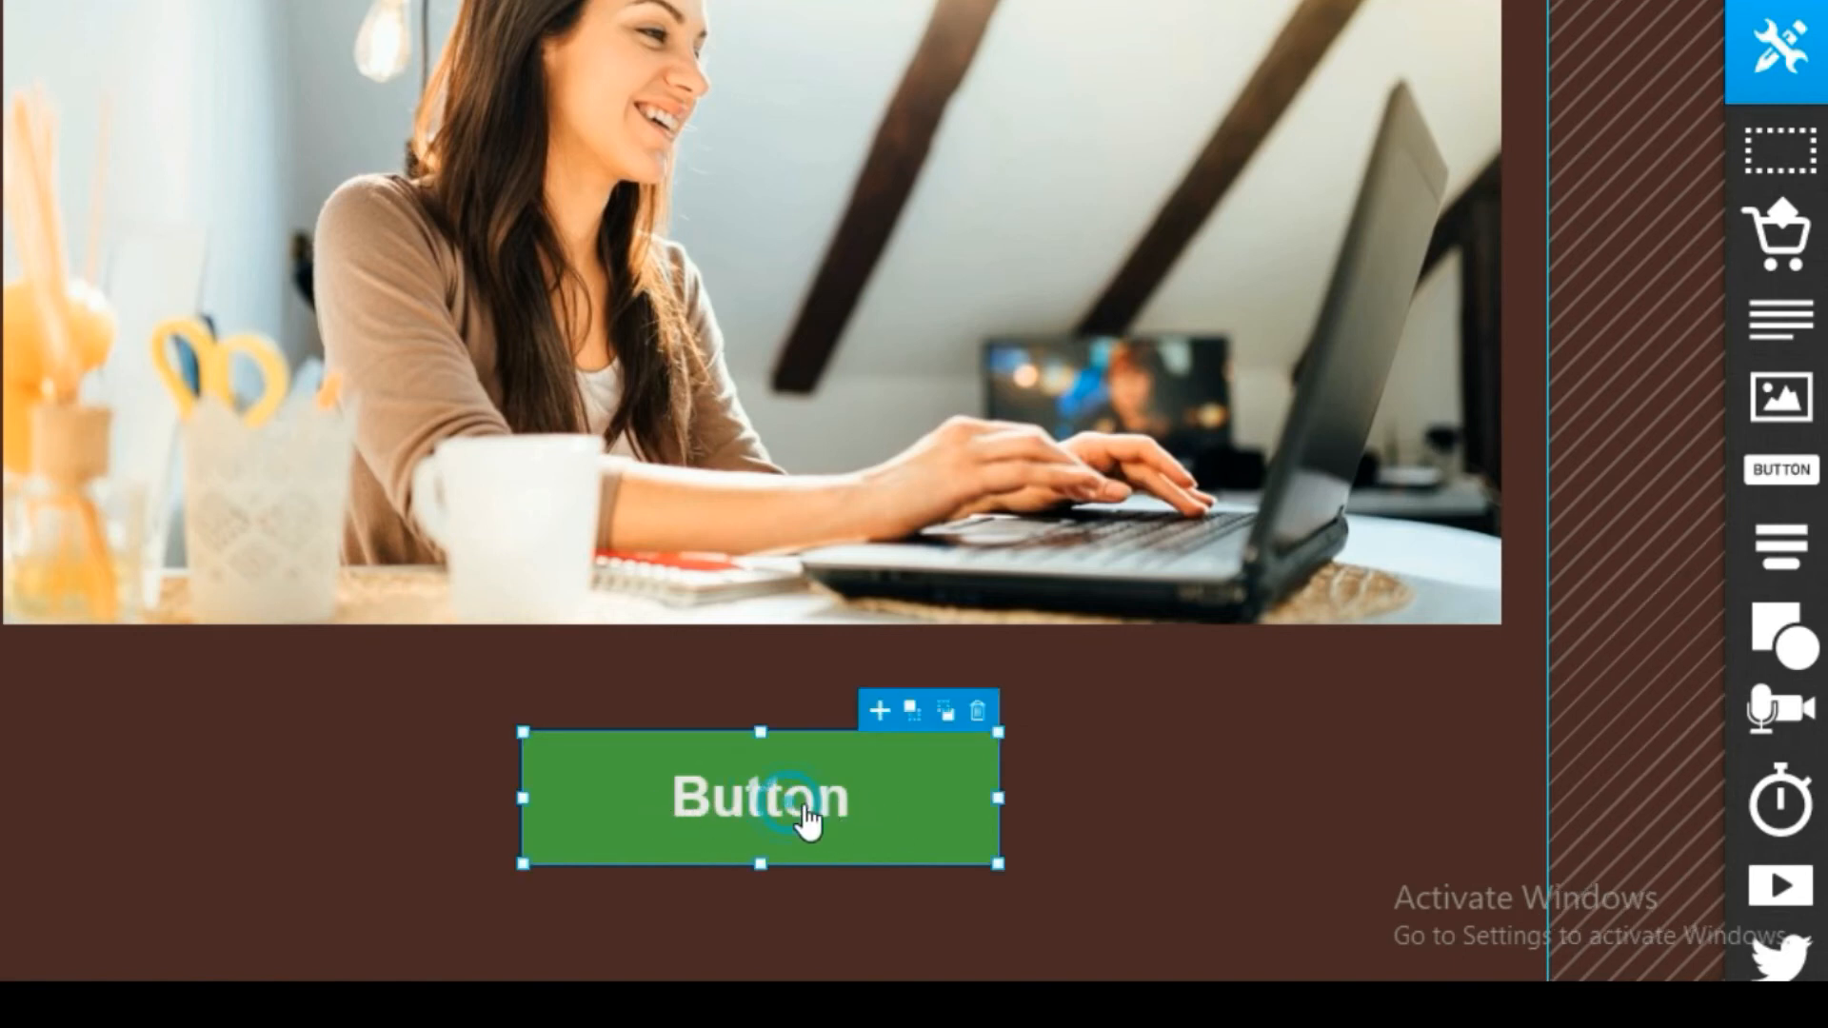
pyautogui.doubleClick(759, 802)
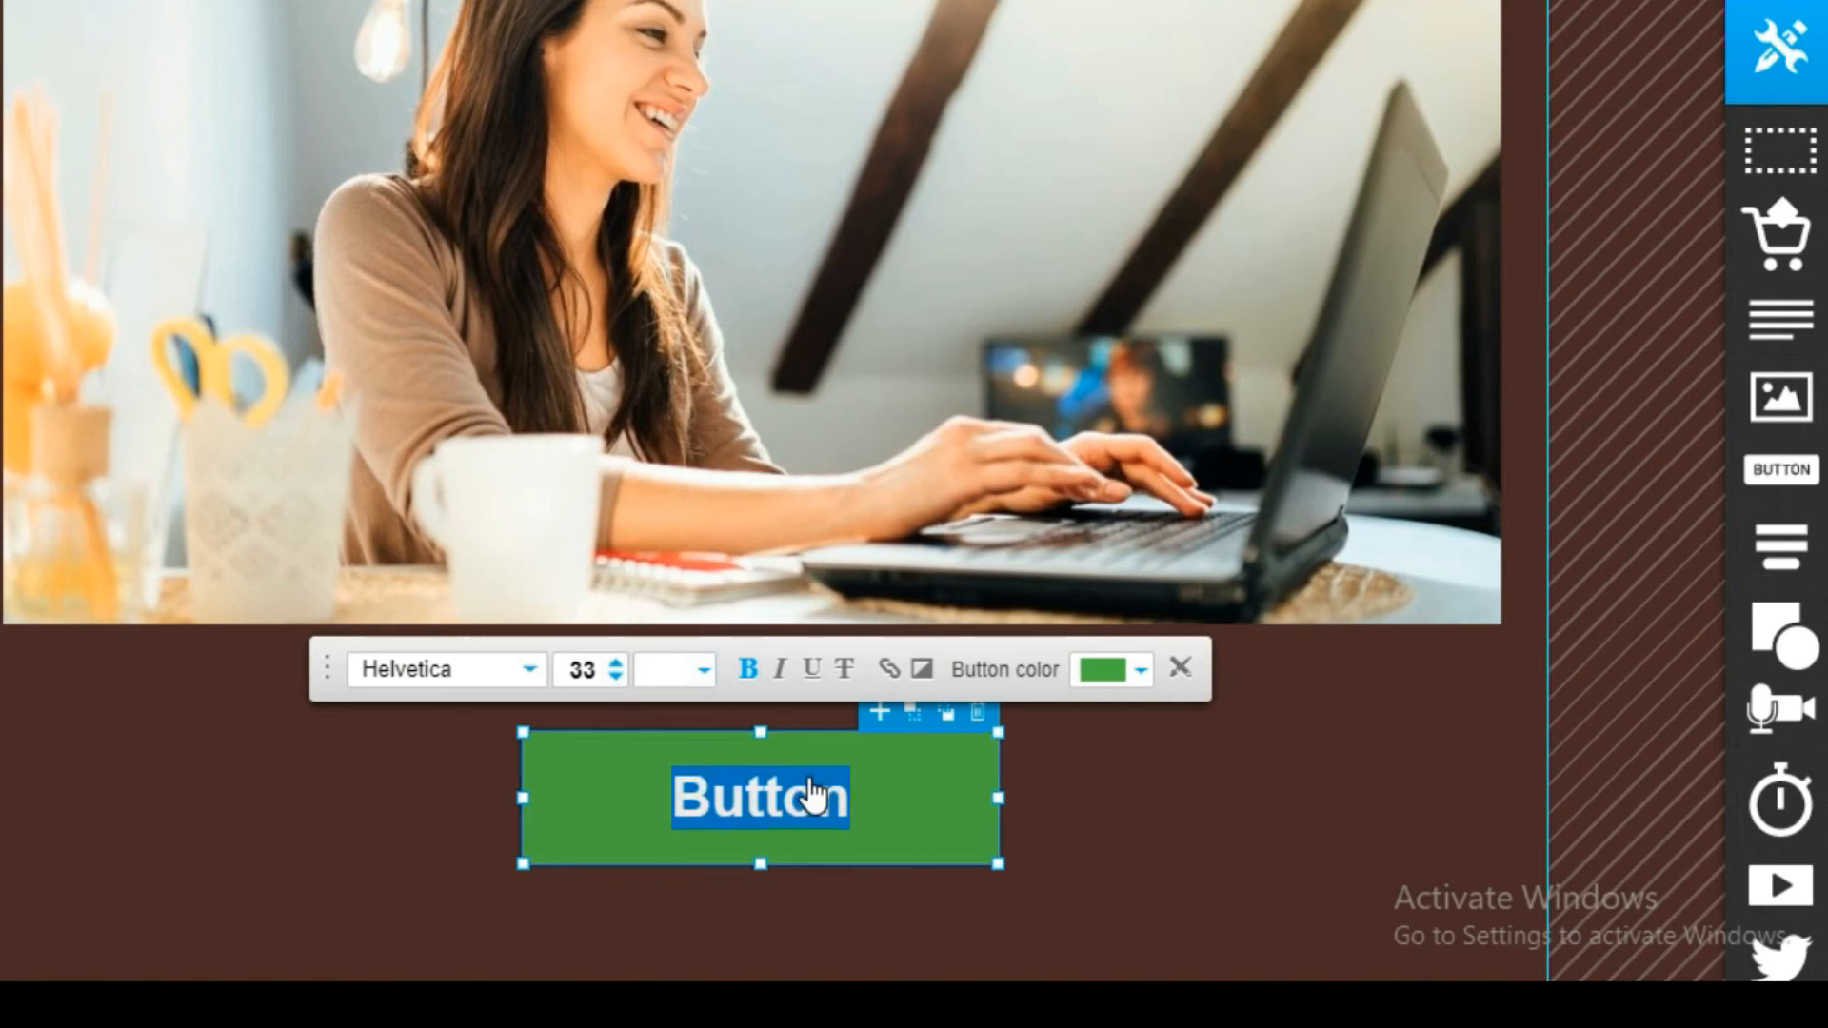
pyautogui.write('Join Now!')
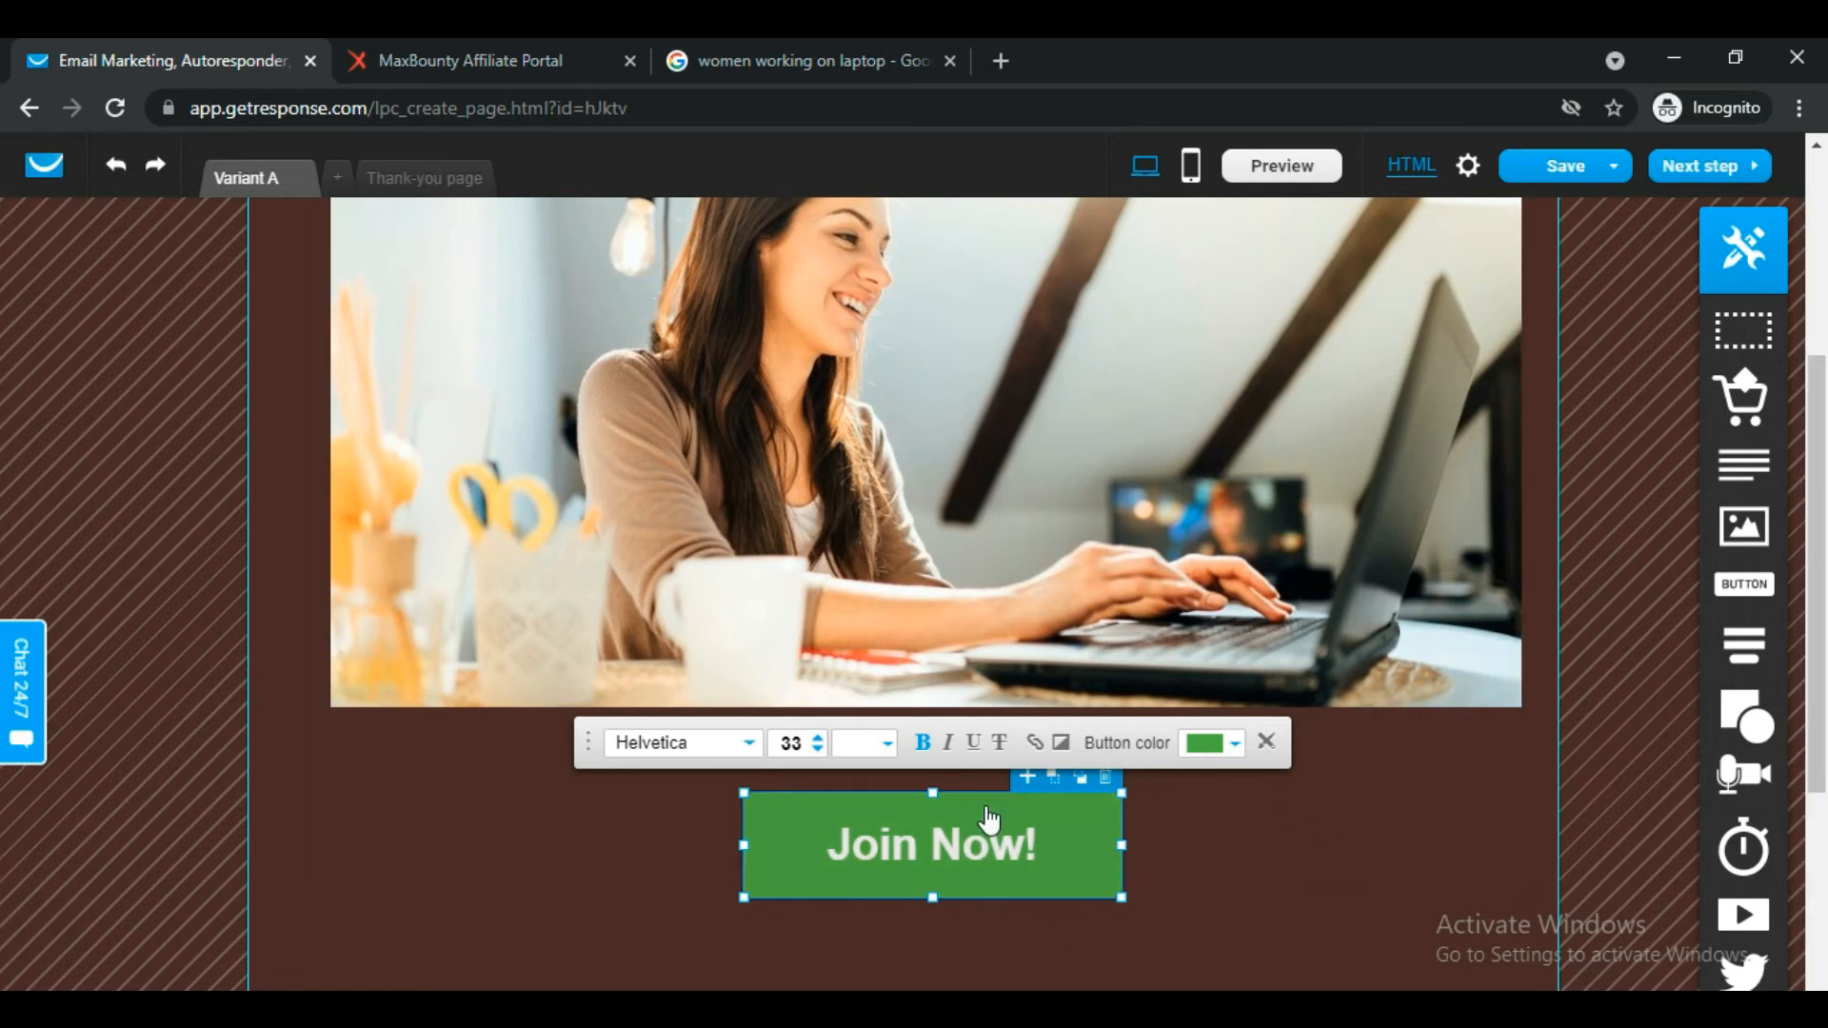
# Set the Join Now! button's solid color to green #6FBF30.
pyautogui.click(1236, 752)
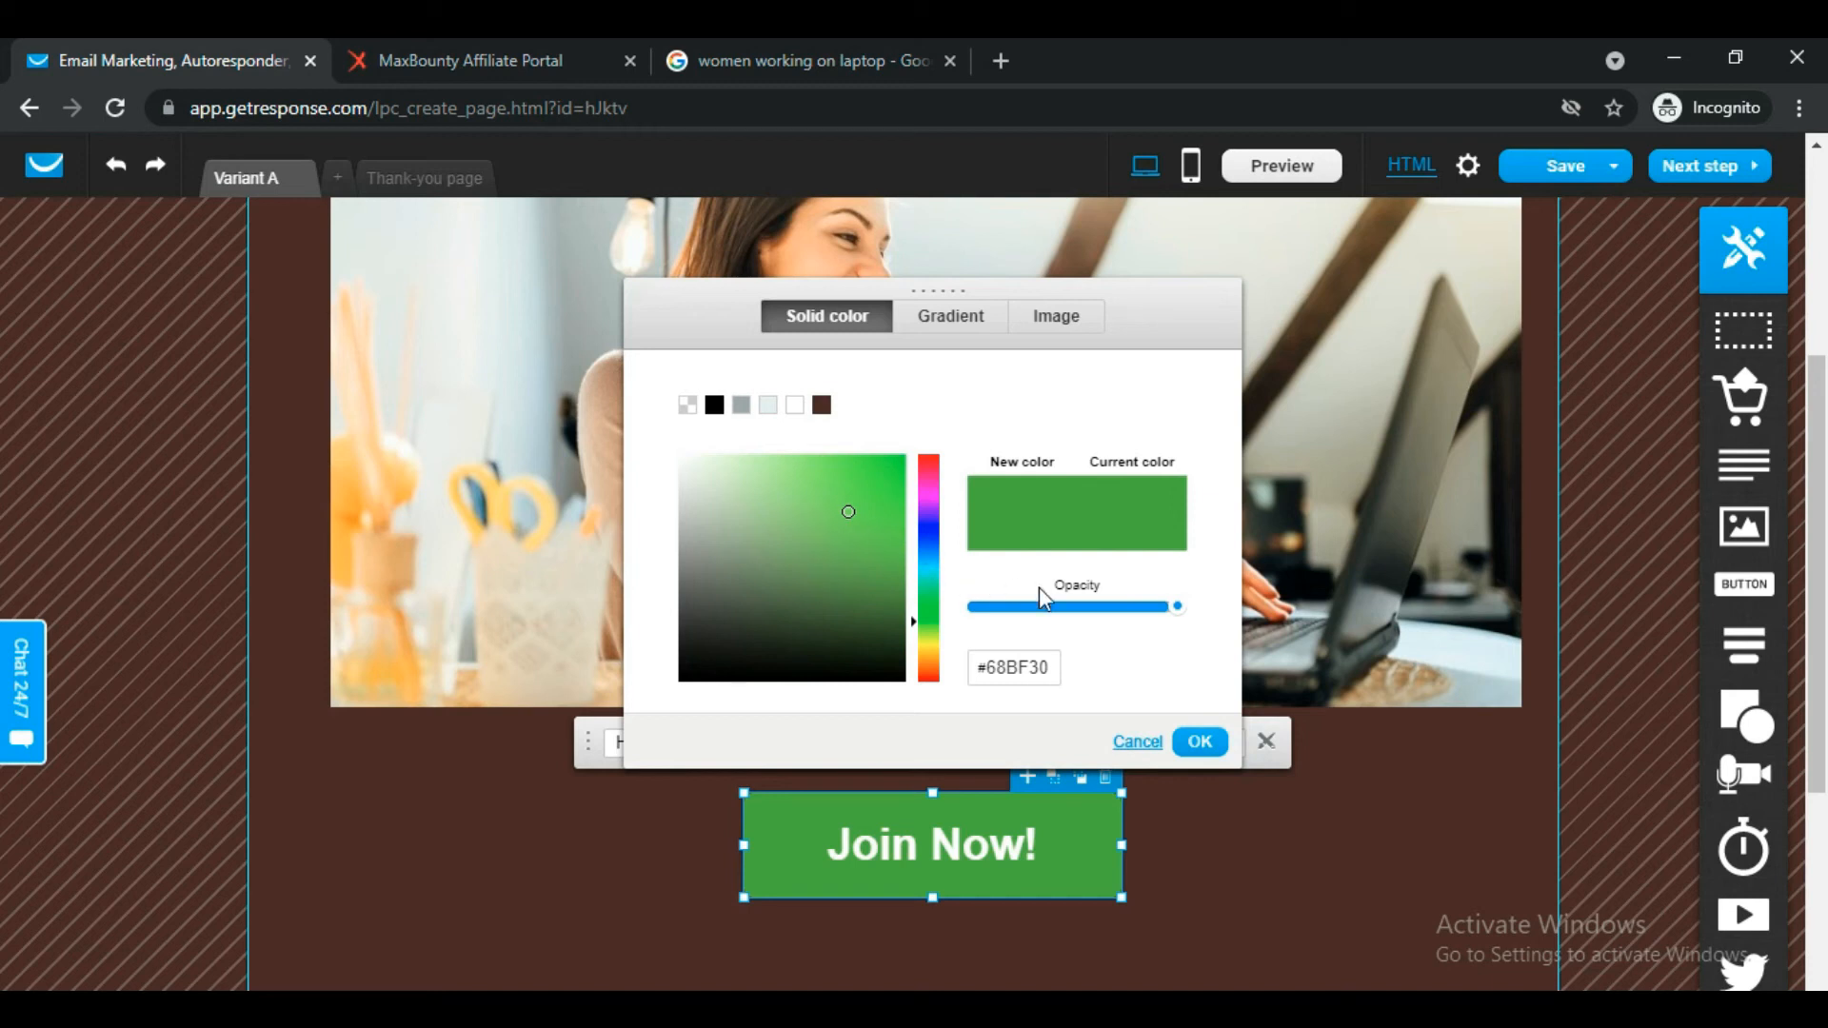
pyautogui.moveTo(935, 517)
pyautogui.mouseDown()
pyautogui.moveTo(933, 454)
pyautogui.moveTo(928, 648)
pyautogui.moveTo(933, 621)
pyautogui.mouseUp()
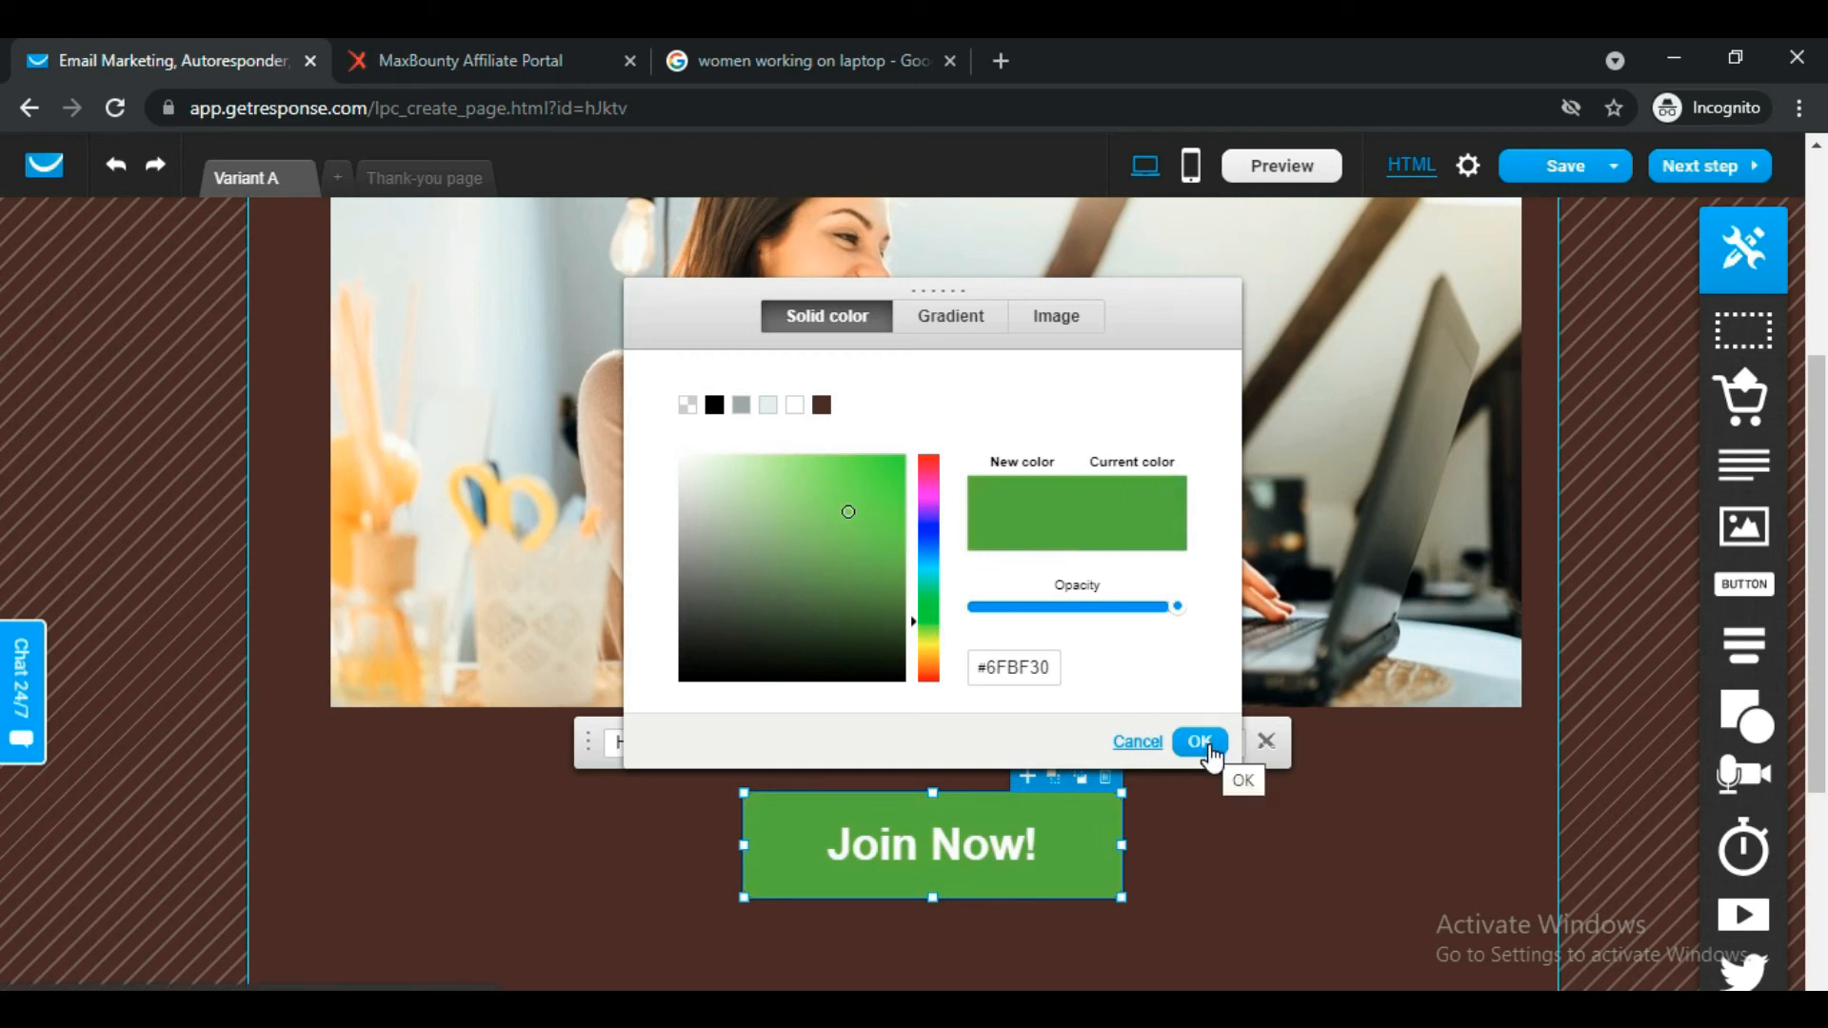
pyautogui.click(1200, 741)
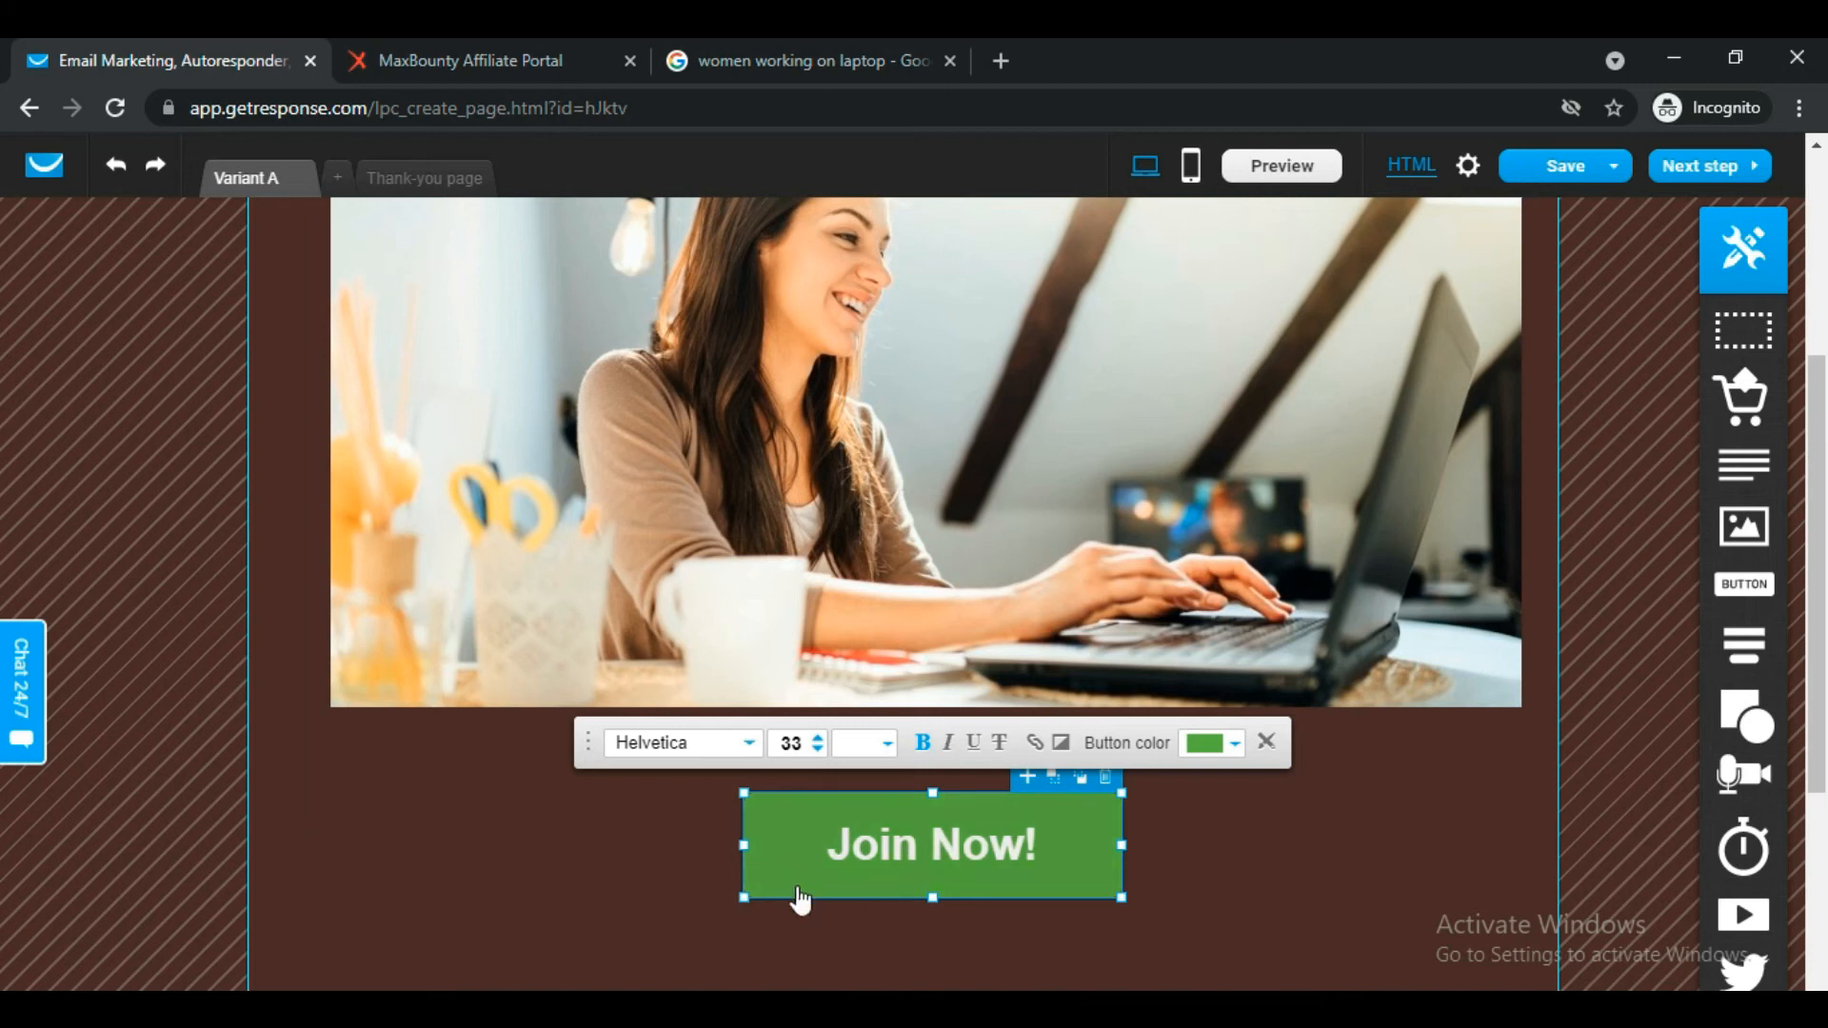
# Increase the font size of the Join Now! button's label so the text nearly fills the button.
pyautogui.click(819, 740)
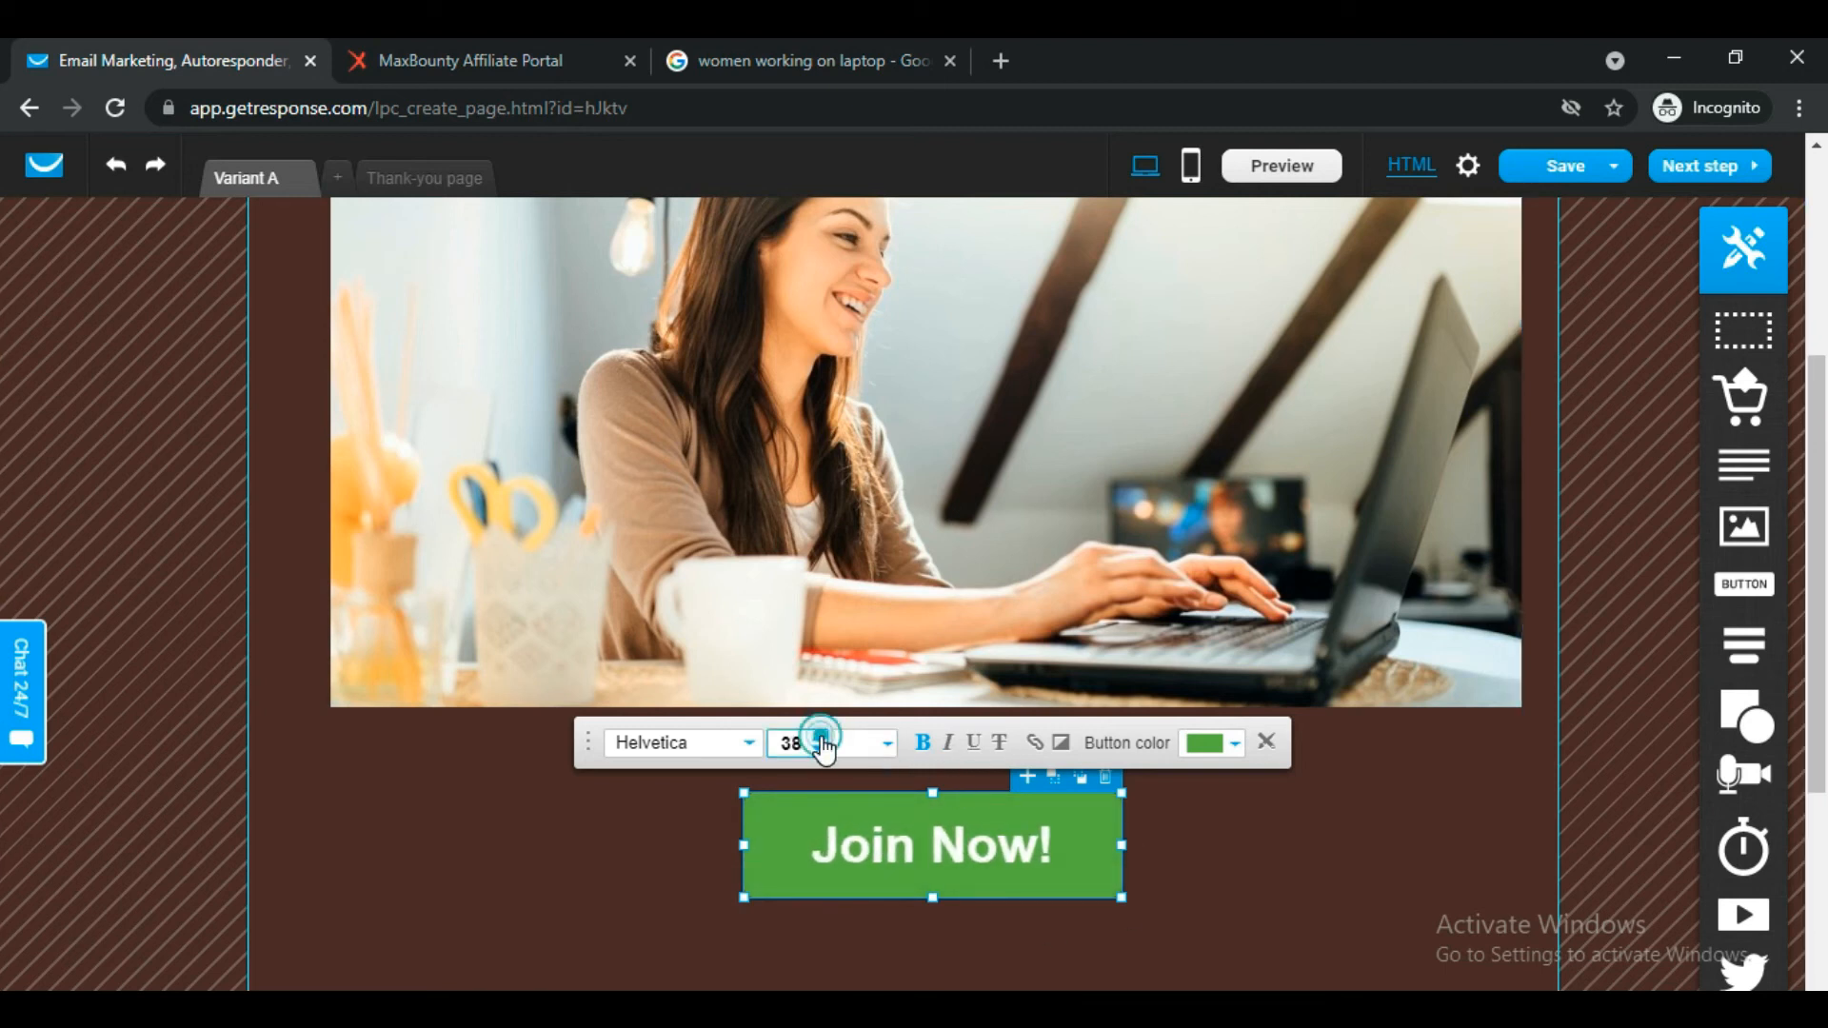
pyautogui.click(820, 740)
pyautogui.click(819, 739)
pyautogui.click(819, 739)
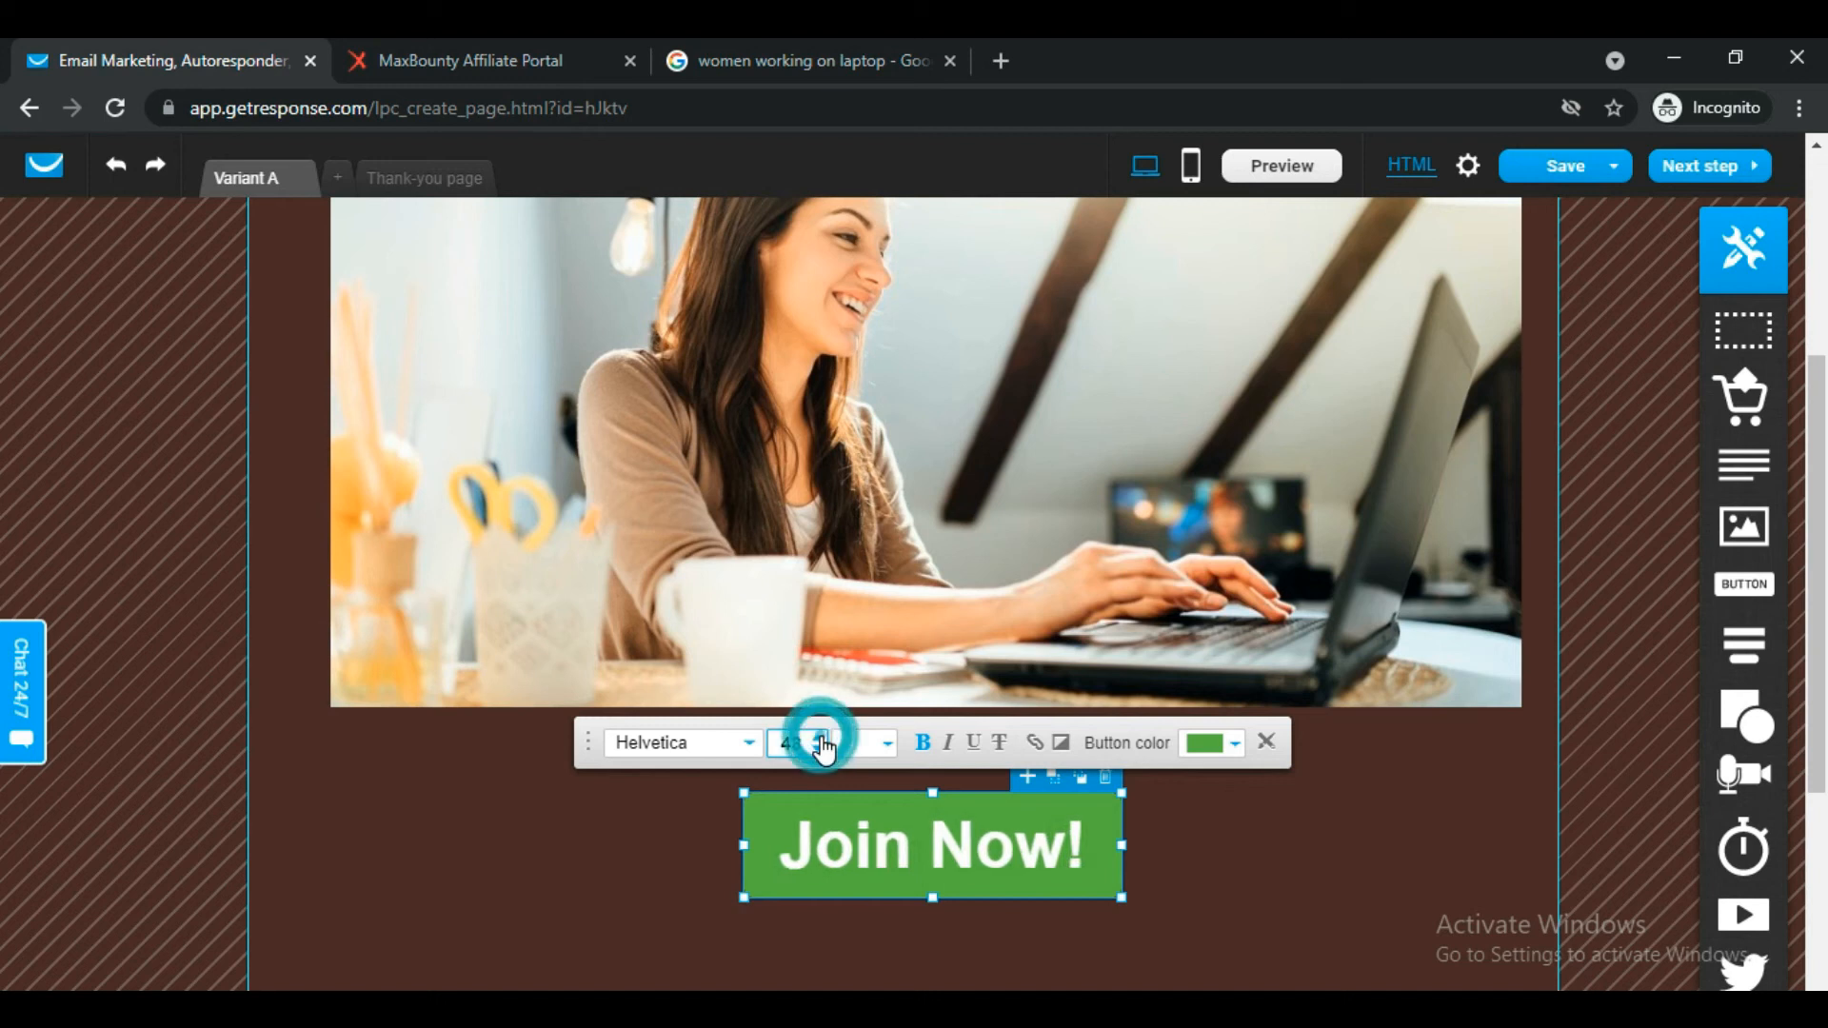
pyautogui.click(1424, 894)
# Nudge the Join Now! button slightly closer to the photo and deselect it.
pyautogui.scroll(-3, 1500, 848)
pyautogui.moveTo(934, 612)
pyautogui.mouseDown()
pyautogui.moveTo(971, 600)
pyautogui.moveTo(949, 576)
pyautogui.moveTo(946, 596)
pyautogui.mouseUp()
pyautogui.scroll(-1, 1111, 815)
pyautogui.click(1064, 902)
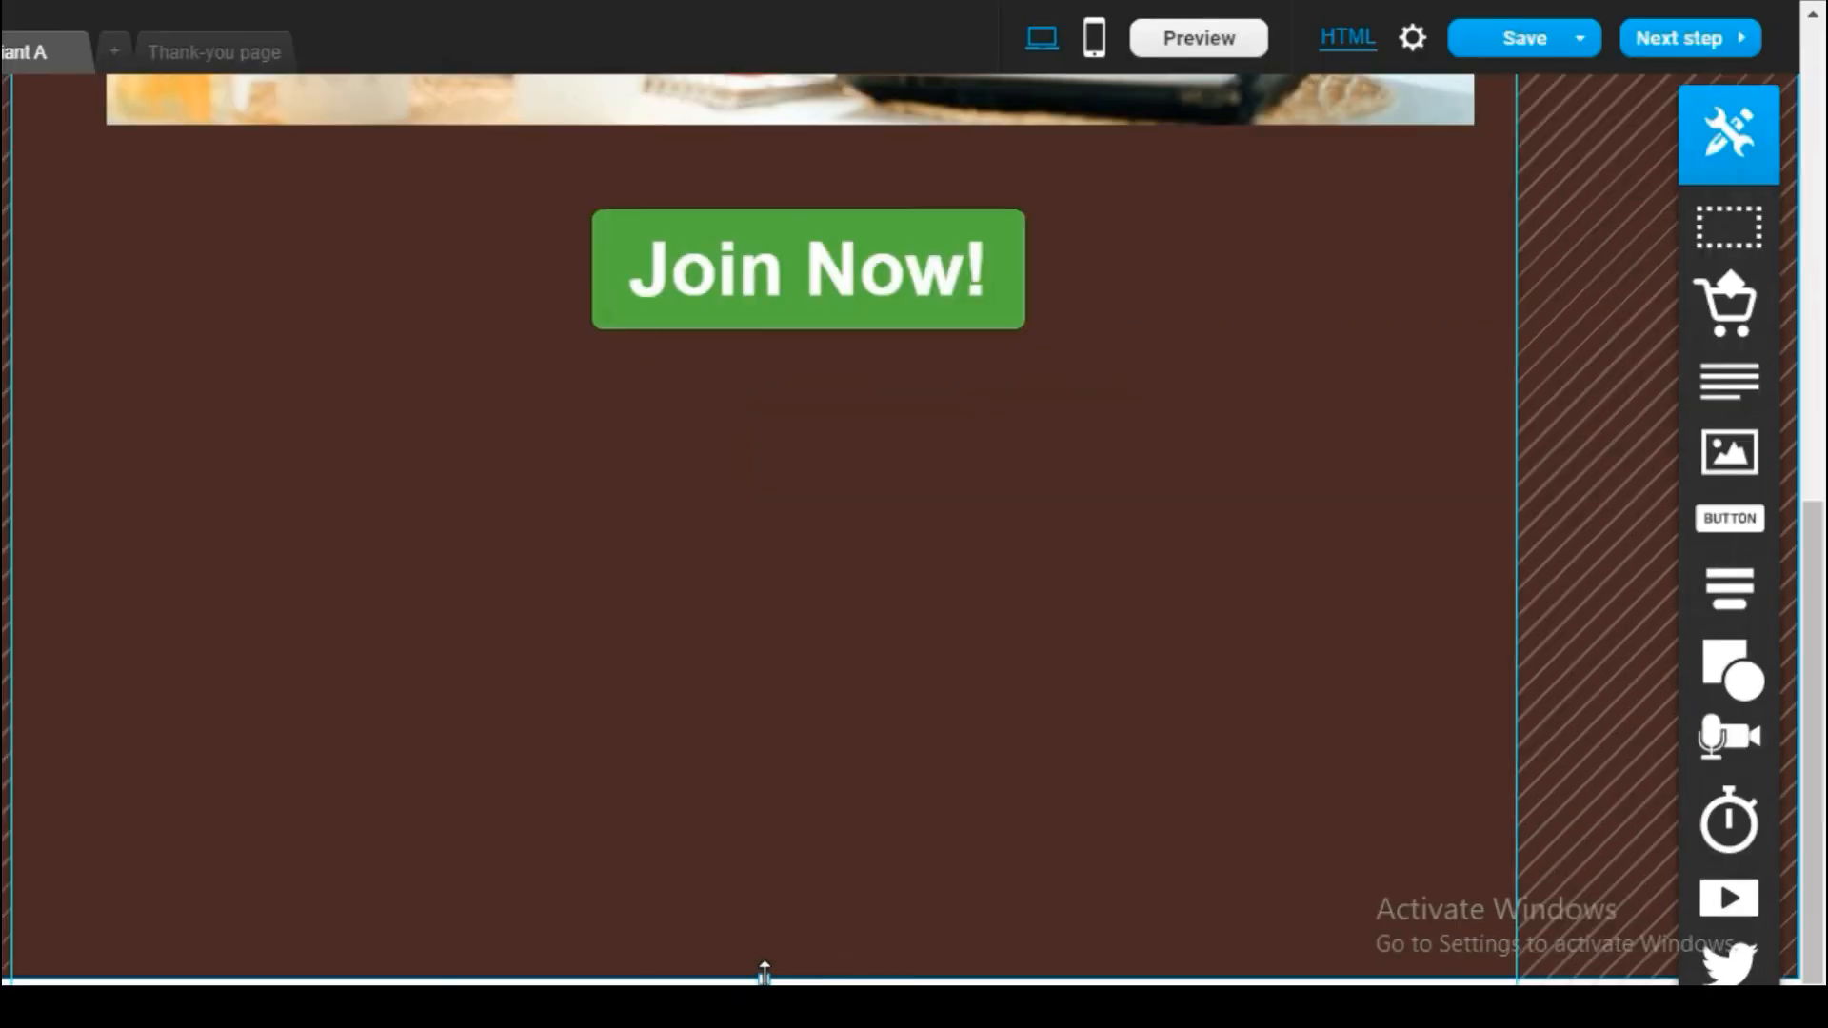
# Shorten the brown section so that it ends just below the Join Now! button, then check the page from headline to button.
pyautogui.moveTo(763, 971); pyautogui.dragTo(815, 405)
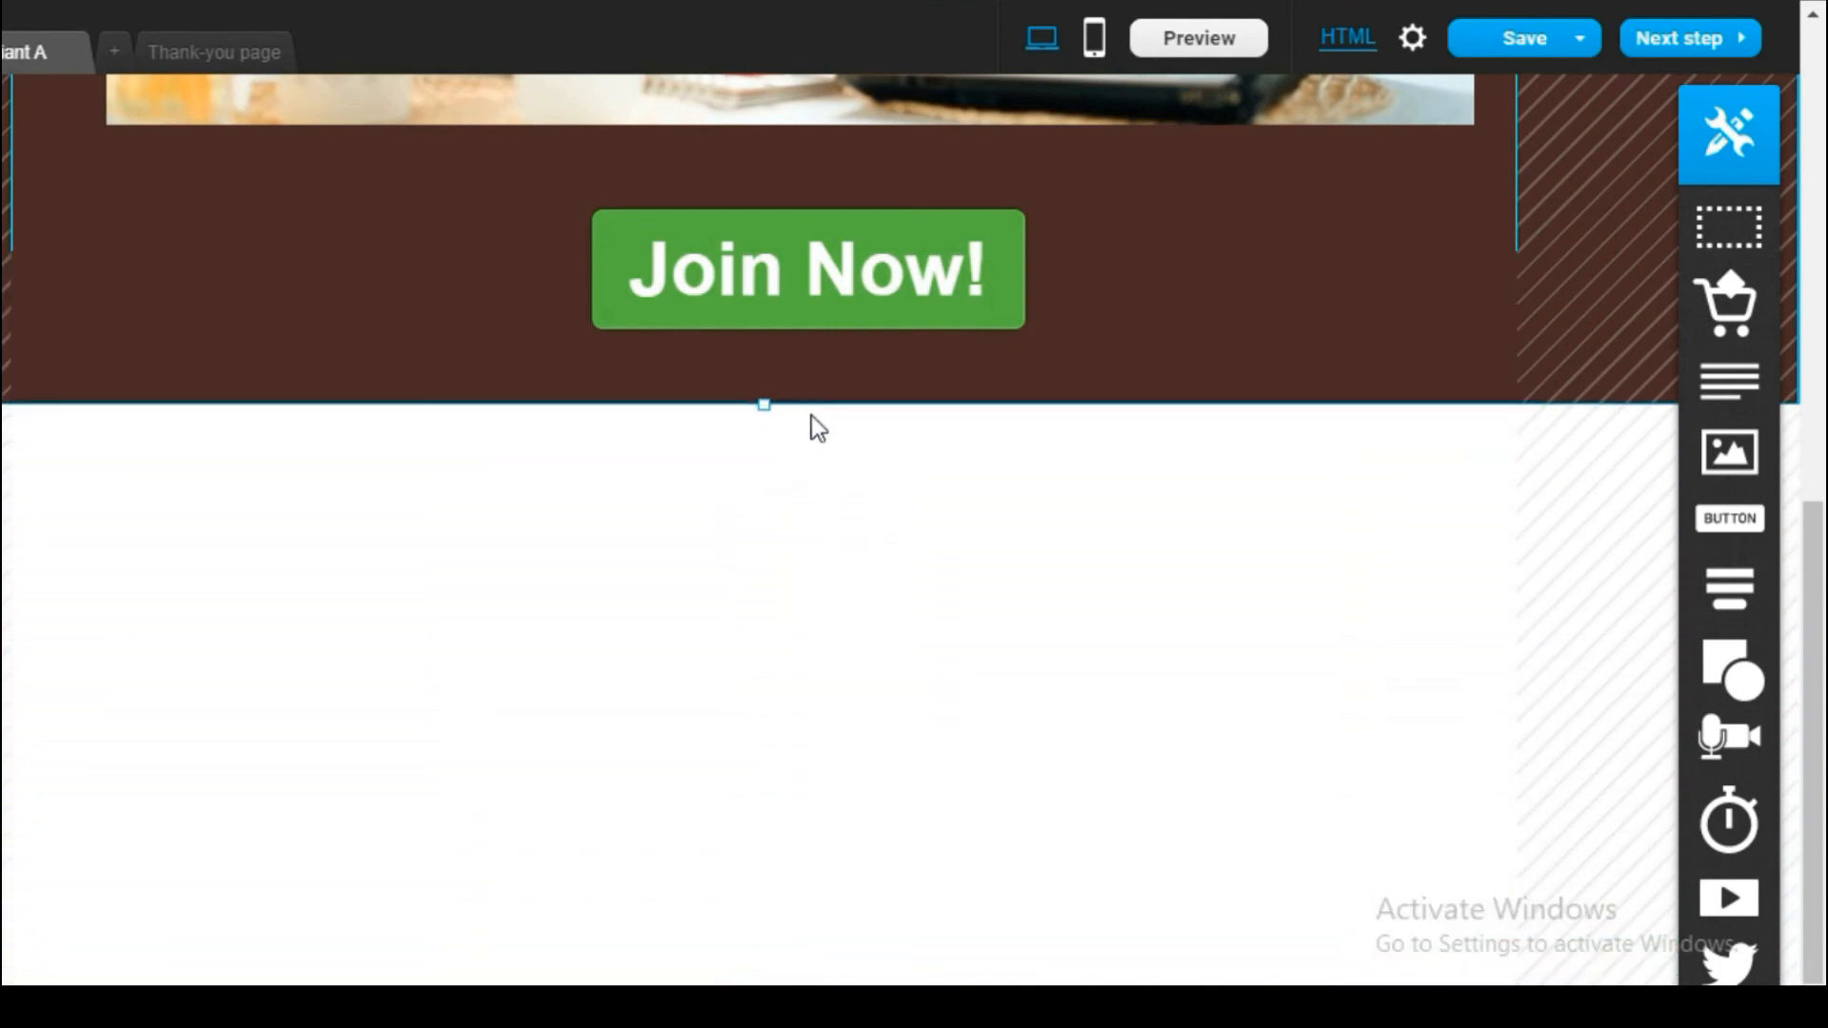
pyautogui.click(914, 739)
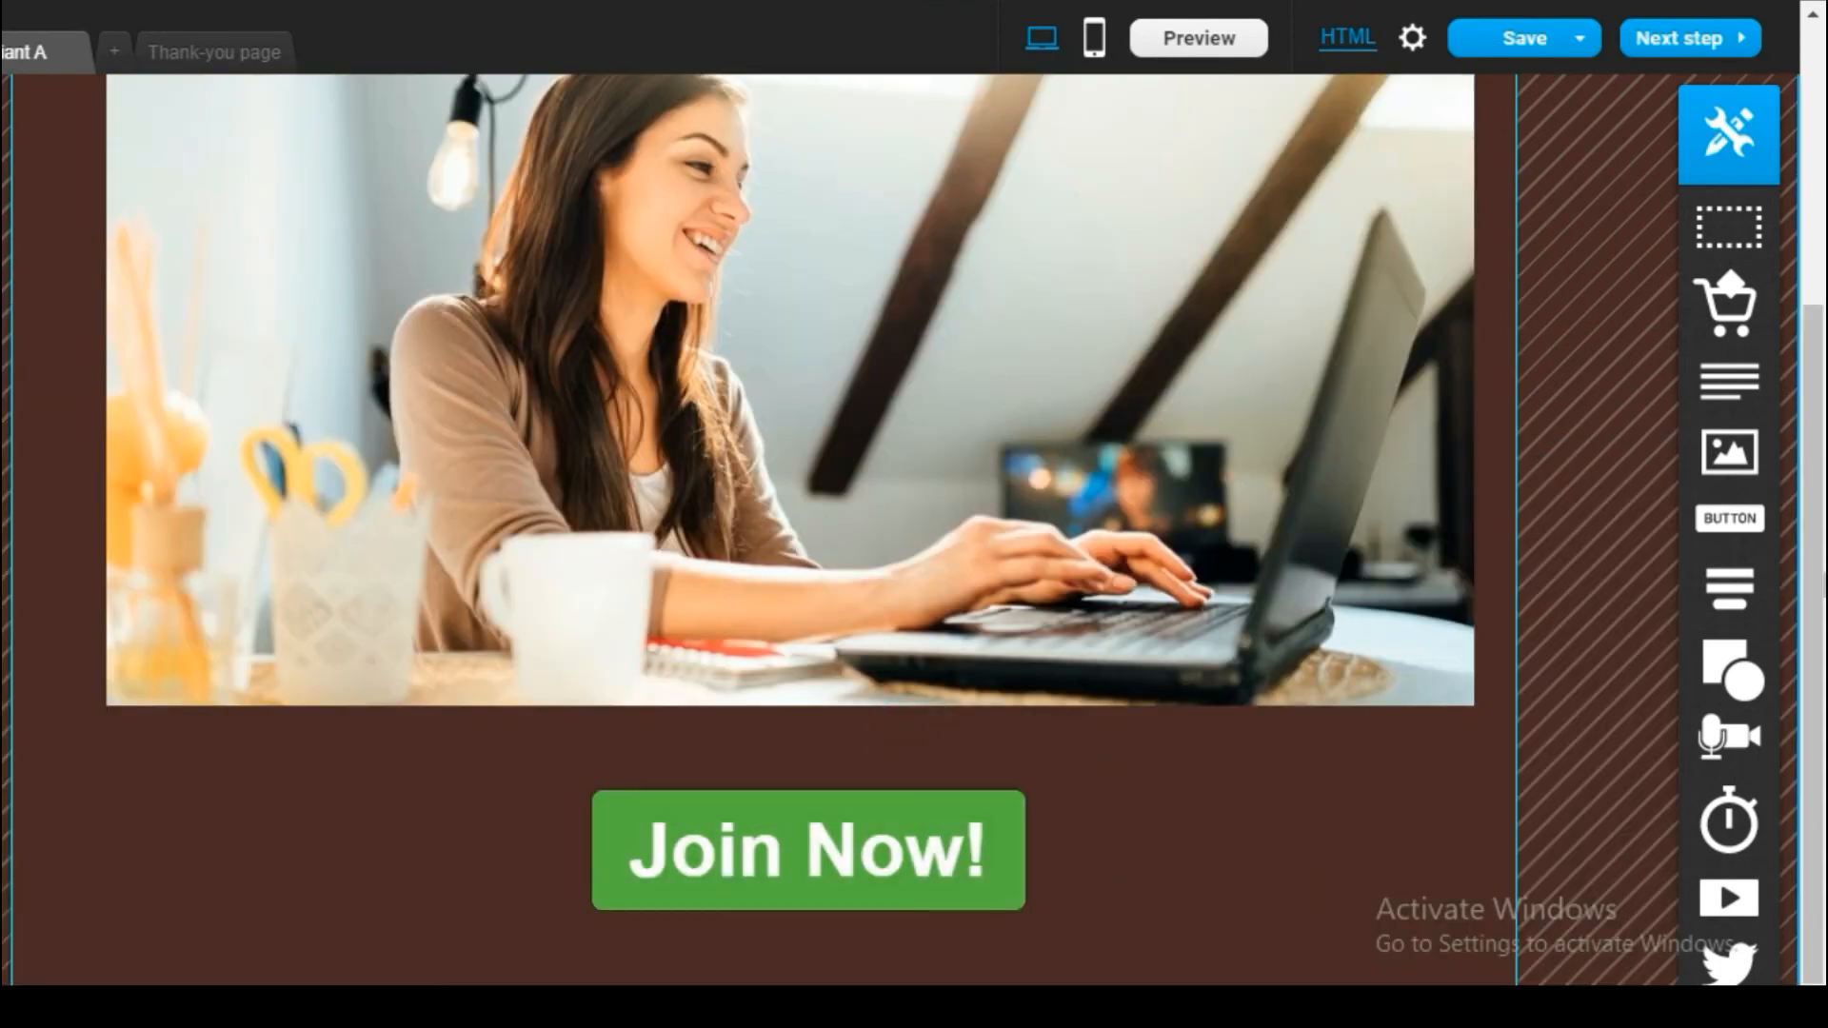
pyautogui.scroll(4, 1245, 709)
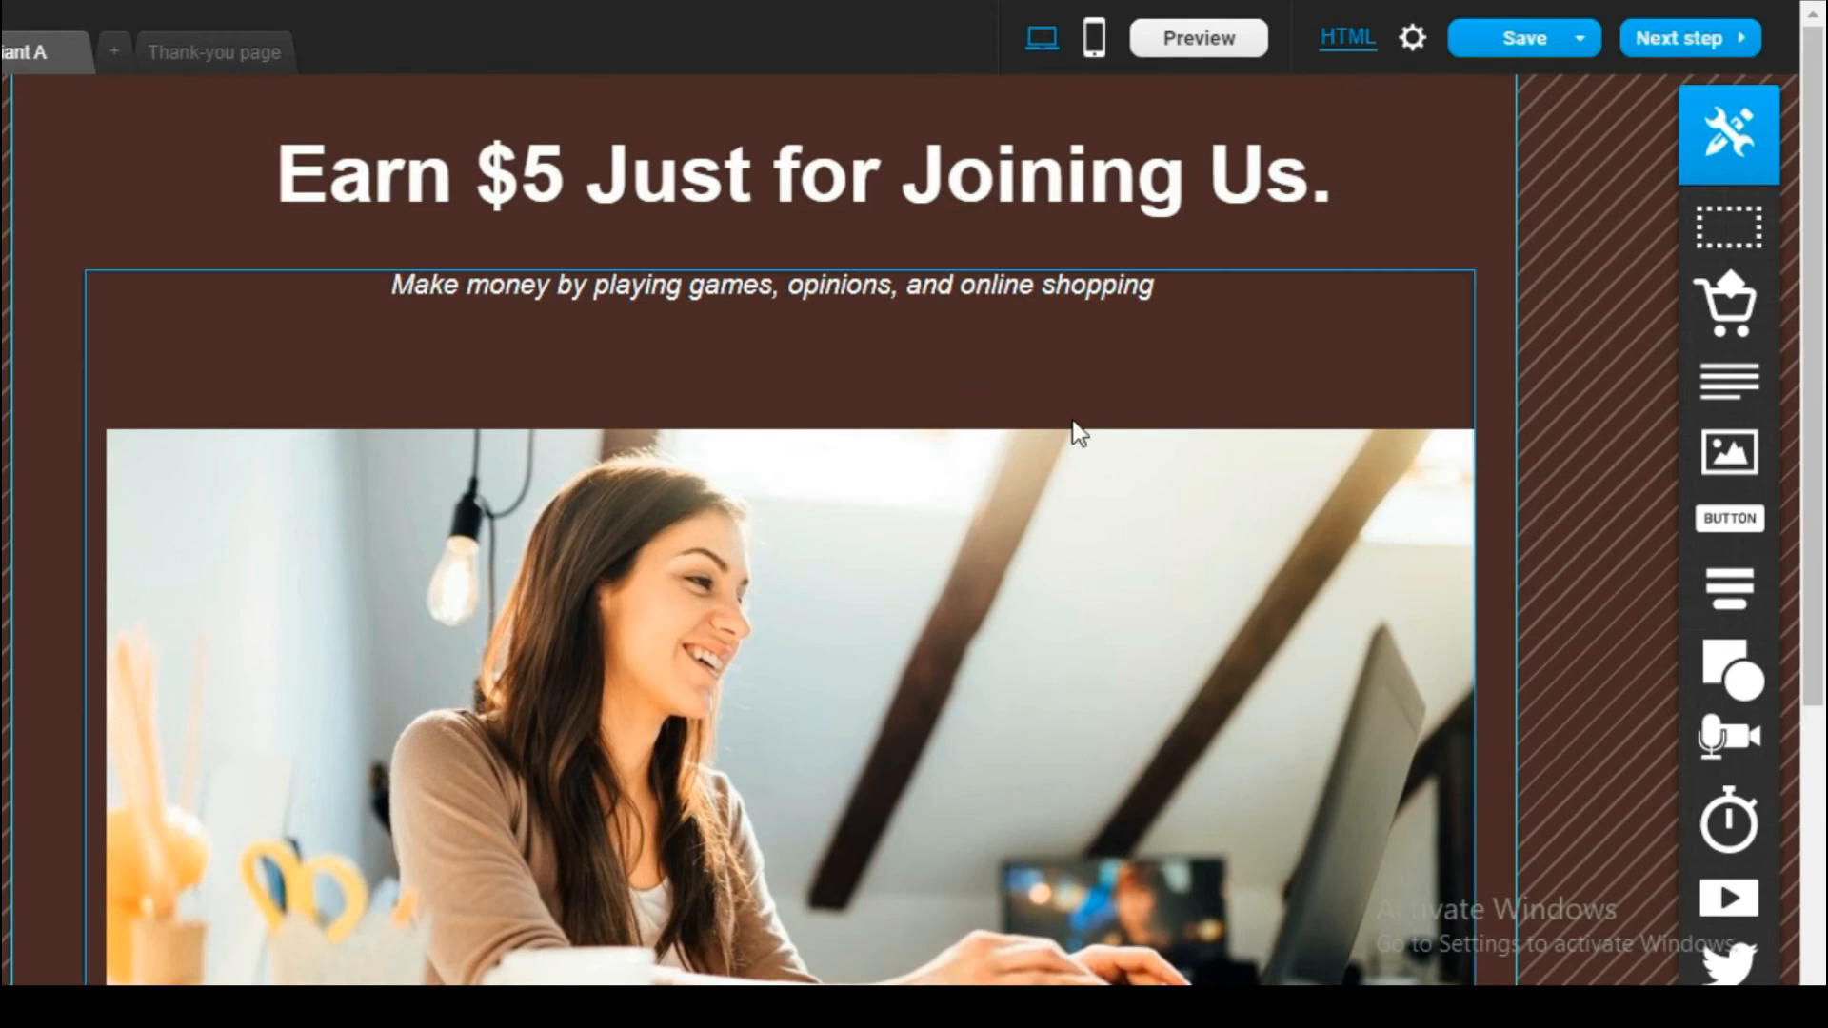
pyautogui.scroll(-5, 1224, 396)
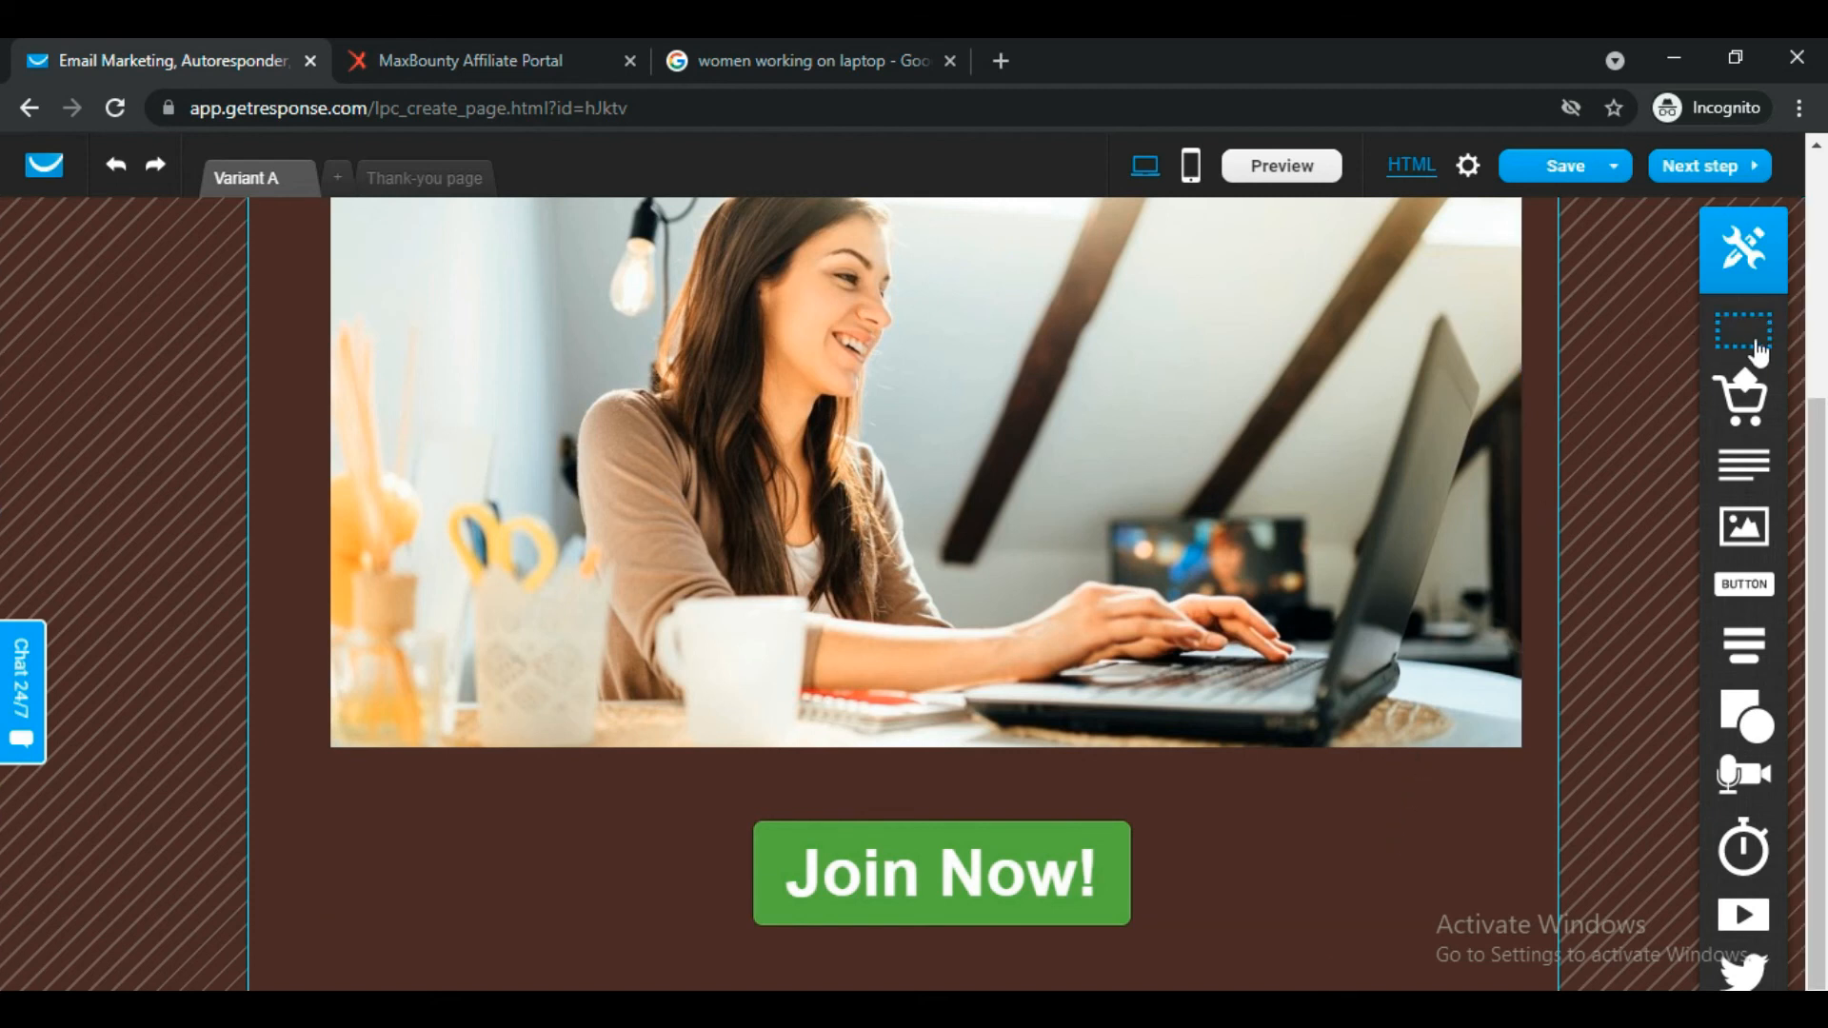
# Add a new blank white section directly beneath the brown section with the Join Now! button.
pyautogui.moveTo(1758, 354); pyautogui.dragTo(984, 1013)
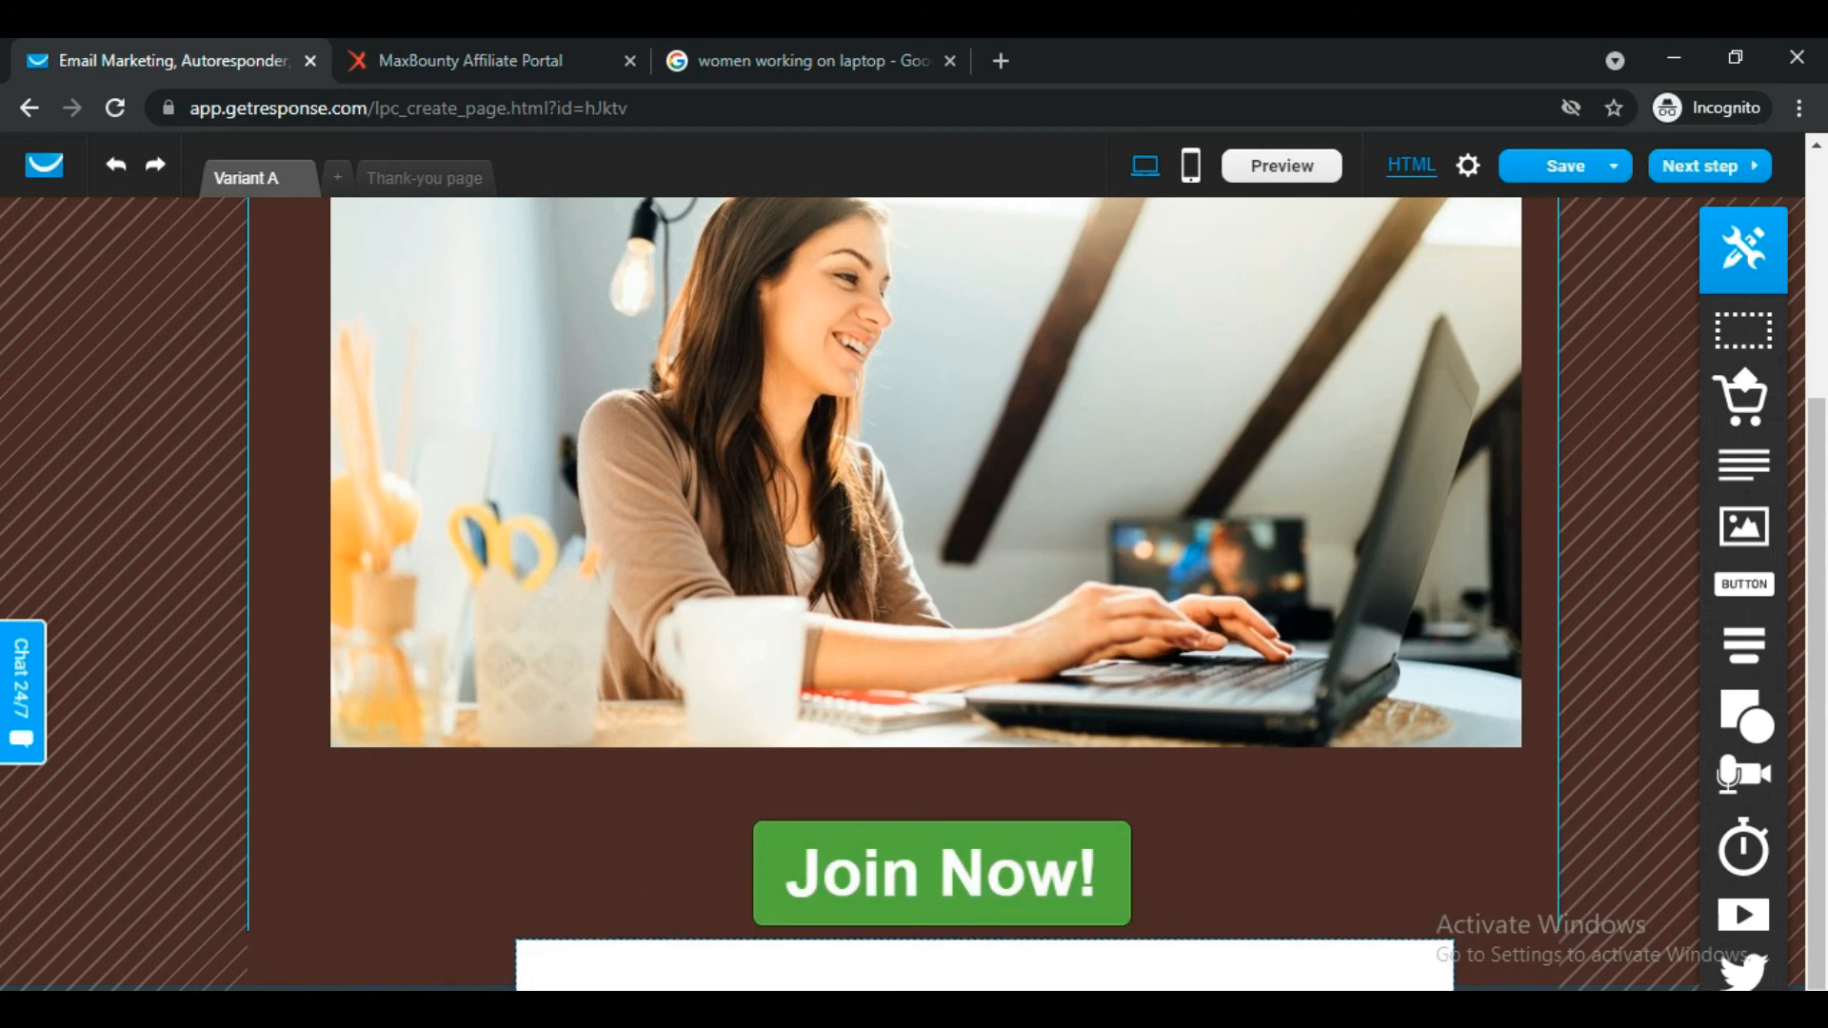
pyautogui.scroll(-4, 1126, 843)
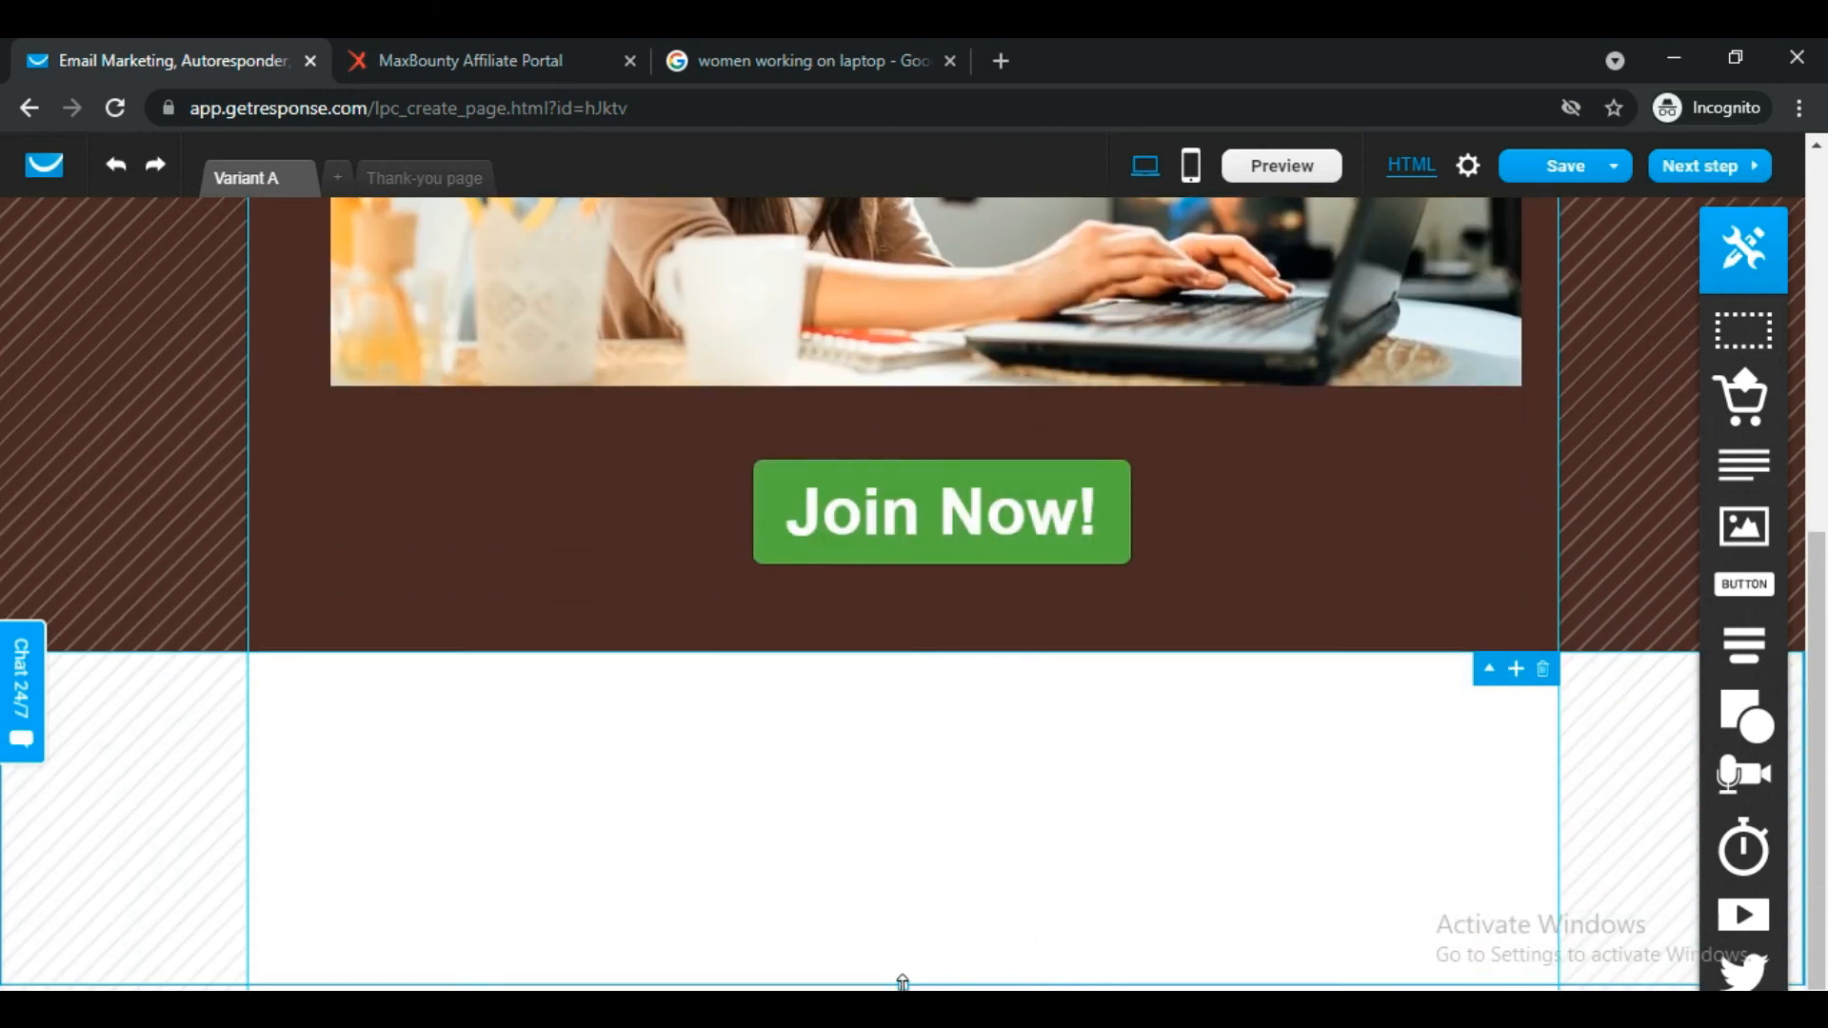
pyautogui.scroll(-1, 903, 980)
pyautogui.scroll(3, 983, 947)
pyautogui.scroll(-4, 1150, 905)
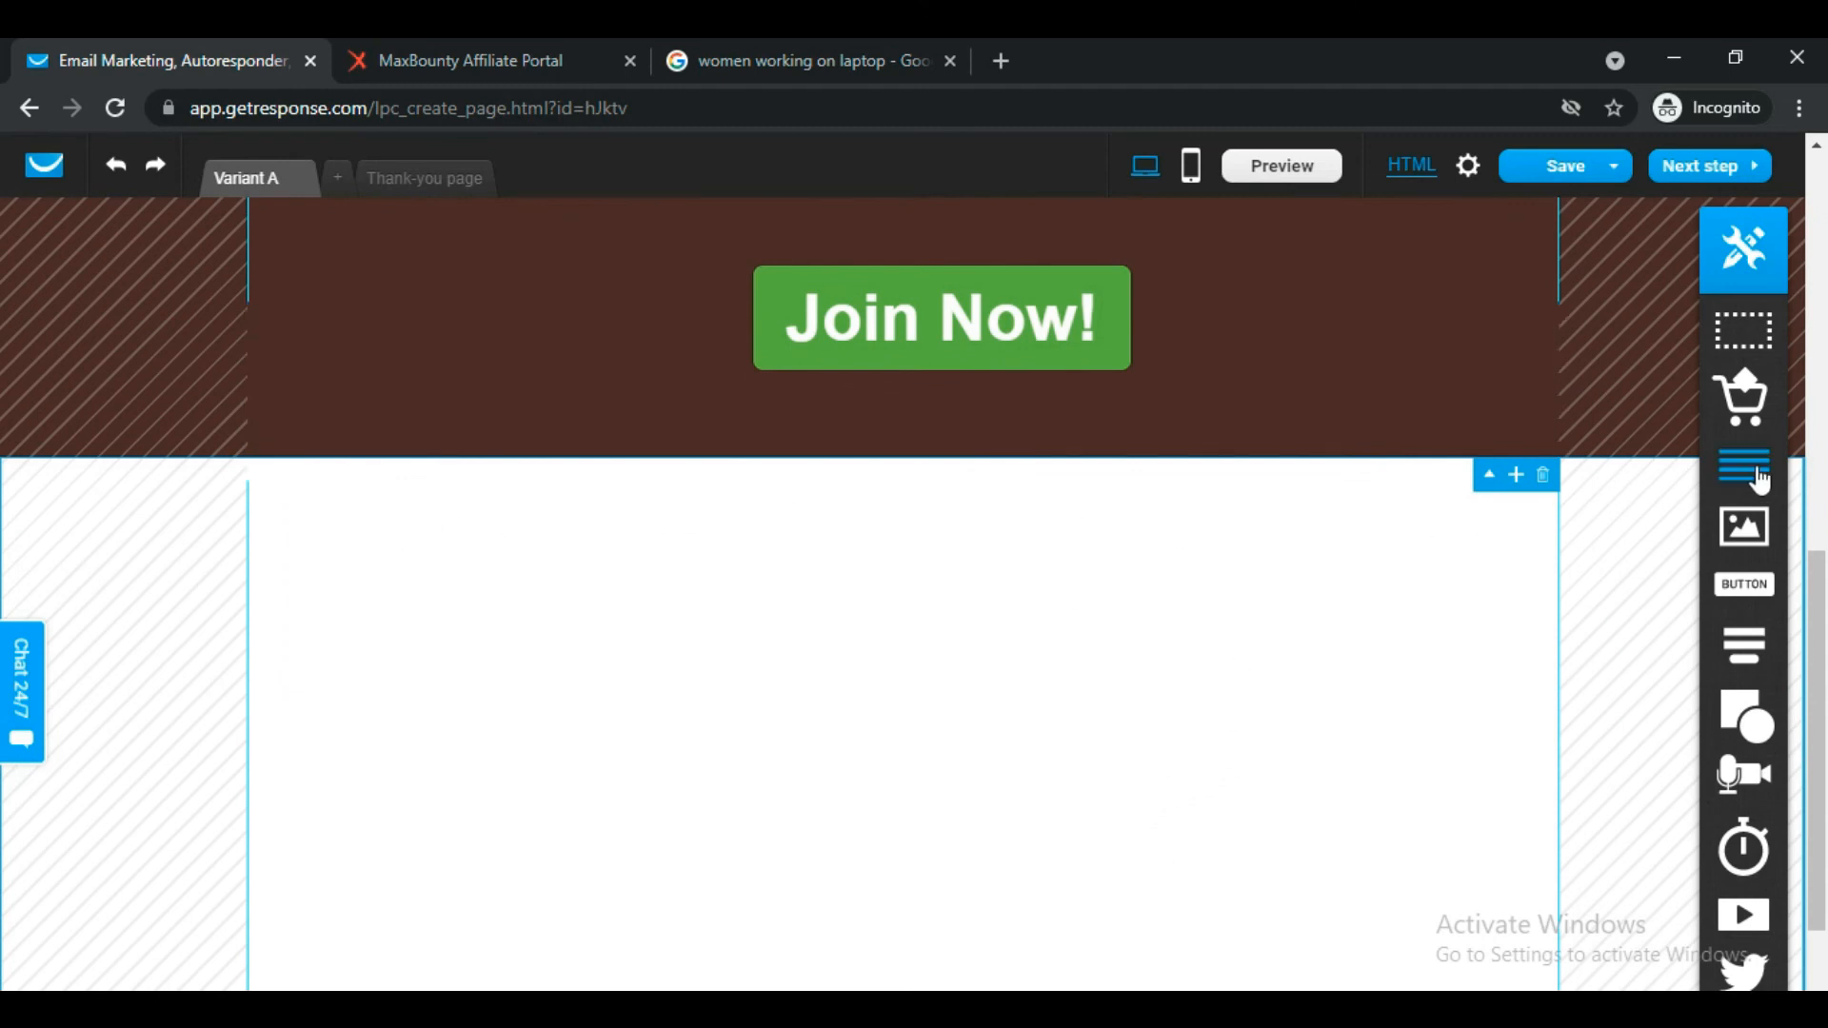
# Add a text box near the top of the new white section reading "Feedback From Our Clients".
pyautogui.moveTo(1750, 473); pyautogui.dragTo(564, 548)
pyautogui.click(1008, 600)
pyautogui.click(942, 527)
pyautogui.click(938, 526)
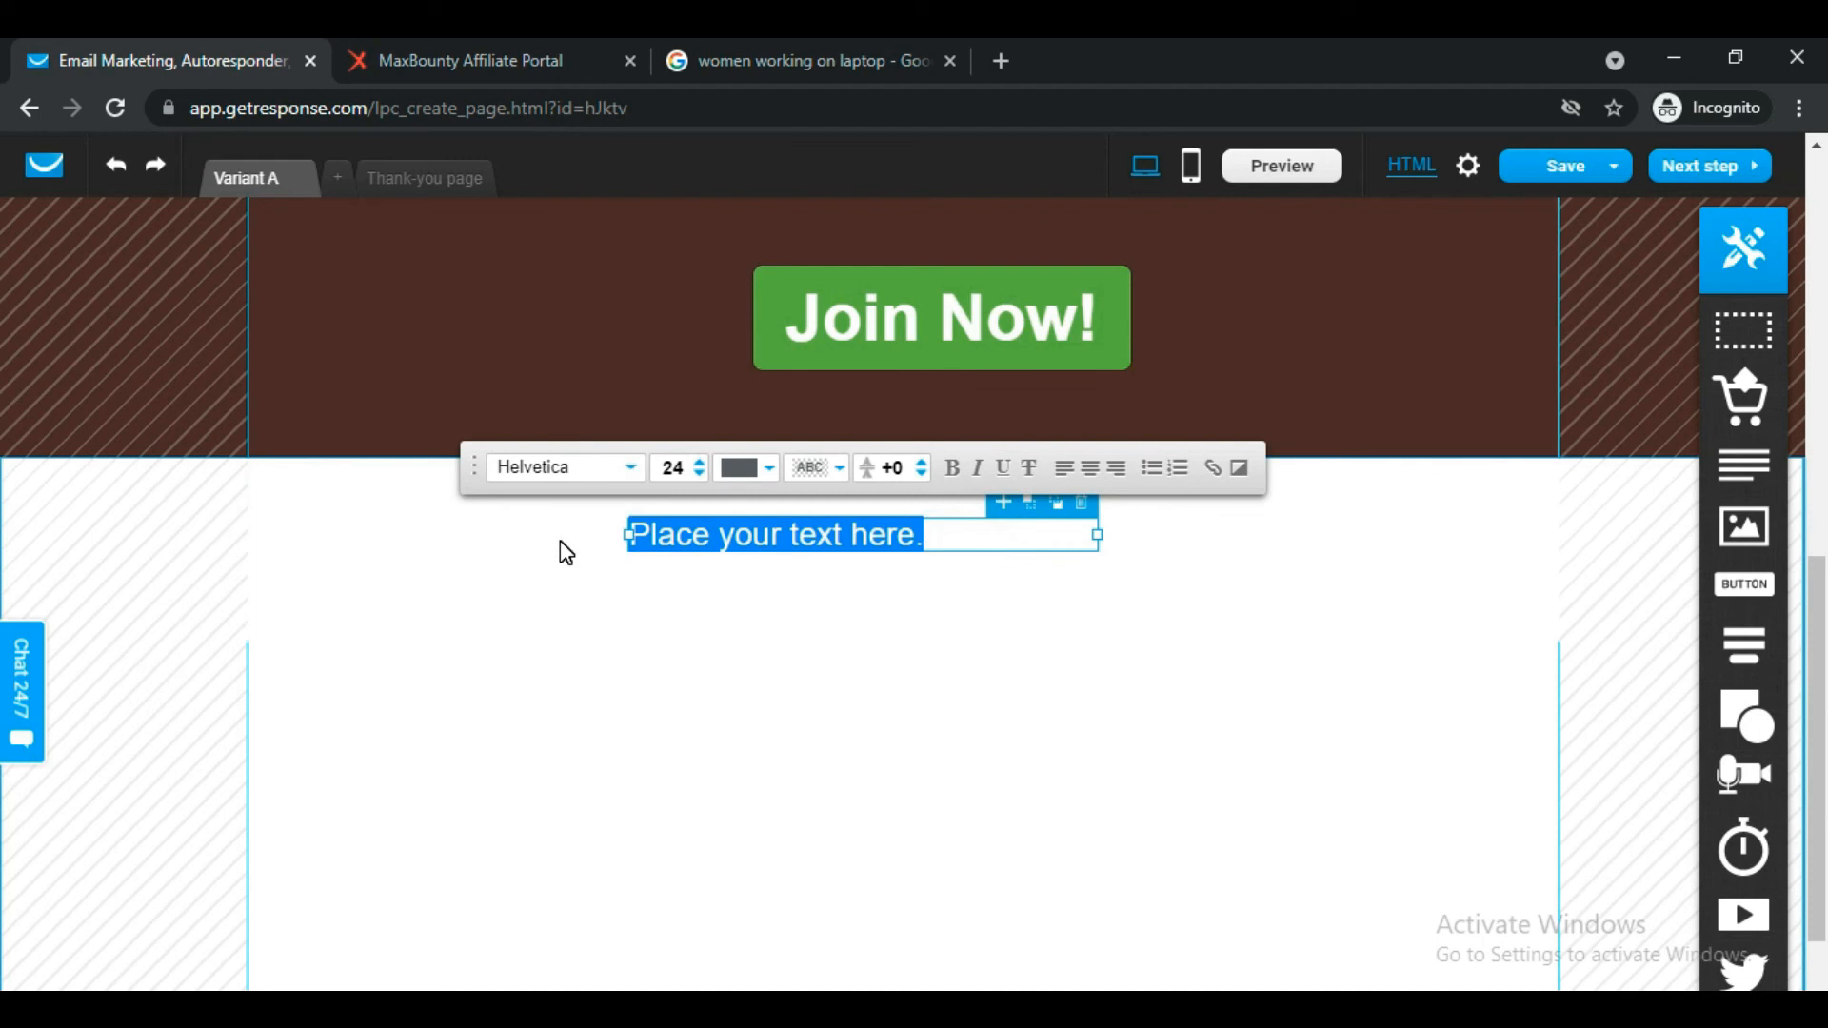
pyautogui.press('BackSpace')
pyautogui.write('Feedback From Our Clients')
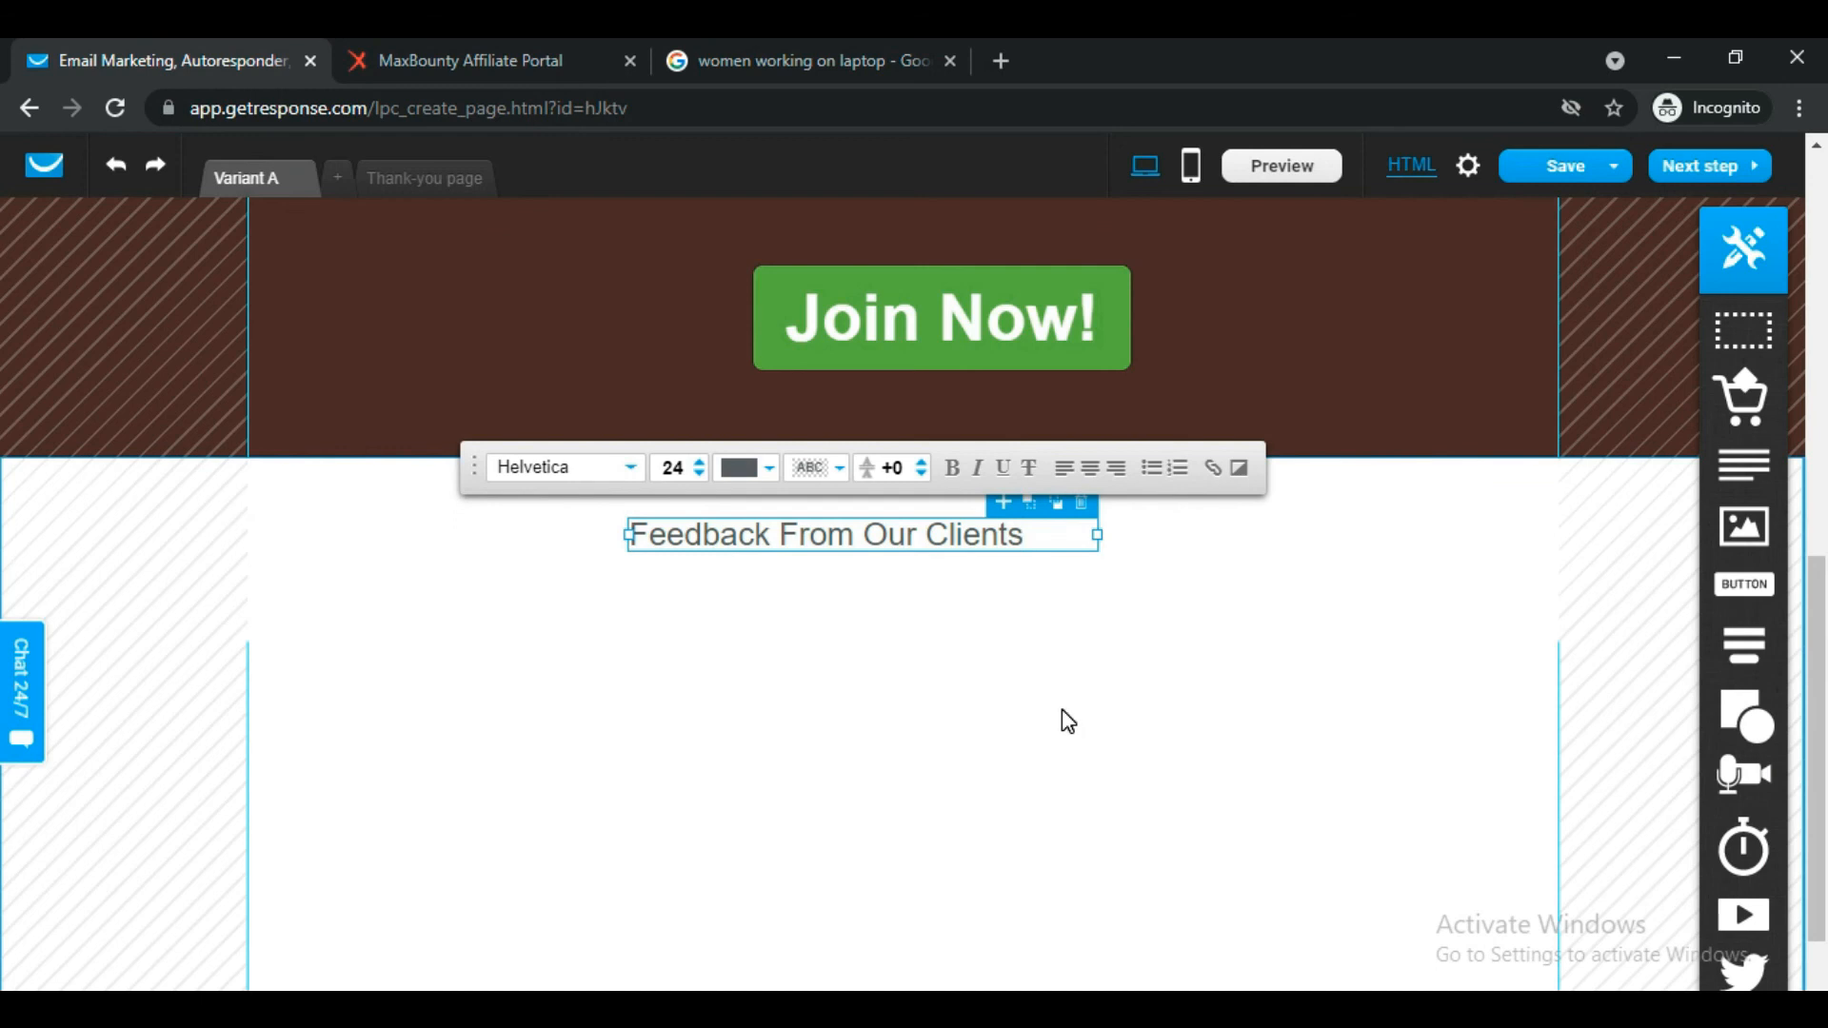
pyautogui.moveTo(1721, 643)
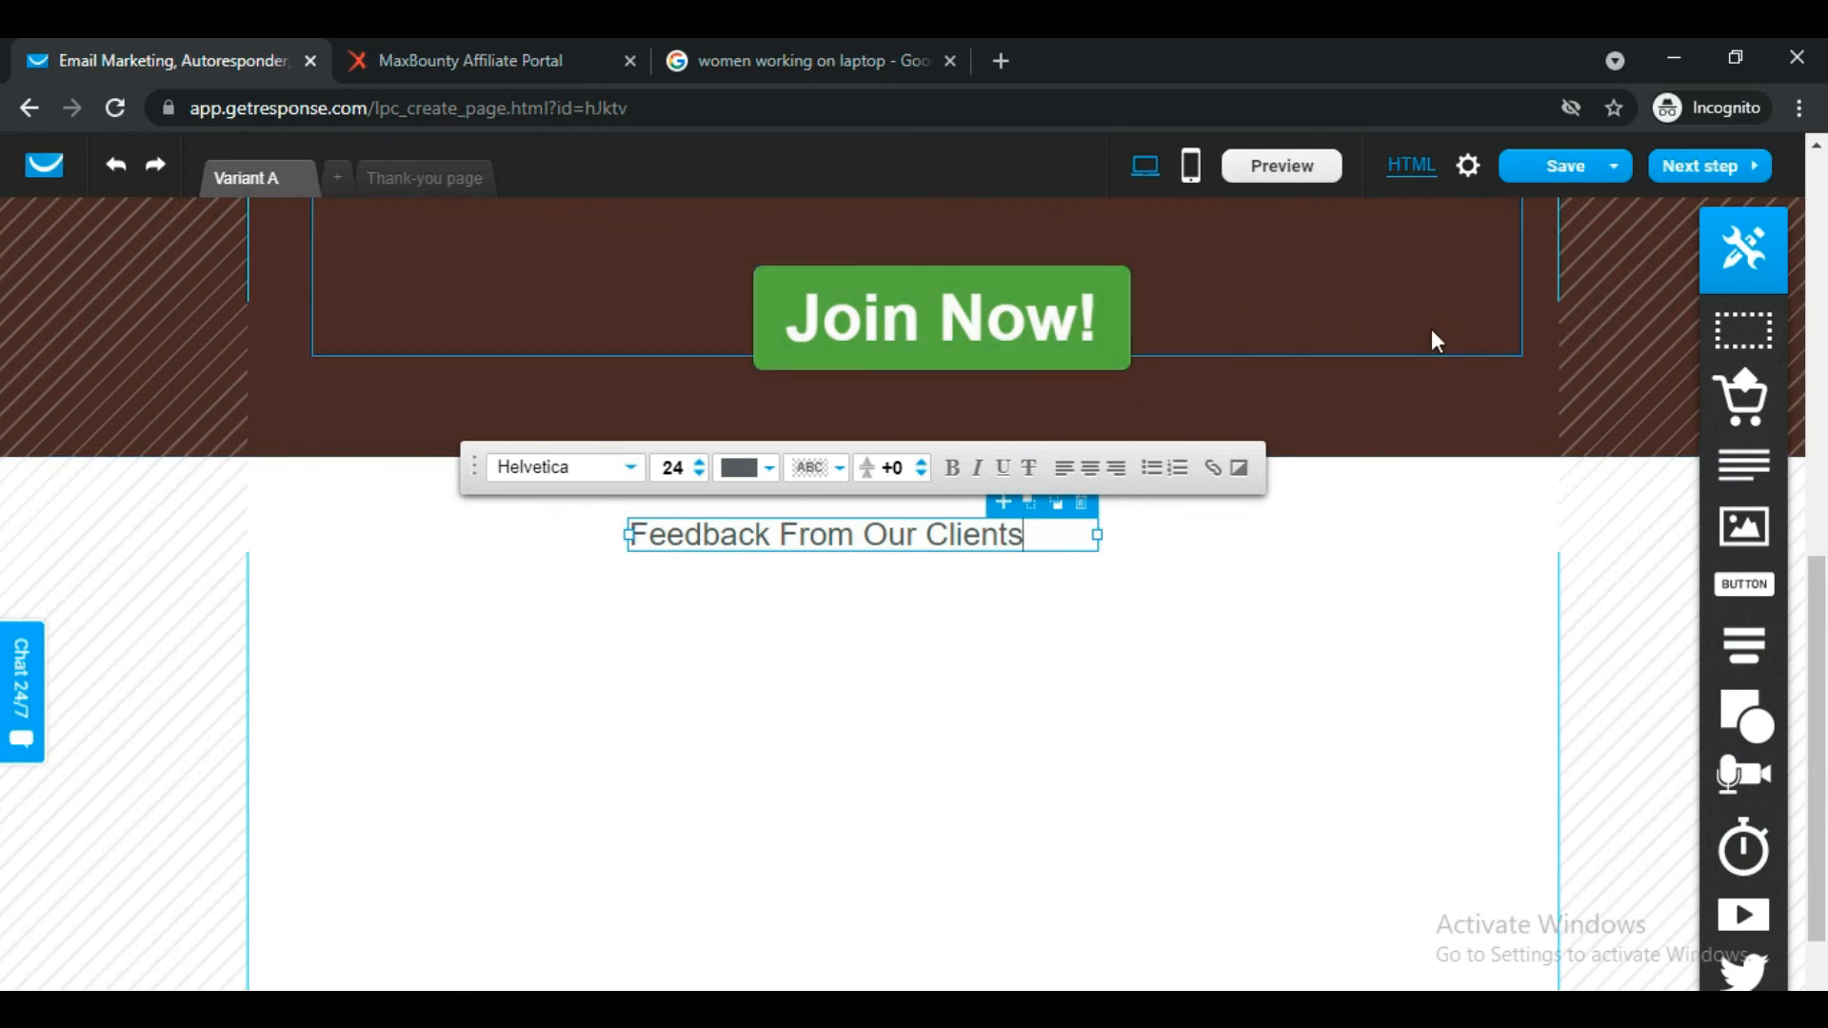
pyautogui.click(1310, 625)
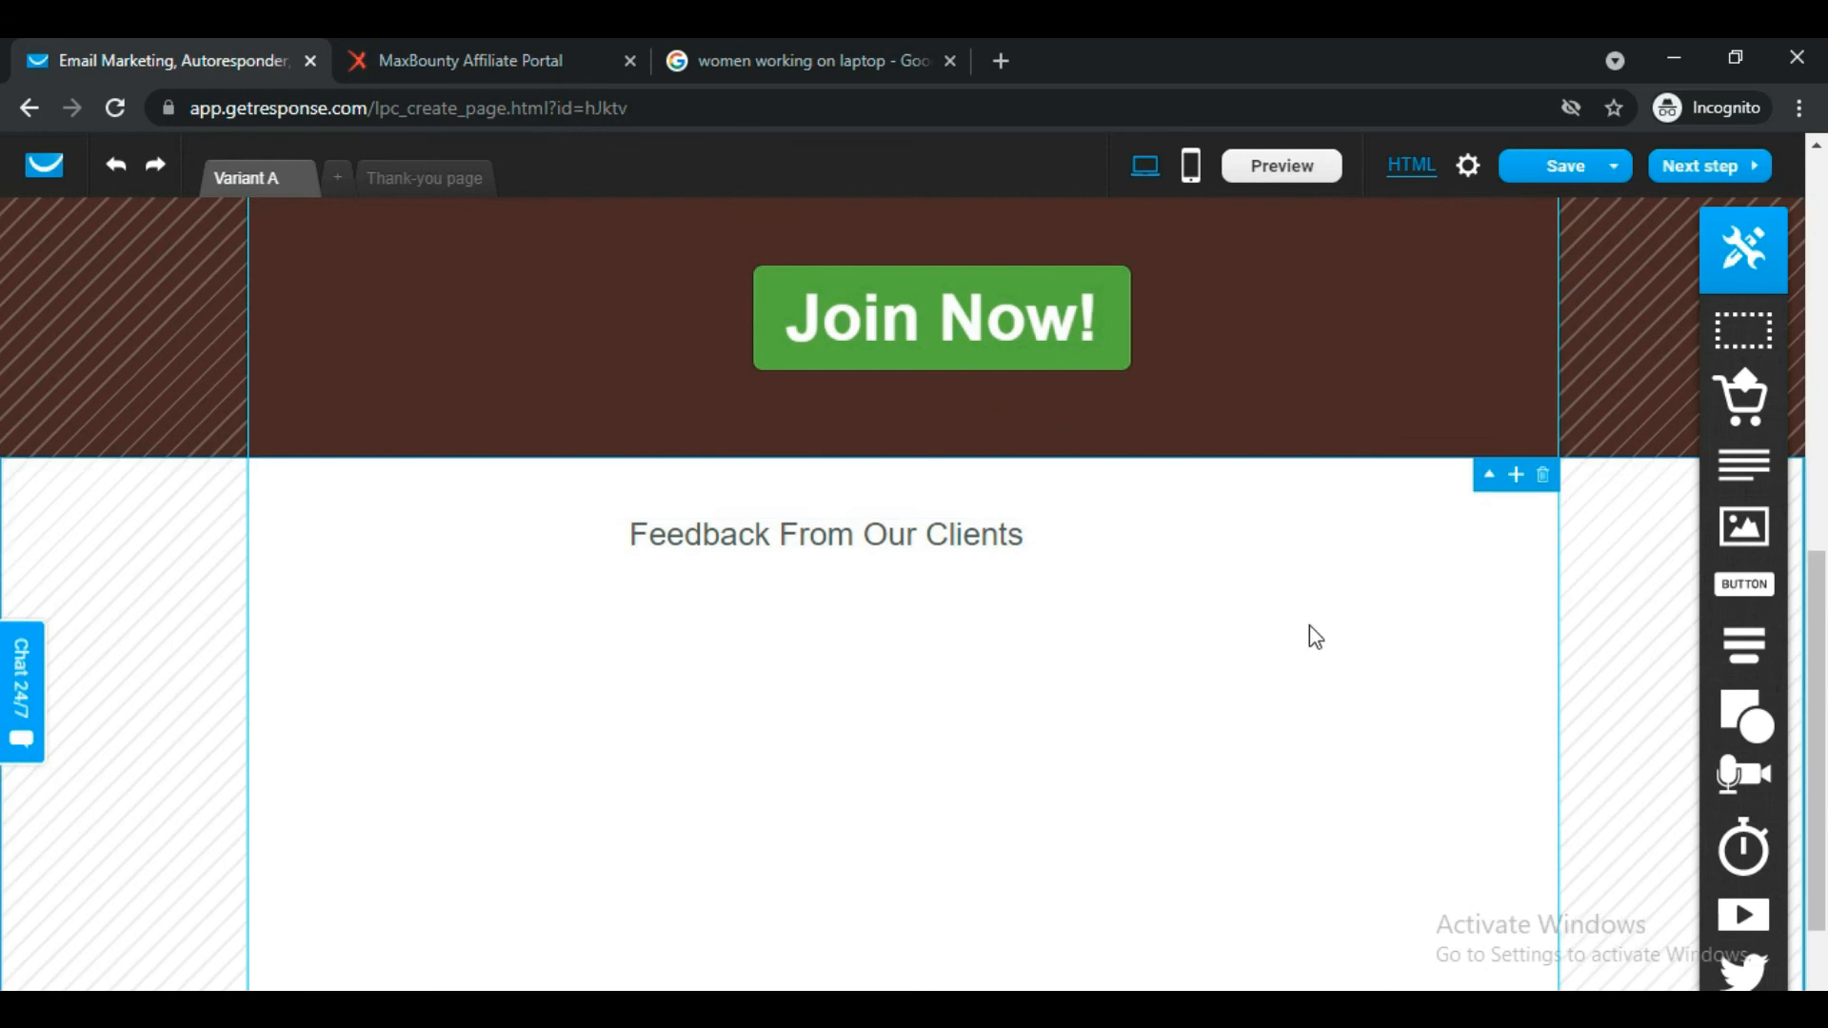
# In the MaxBounty portal, build the InboxDollars tracking link for Search traffic with the Raw link creative and copy it.
pyautogui.scroll(3, 1300, 652)
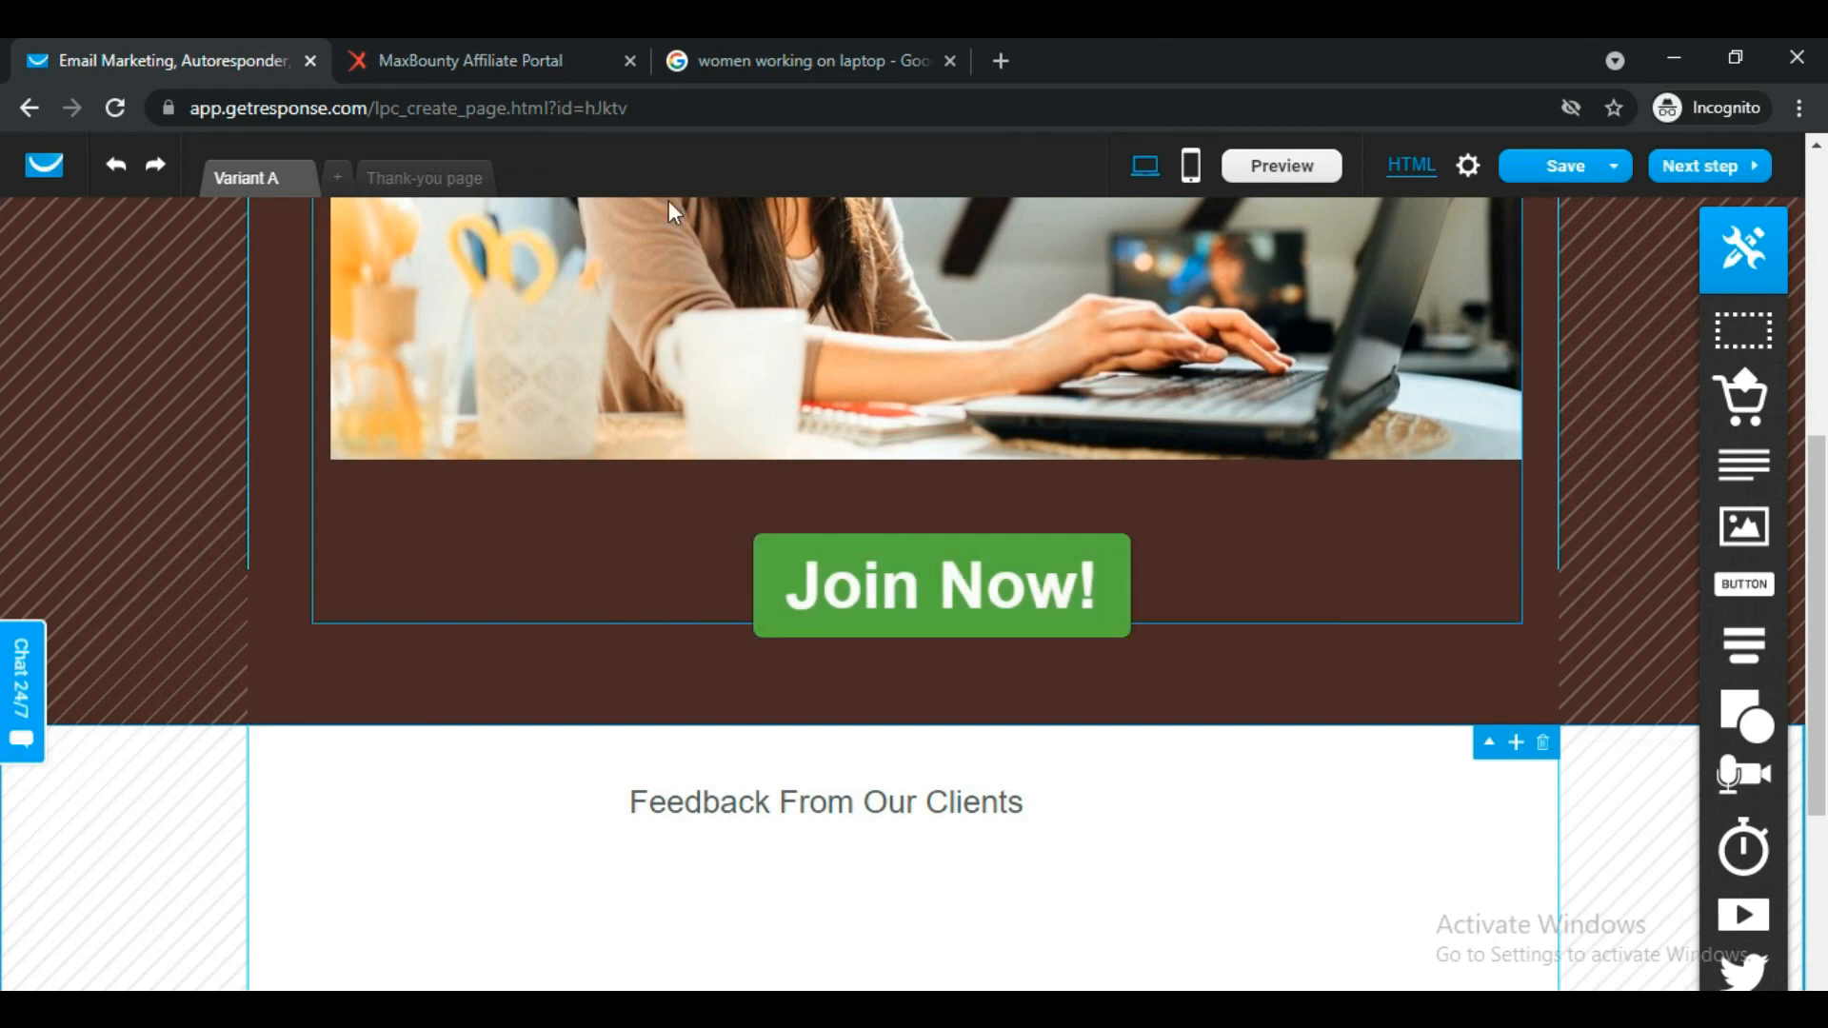
pyautogui.click(501, 60)
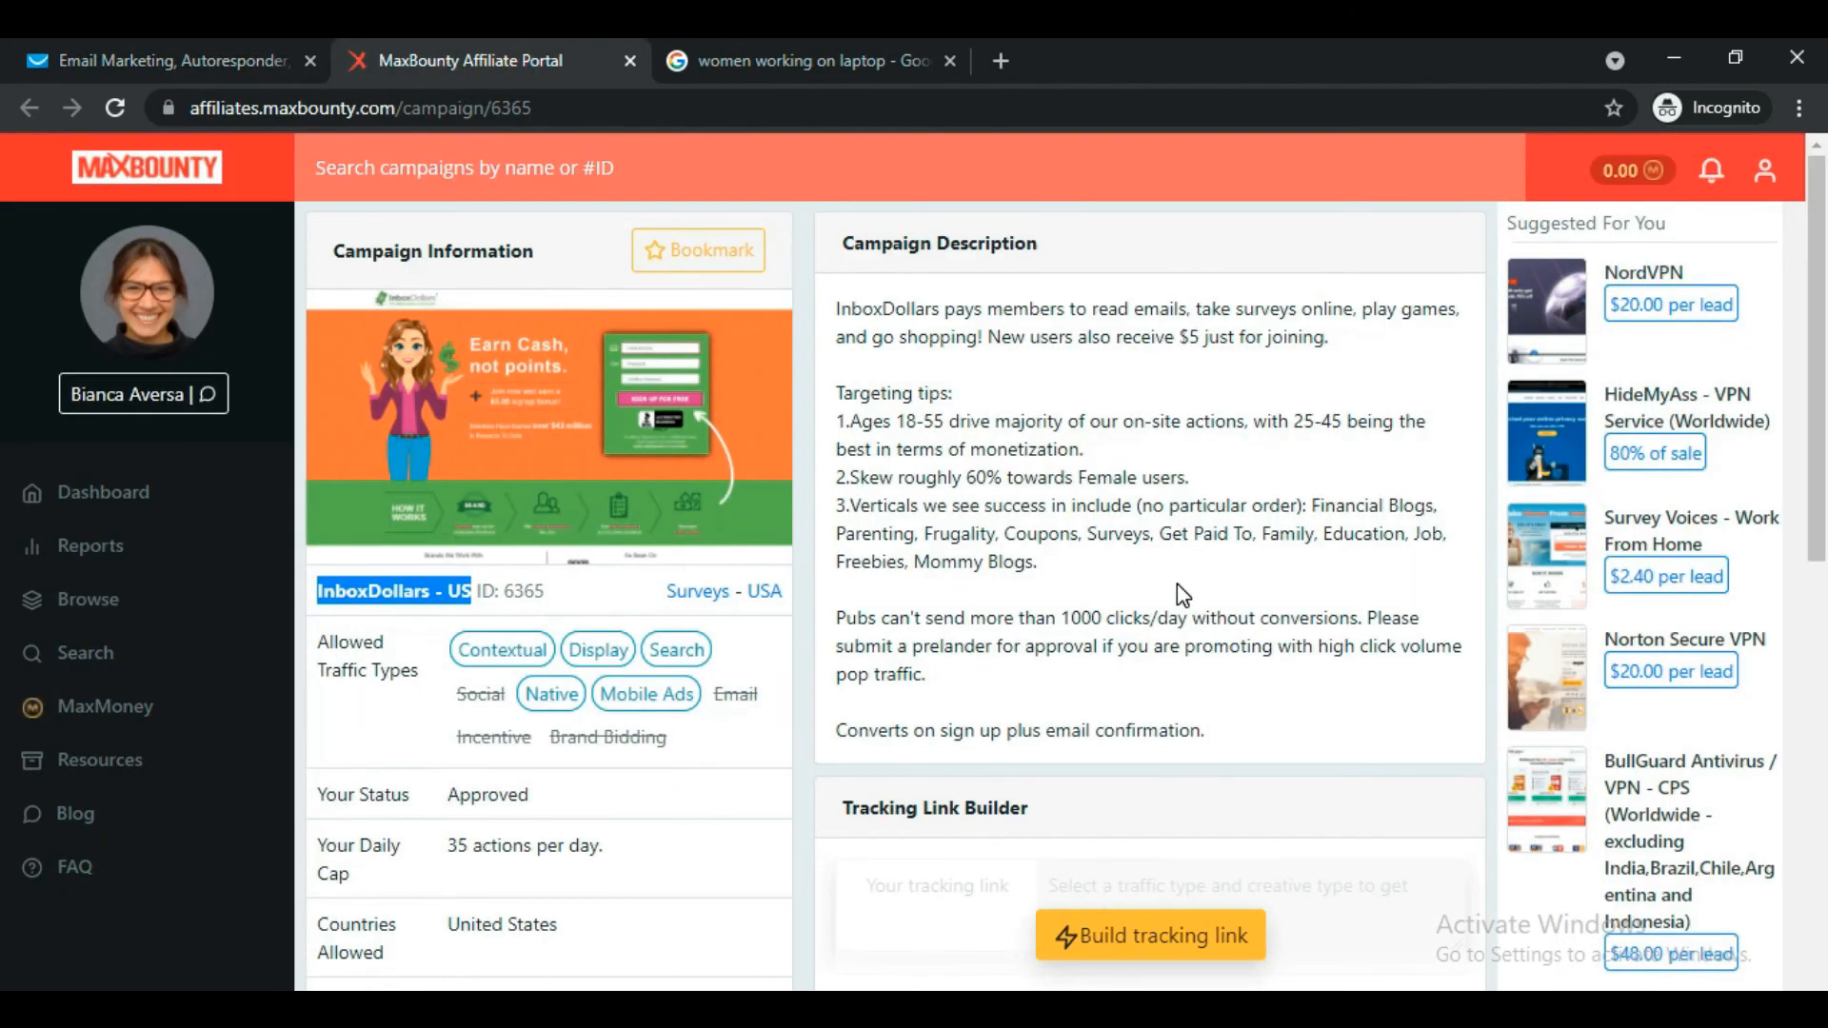
pyautogui.scroll(-1, 1179, 588)
pyautogui.click(1192, 807)
pyautogui.scroll(-2, 1306, 518)
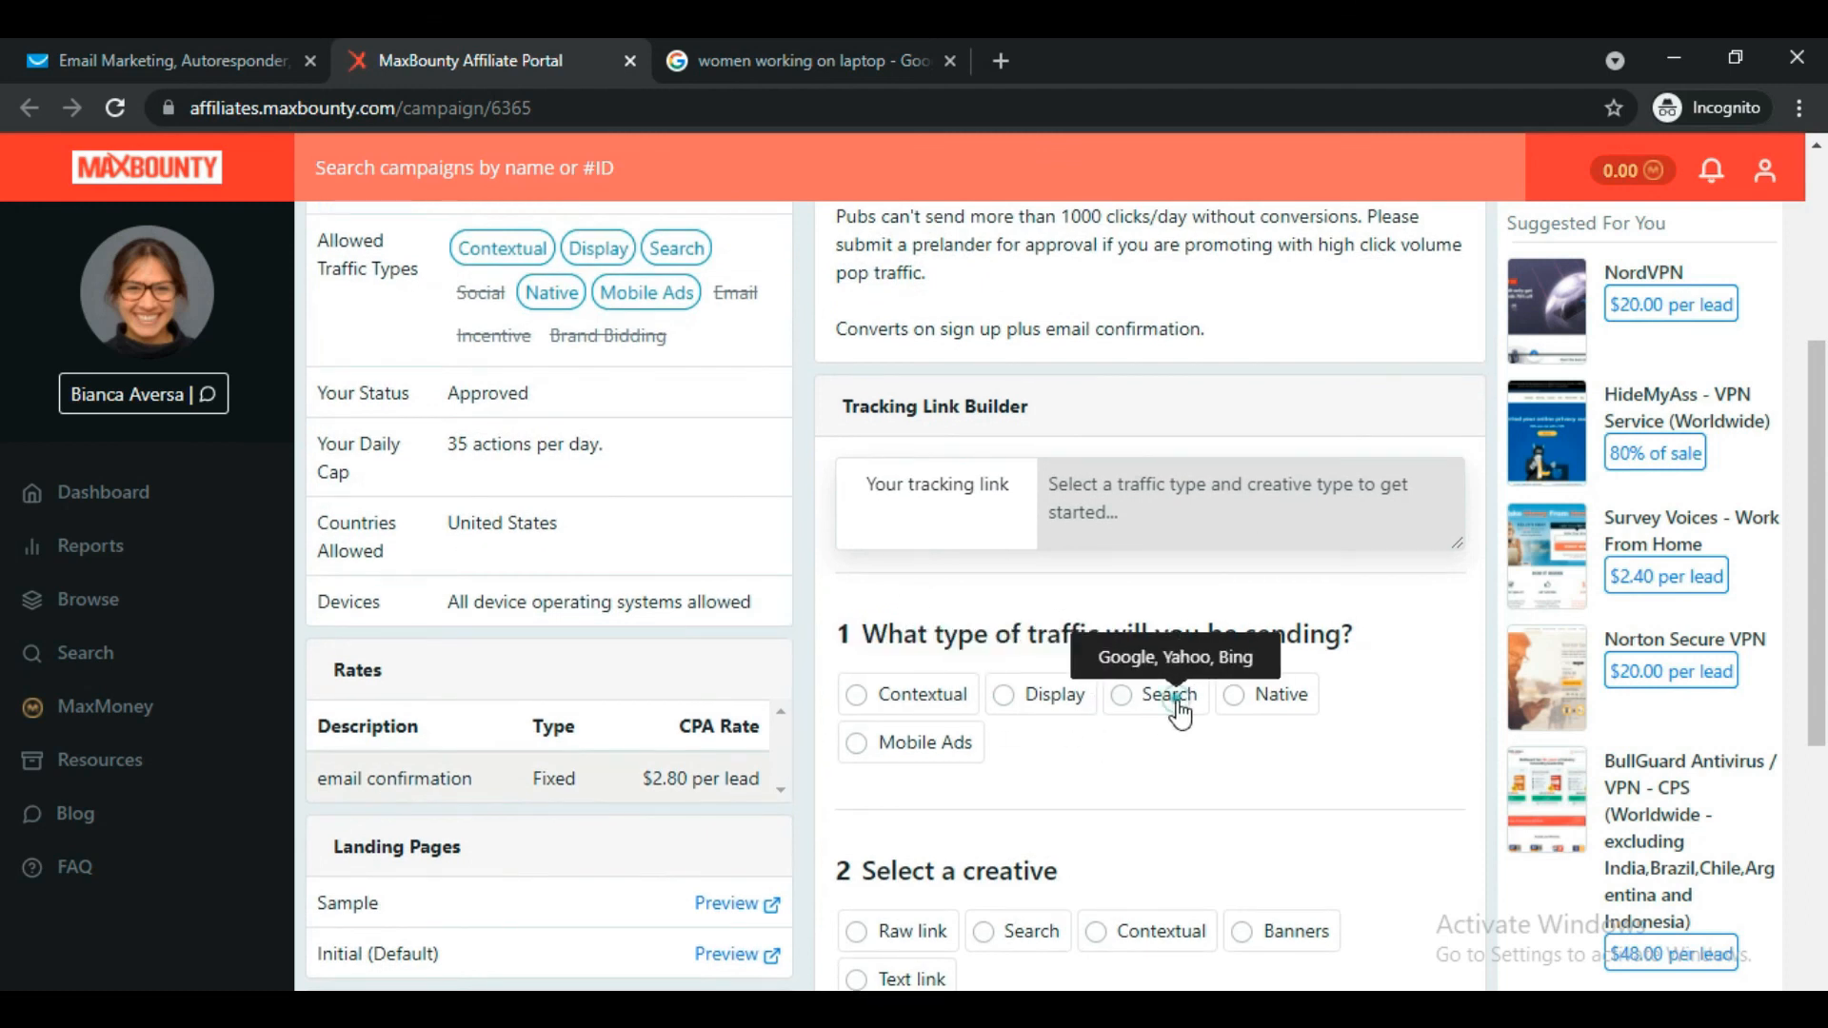
pyautogui.click(1165, 696)
pyautogui.click(917, 938)
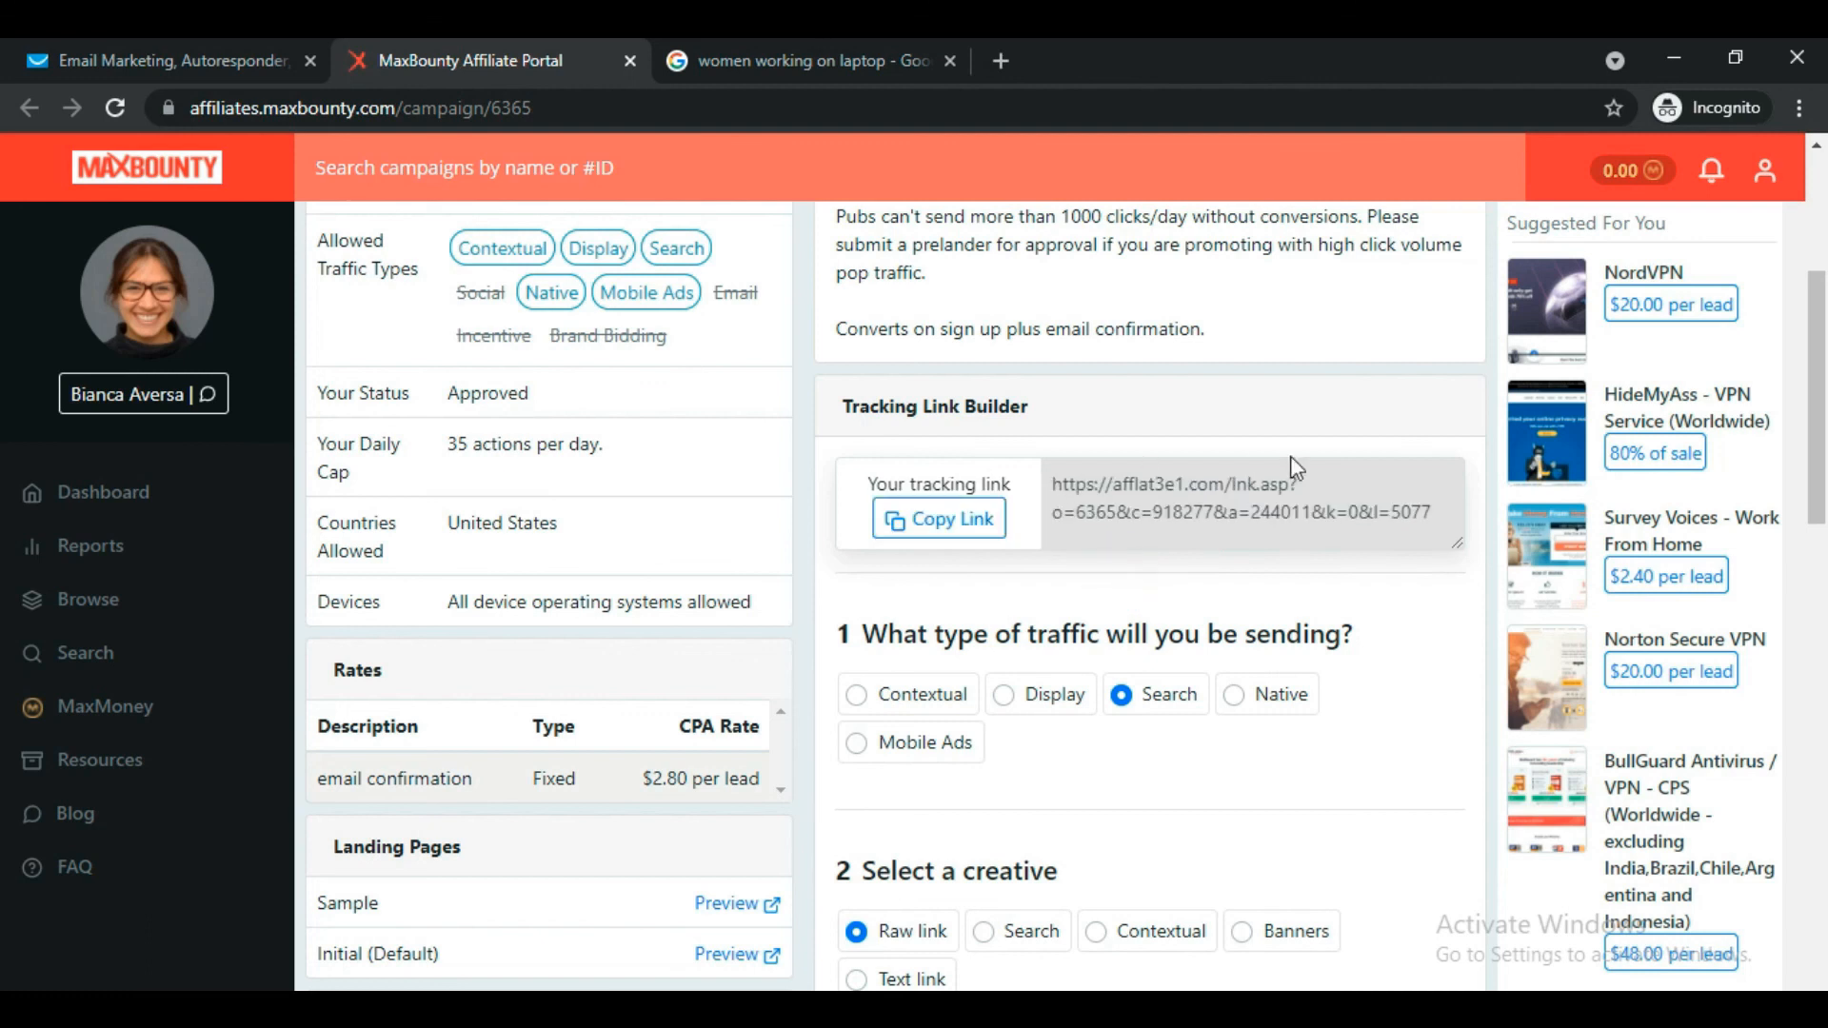
pyautogui.click(925, 534)
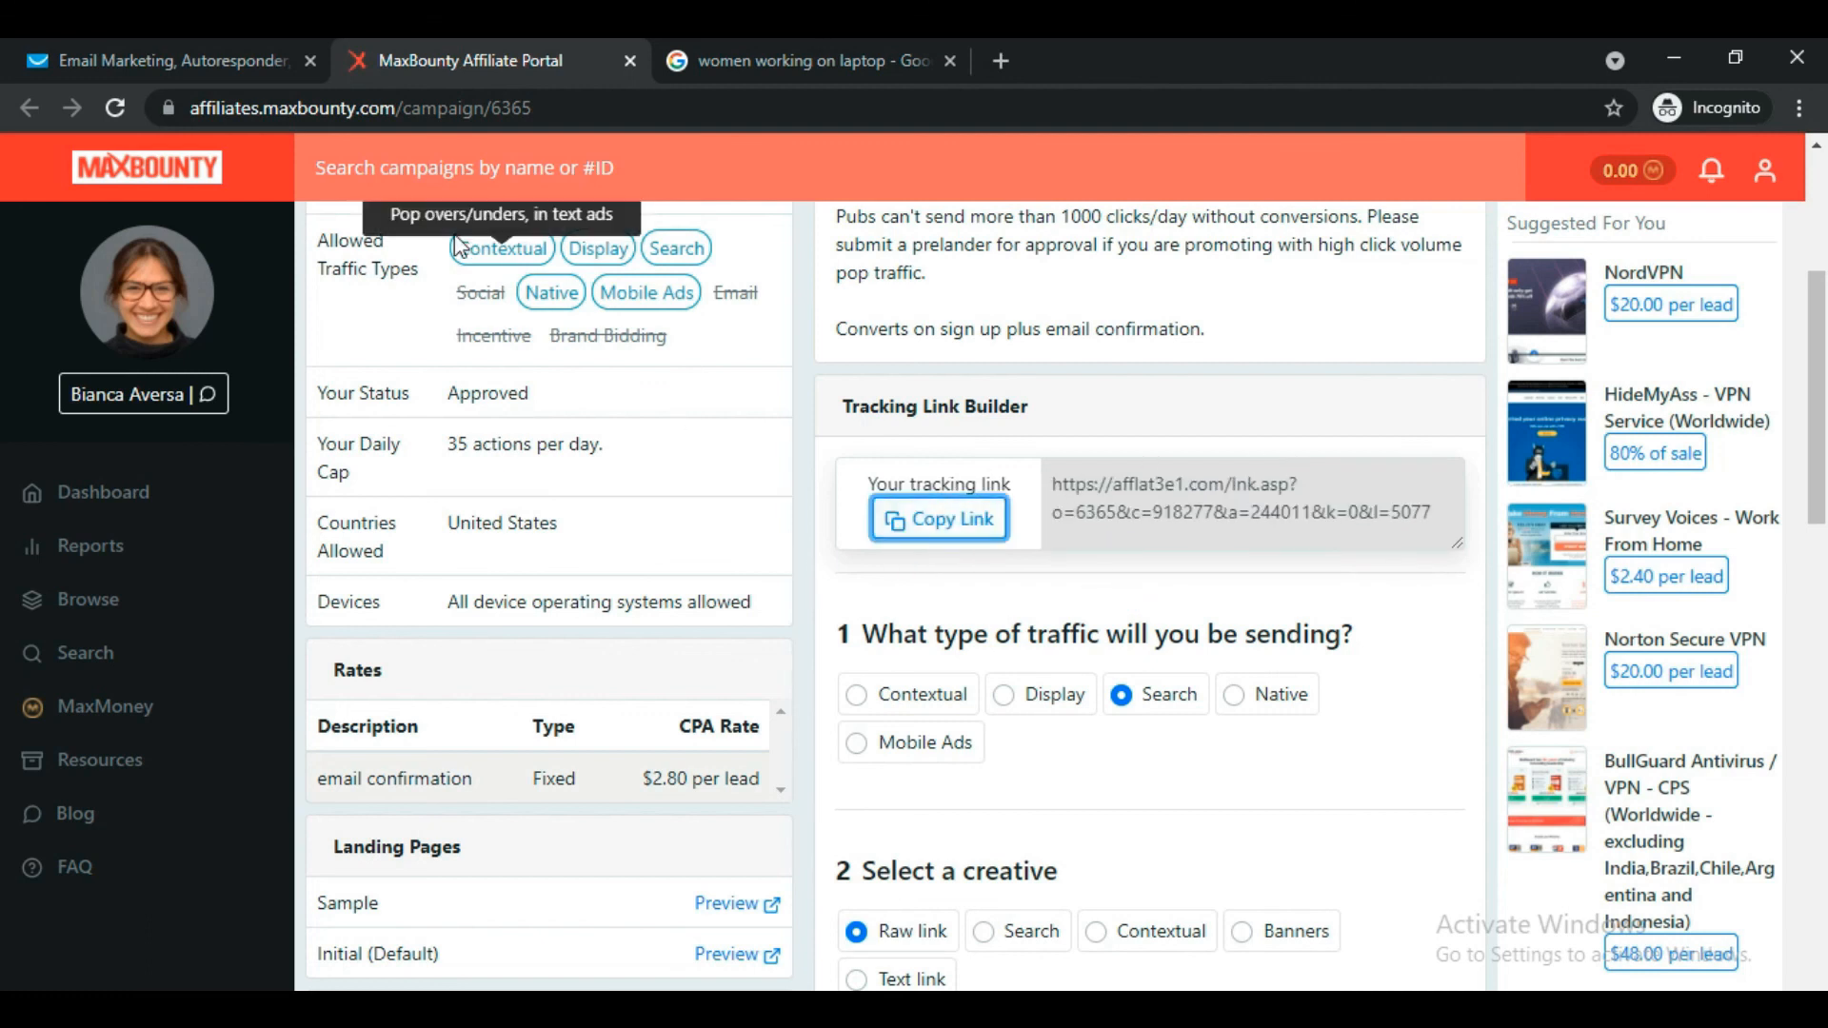
# Back in the GetResponse editor, link the Join Now! button's label to the copied tracking link as a web address.
pyautogui.click(236, 69)
pyautogui.click(930, 581)
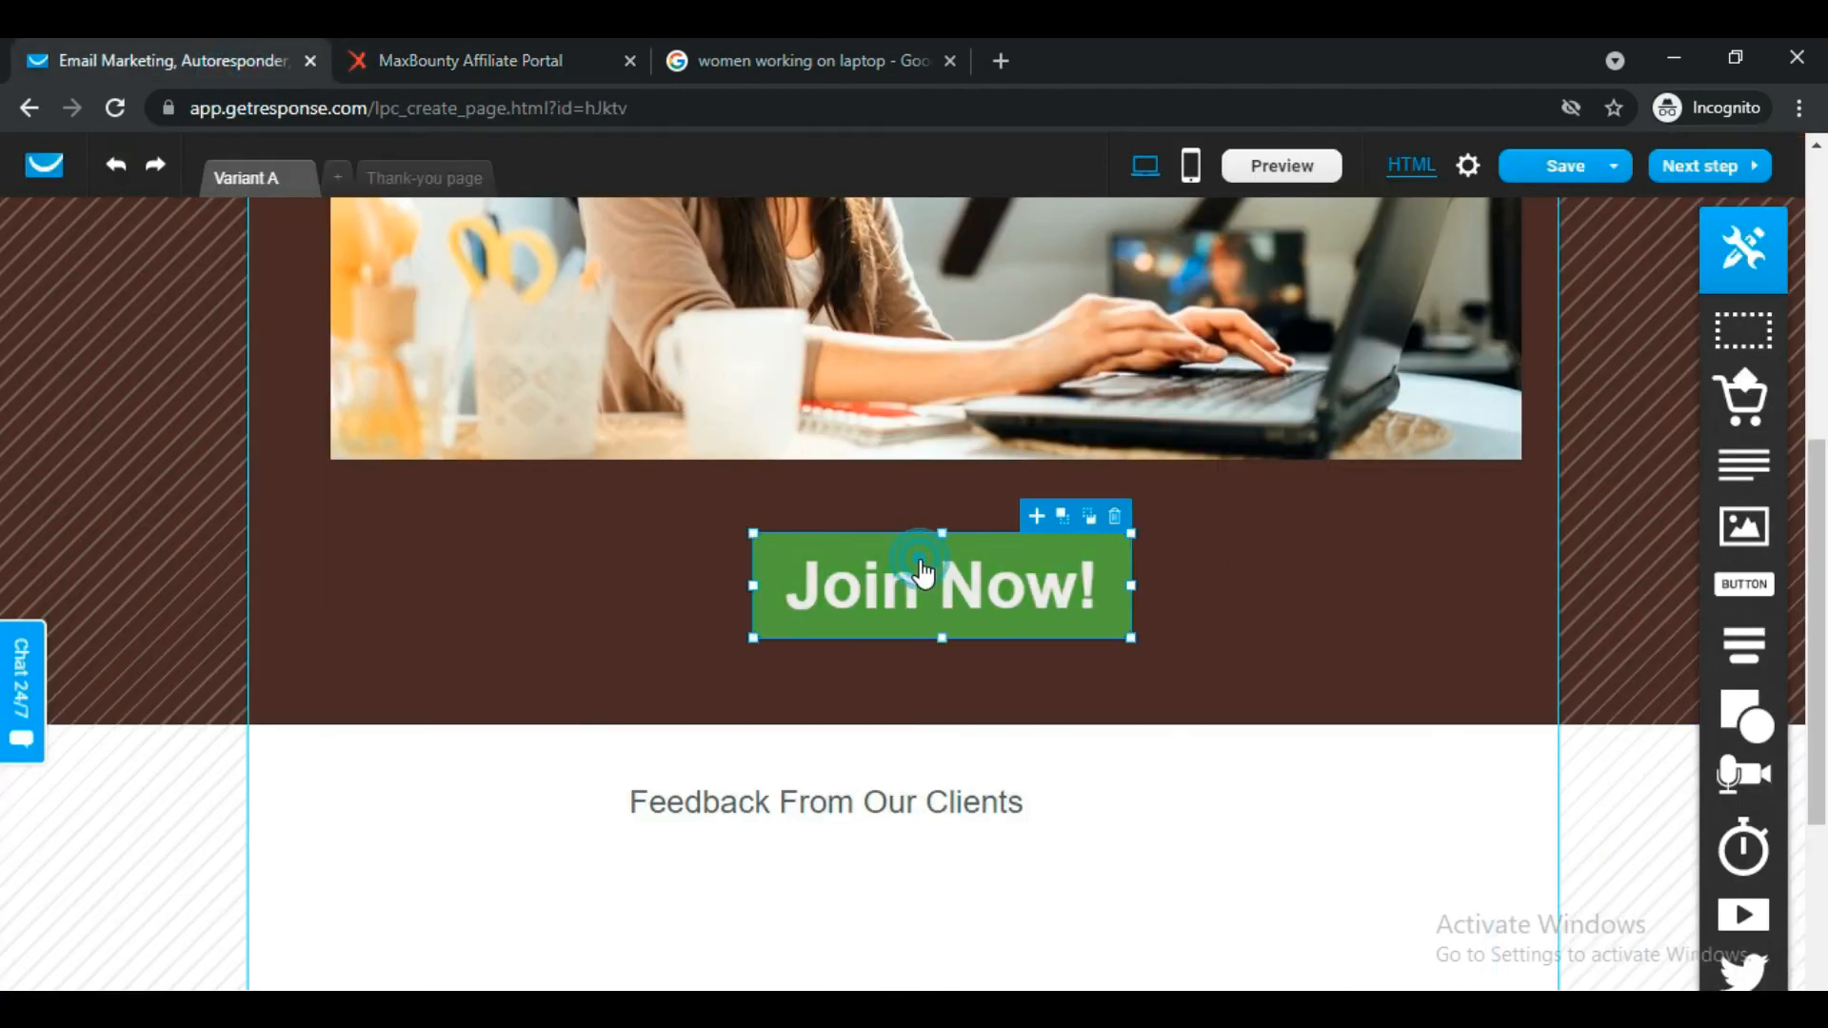
pyautogui.click(980, 591)
pyautogui.tripleClick(979, 585)
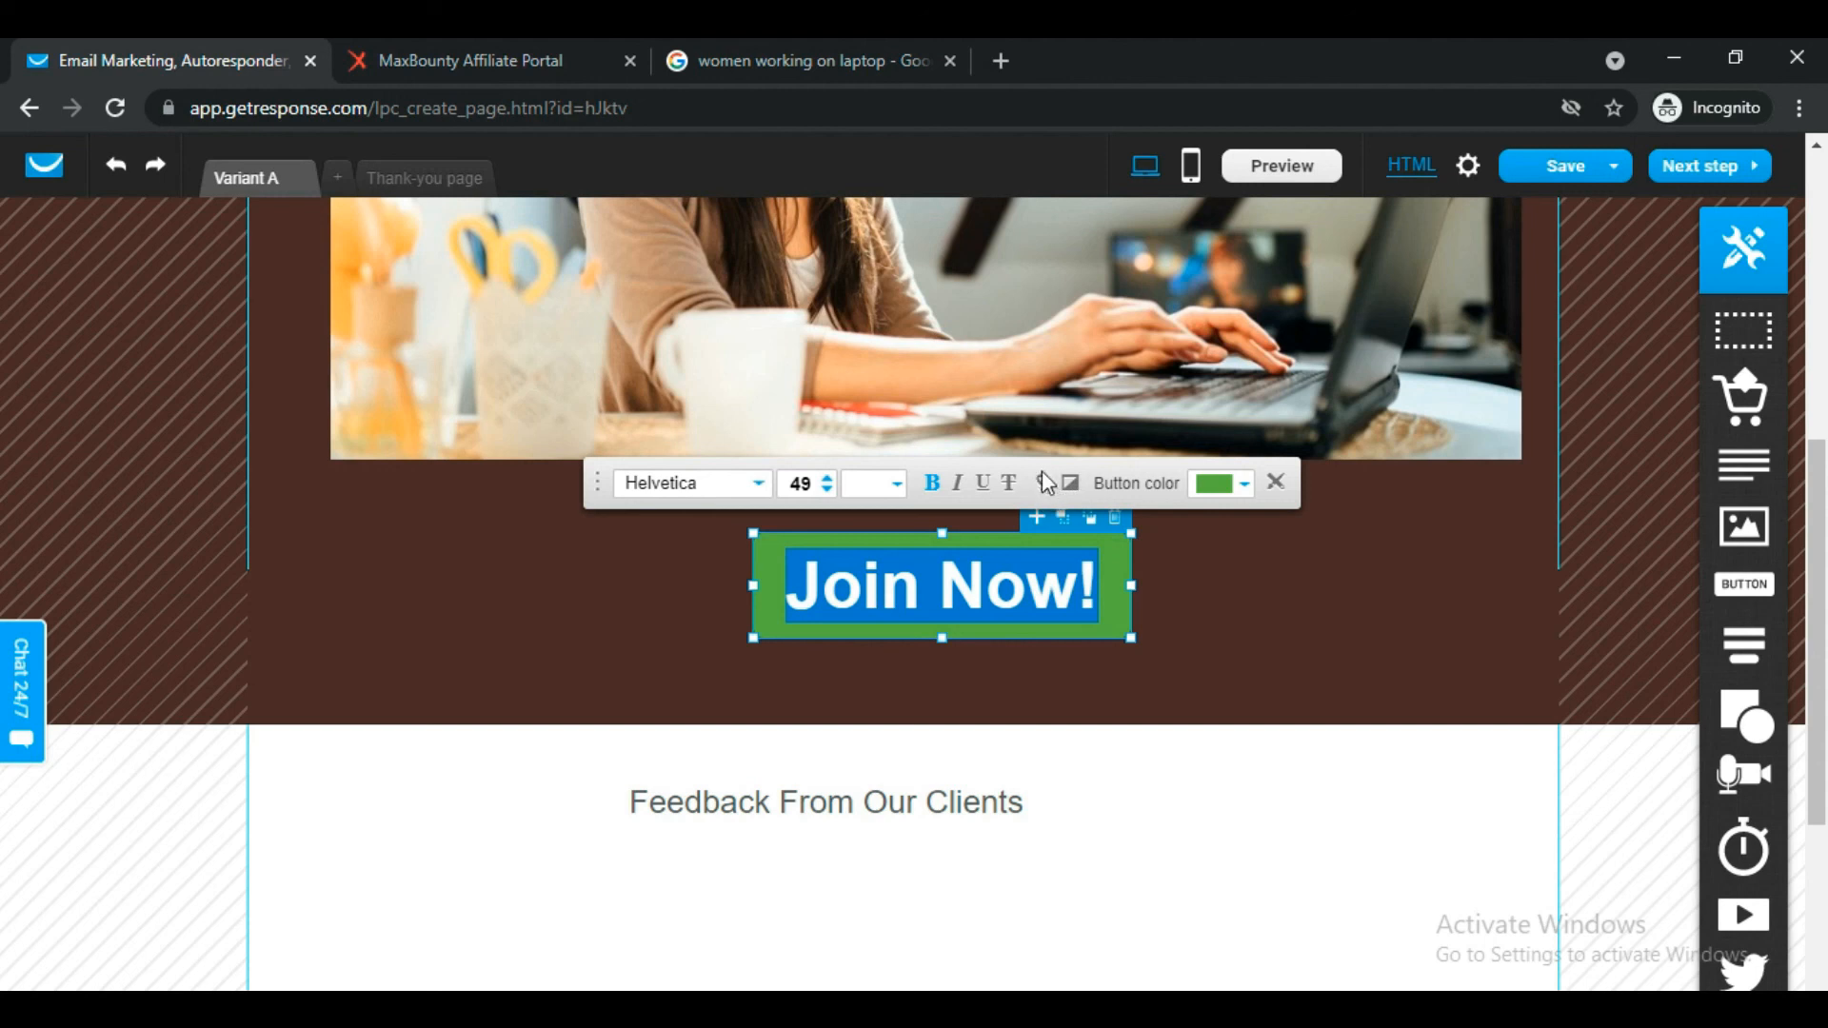
pyautogui.click(1046, 486)
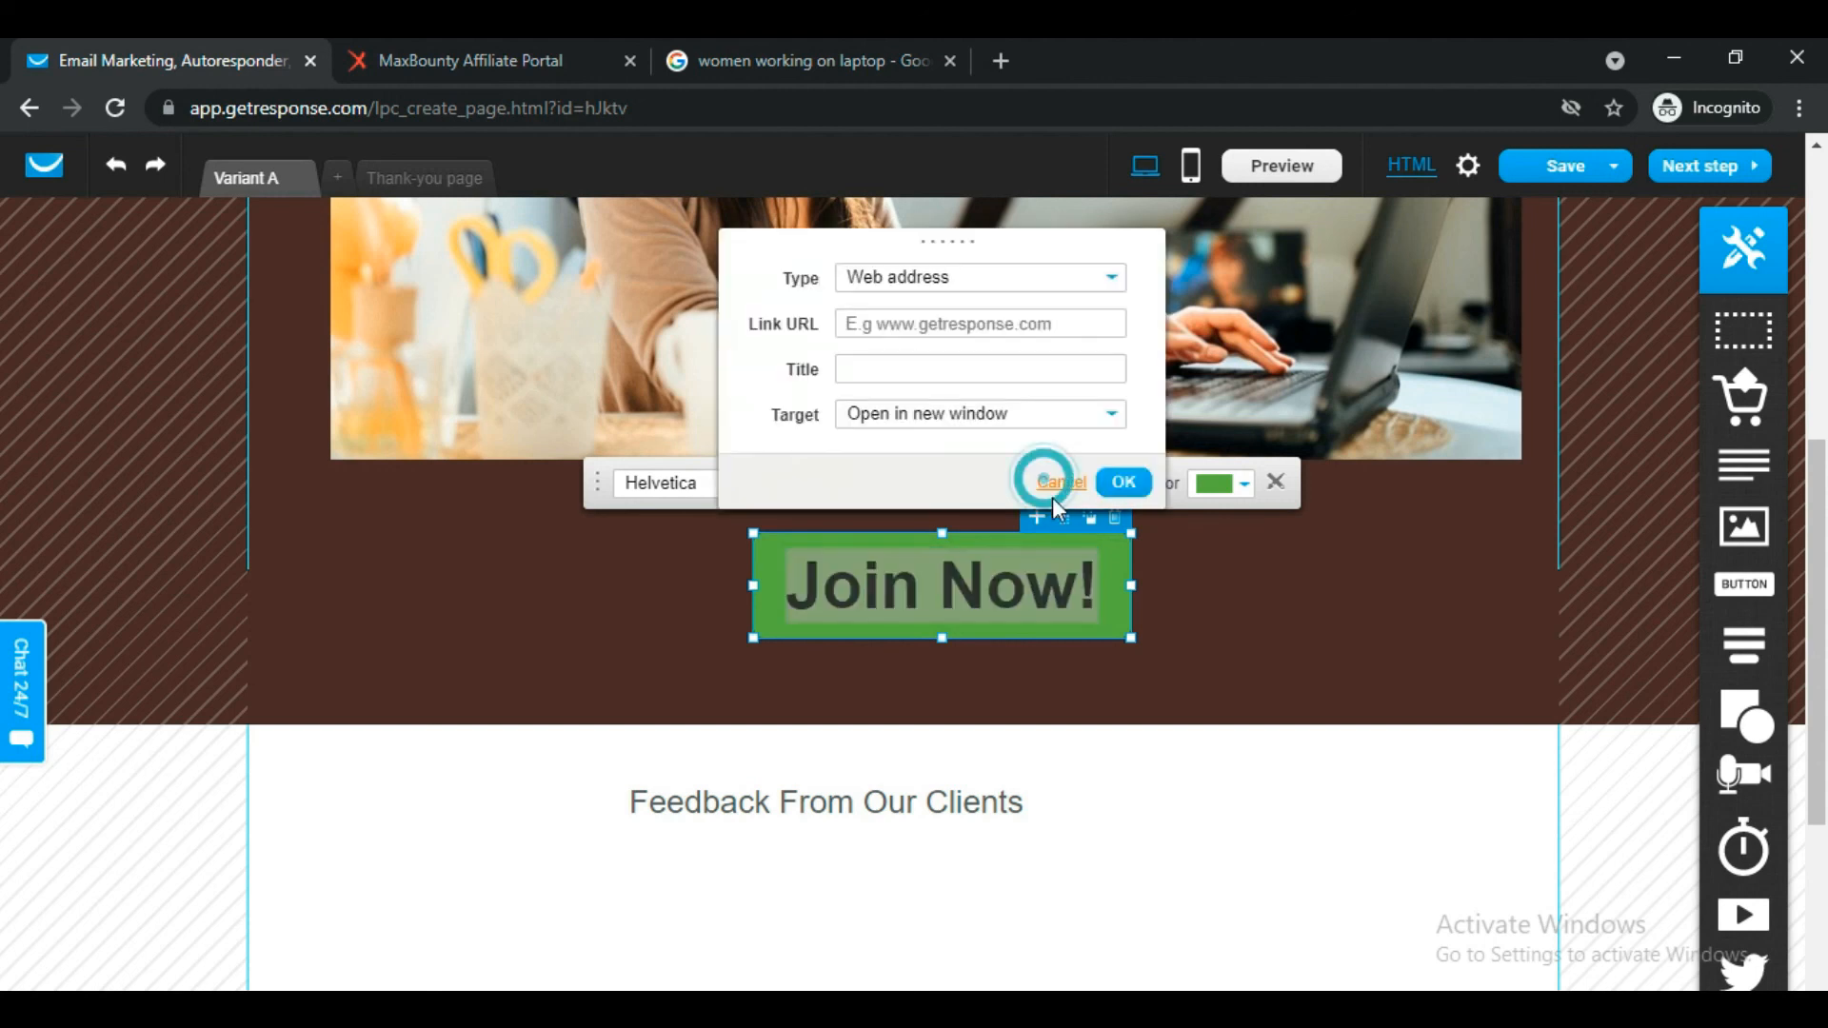
pyautogui.click(922, 277)
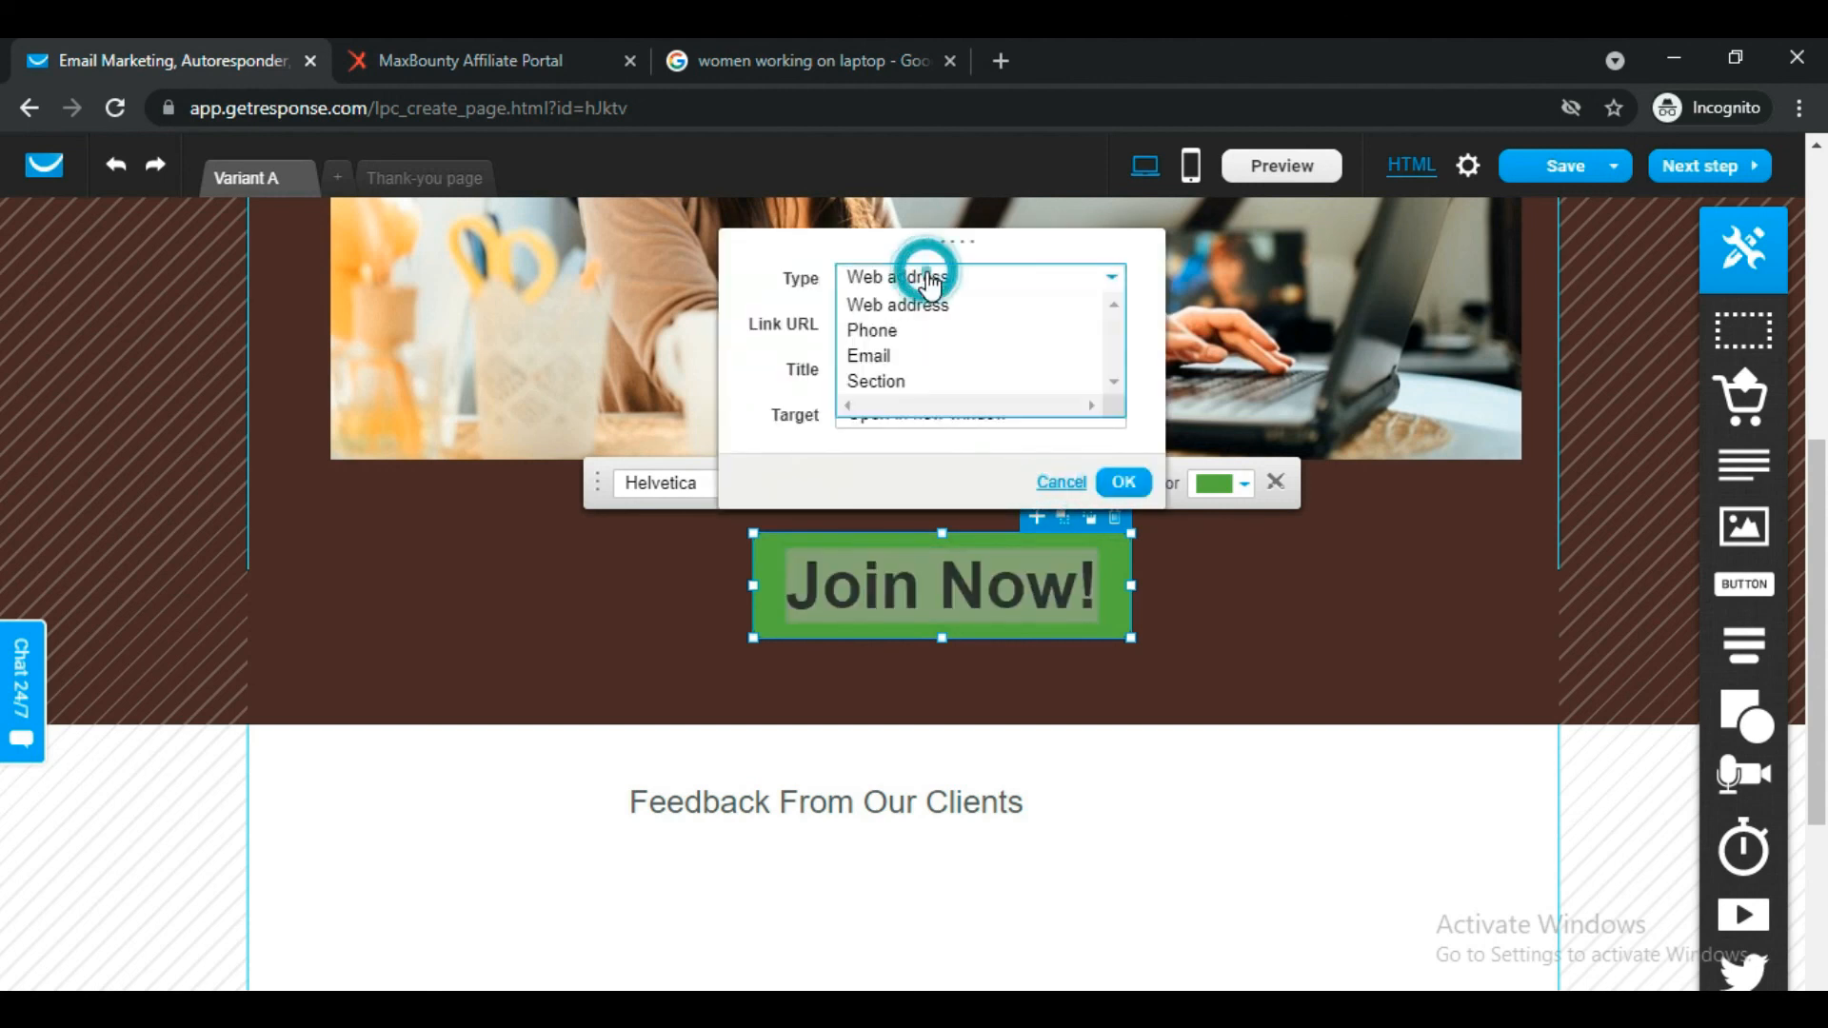
pyautogui.click(947, 299)
pyautogui.click(918, 325)
pyautogui.hotkey('ctrl', 'v')
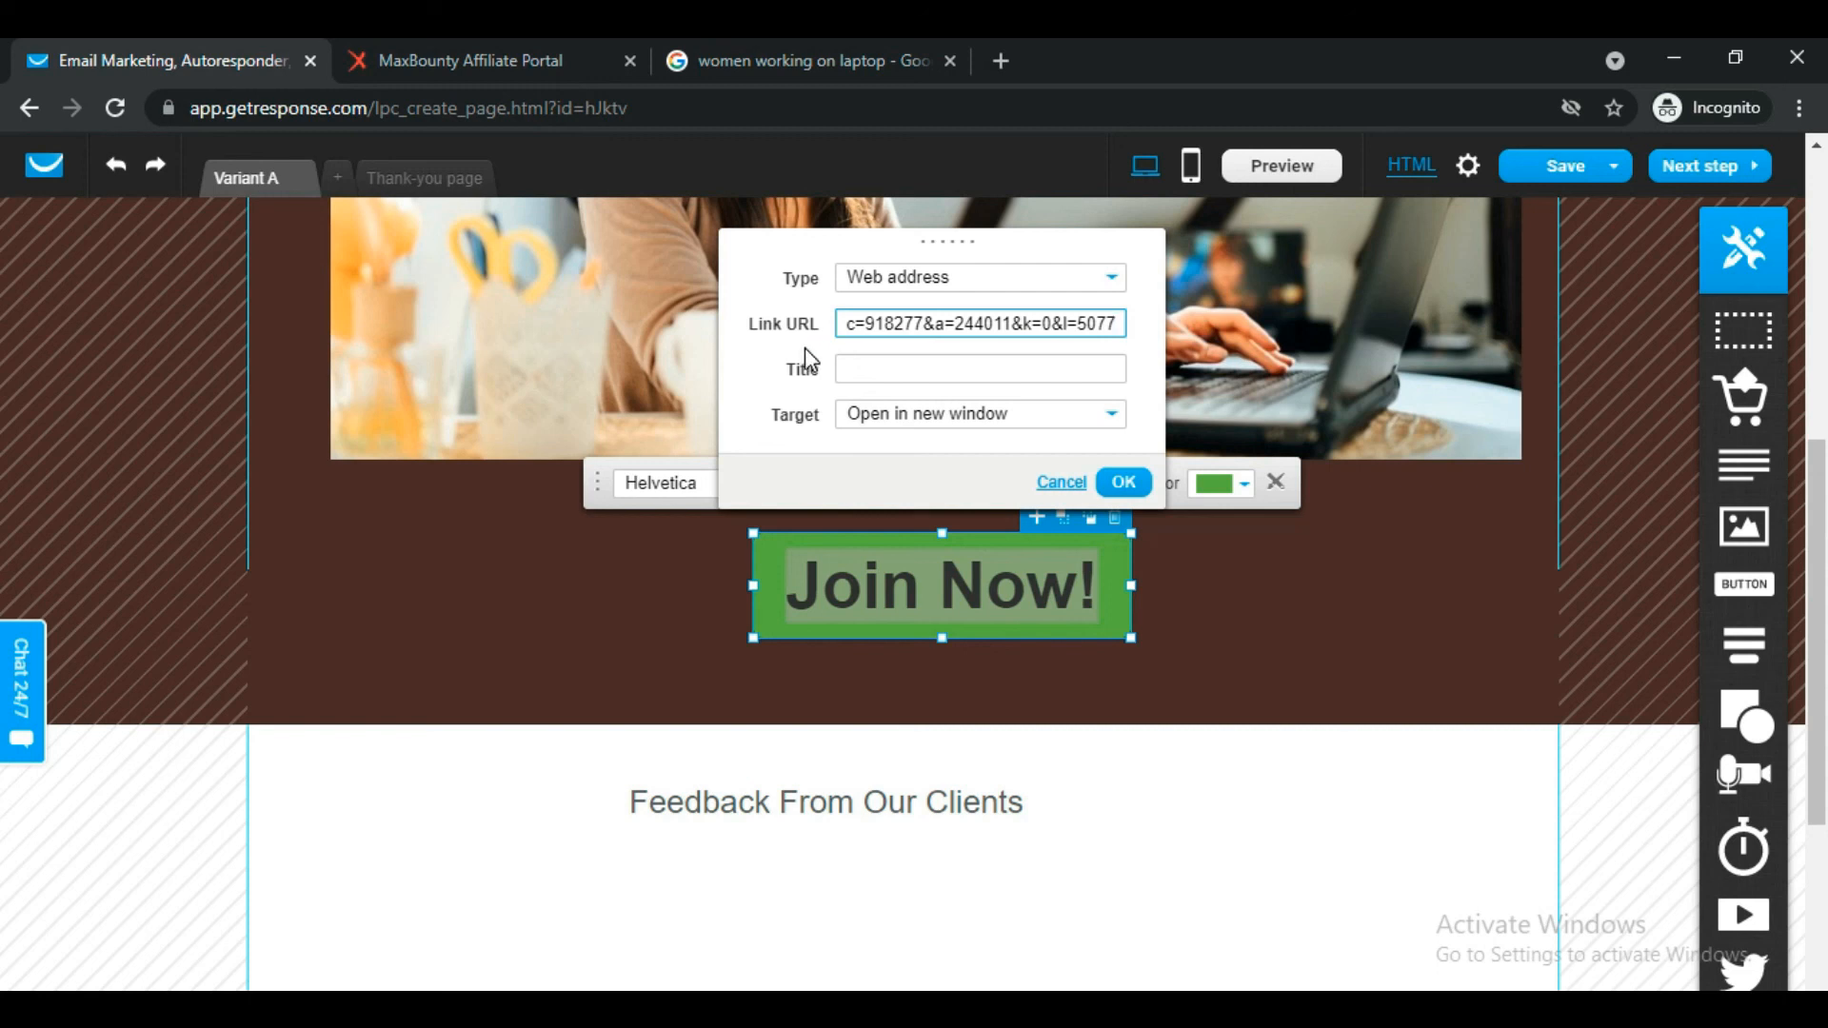
pyautogui.click(1123, 483)
pyautogui.click(1375, 815)
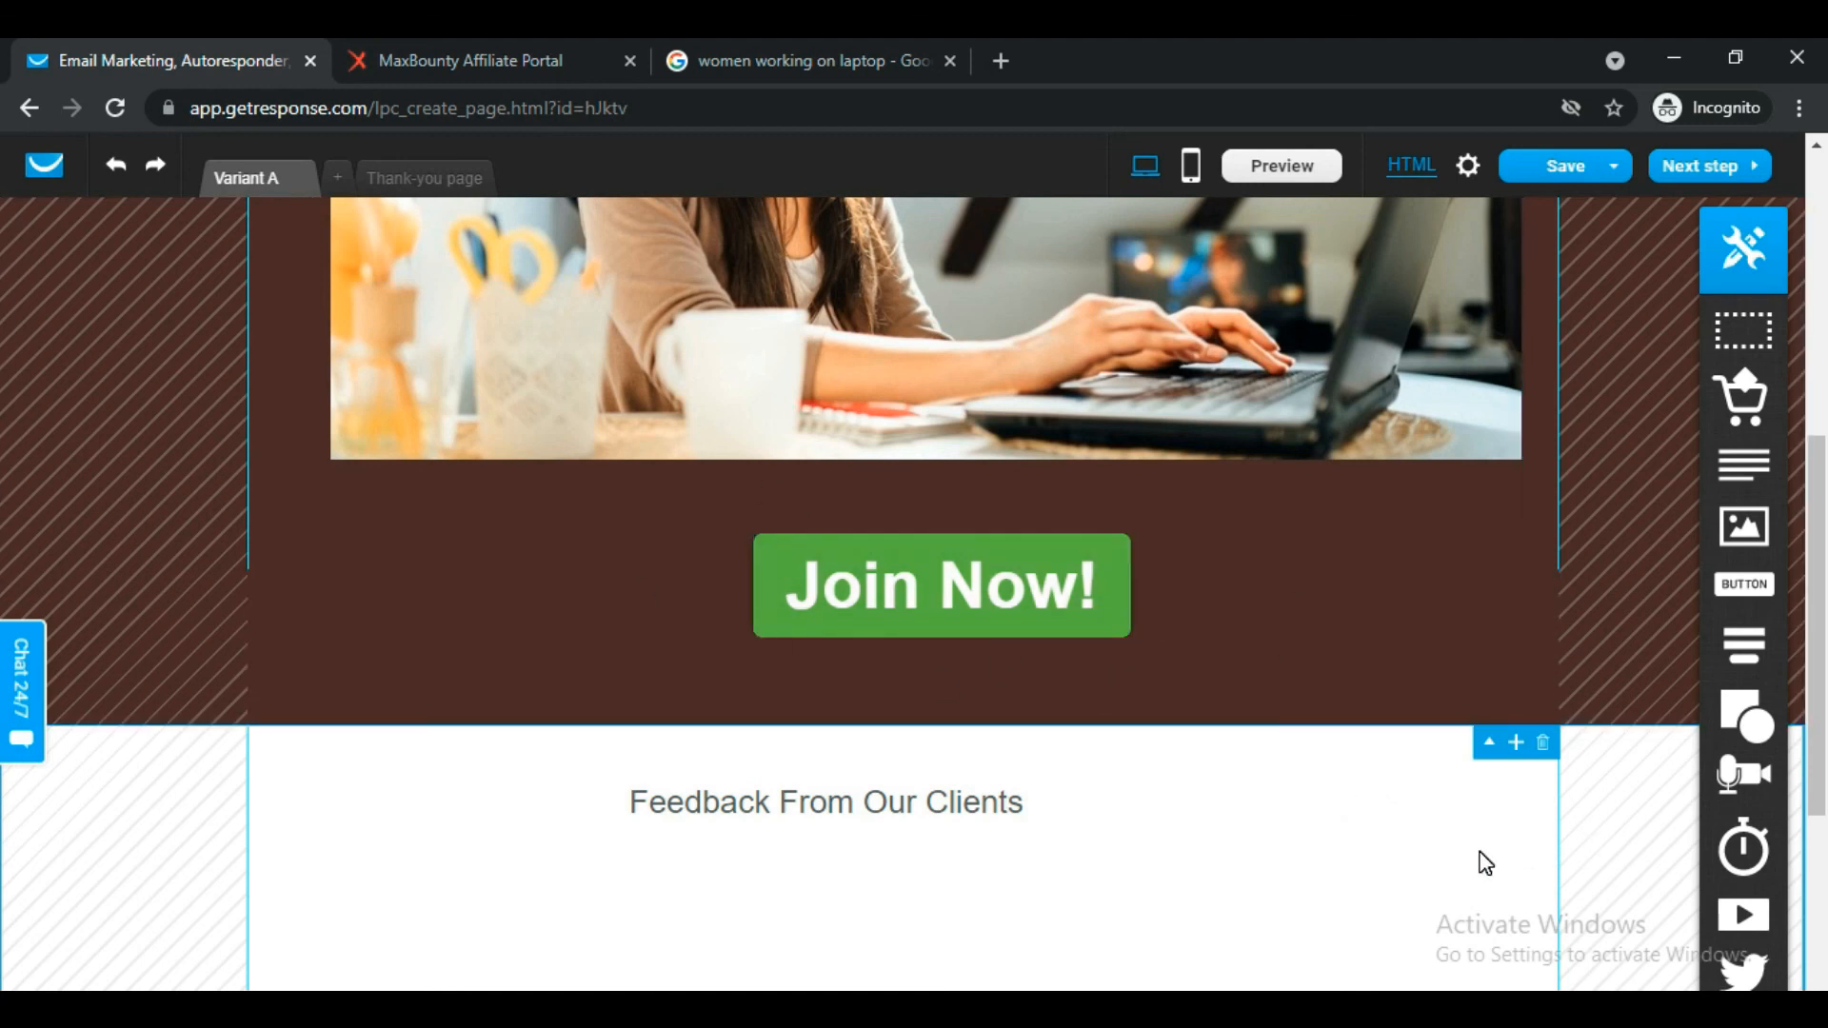
# Preview the desktop landing page and check the headline, photo, Join Now! button and feedback section.
pyautogui.click(1299, 187)
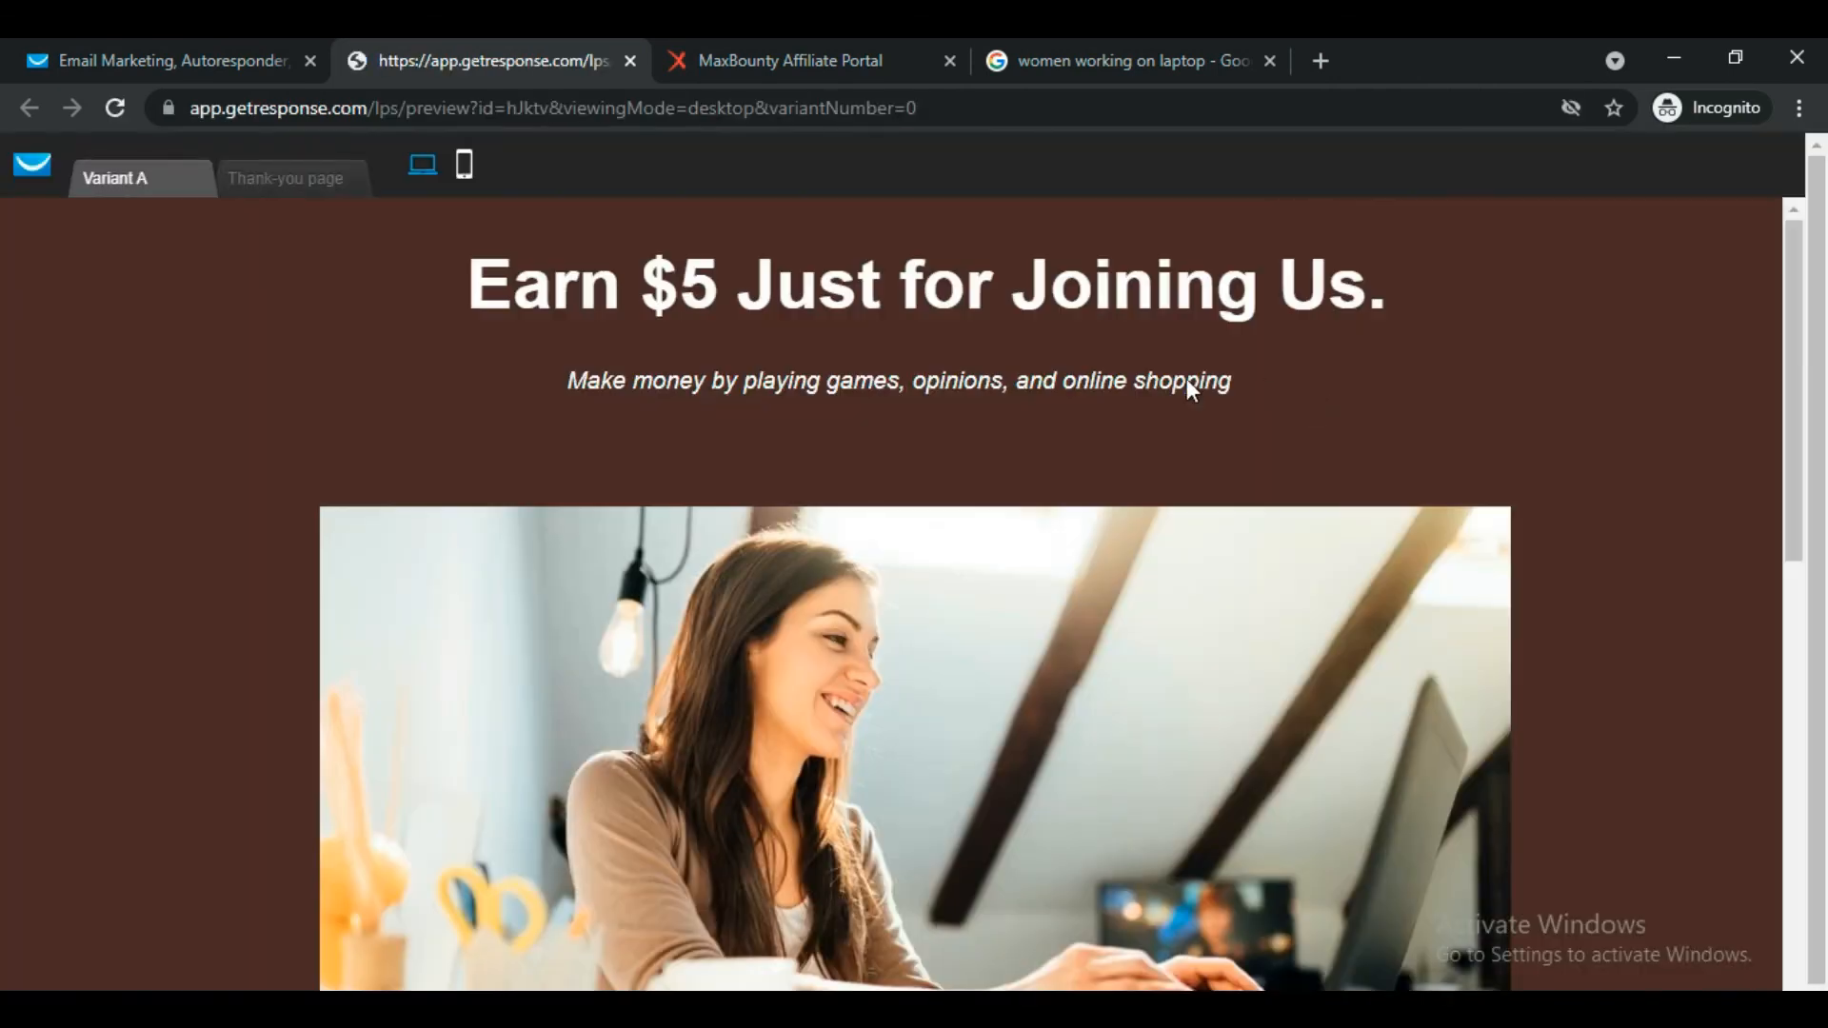
pyautogui.moveTo(443, 295); pyautogui.dragTo(1189, 306)
pyautogui.scroll(-8, 1015, 383)
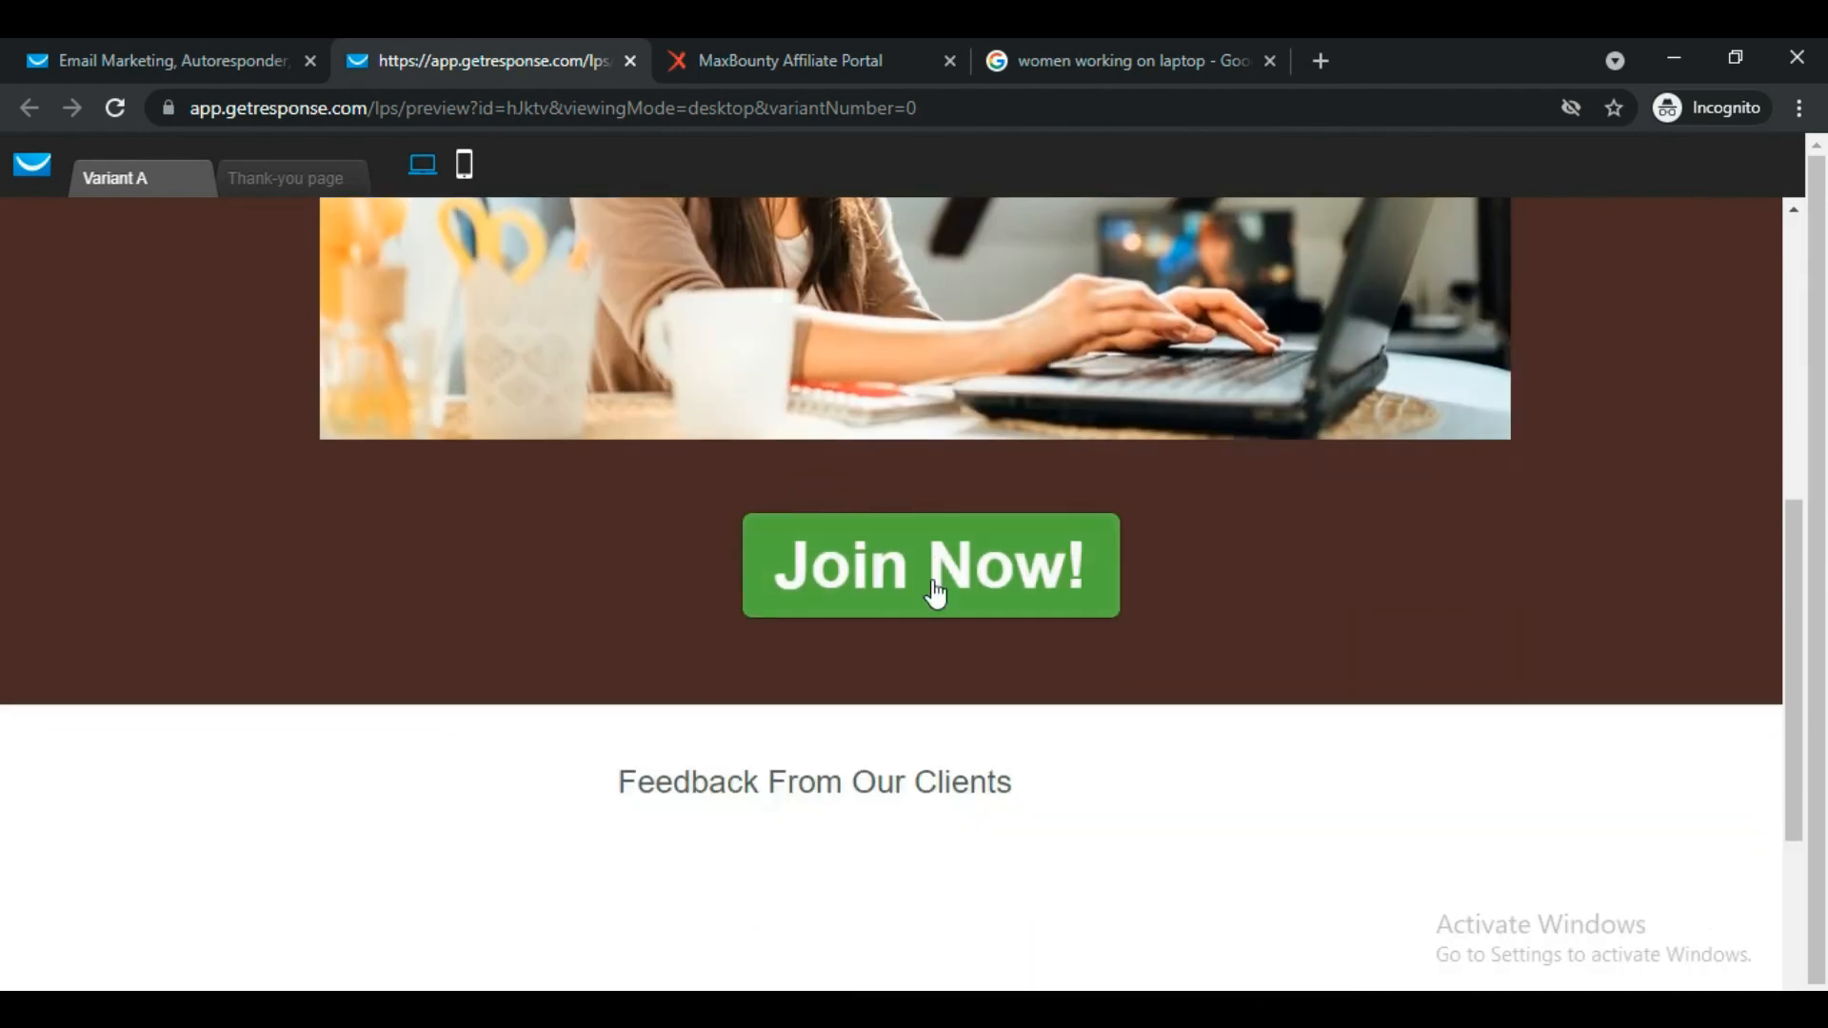
pyautogui.scroll(-3, 923, 722)
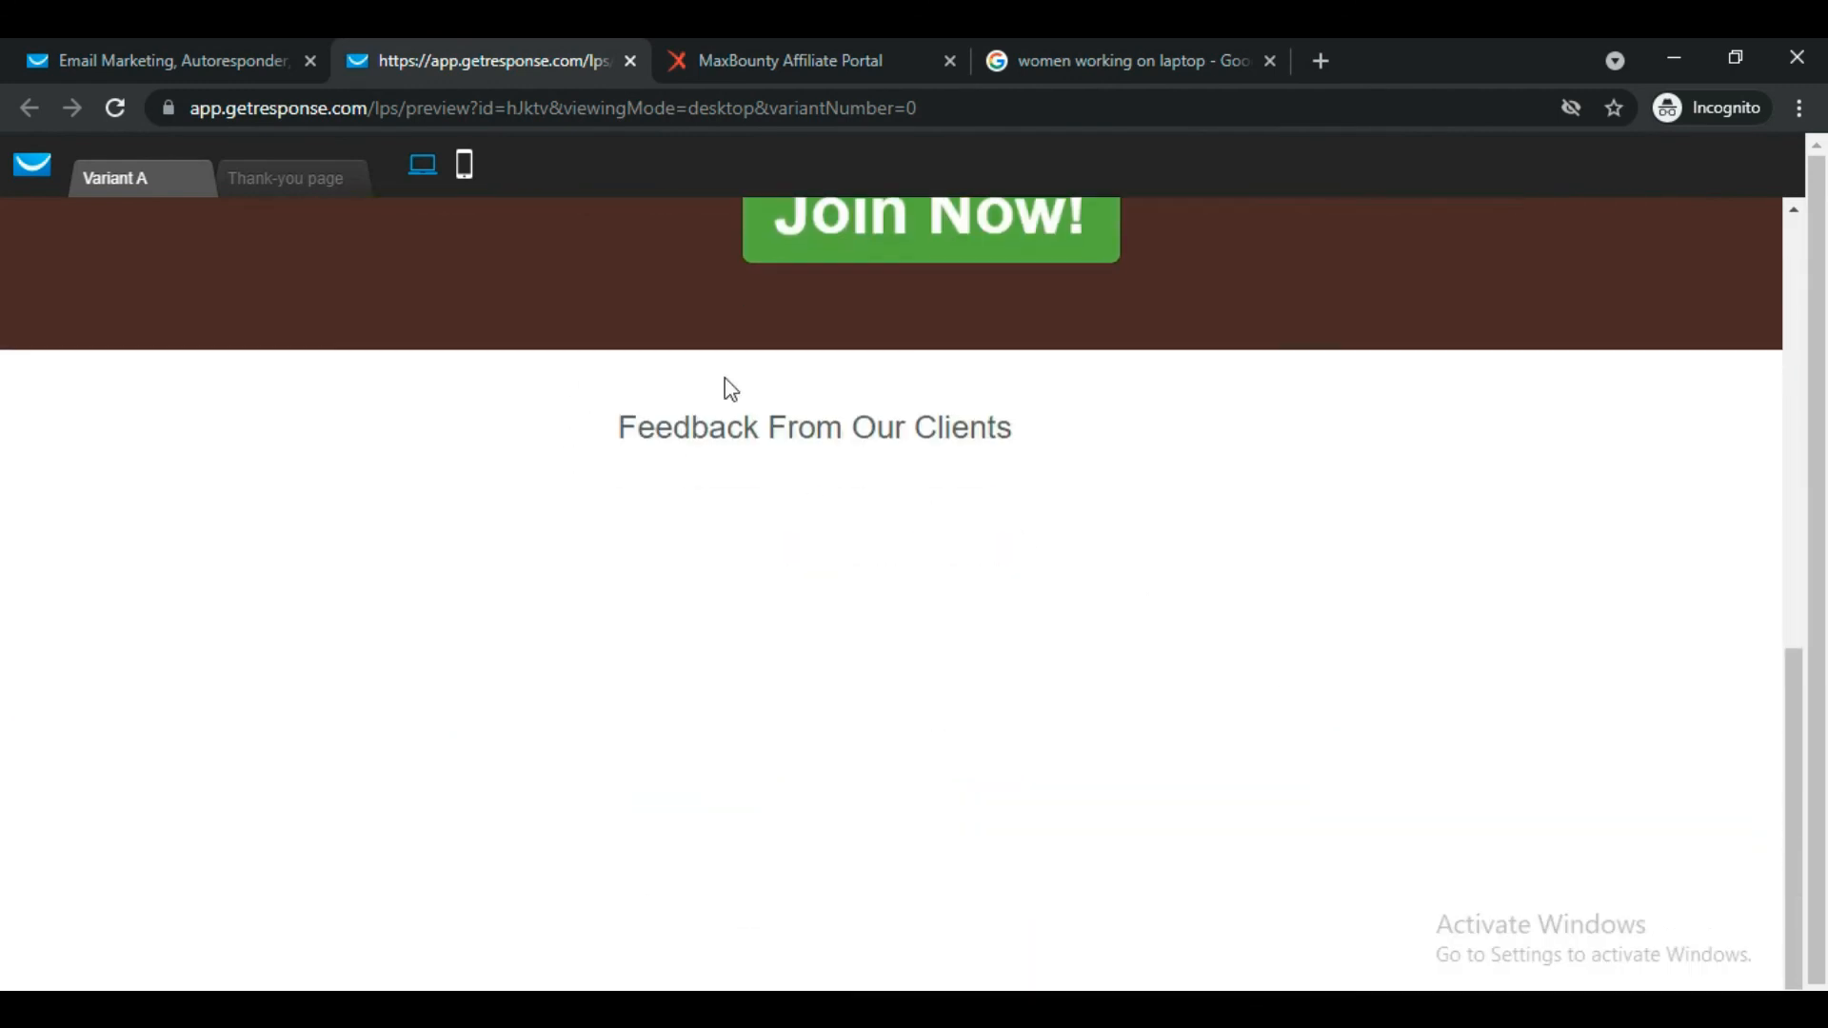